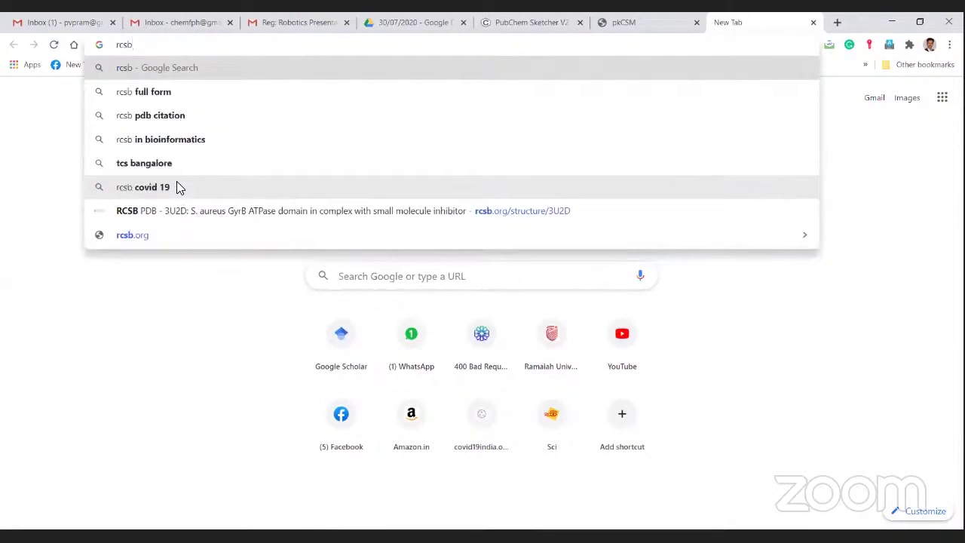
Search the web for rcsb and open the RCSB PDB homepage from the results
key("Return")
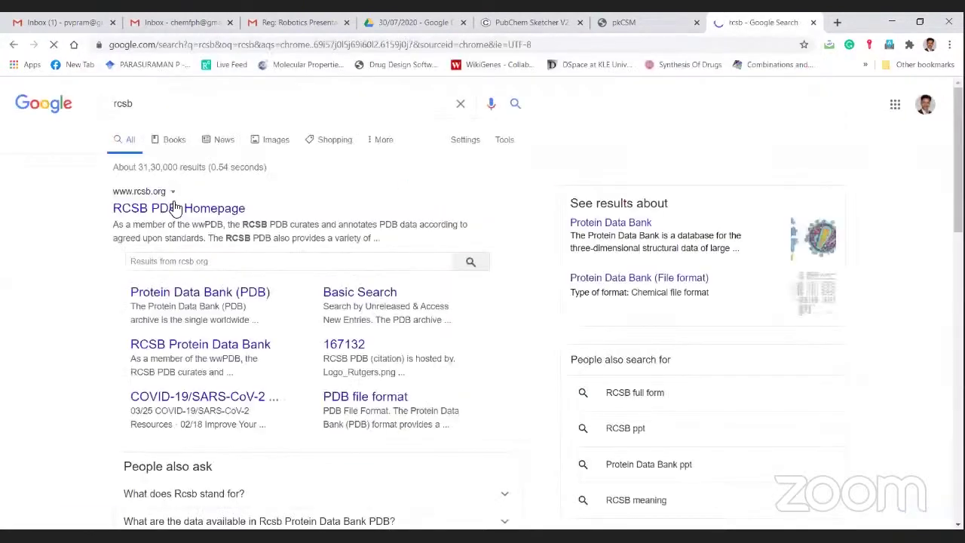
left_click(175, 209)
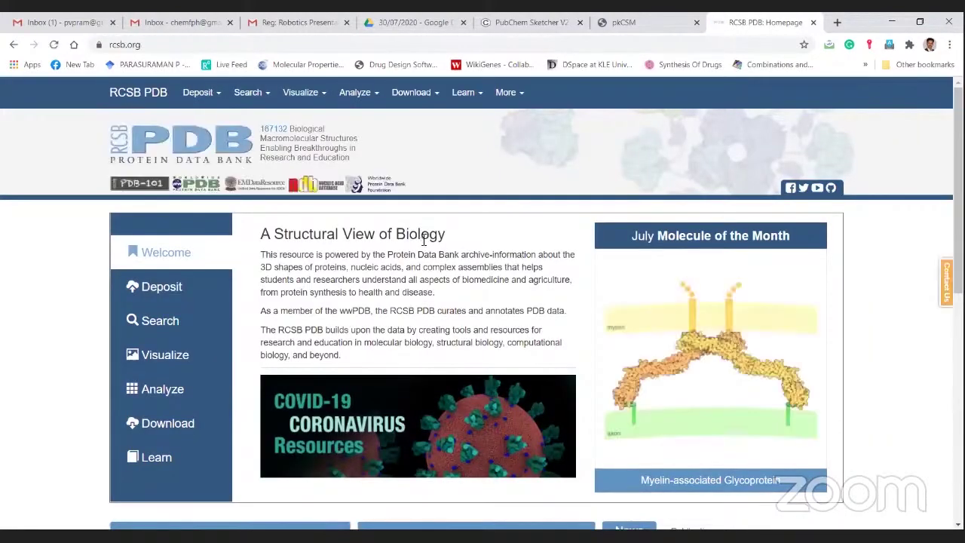
Look over the RCSB PDB homepage, including its latest entries, highlights, news and analysis options
scroll(415, 238, "down", 3)
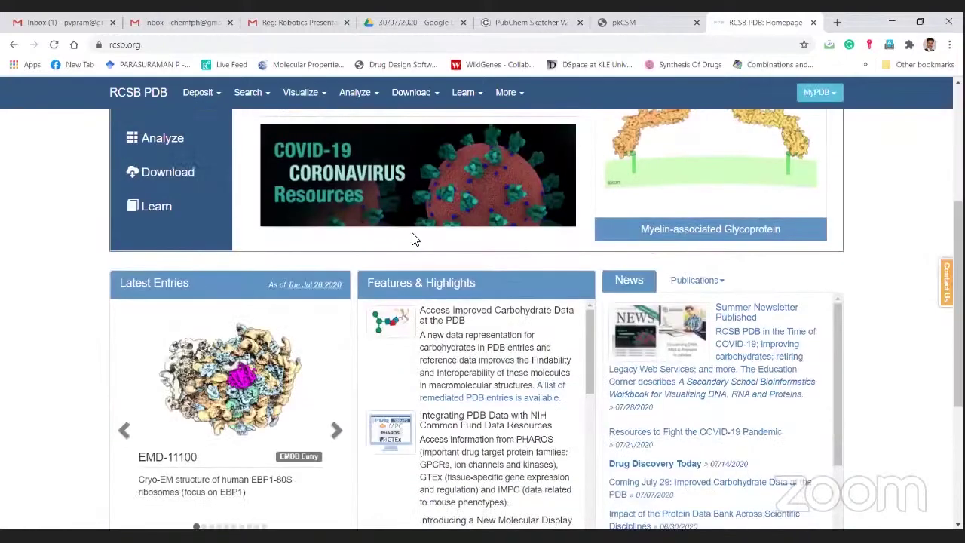
scroll(415, 239, "down", 3)
scroll(490, 226, "down", 3)
scroll(490, 227, "up", 3)
scroll(843, 241, "up", 2)
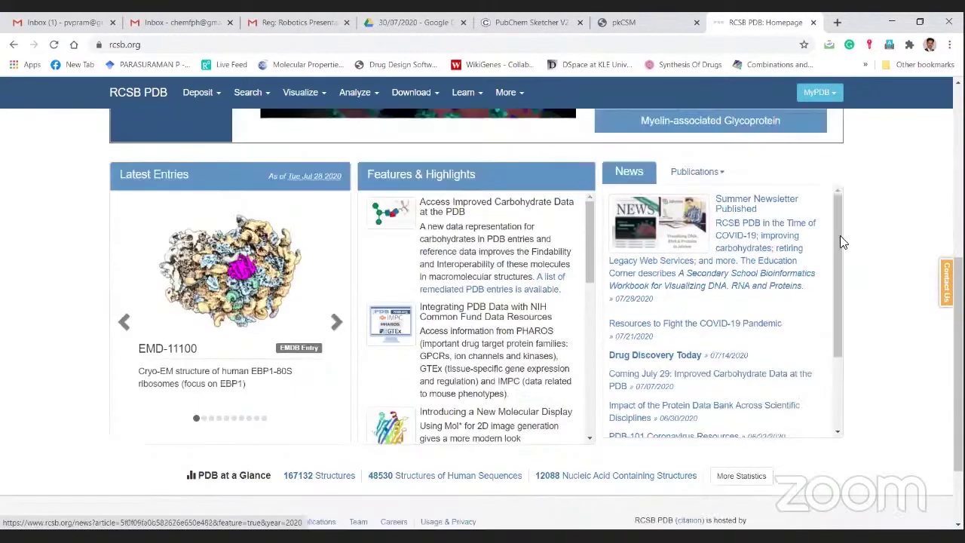
scroll(843, 241, "up", 4)
left_click(356, 92)
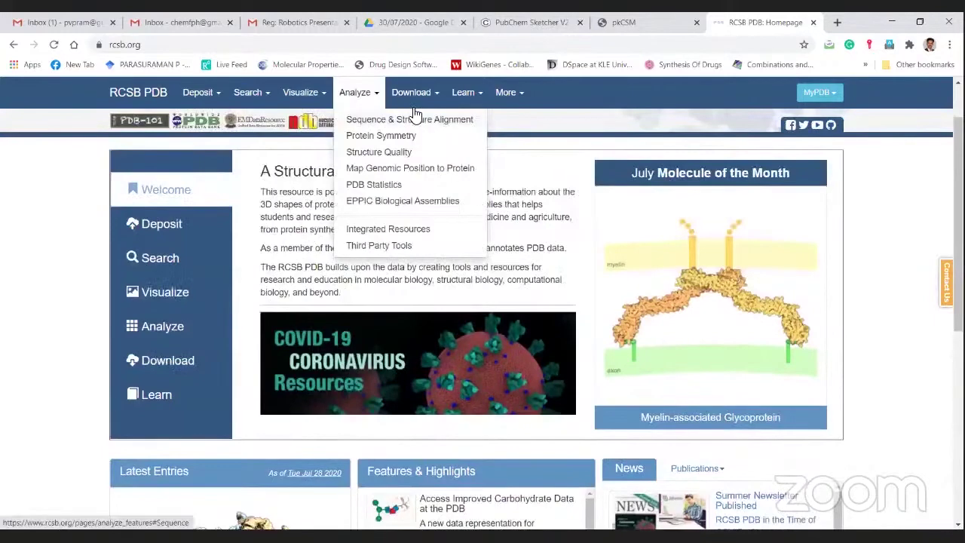
scroll(411, 145, "up", 1)
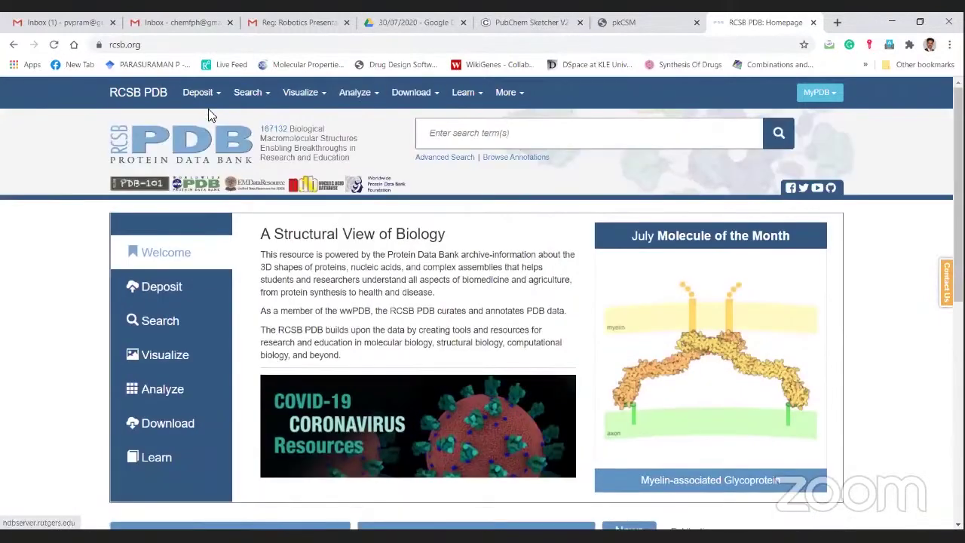
Search the Protein Data Bank for PDB ID 3u2d, open the matching entry and highlight its title
left_click(489, 133)
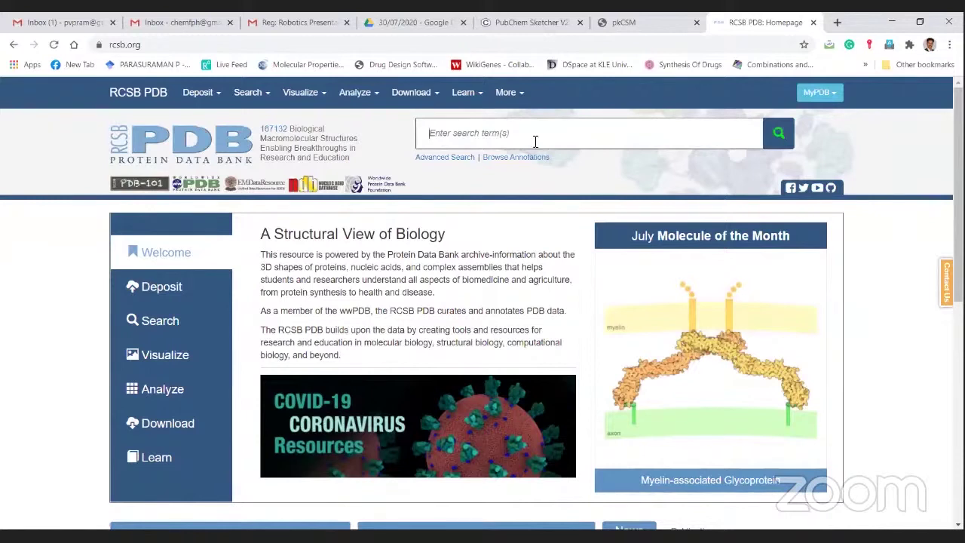
type("3u2d")
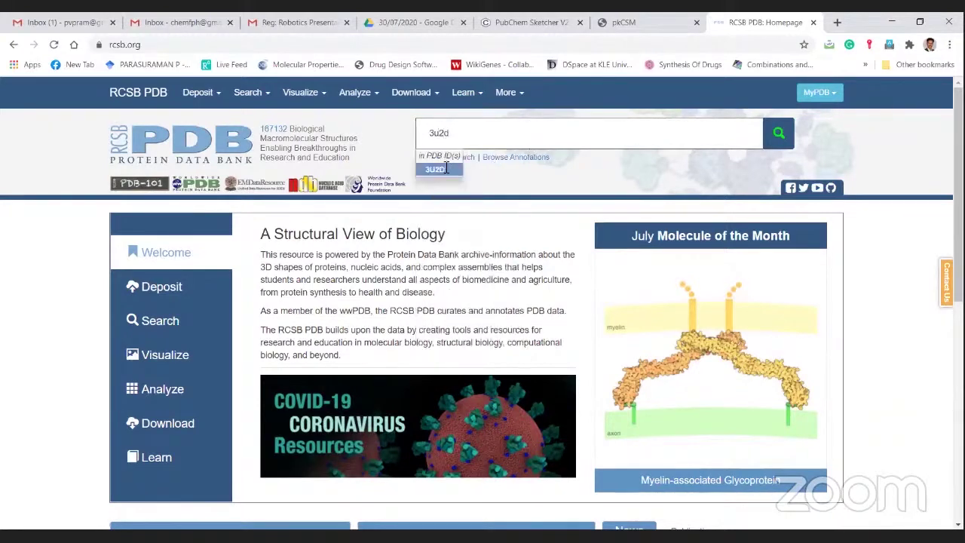
left_click(446, 168)
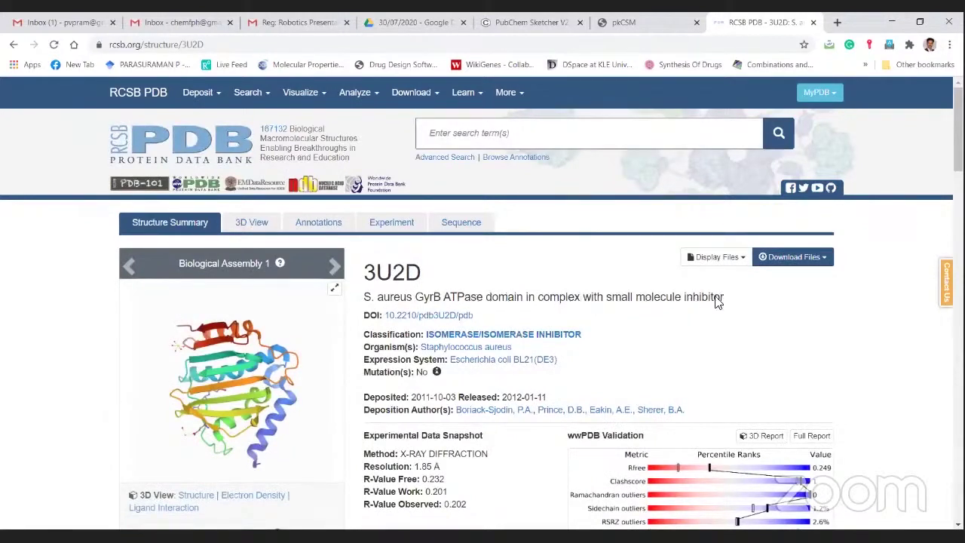
left_click_drag(676, 307, 409, 305)
left_click_drag(725, 297, 368, 298)
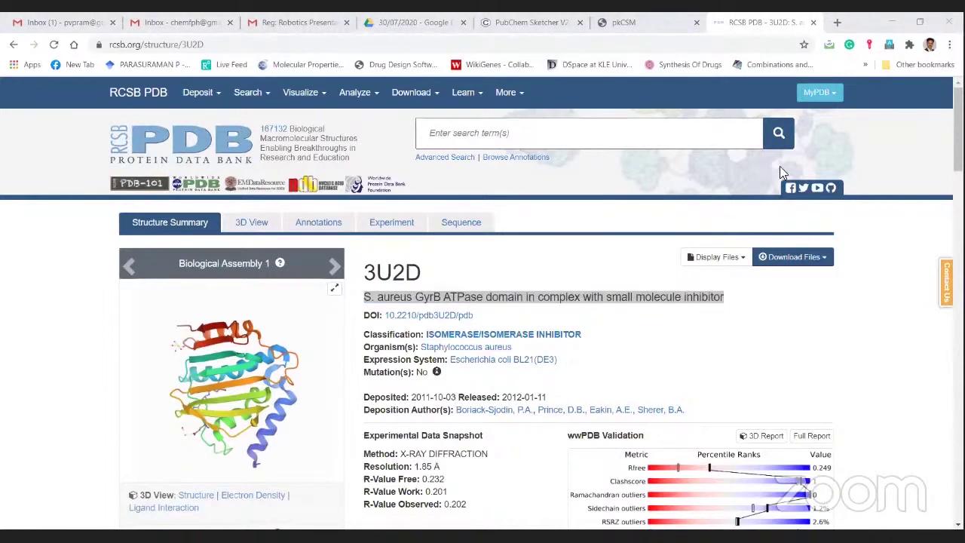
Download the 3U2D structure file in PDB format
left_click(786, 266)
left_click(724, 310)
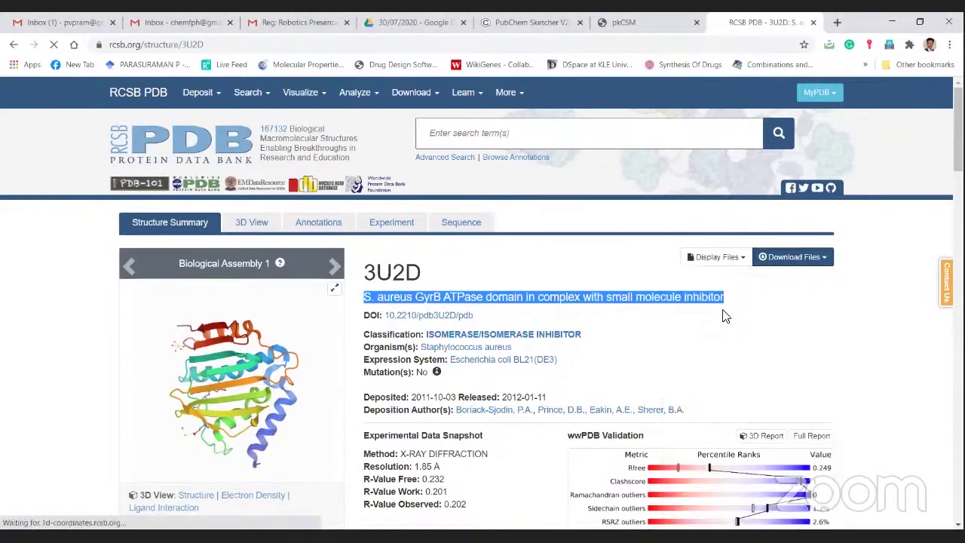
left_click(791, 257)
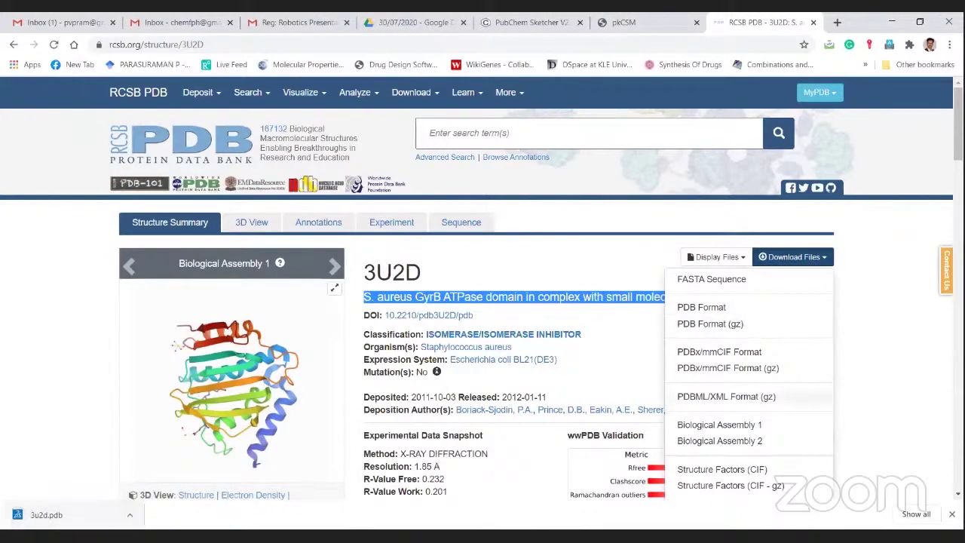
Search for plip in a new browser tab and open the Protein-Ligand Interaction Profiler welcome page
left_click(837, 23)
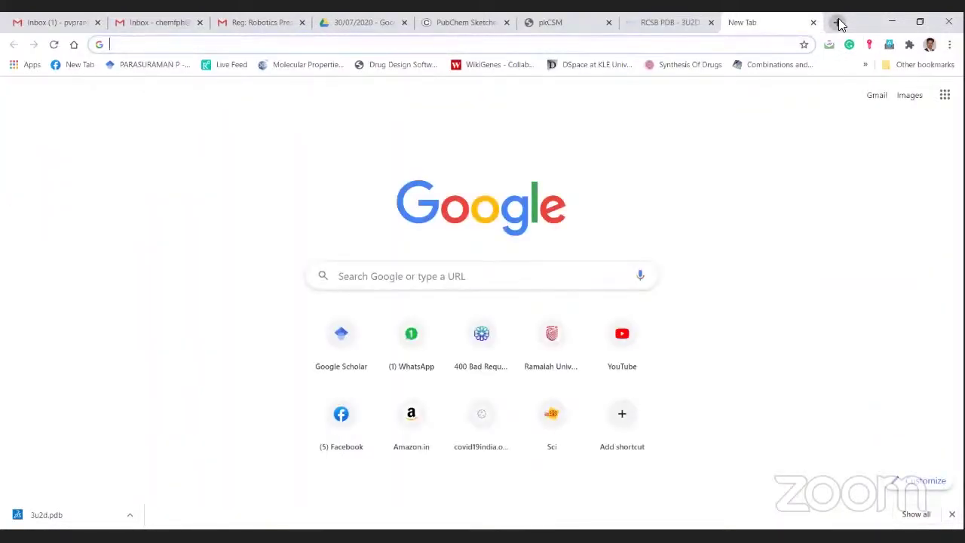
type("p")
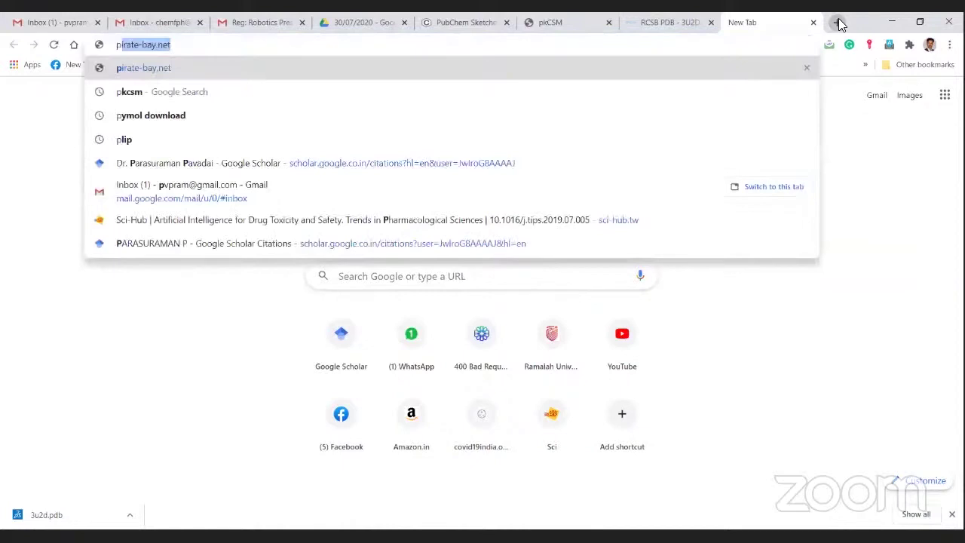
type("lip")
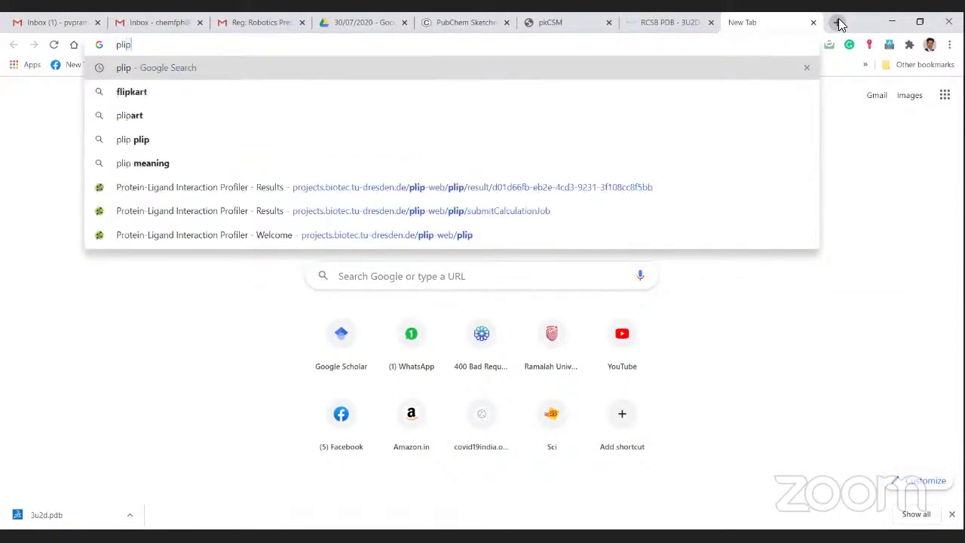
key("Return")
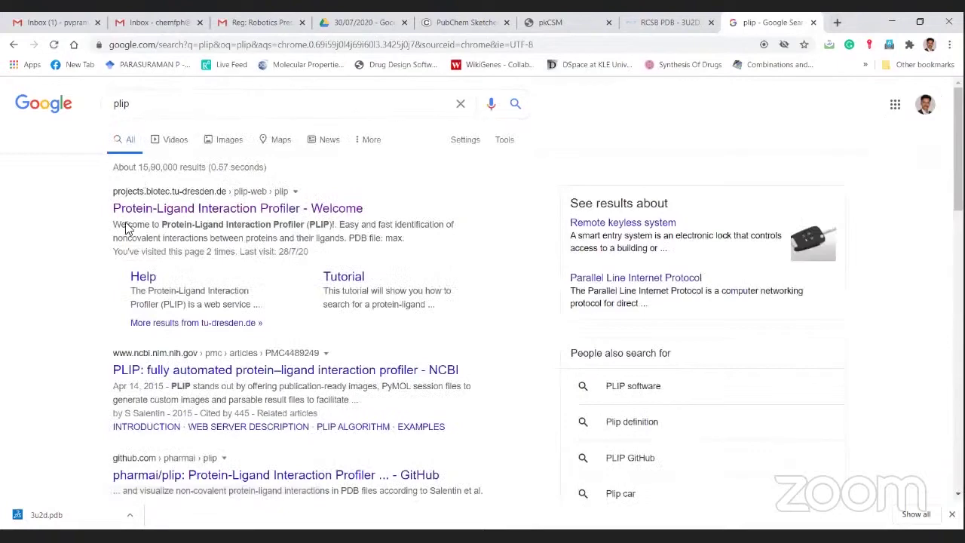
left_click(235, 214)
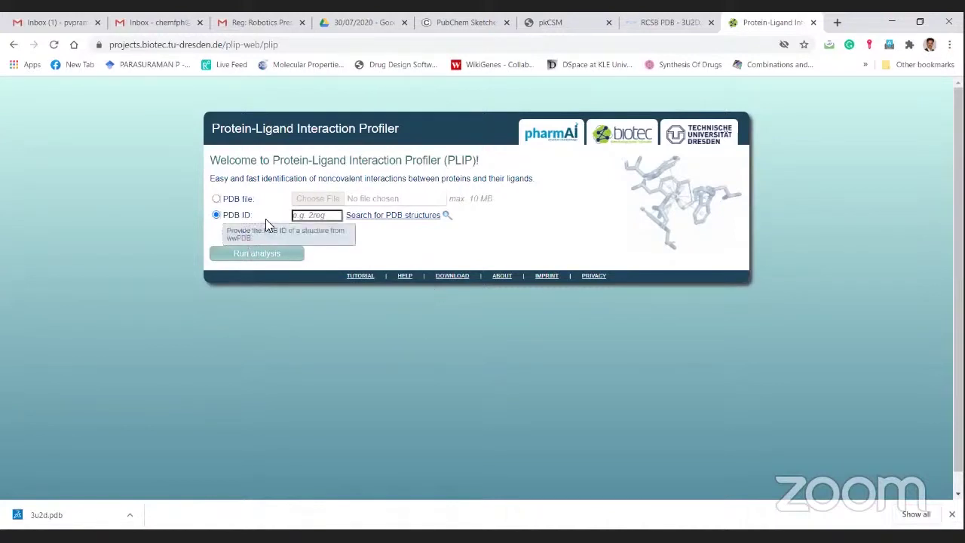
Run the interaction analysis for PDB ID 3u2d and download the whole result in RST format
mouse_move(302, 218)
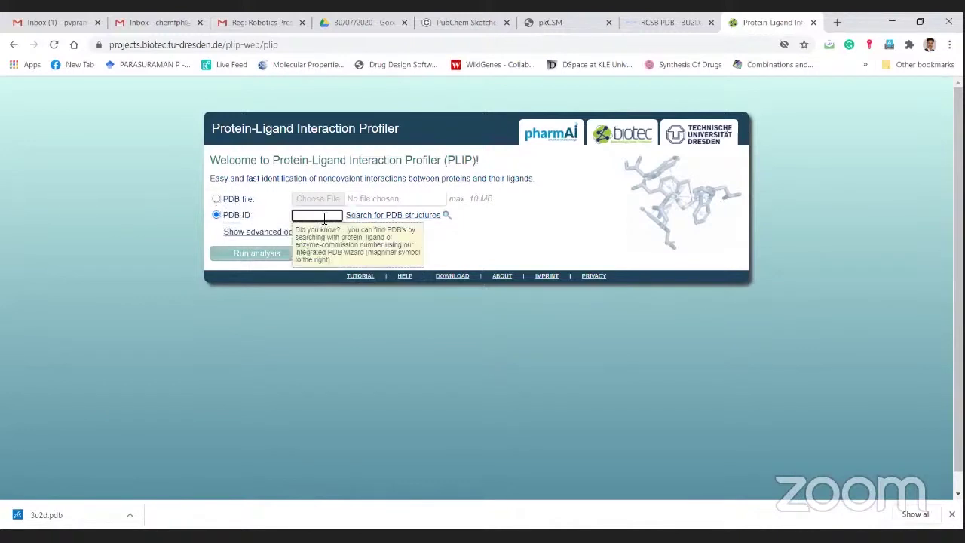
type("3u2d")
left_click(268, 256)
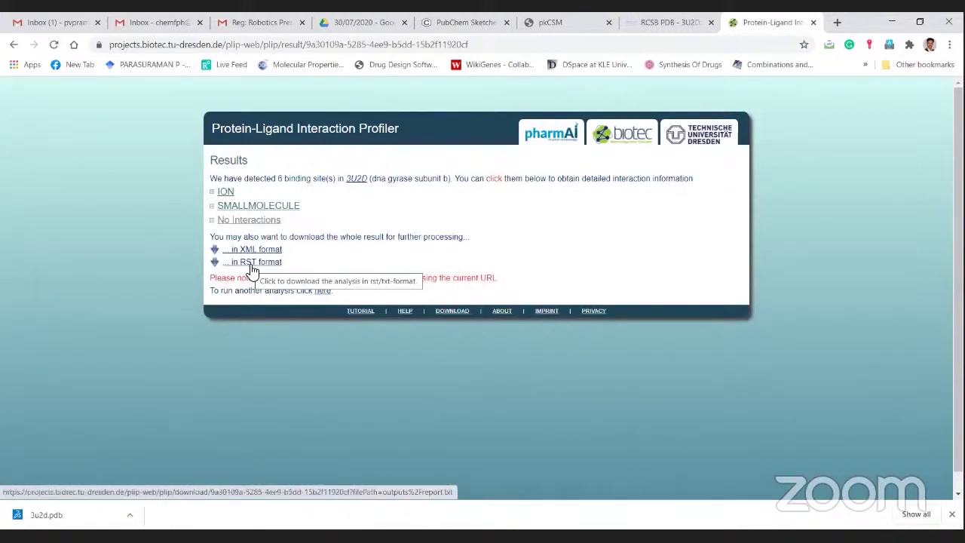
left_click(251, 265)
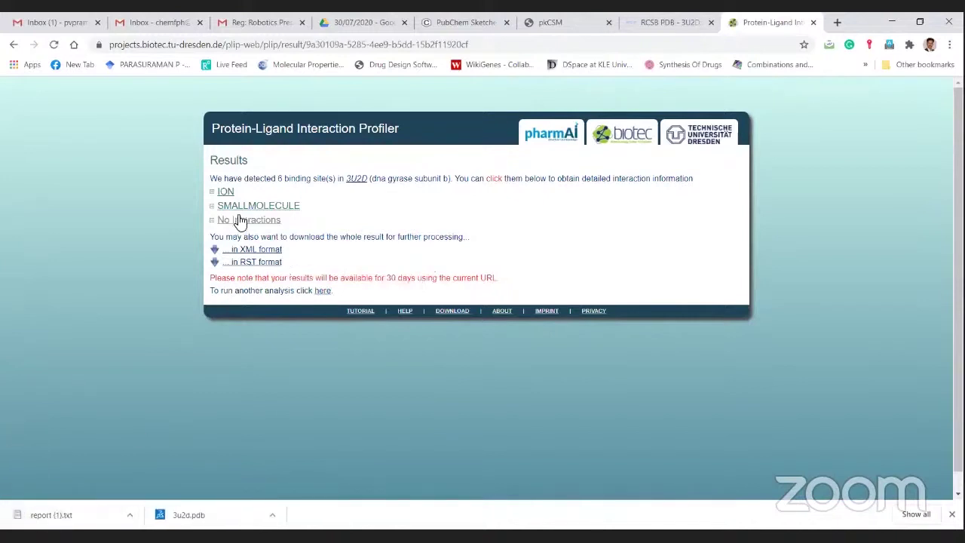
Expand the ION and SMALLMOLECULE results, then show the details of binding site 08B-A-1 under ligand 08B
left_click(220, 193)
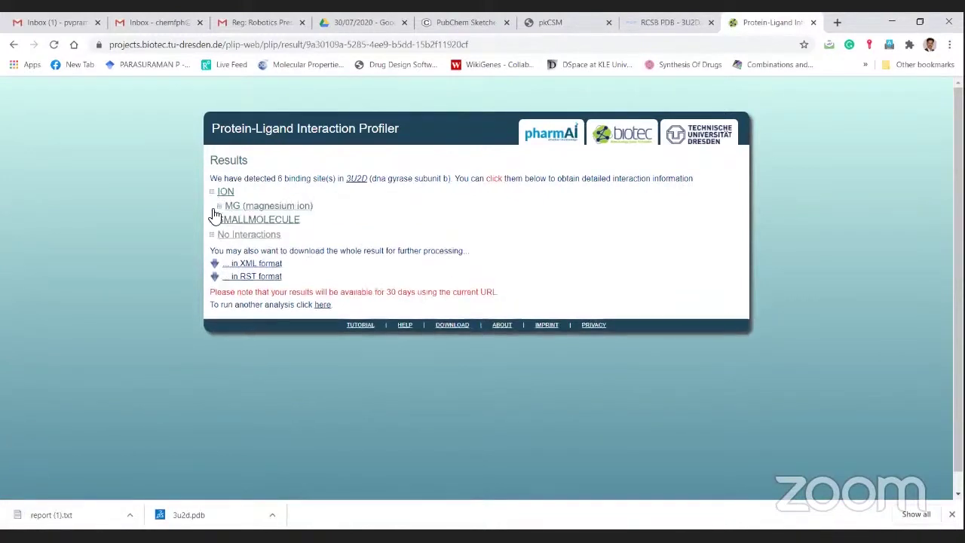
left_click(212, 220)
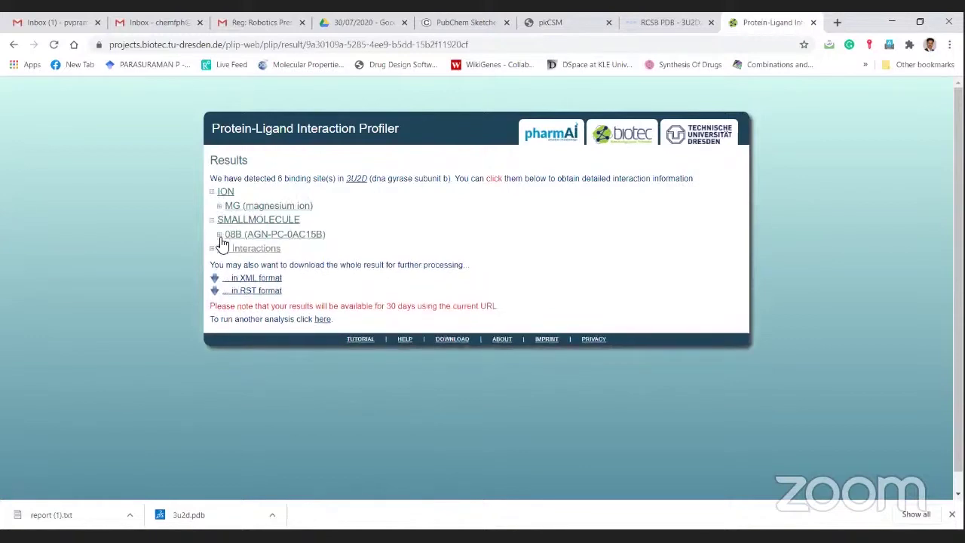
left_click(219, 234)
left_click(226, 249)
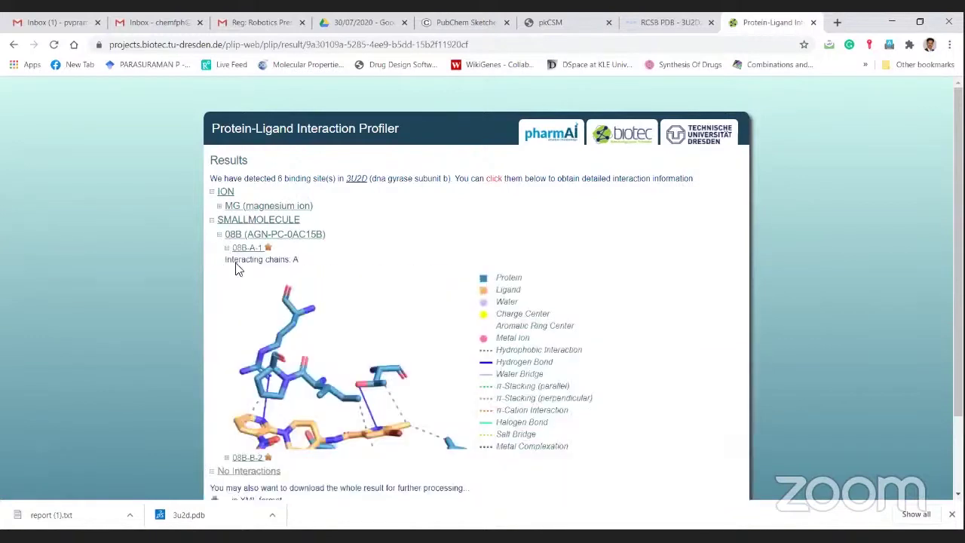
Display binding site 08B-A-1 in the 3D view and rotate the ligand complex to inspect its interactions
scroll(403, 315, "down", 2)
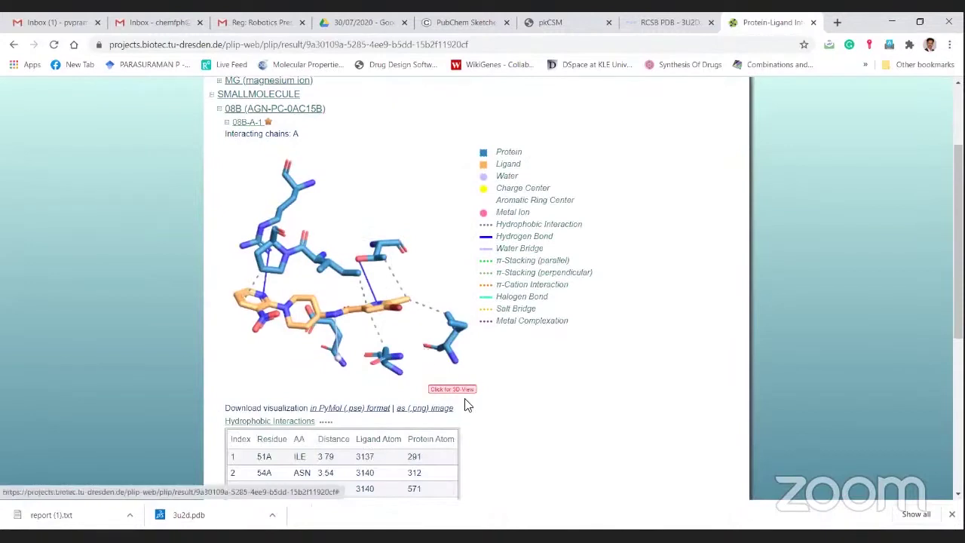
left_click(466, 398)
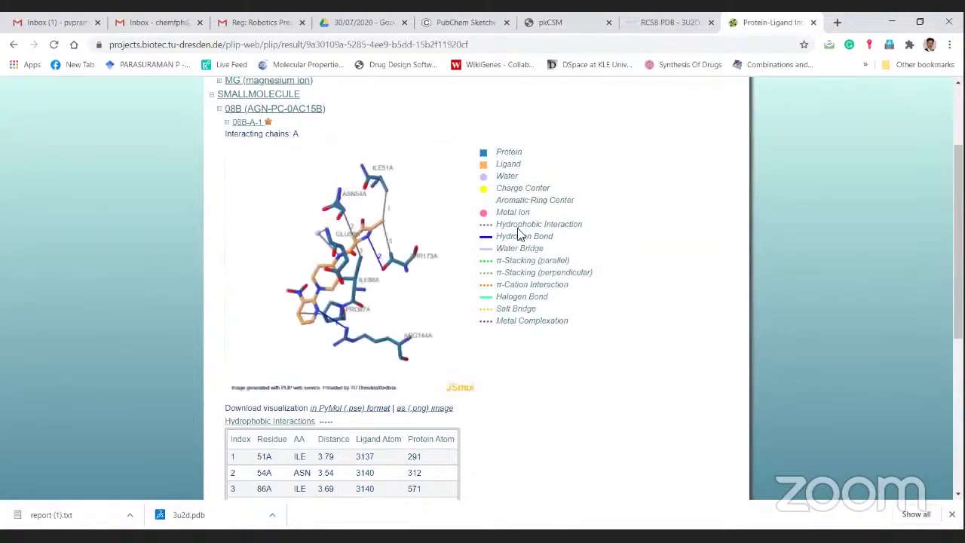
left_click_drag(403, 247, 340, 377)
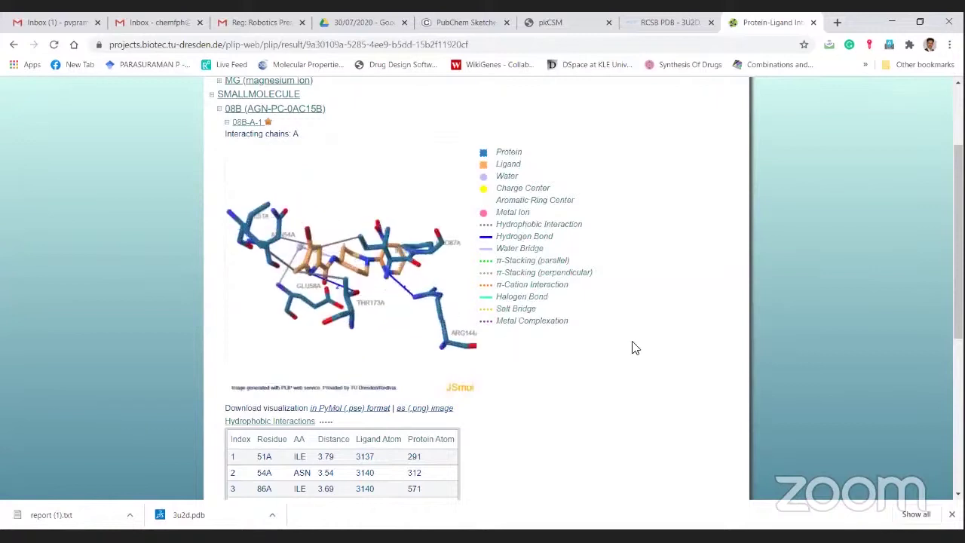
Open the downloaded report (1).txt and examine the hydrophobic interaction, hydrogen bond and water bridge tables for 08B-A-1
scroll(631, 347, "down", 3)
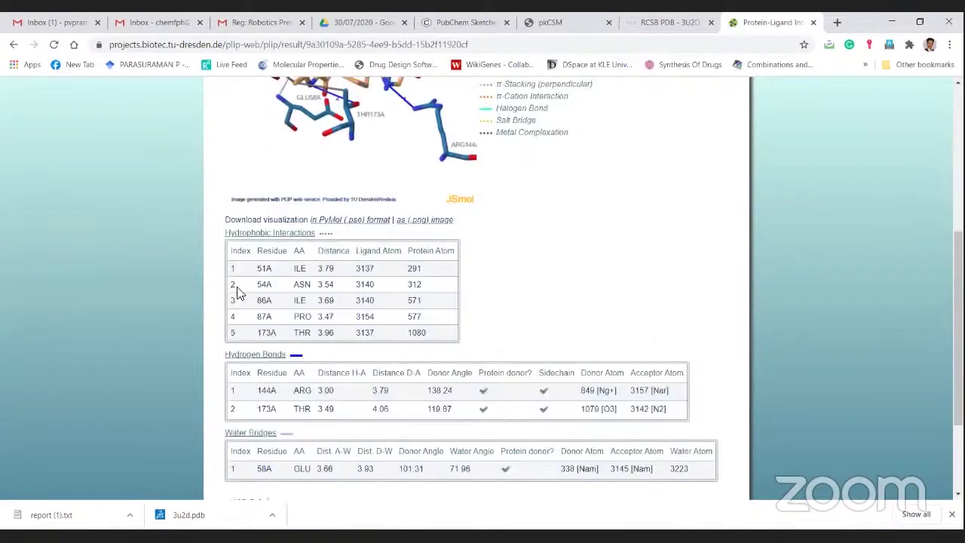
left_click(75, 519)
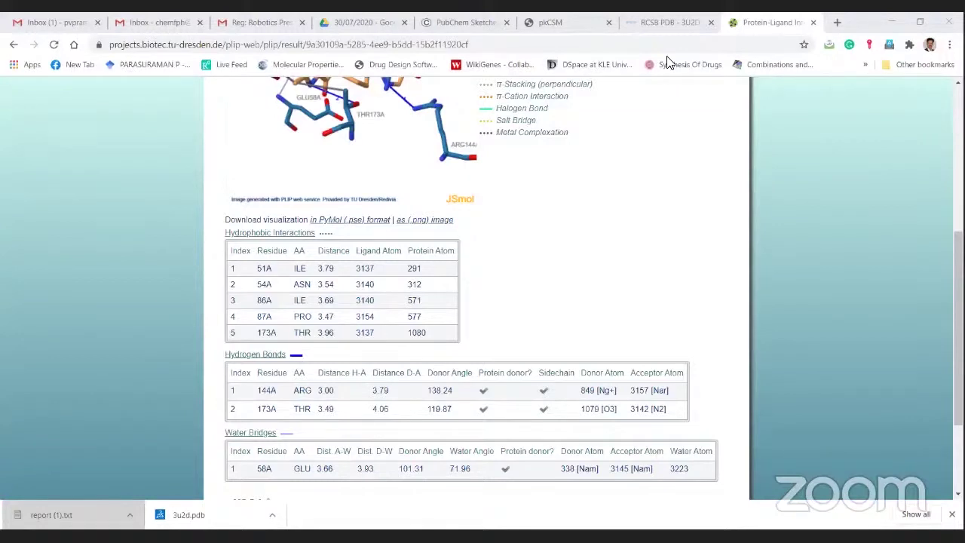
scroll(236, 226, "down", 1)
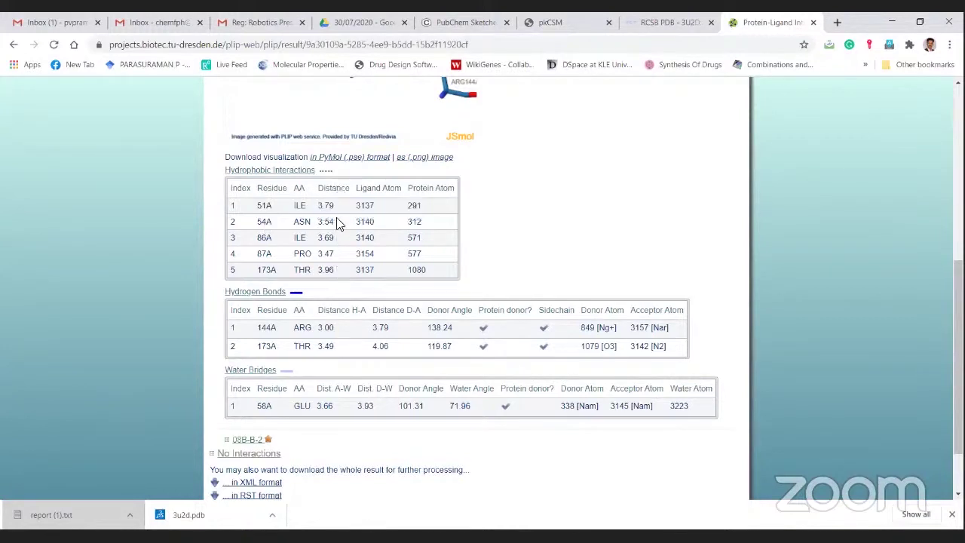
scroll(596, 216, "down", 2)
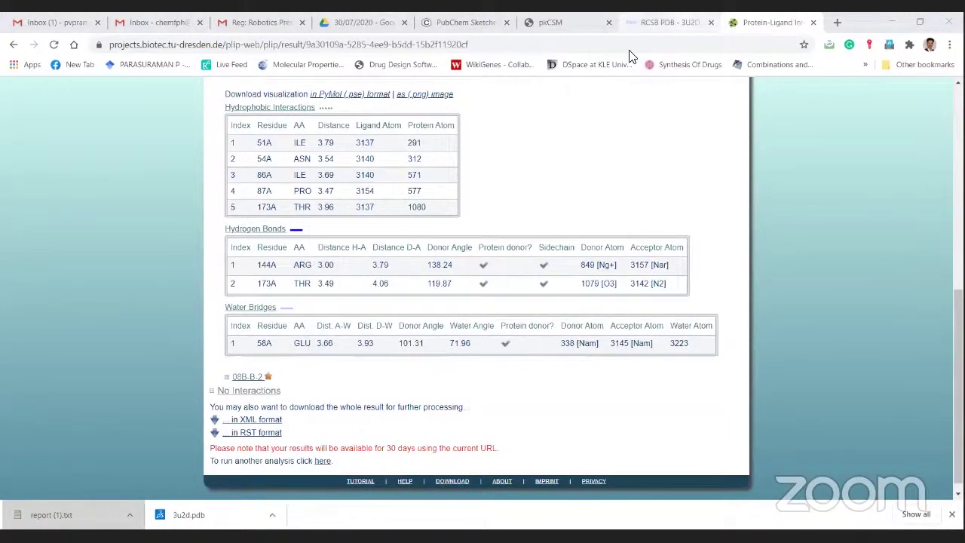
key("ctrl+shift+Tab")
key("ctrl+Tab")
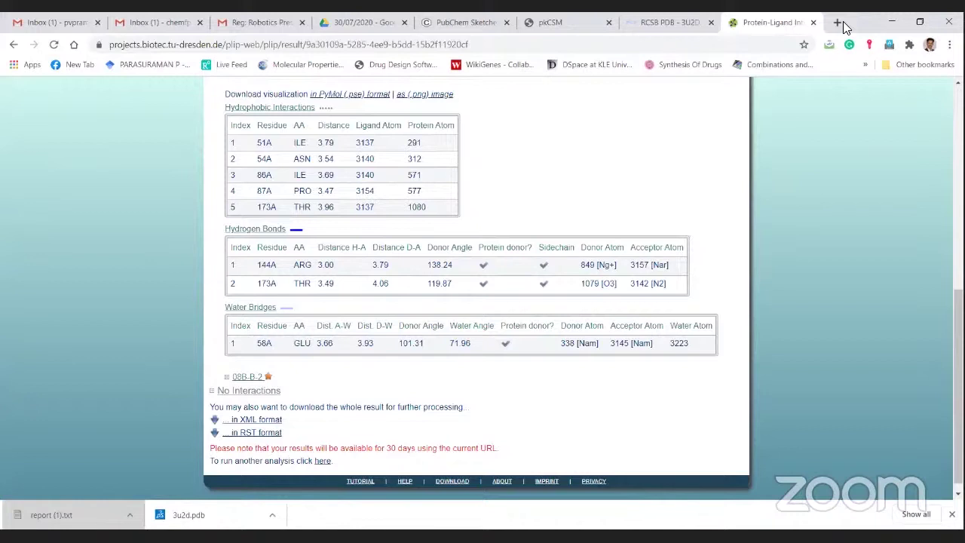
left_click(837, 23)
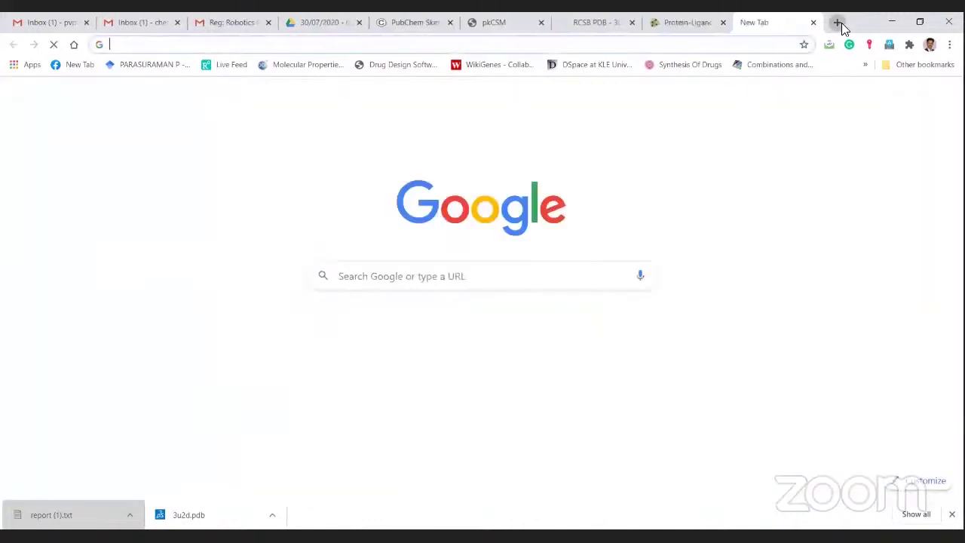
type("pub")
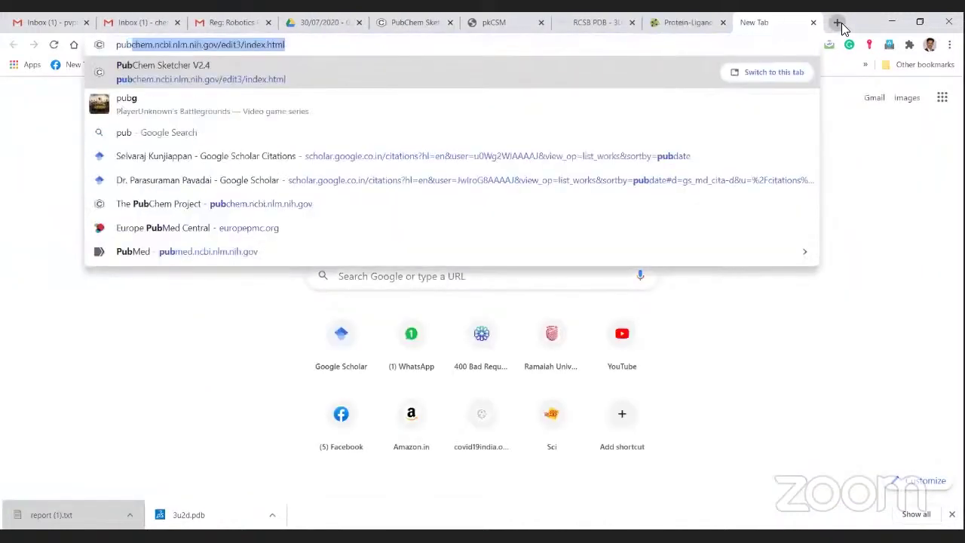
type("chem")
key("Return")
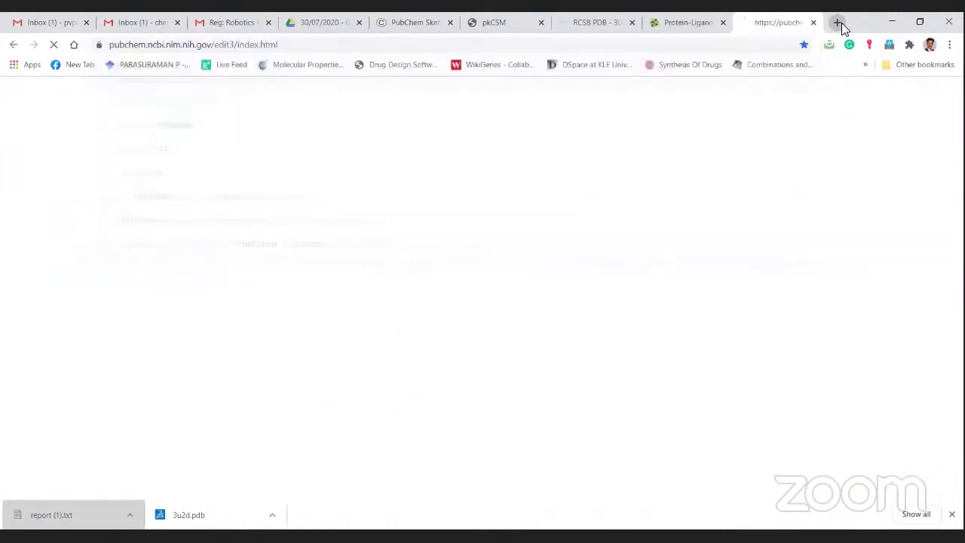
Search the web for pubchem and open the PubChem home page
left_click(276, 50)
type("pub")
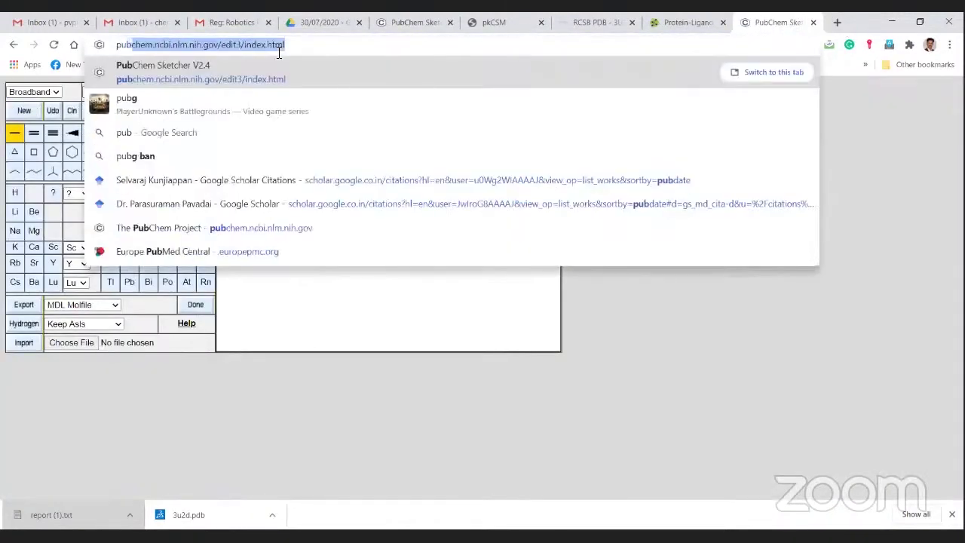
type("chem")
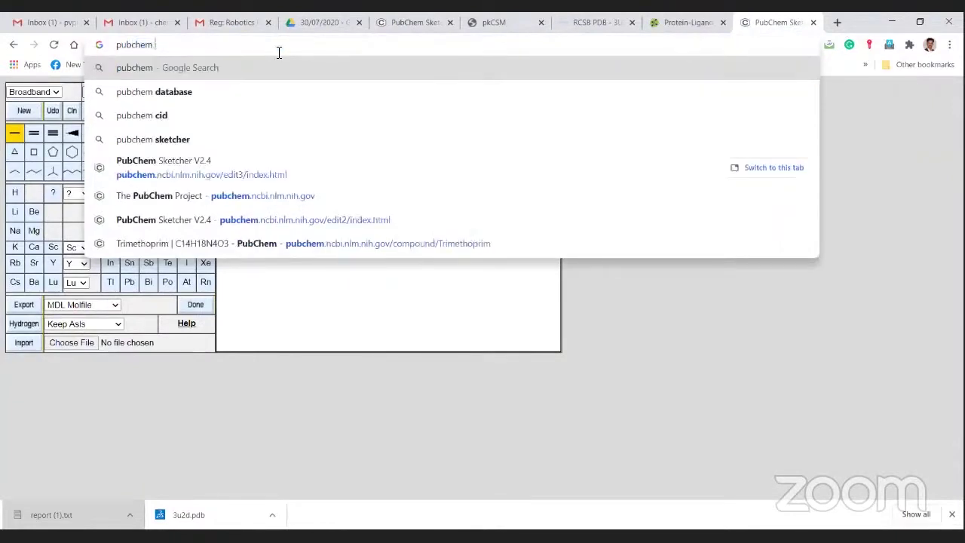
key("Return")
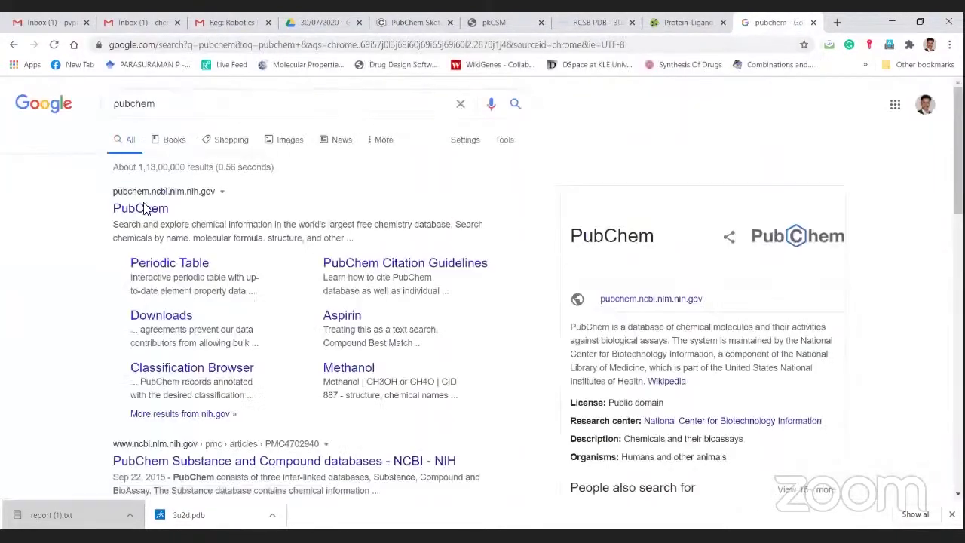
left_click(223, 200)
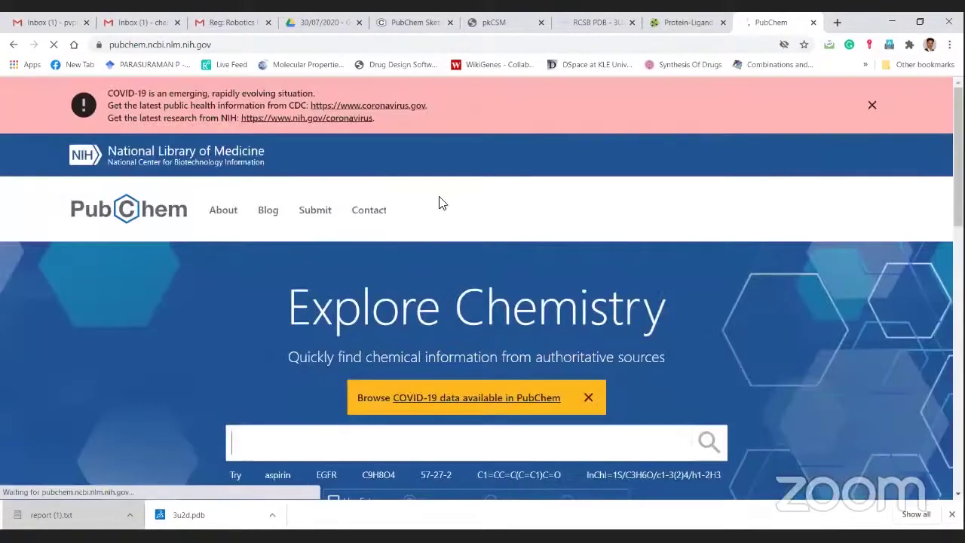
Search PubChem for the compound streptomycin and open the compound summary of the best match
scroll(559, 242, "down", 1)
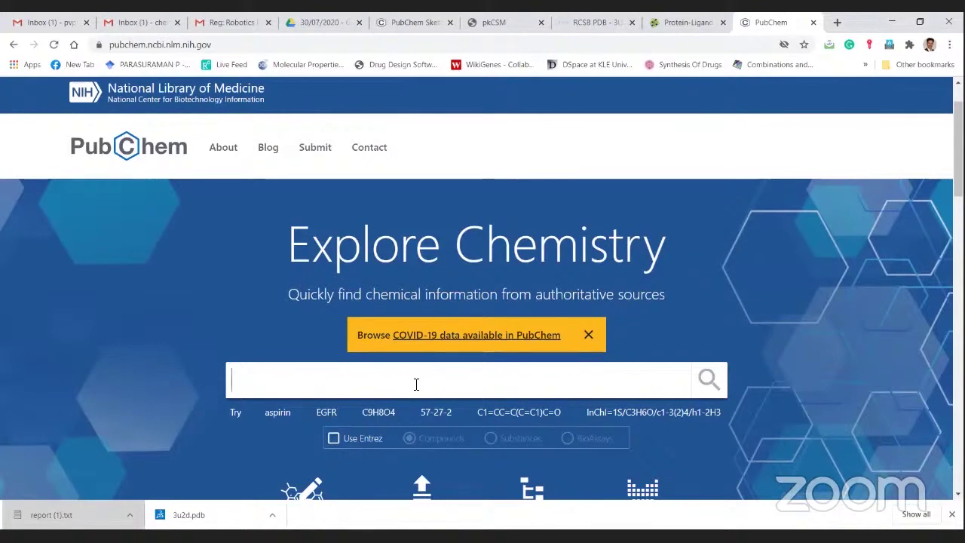
type("s")
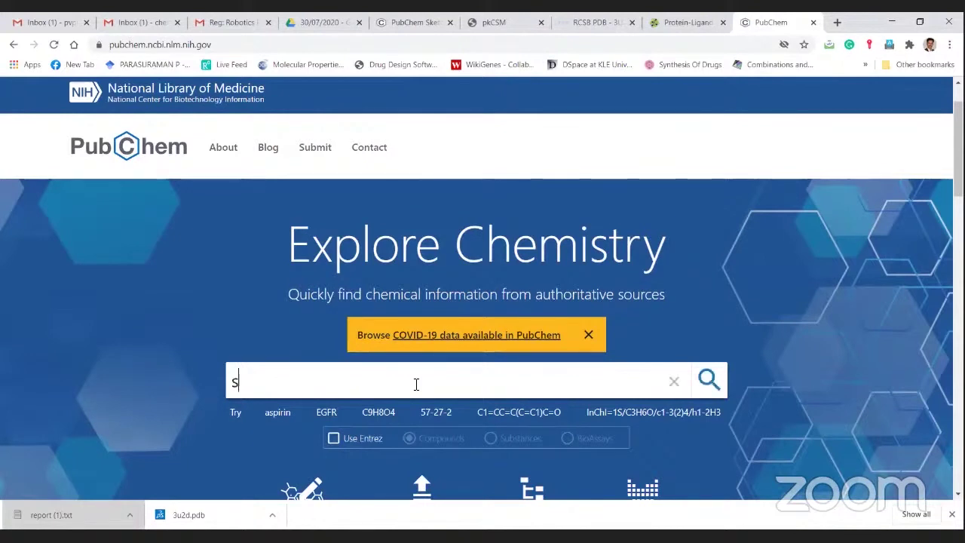
type("treptomyc")
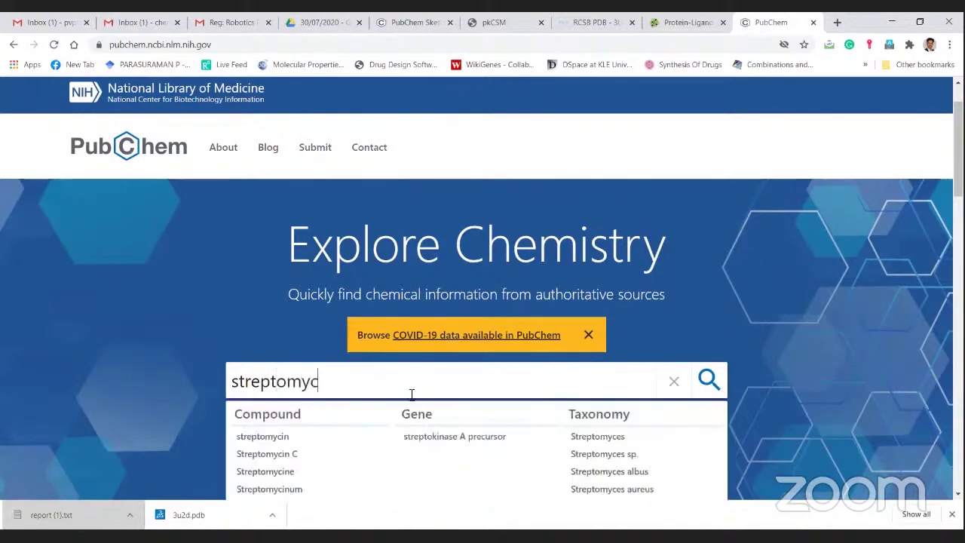
left_click(270, 438)
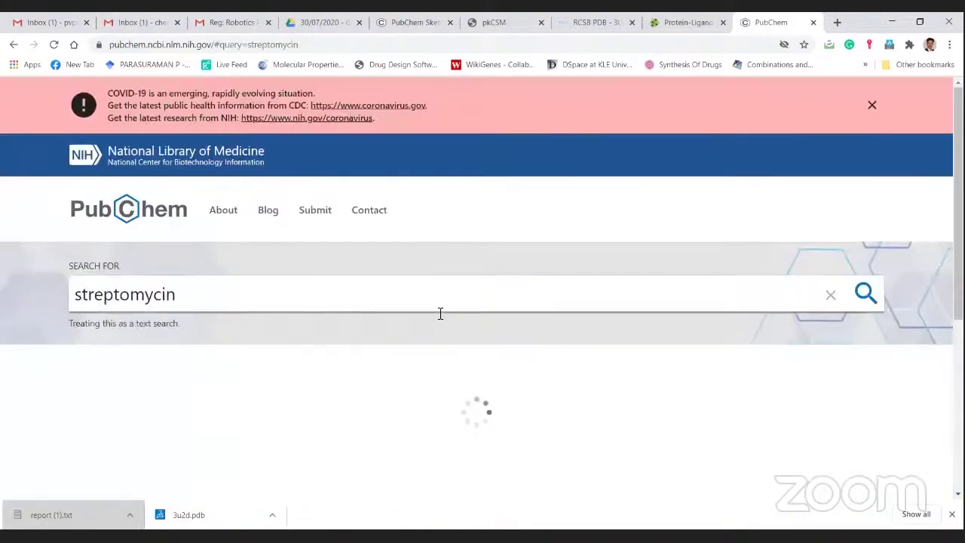
scroll(463, 270, "down", 1)
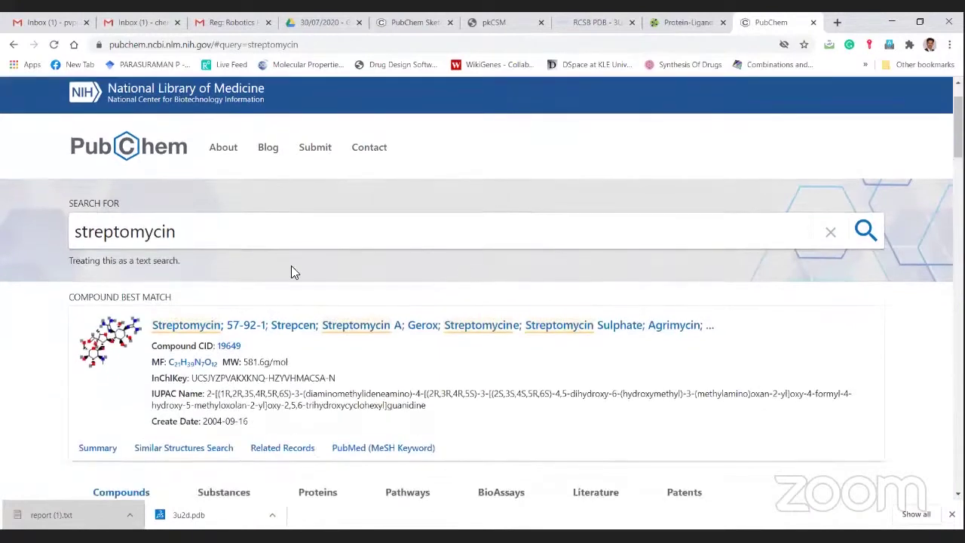
left_click(285, 332)
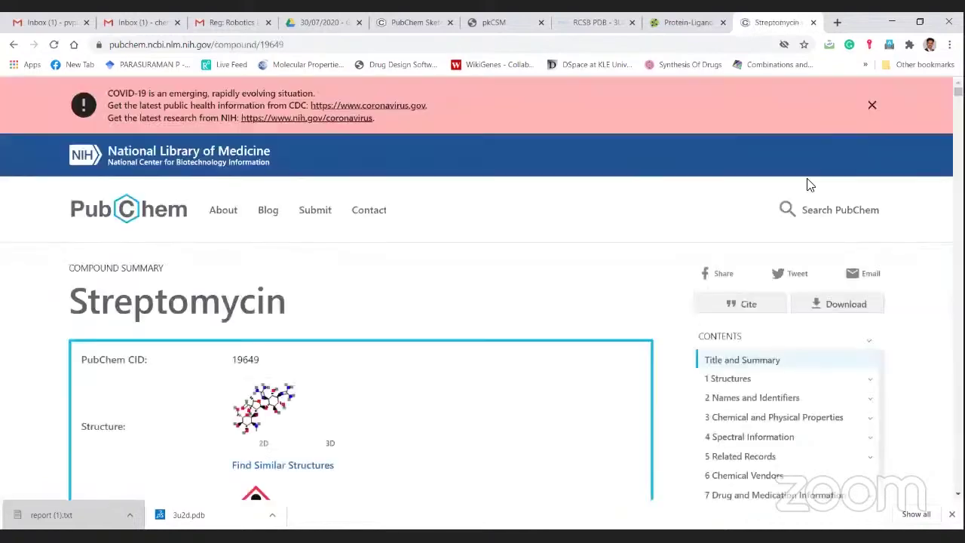
Save streptomycin's 3D conformer in SDF format and close the download options
left_click(835, 309)
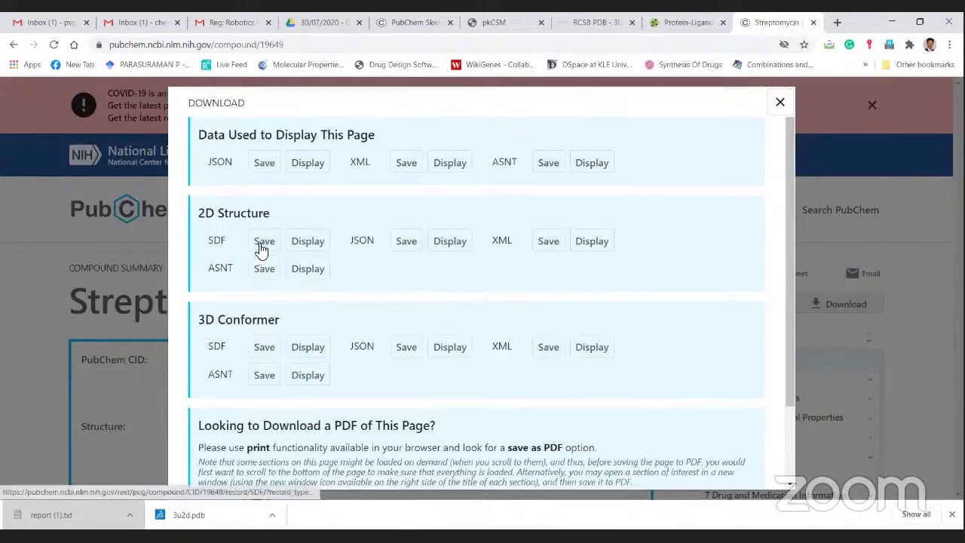
left_click(265, 347)
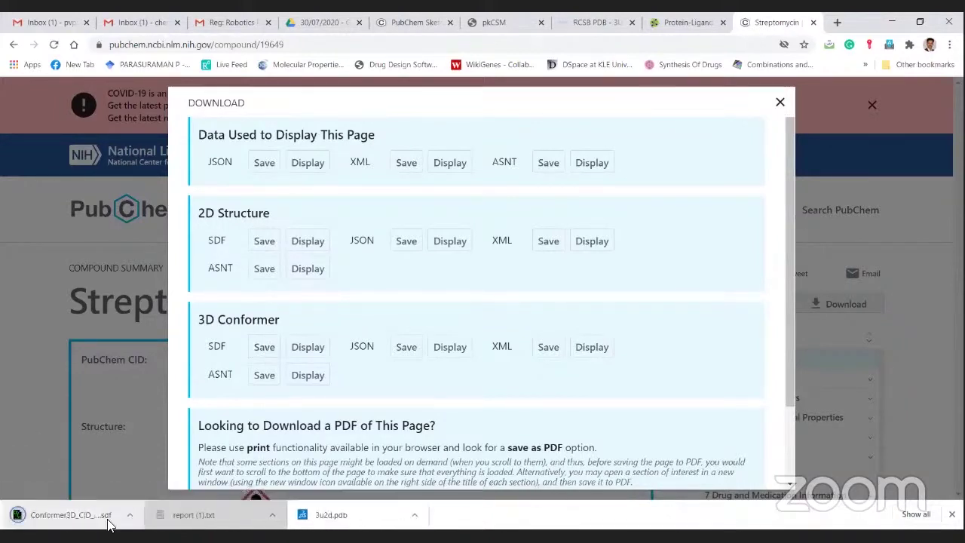
left_click(780, 102)
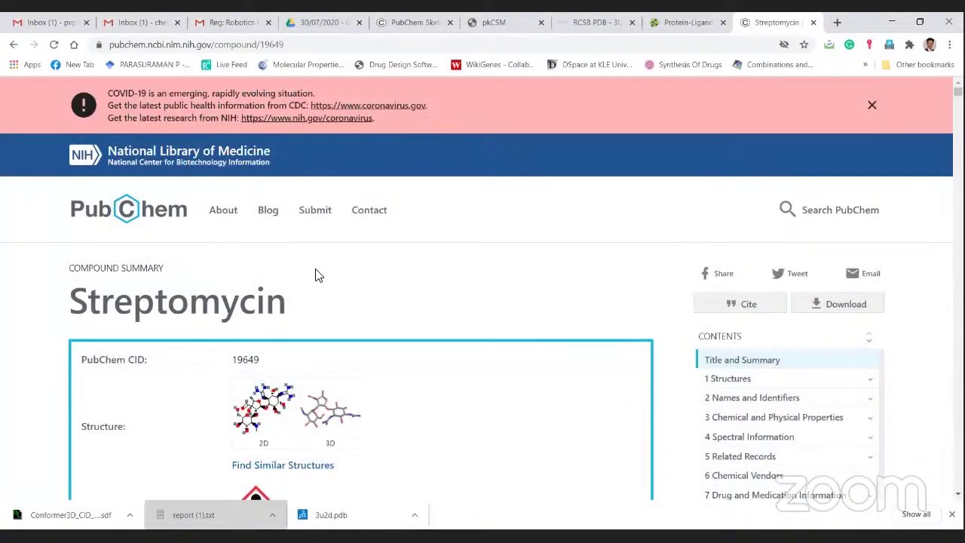
Switch to Google Drive, view the files in the Test molecules folder and return to the 30/07/2020 folder
key("ctrl+5")
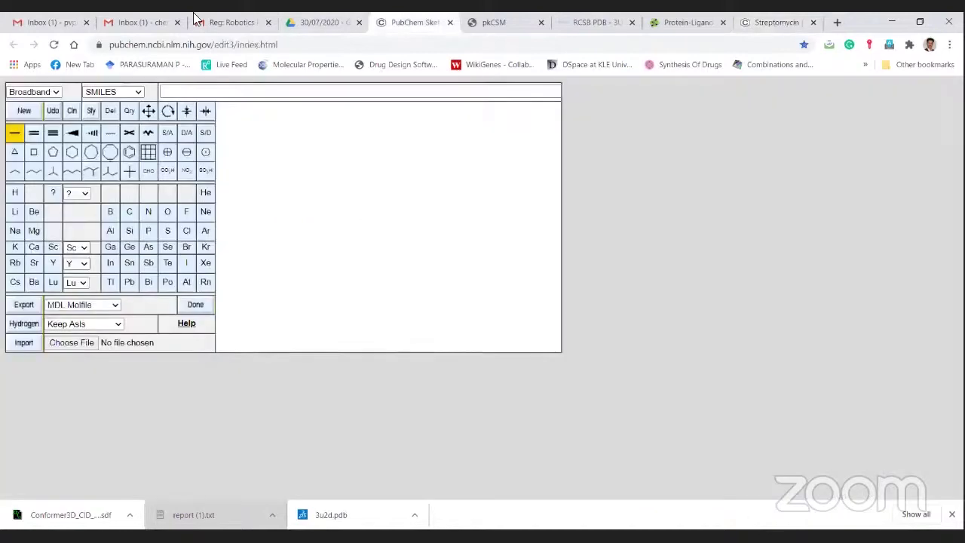
left_click(320, 21)
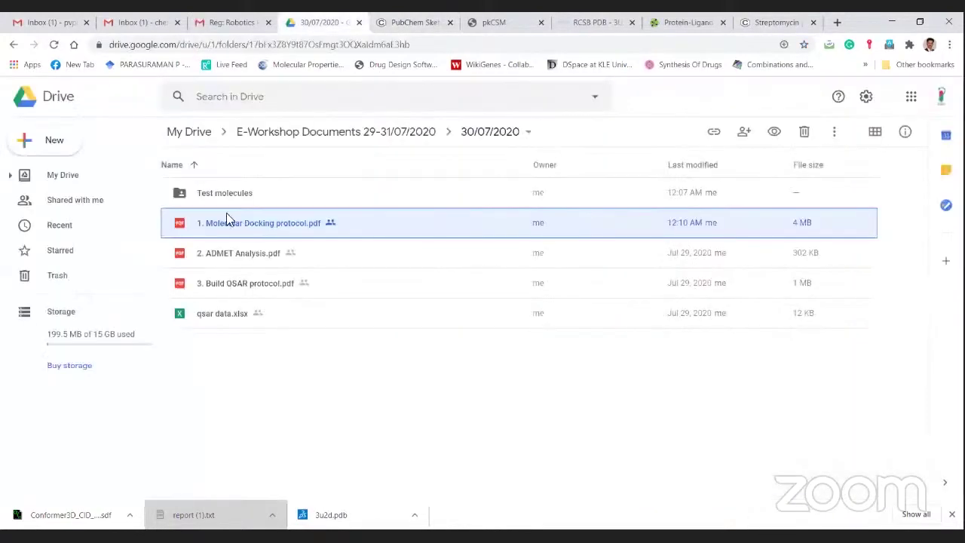
left_click(228, 203)
double_click(229, 205)
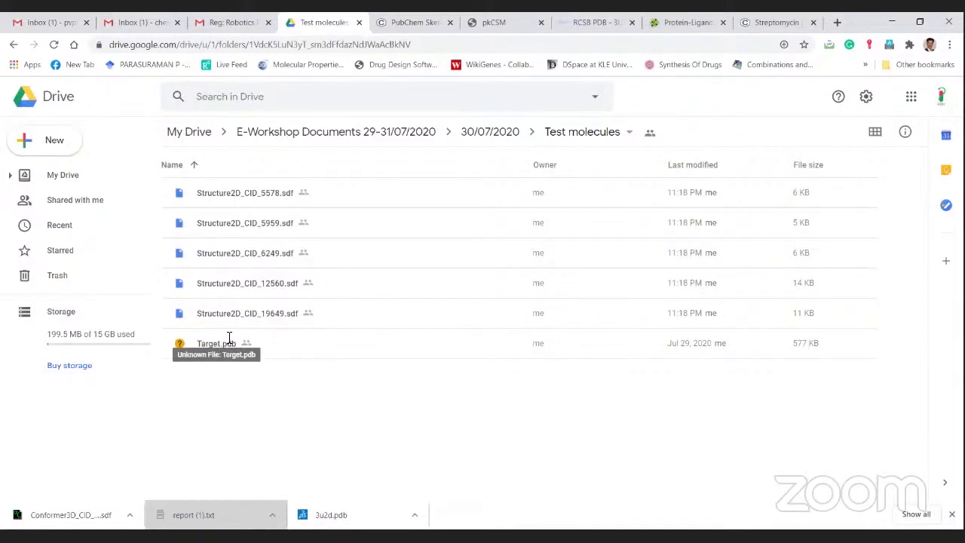
key("ctrl+2")
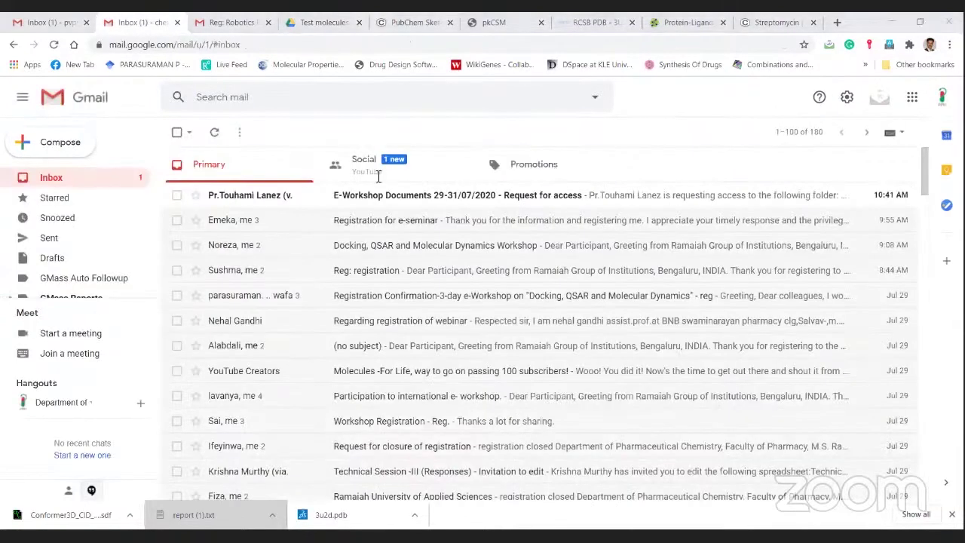
key("ctrl+4")
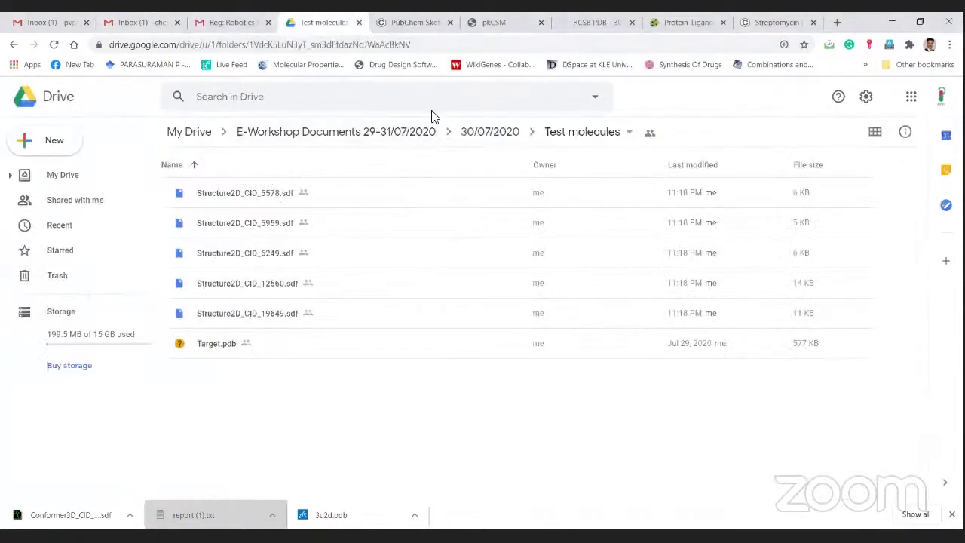
left_click(491, 132)
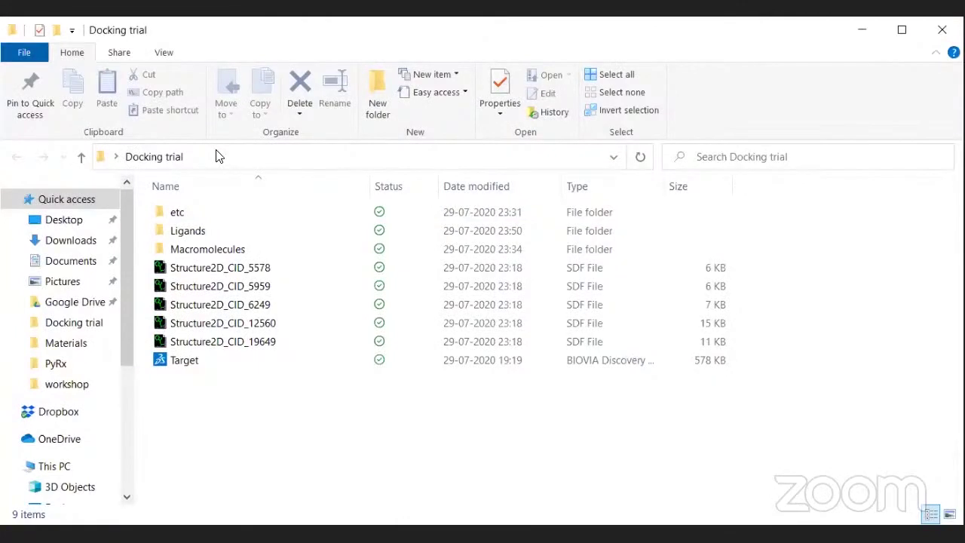
Load Target.pdb from the Docking trial folder into Swiss-PdbViewer, dismissing the loading messages and closing the log
left_click(187, 365)
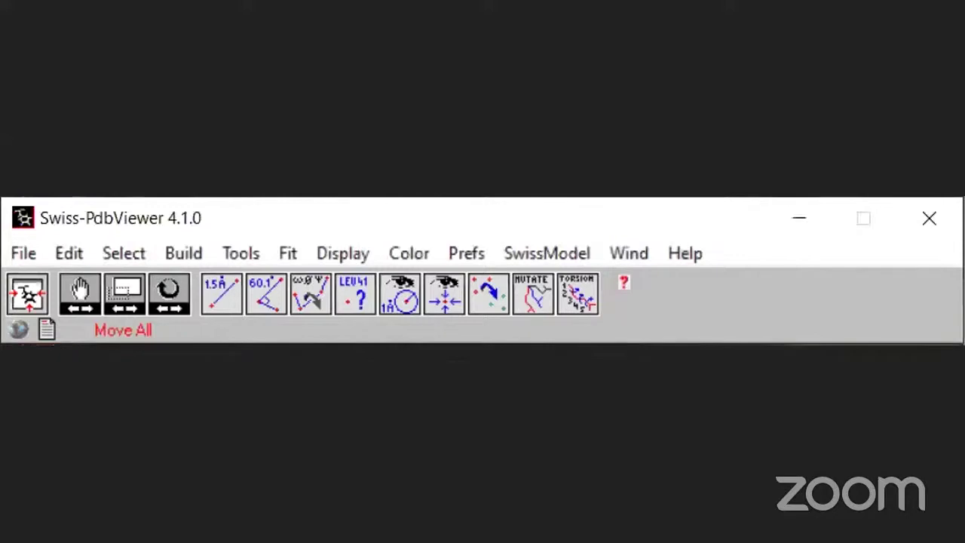
left_click(21, 252)
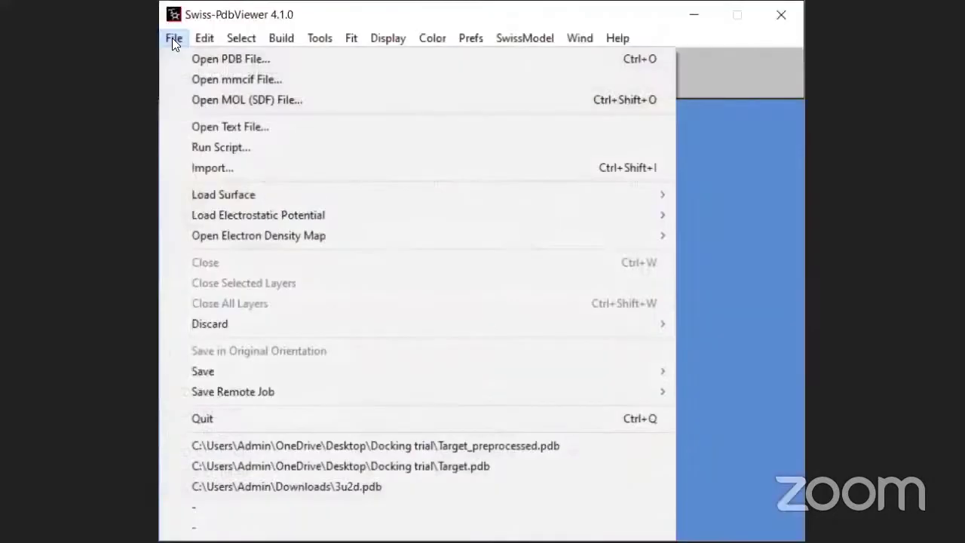
mouse_move(68, 252)
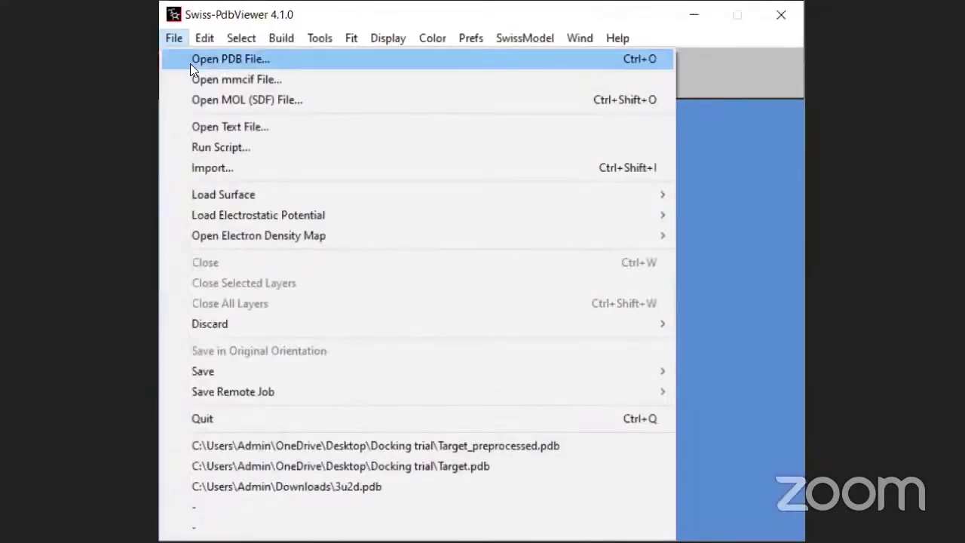
mouse_move(229, 40)
key("Escape")
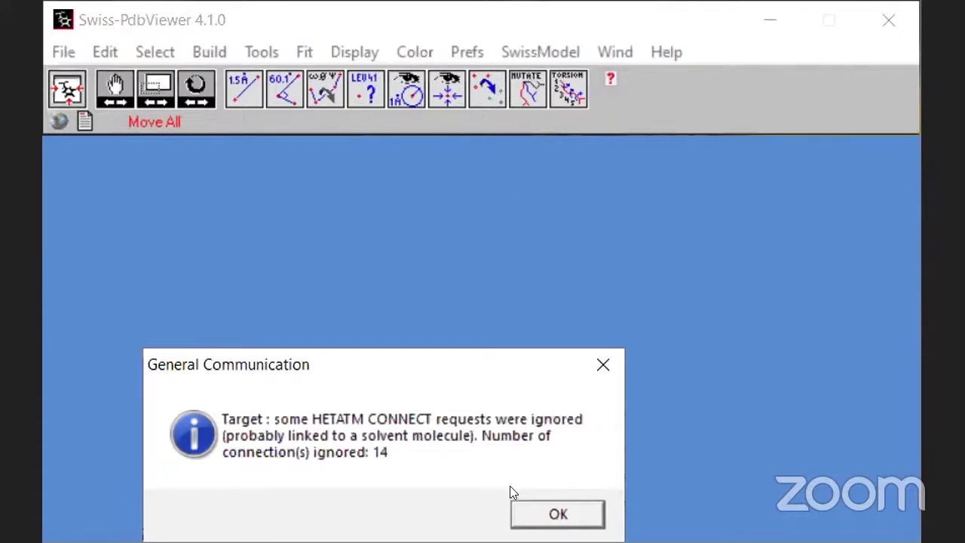
key("Return")
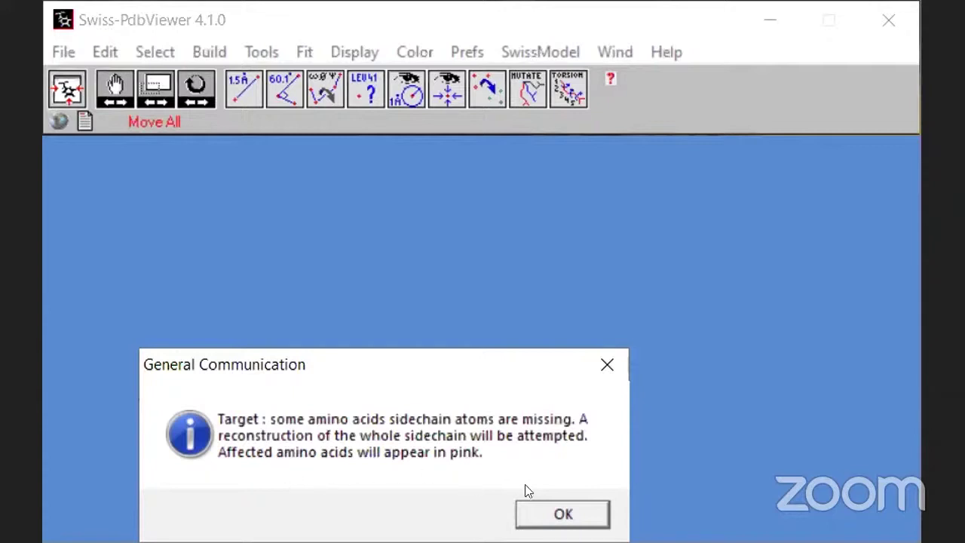
left_click(555, 515)
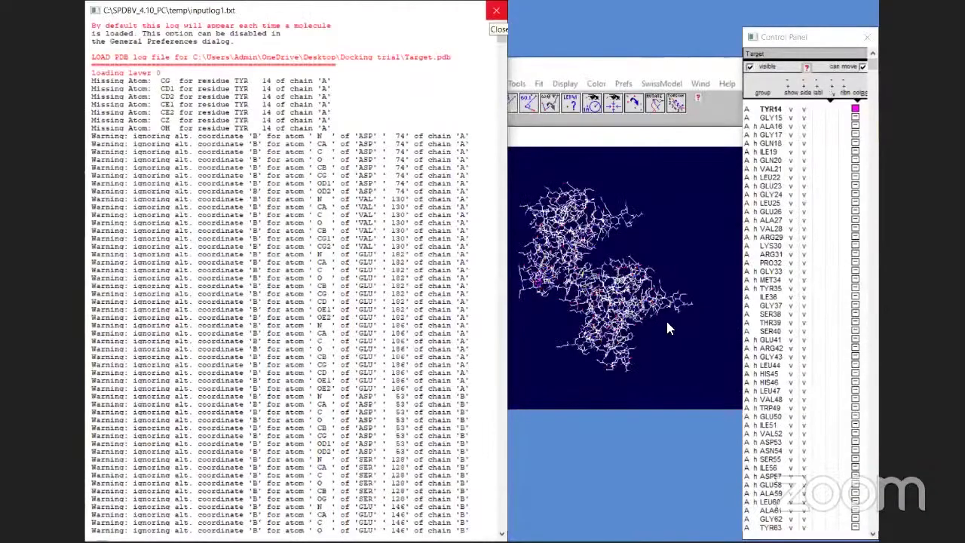
left_click(495, 10)
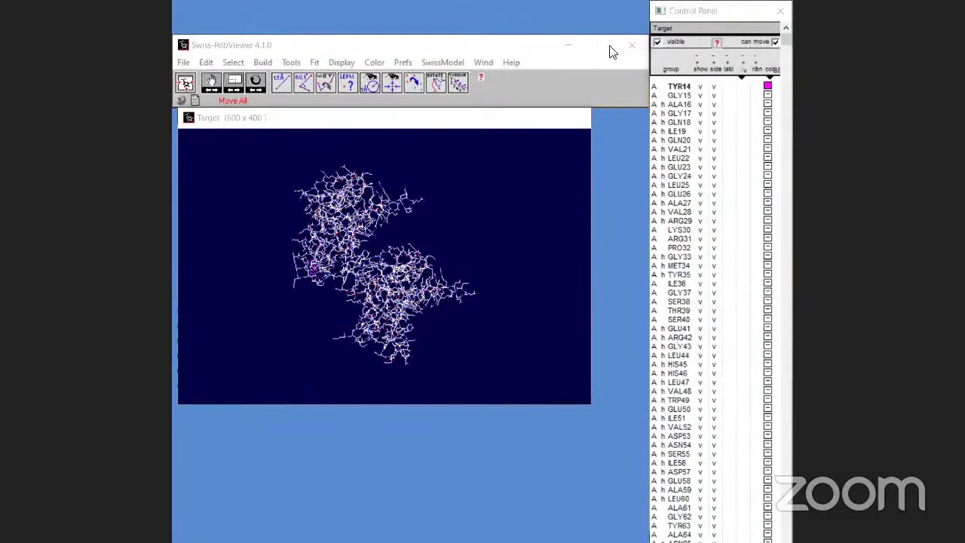
Close the Control Panel with the residue list and display it again
left_click(488, 62)
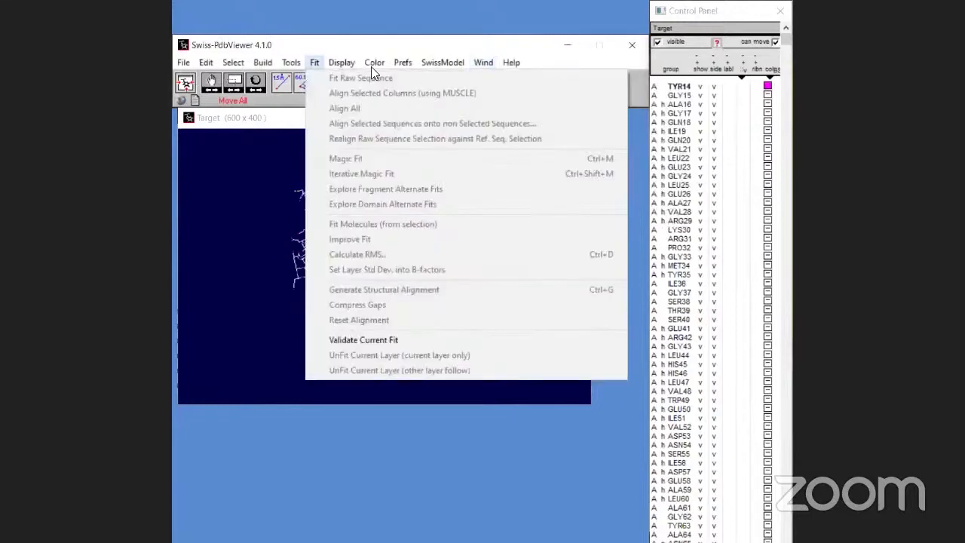
mouse_move(488, 60)
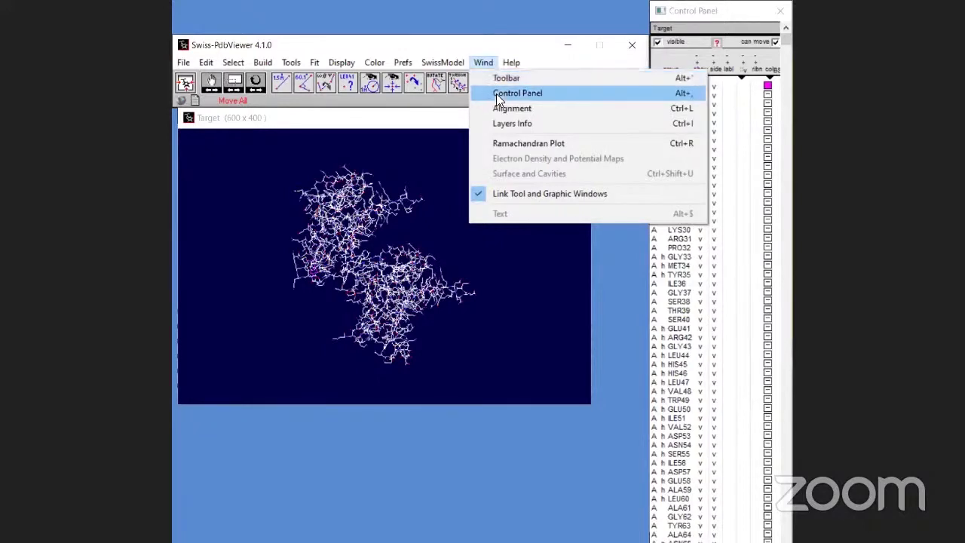
left_click(782, 18)
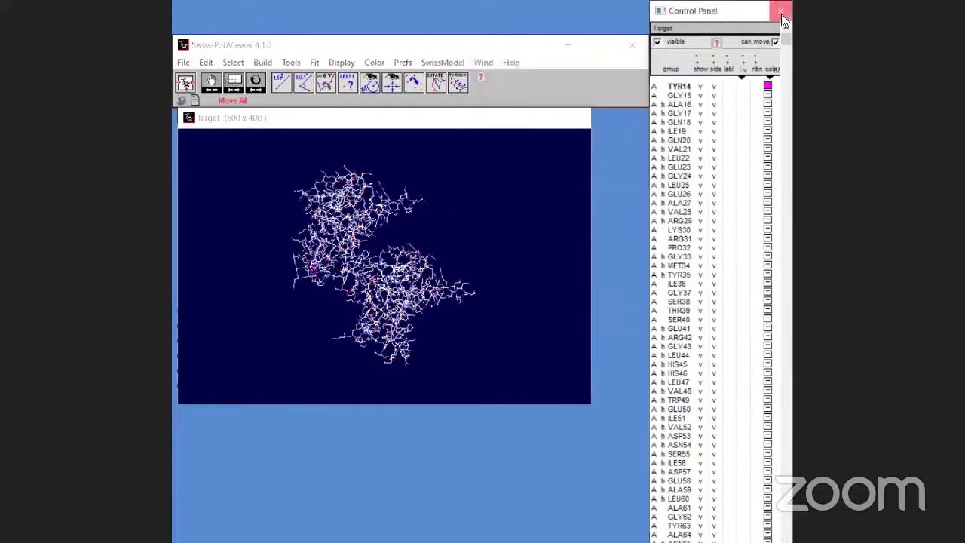
left_click(783, 18)
left_click(483, 62)
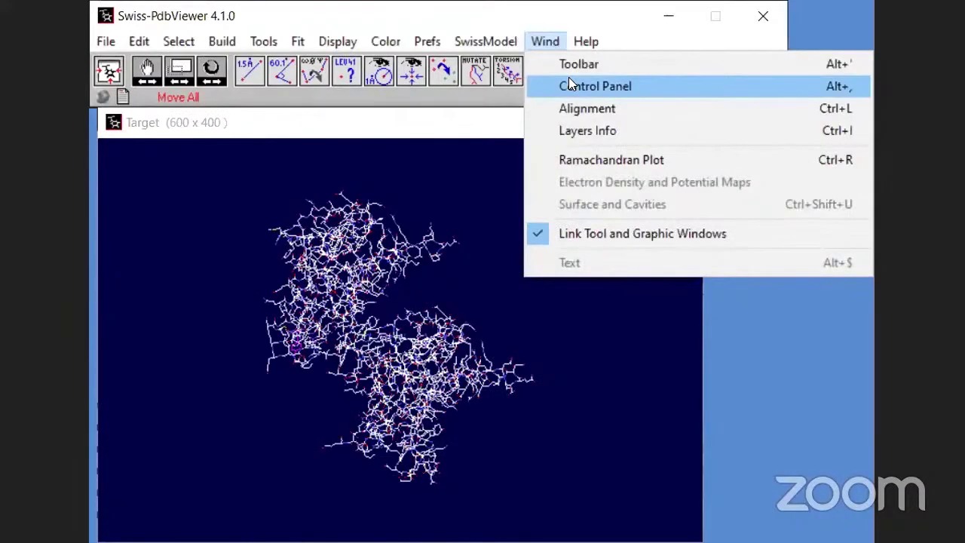
key("Return")
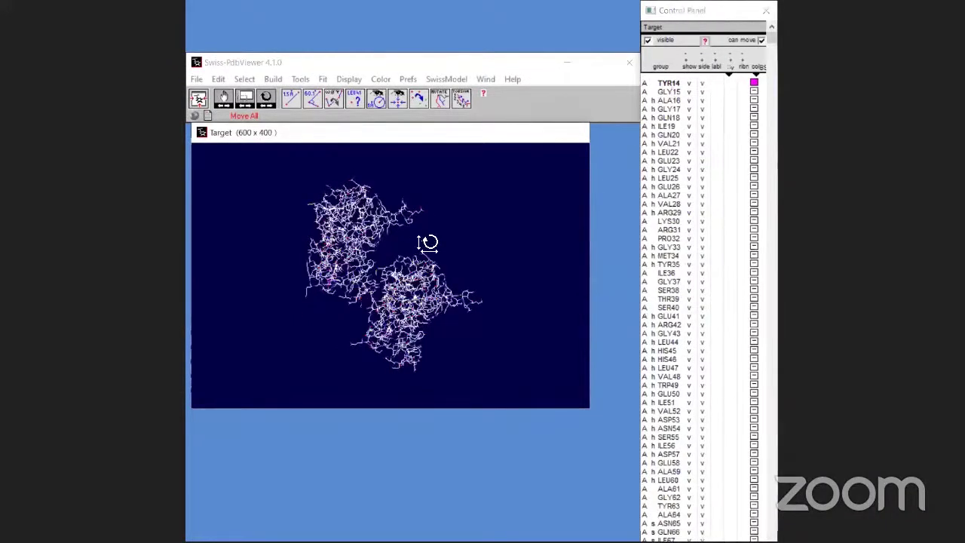
mouse_move(413, 243)
right_mouse_down()
mouse_move(354, 238)
mouse_move(414, 233)
right_mouse_up()
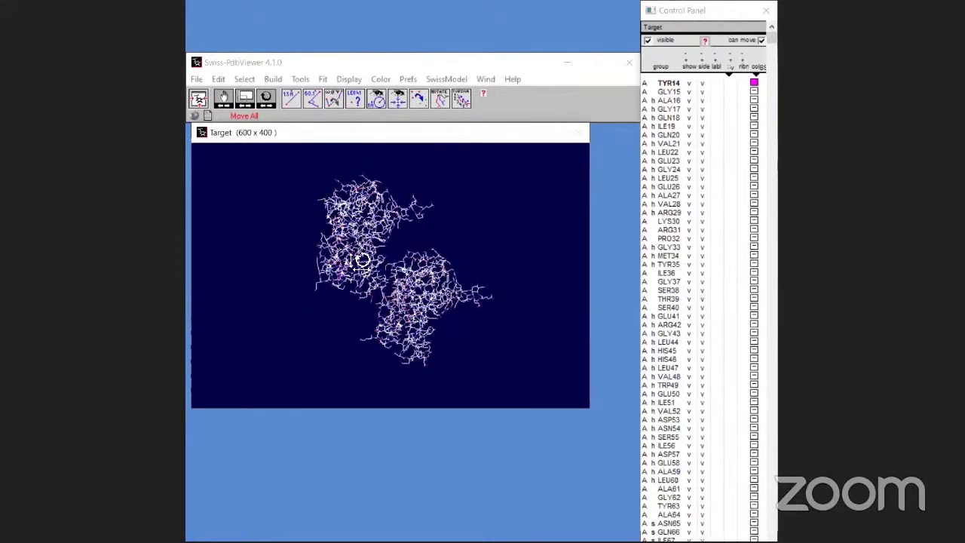
left_click_drag(360, 263, 338, 287)
left_click_drag(568, 212, 445, 256)
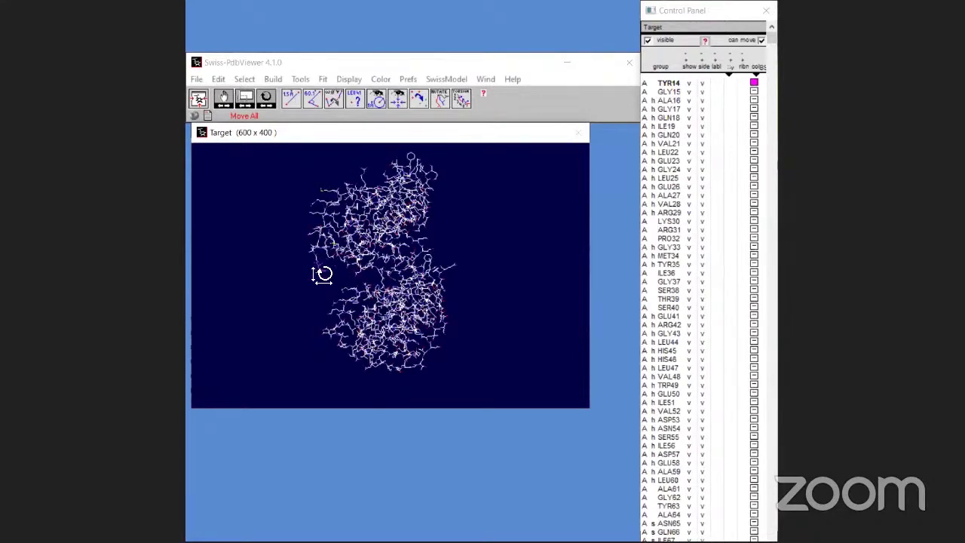
left_click_drag(317, 278, 408, 285)
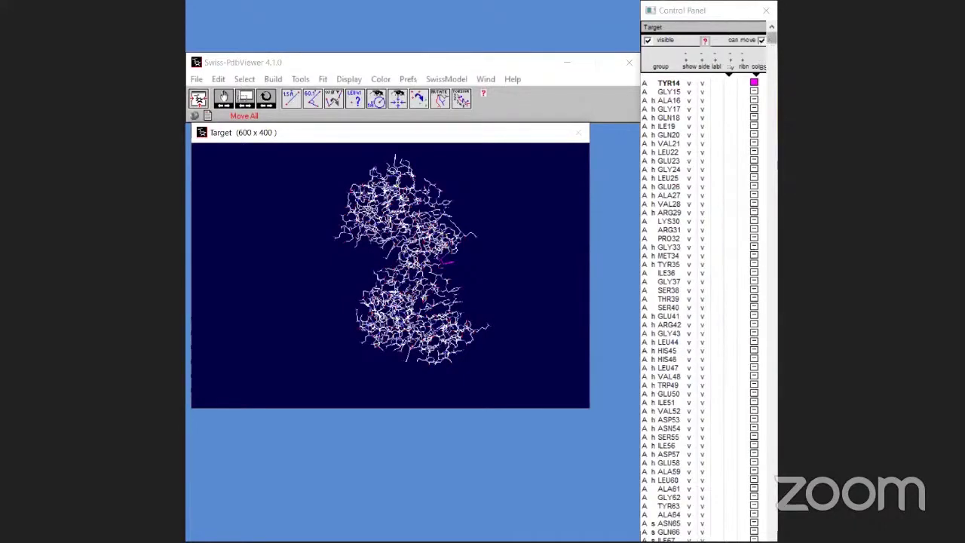
Select the hetero groups ending the residue list (08B1, MG234, MG235, 08B2, MG1, MG234) and remove them from the protein
left_click(771, 42)
left_click_drag(770, 38, 770, 537)
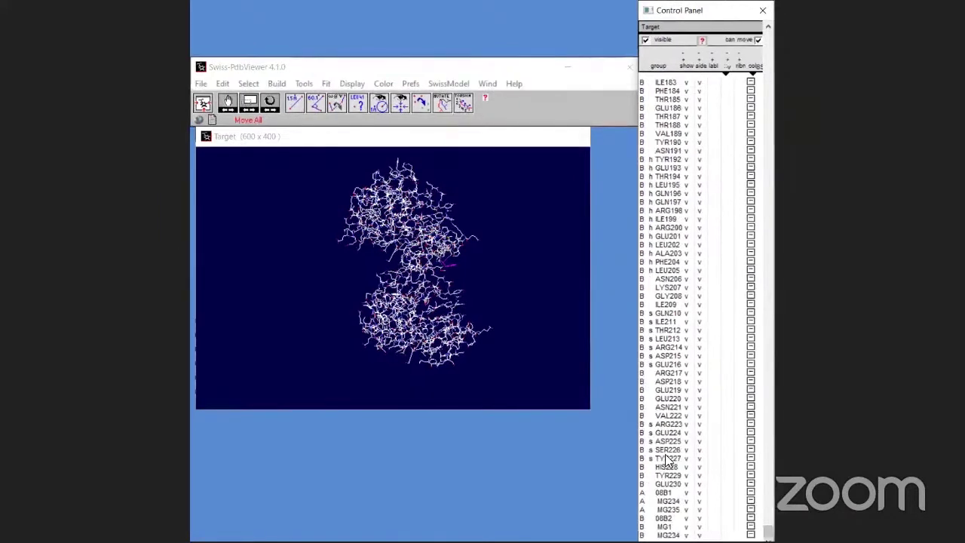
left_click(663, 493)
left_click_drag(663, 535, 665, 496)
left_click(665, 493)
left_click_drag(665, 510, 665, 537)
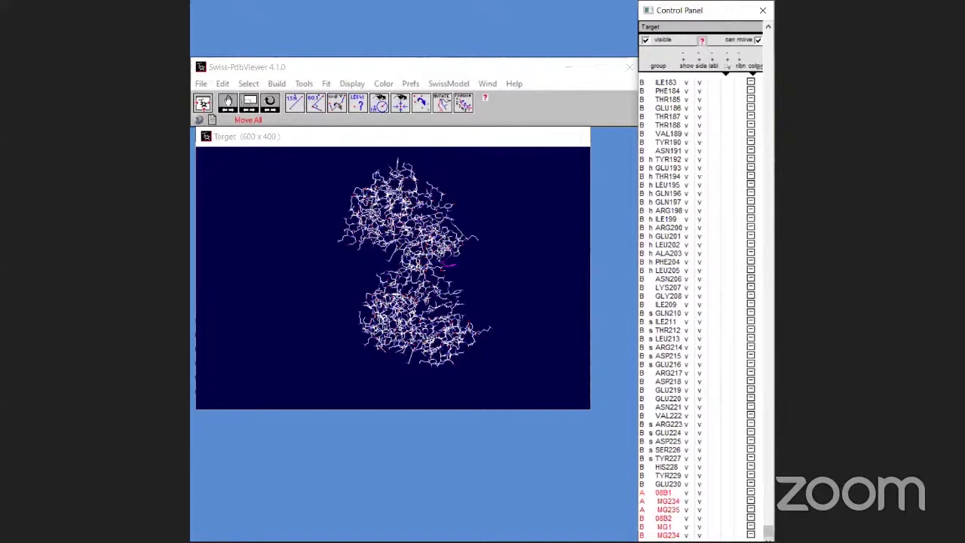
left_click(276, 82)
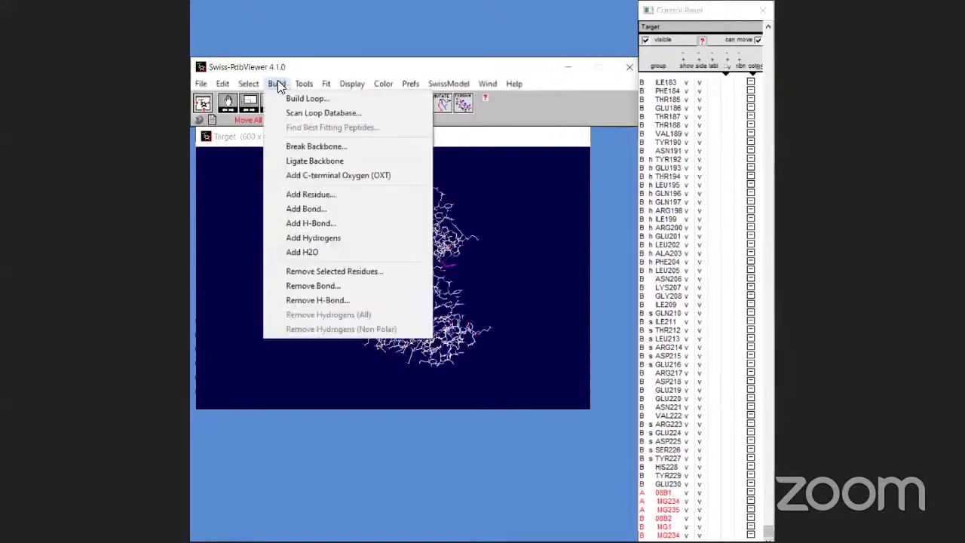
left_click(332, 270)
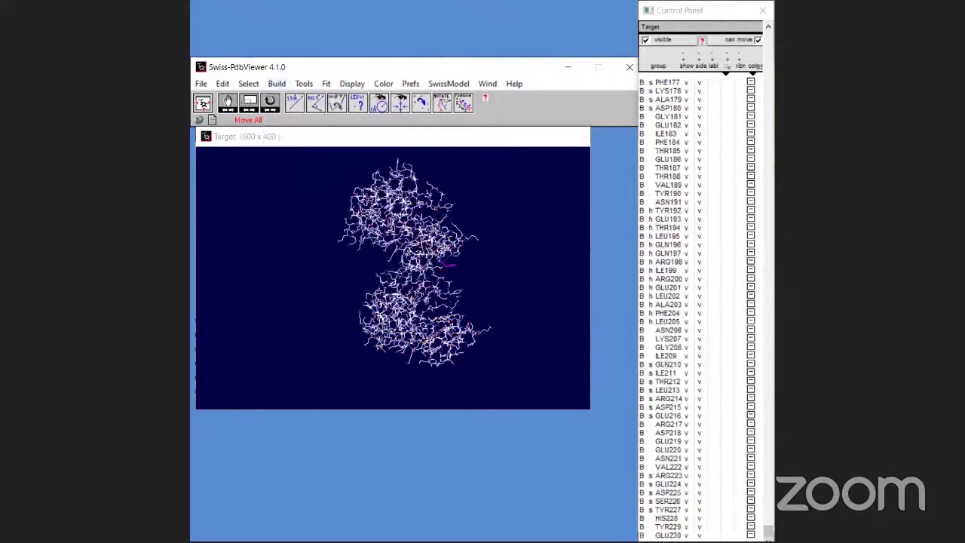
left_click_drag(767, 532, 745, 22)
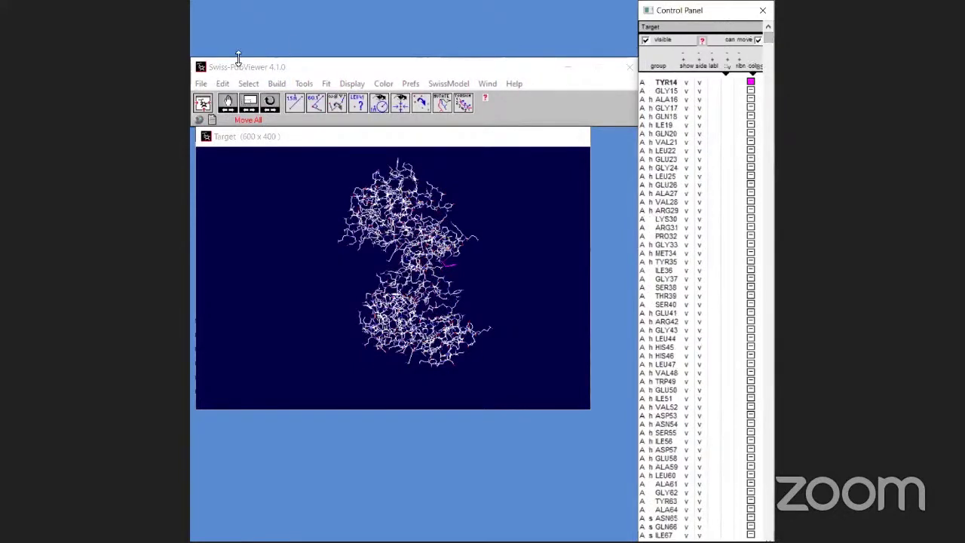
Save the protein as a PDB file named Target_processed.pdb in the Docking trial folder
left_click(200, 84)
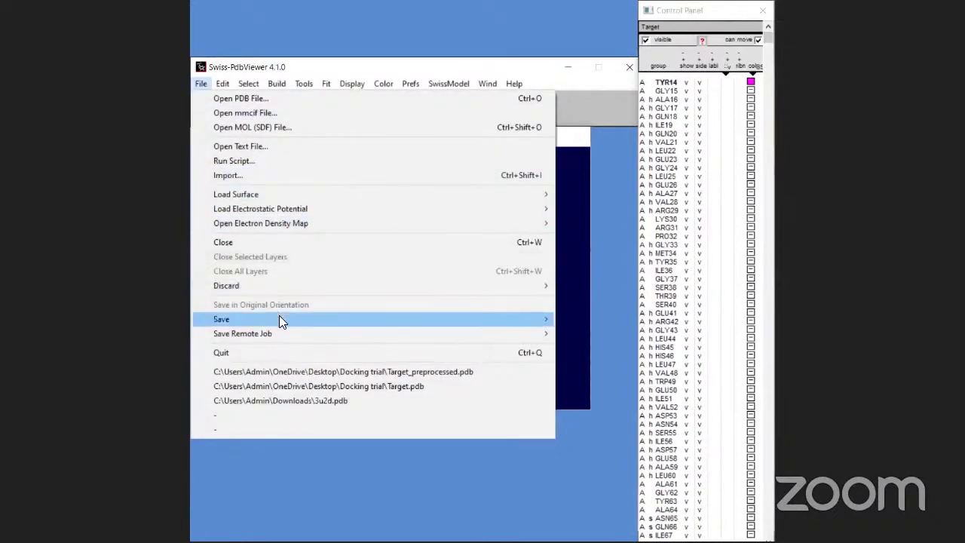
mouse_move(281, 317)
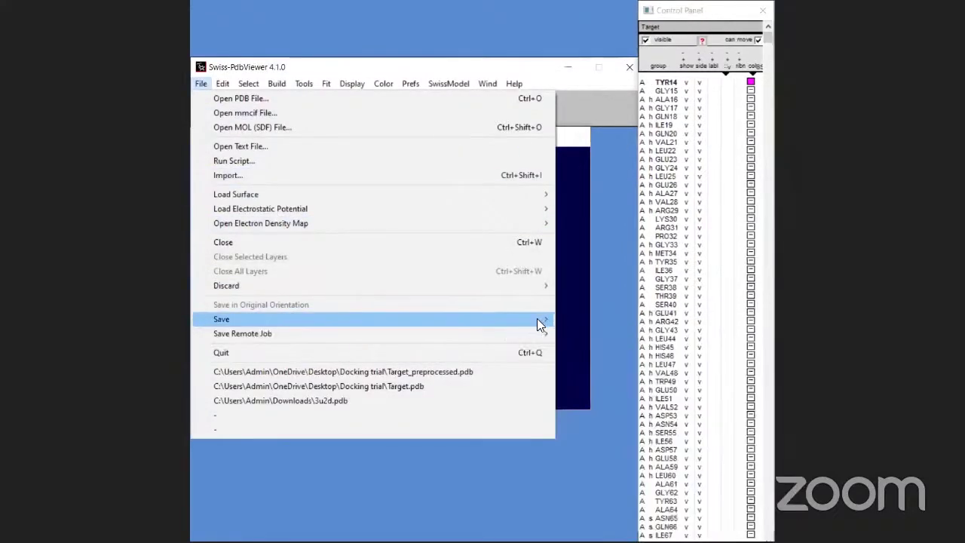
left_click(596, 318)
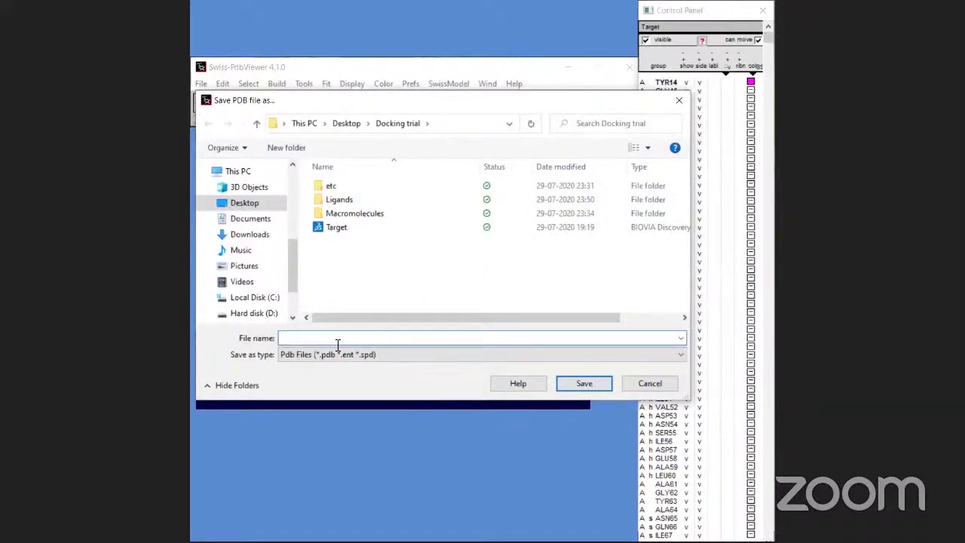
left_click(330, 229)
left_click(337, 338)
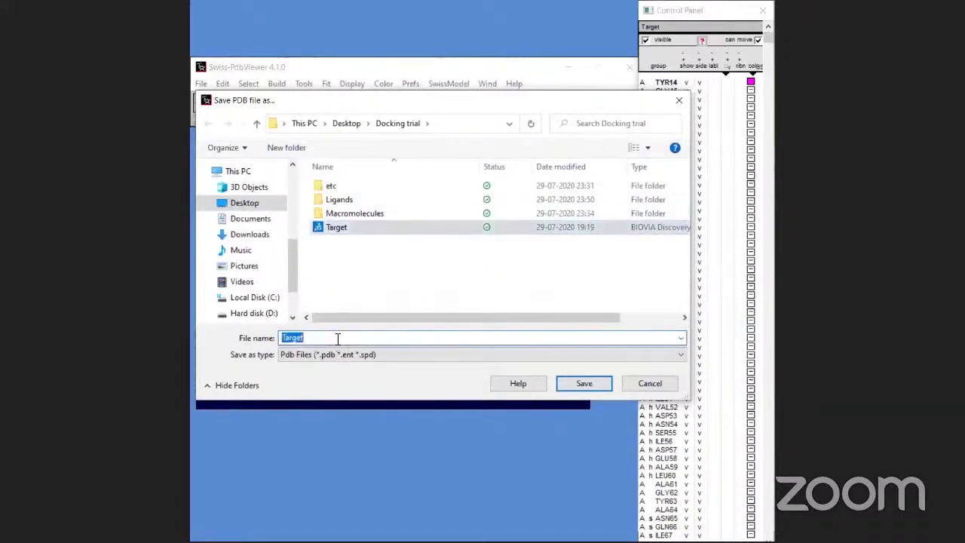
left_click(337, 338)
type("+")
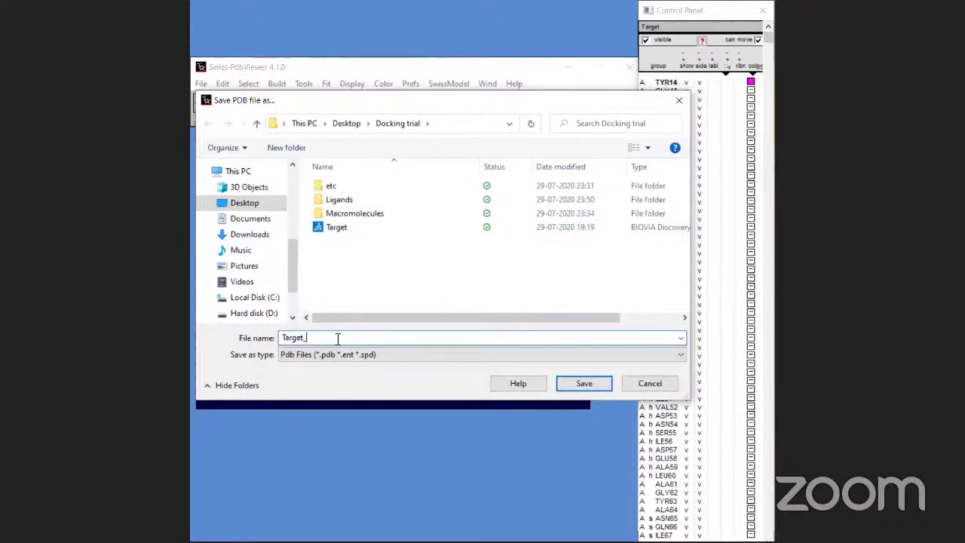
type("processed.pdb")
left_click(575, 384)
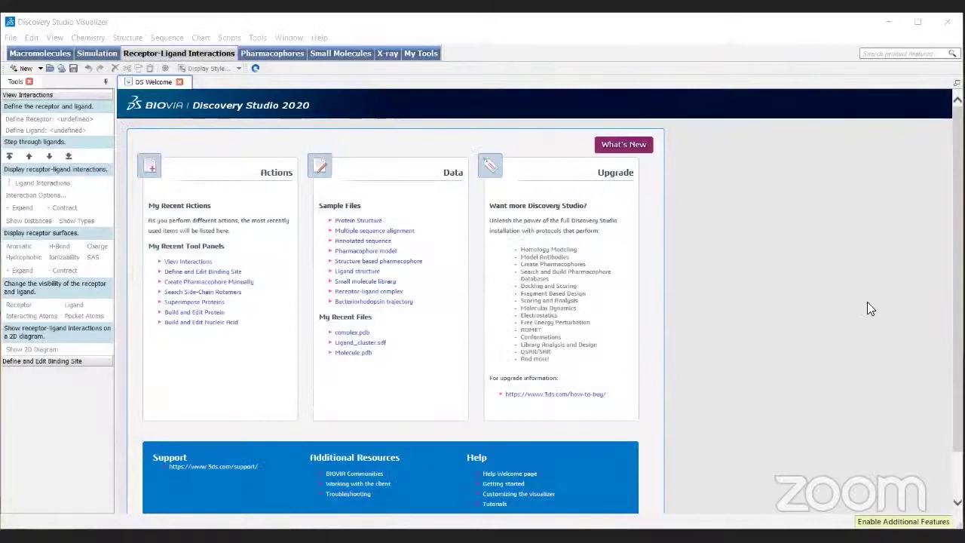
Switch to Discovery Studio Visualizer and create a new molecule window
left_click(11, 37)
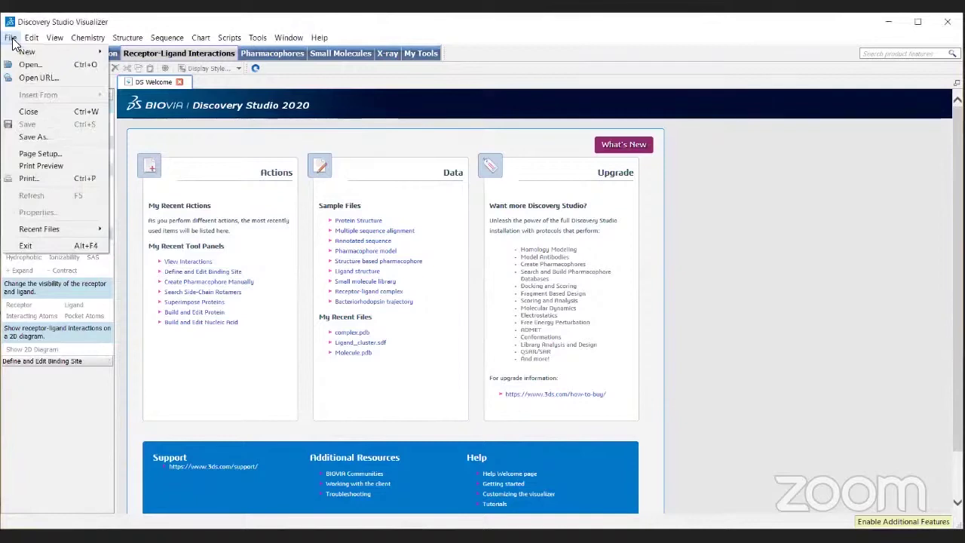
mouse_move(21, 56)
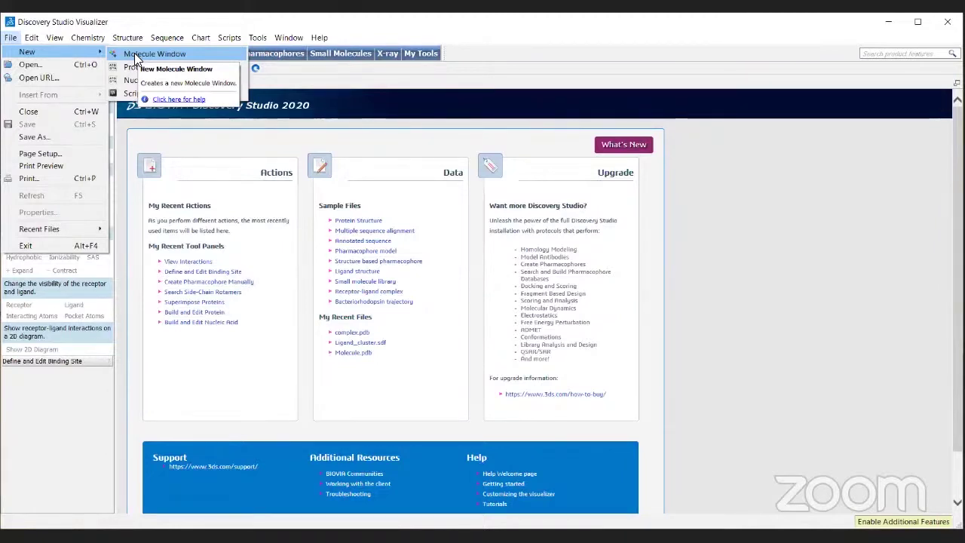
mouse_move(129, 42)
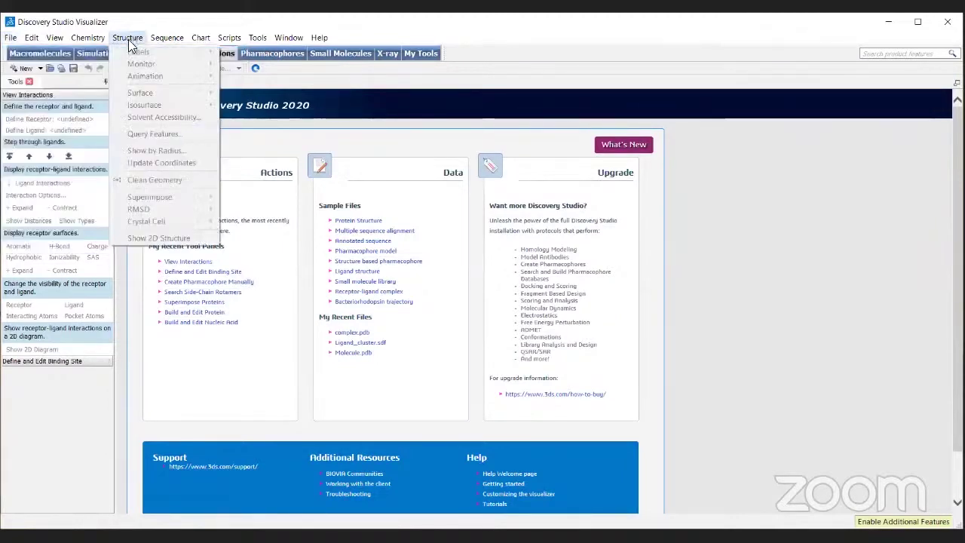
mouse_move(10, 37)
mouse_move(90, 51)
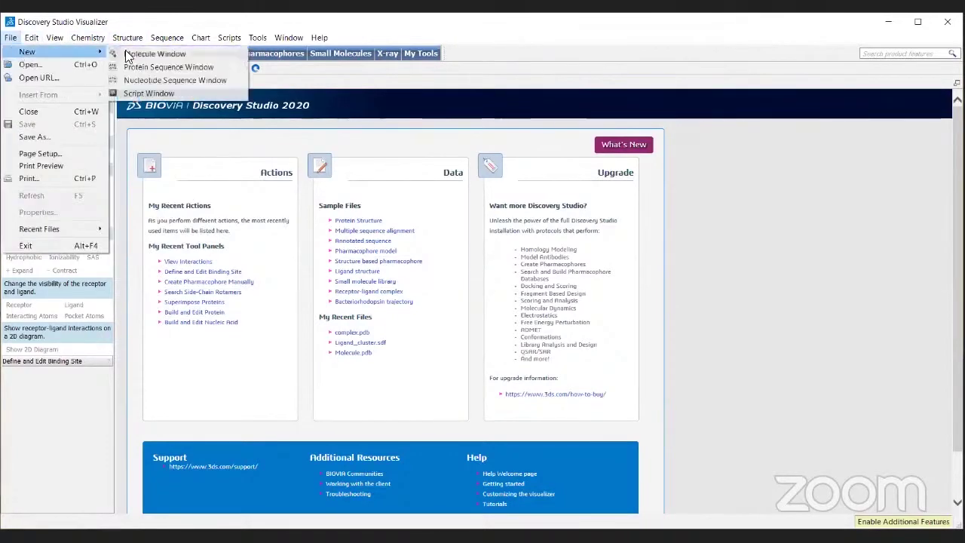
left_click(149, 55)
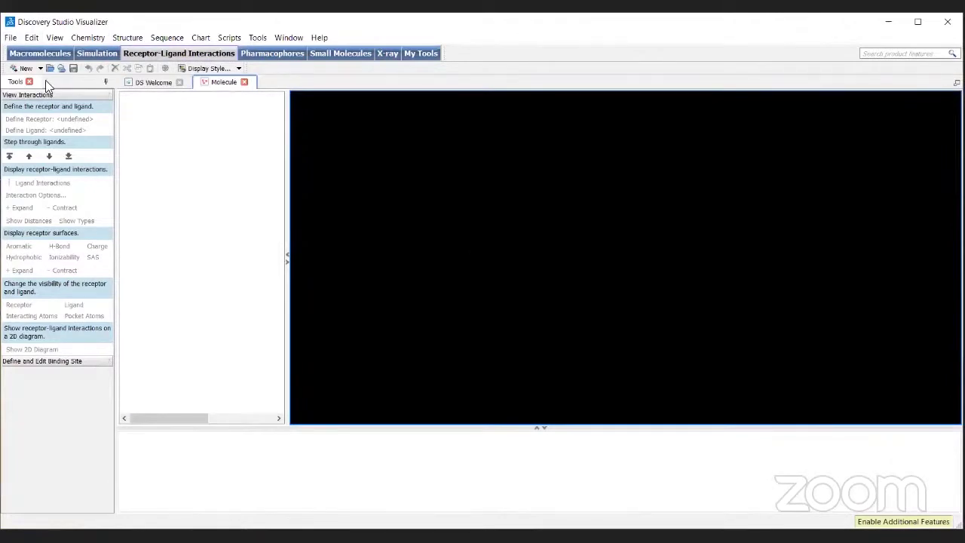
Insert the five ligand files Structure2D_CID_5578, 5959, 6249, 12560 and 19649 from the Docking trial folder into the molecule window
left_click(10, 39)
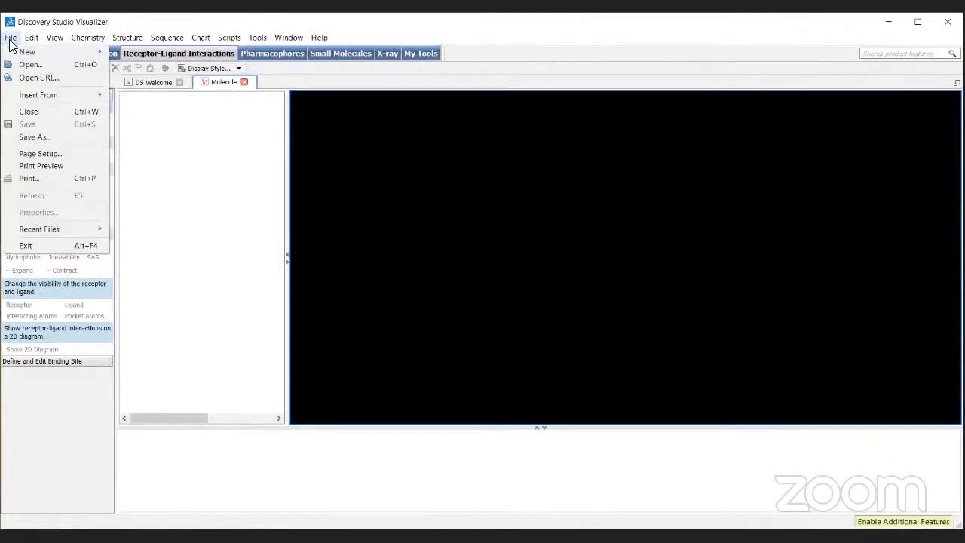
mouse_move(39, 95)
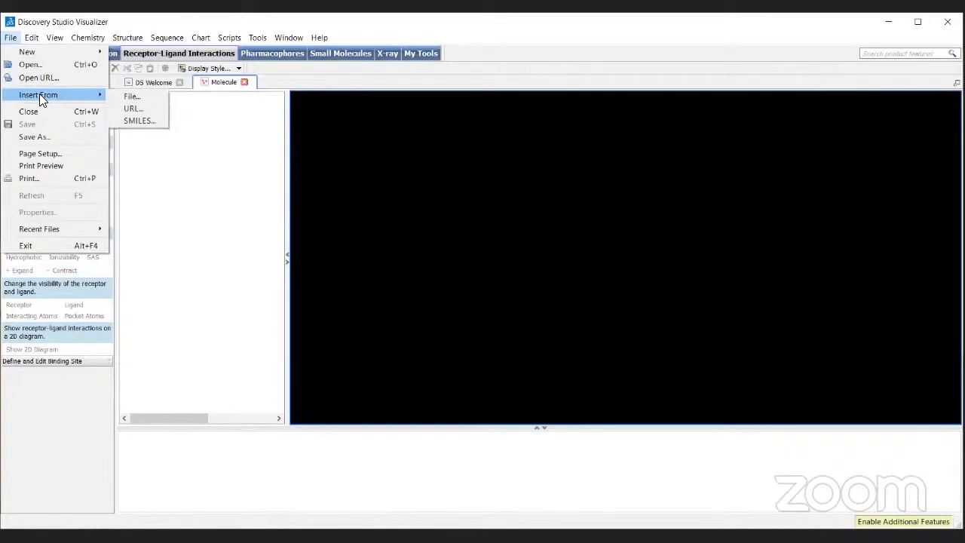
left_click(113, 96)
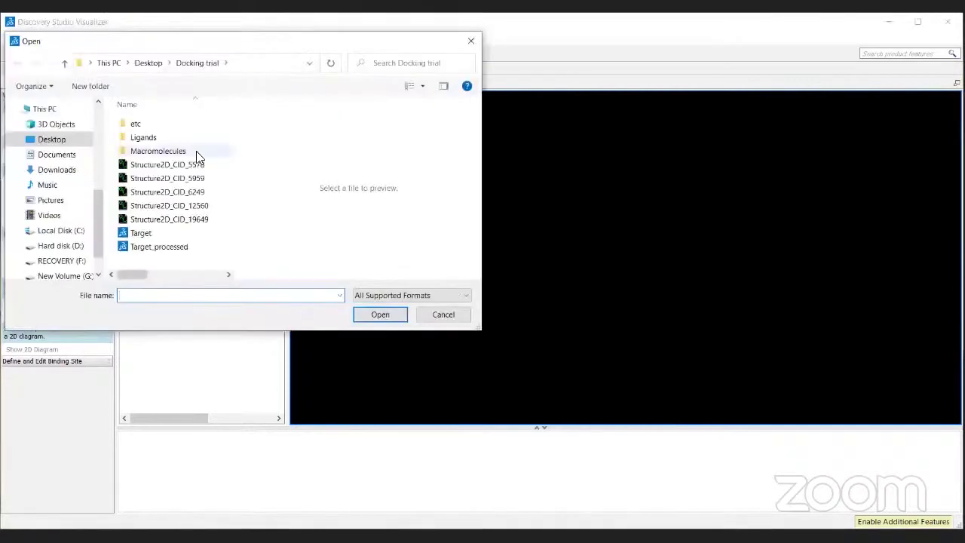
left_click(167, 165)
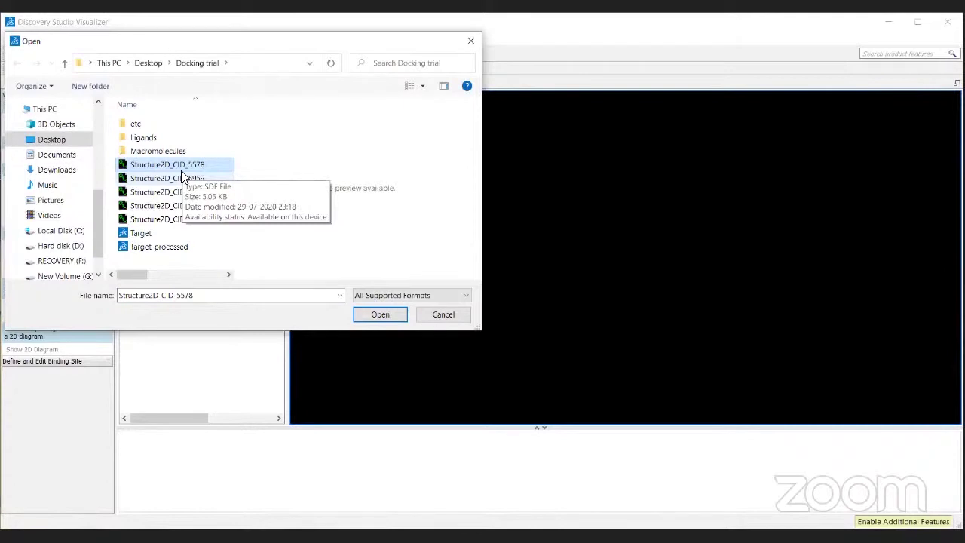
left_click(181, 219, "shift")
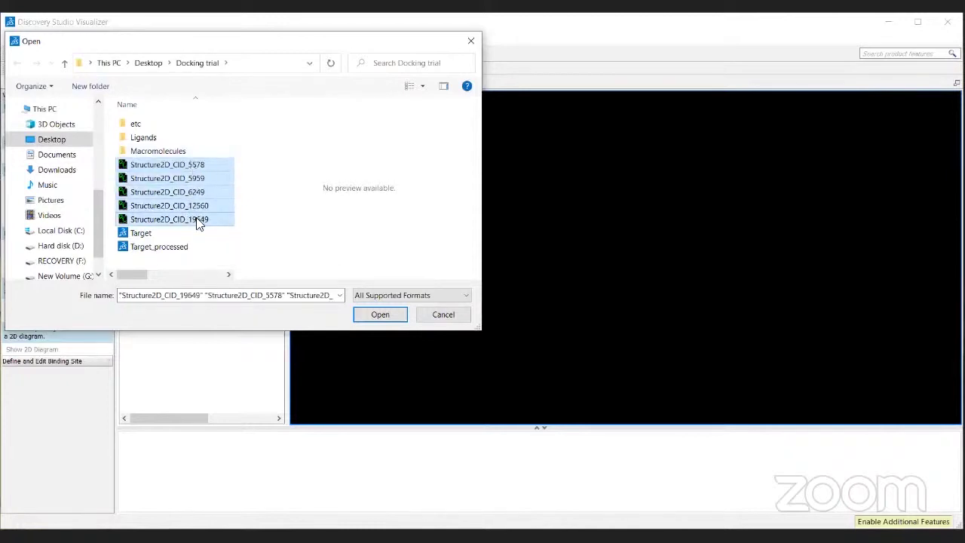
left_click(377, 317)
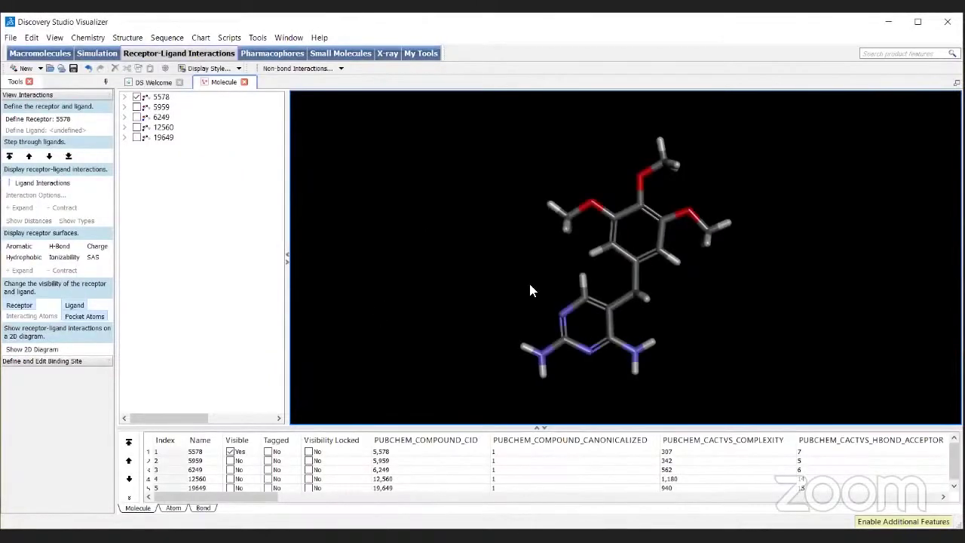
Select all five ligands and make 19649, 12560, 6249 and 5959 visible alongside 5578
left_click(169, 179)
key("ctrl+a")
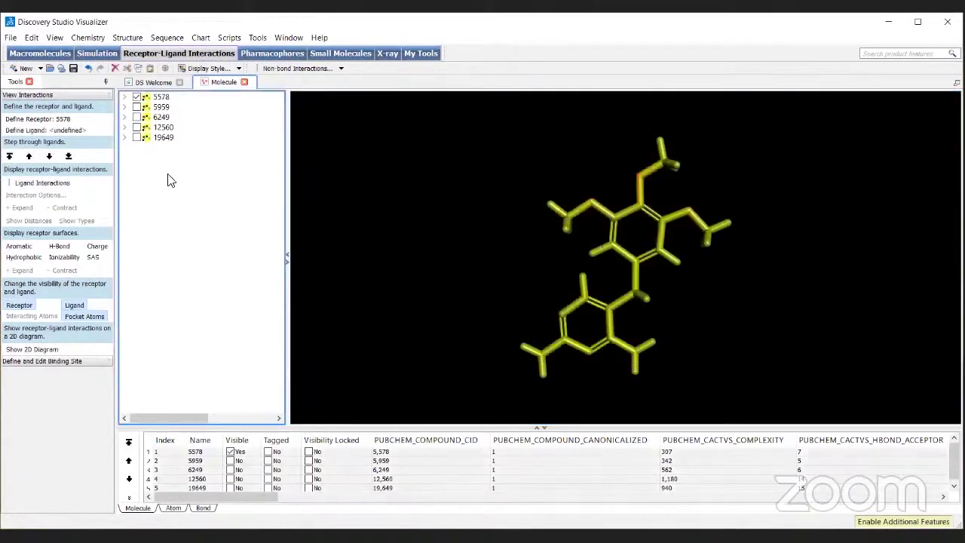
left_click(138, 138)
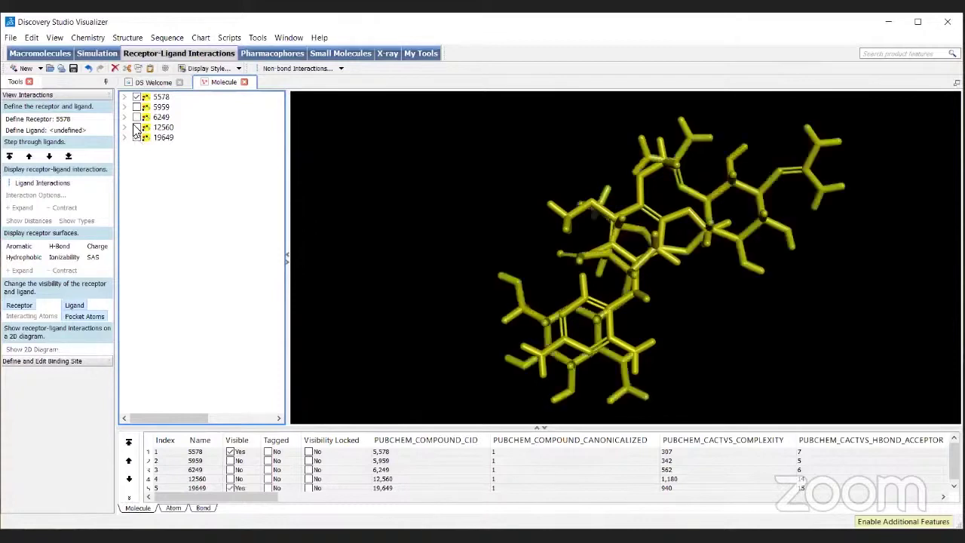
left_click(136, 128)
left_click(136, 117)
left_click(136, 106)
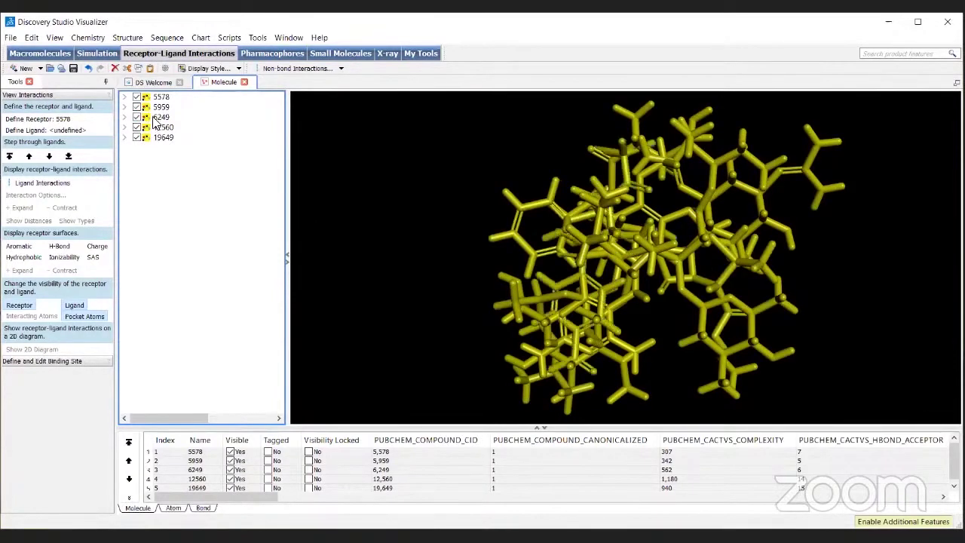
Save the ligands together as Ligand_cluster.sdf in MDL MOL/SD format in the Docking trial folder
left_click(11, 37)
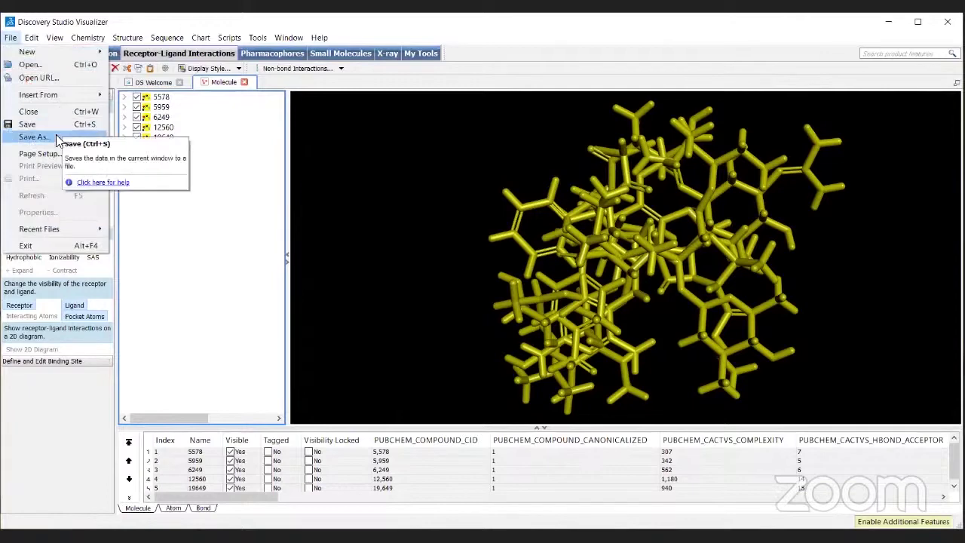
left_click(60, 138)
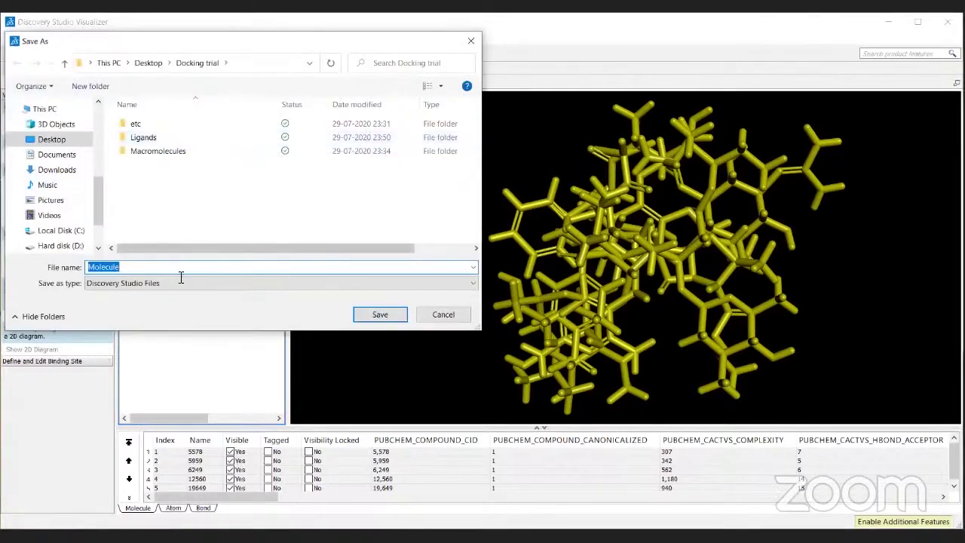
left_click(168, 283)
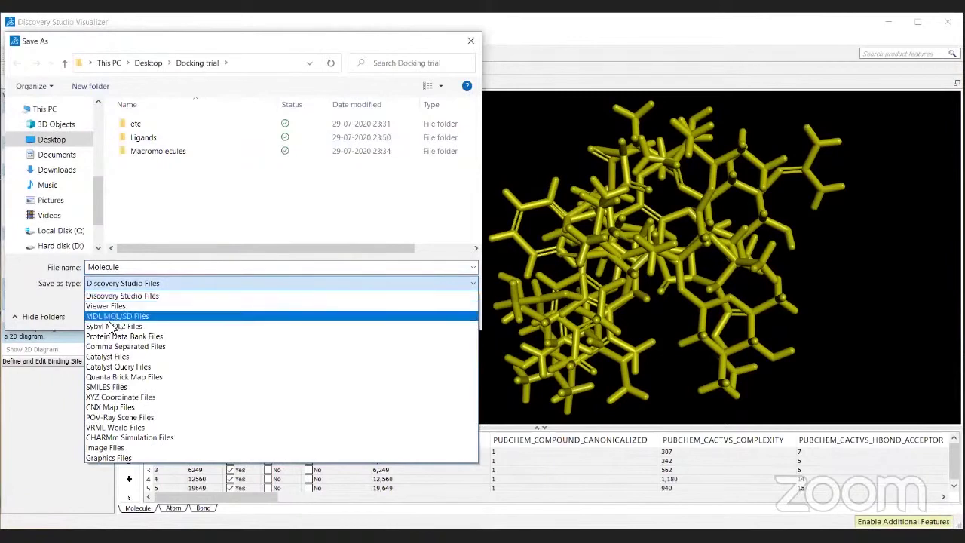
left_click(124, 315)
double_click(140, 271)
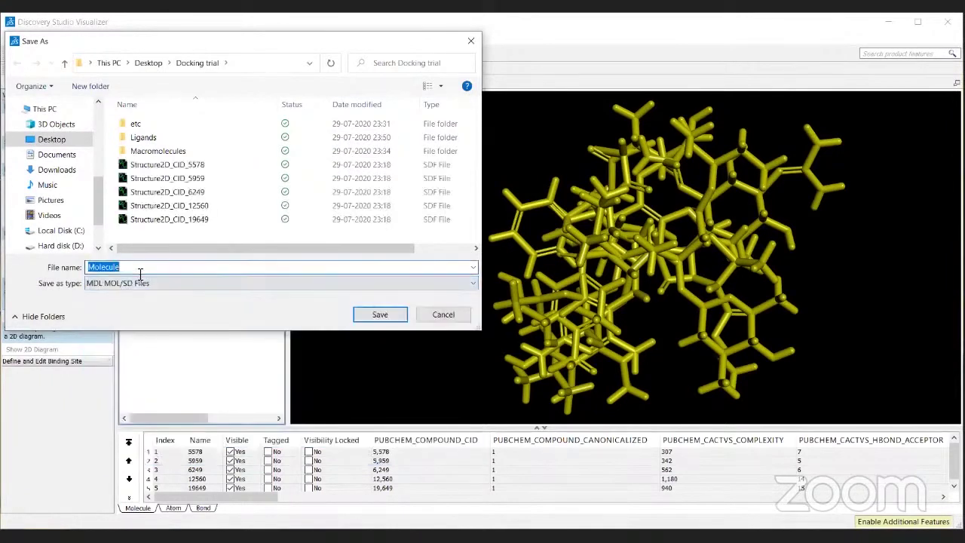
type("Ligan")
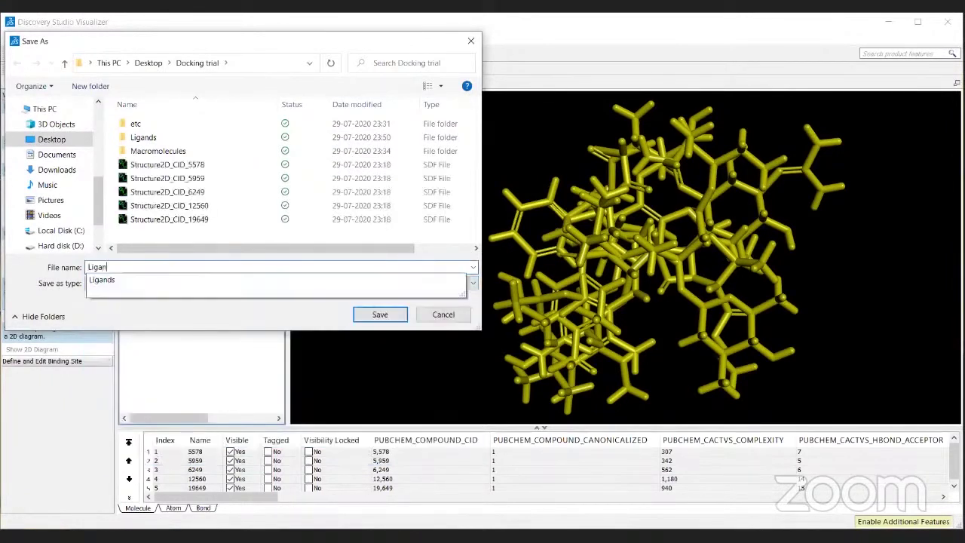
type("d_cluster")
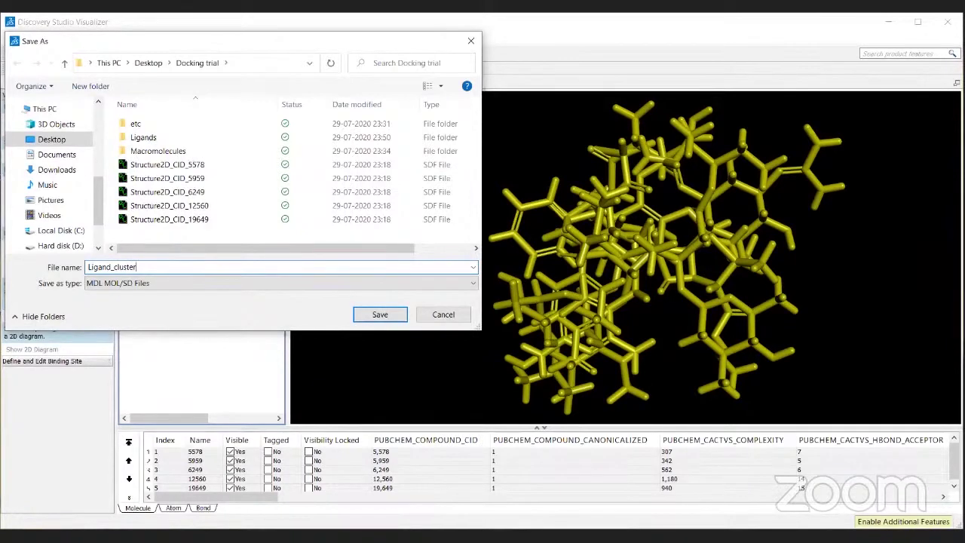
type(".sdf")
left_click(381, 315)
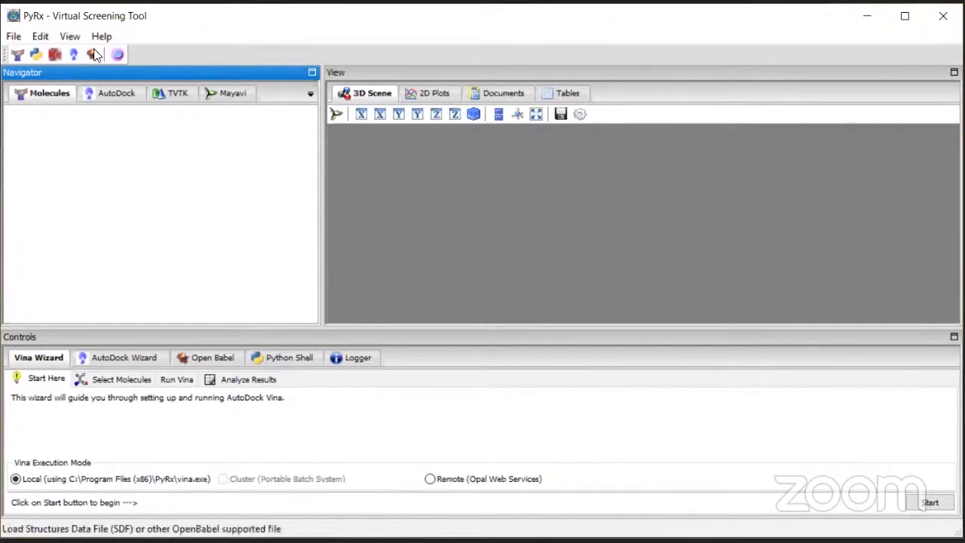
Switch to PyRx and import Ligand_cluster from the Docking trial folder as a Chemical Table File - SDF
left_click(11, 37)
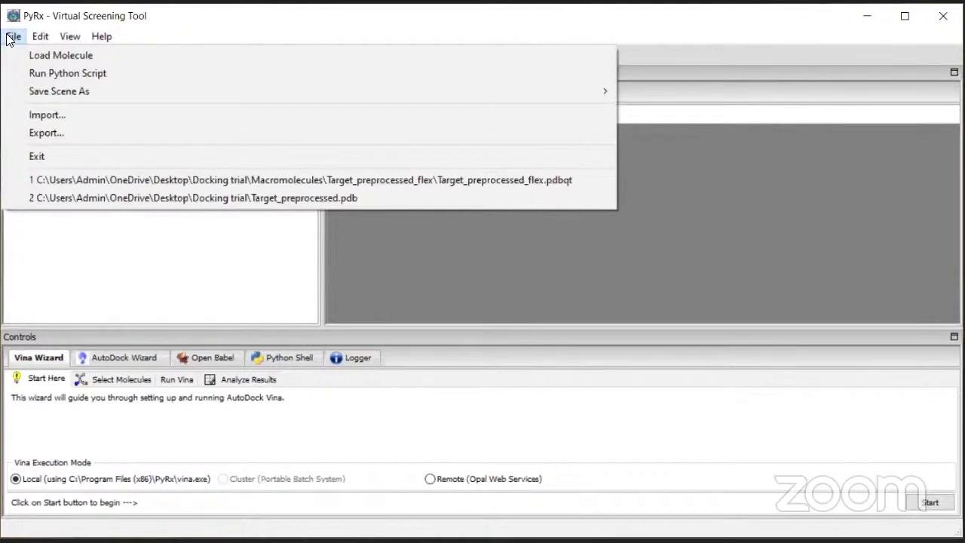
left_click(48, 114)
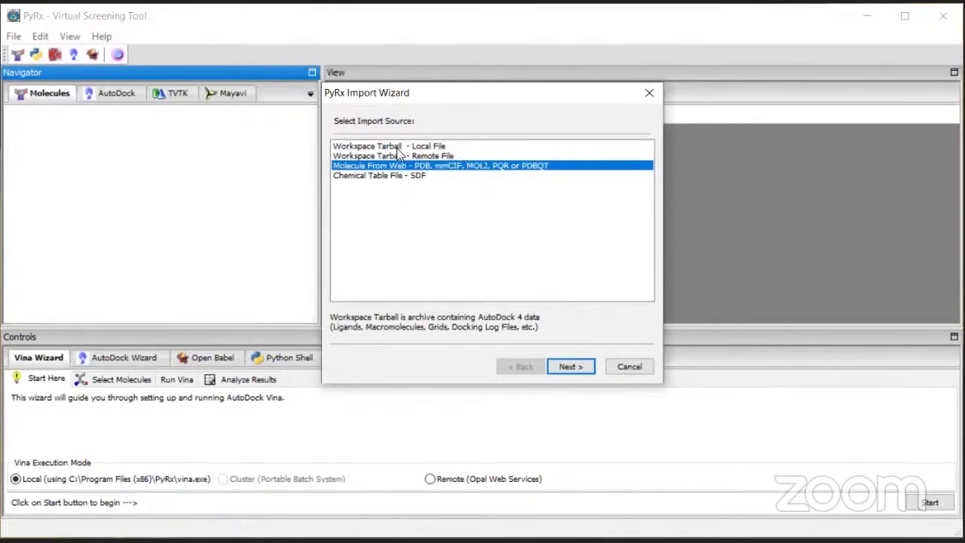
left_click(355, 178)
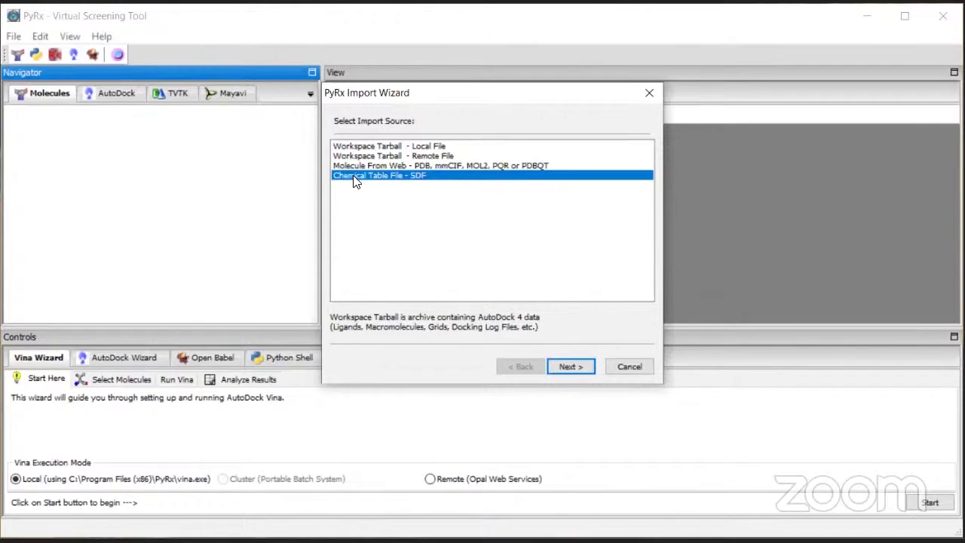
left_click(564, 366)
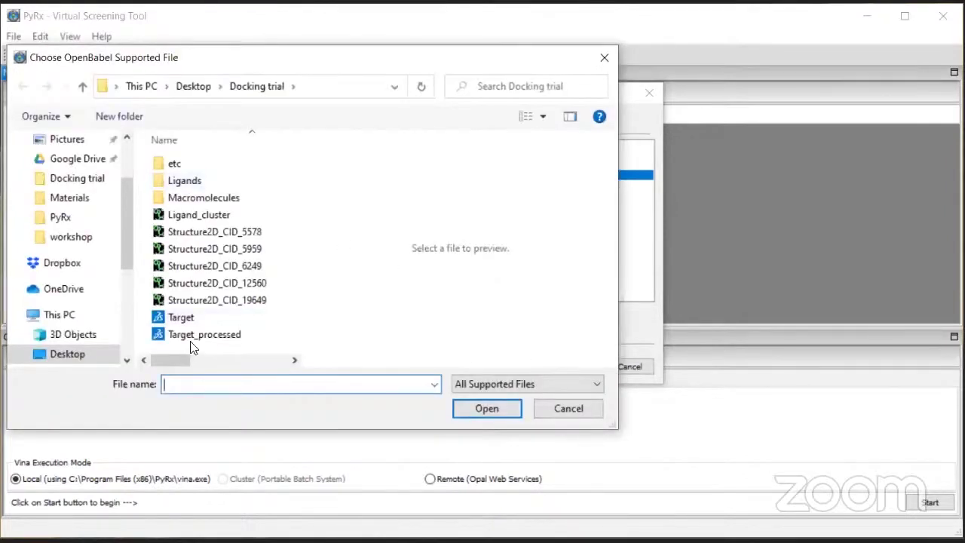
left_click(208, 215)
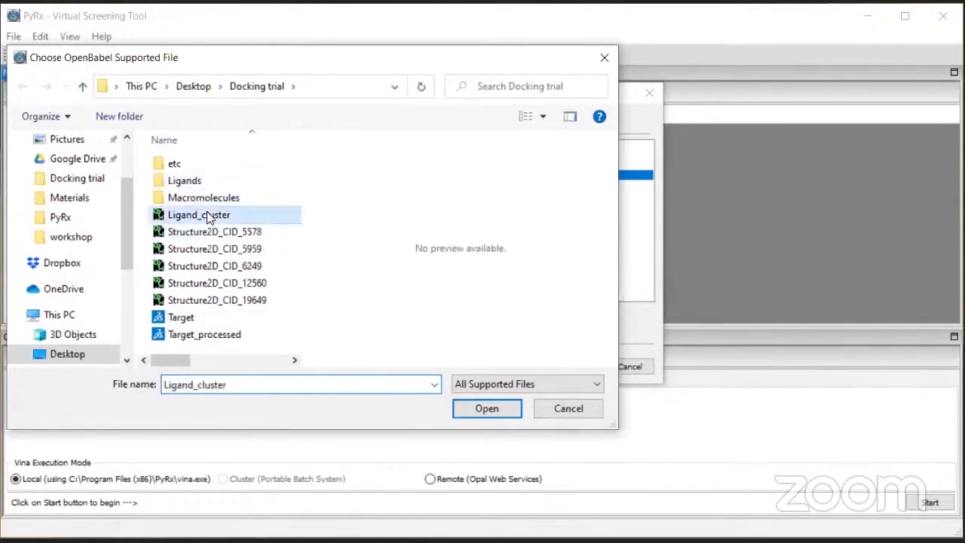
left_click(482, 408)
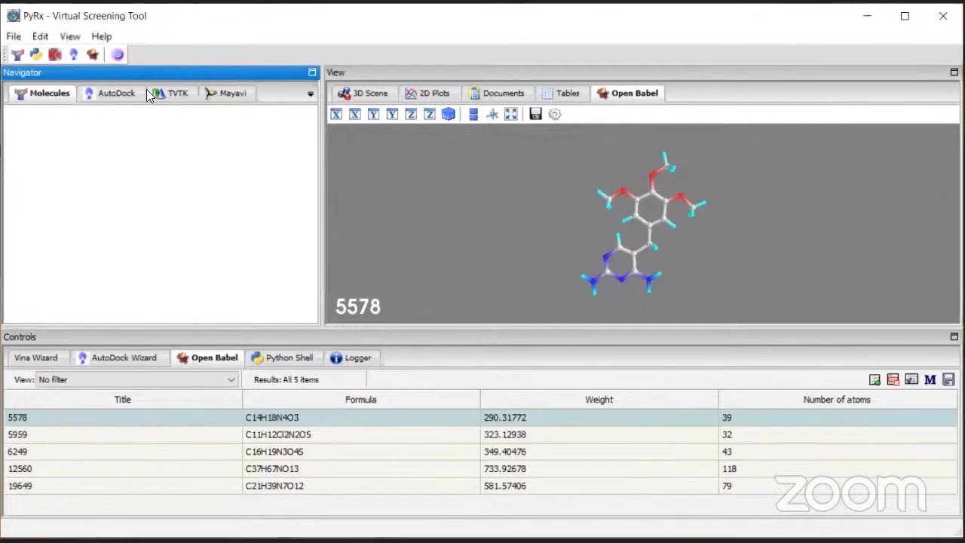
Delete the old Target_preprocessed and Target_preprocessed_flex macromolecules from the AutoDock navigator
left_click(114, 93)
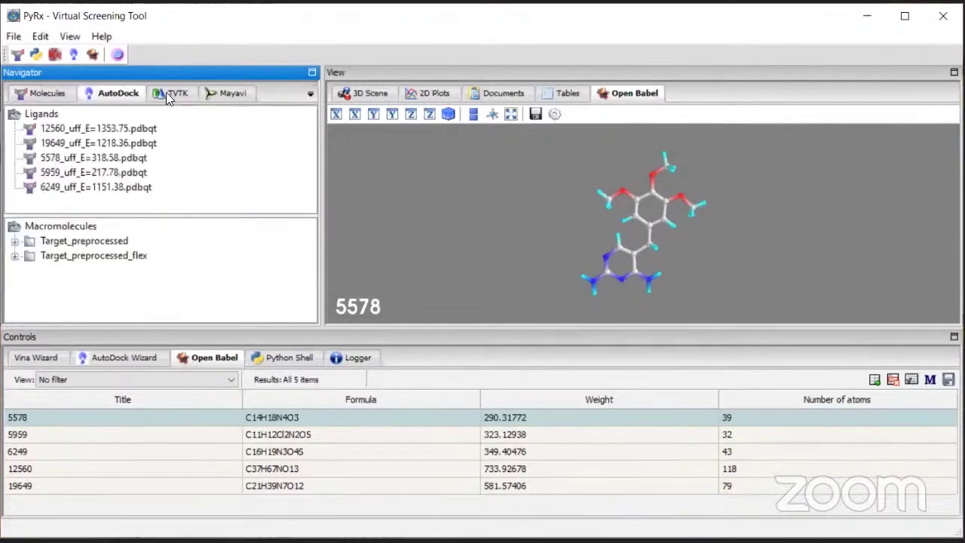
left_click(103, 240)
right_click(103, 241)
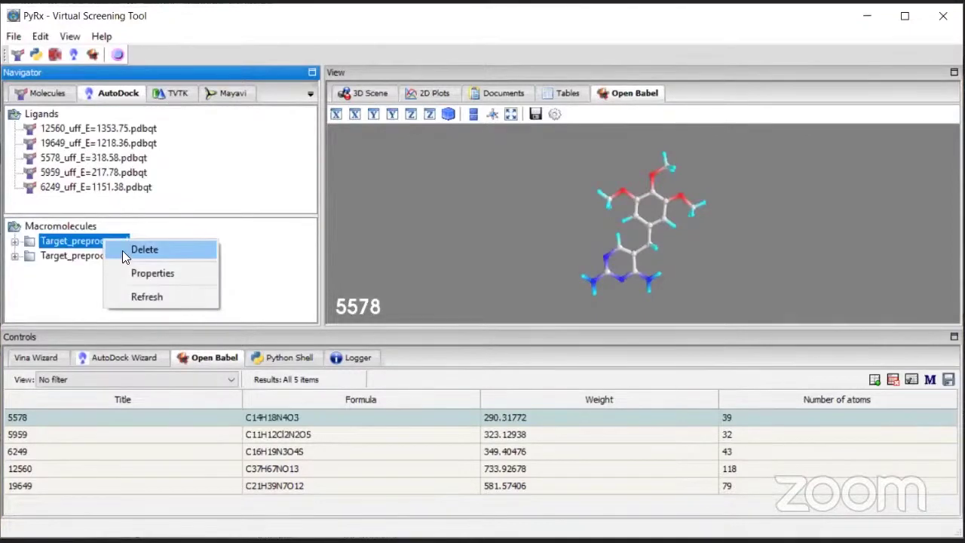
left_click(124, 250)
left_click(511, 299)
left_click(117, 248)
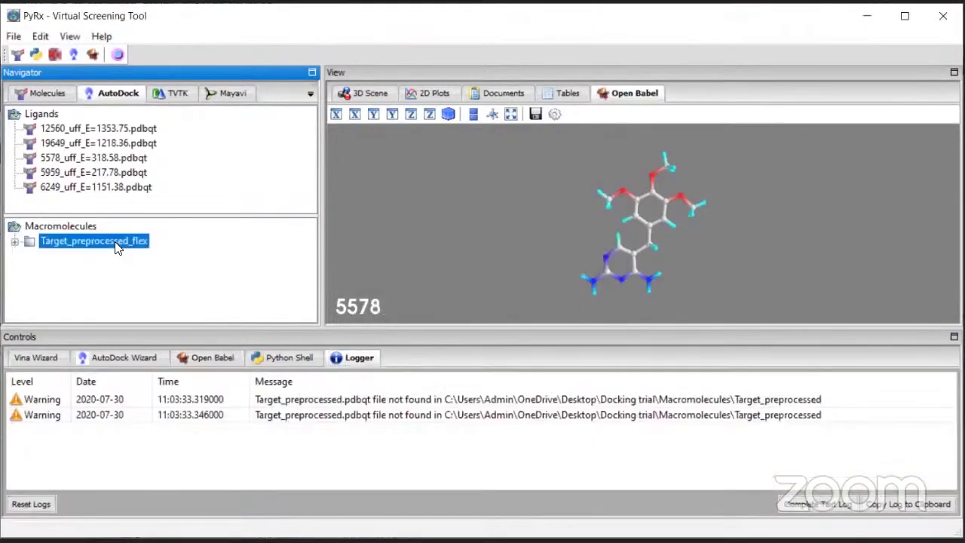
right_click(117, 249)
left_click(154, 259)
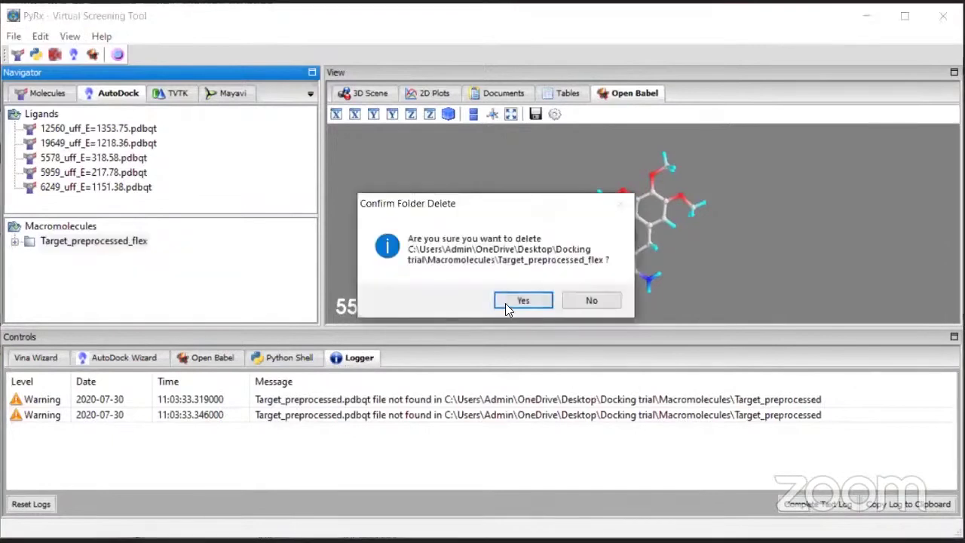
left_click(505, 297)
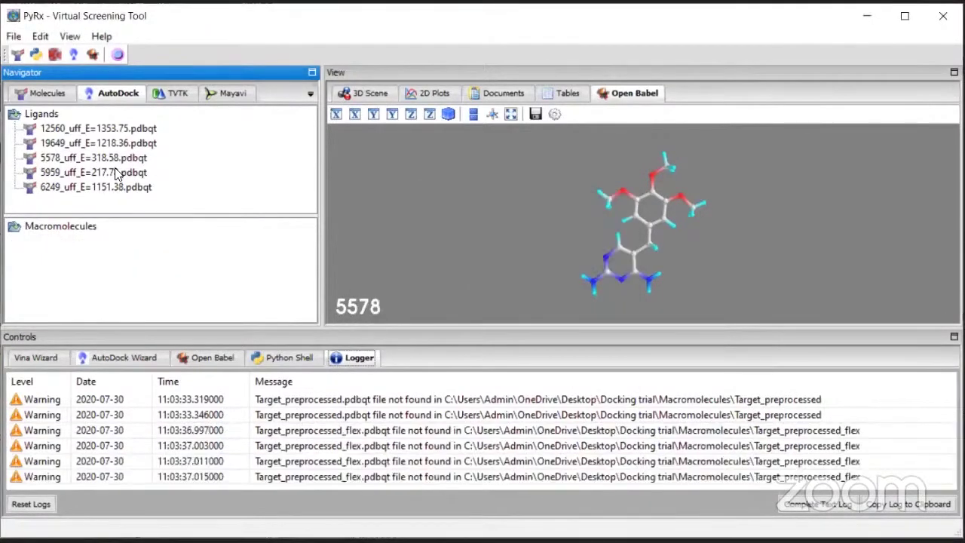
Delete all the old pdbqt ligands, 12560, 19649, 5578, 5959 and 6249, from the AutoDock navigator
left_click(59, 89)
left_click(89, 94)
left_click(100, 135)
left_click(98, 185, "shift")
right_click(98, 188)
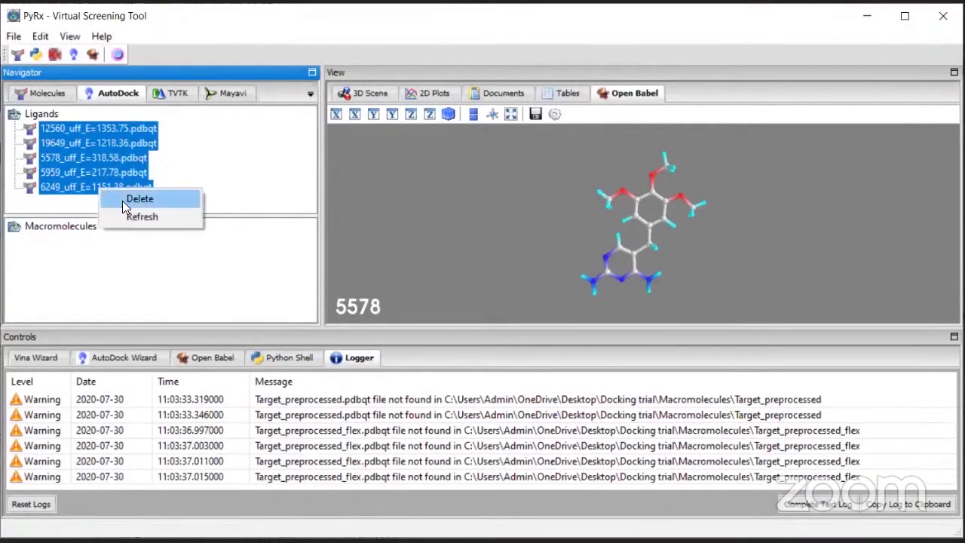
left_click(124, 200)
left_click(535, 298)
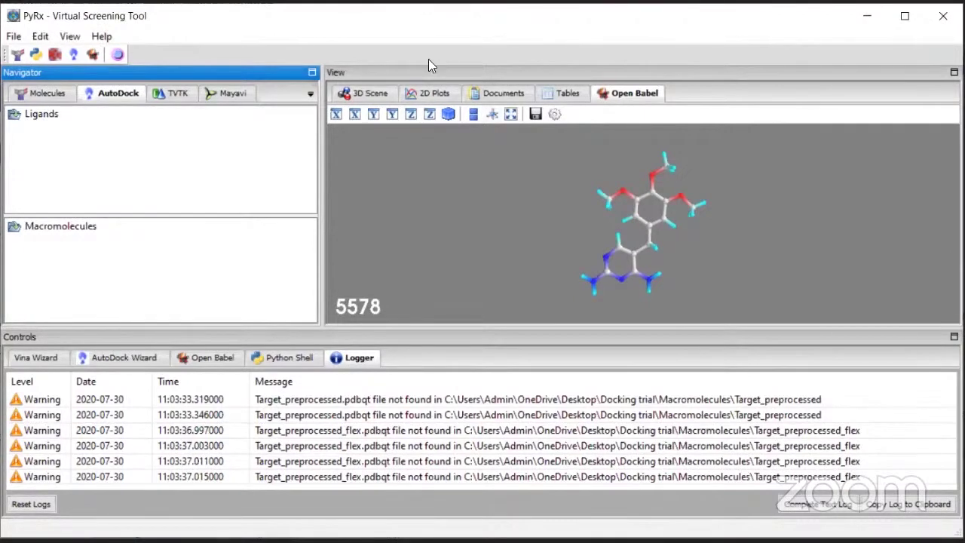
Set the AutoDock workspace to the Docking trial folder on the Desktop in the preferences and close PyRx
left_click(38, 36)
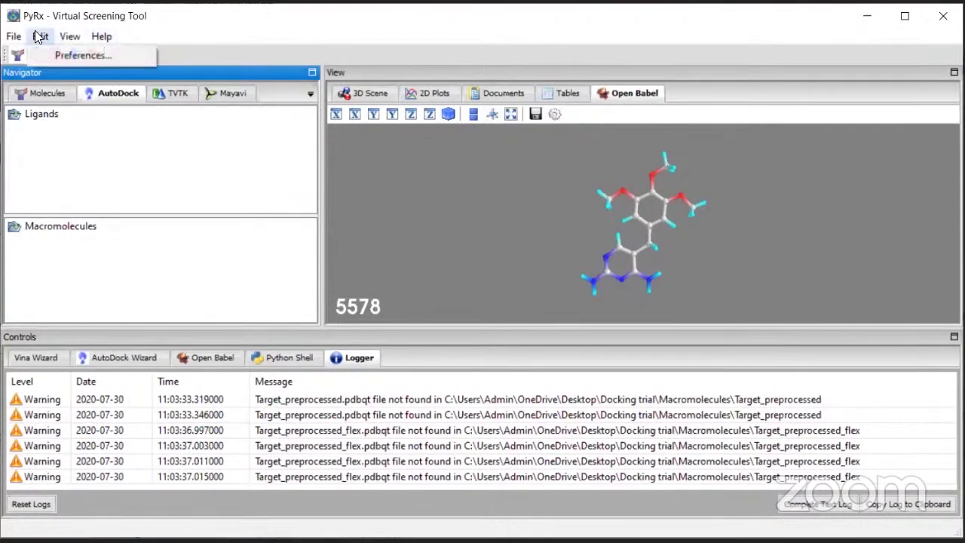
left_click(52, 54)
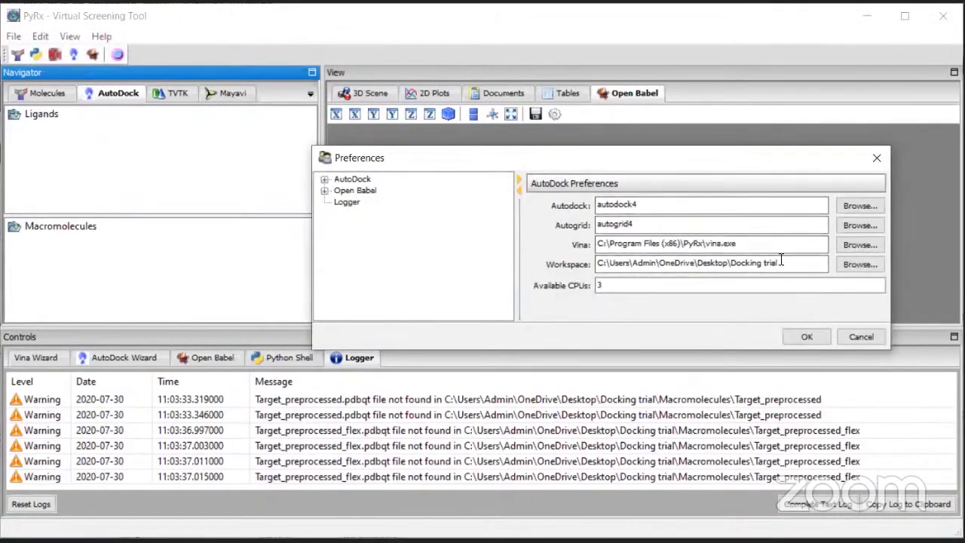
left_click(860, 264)
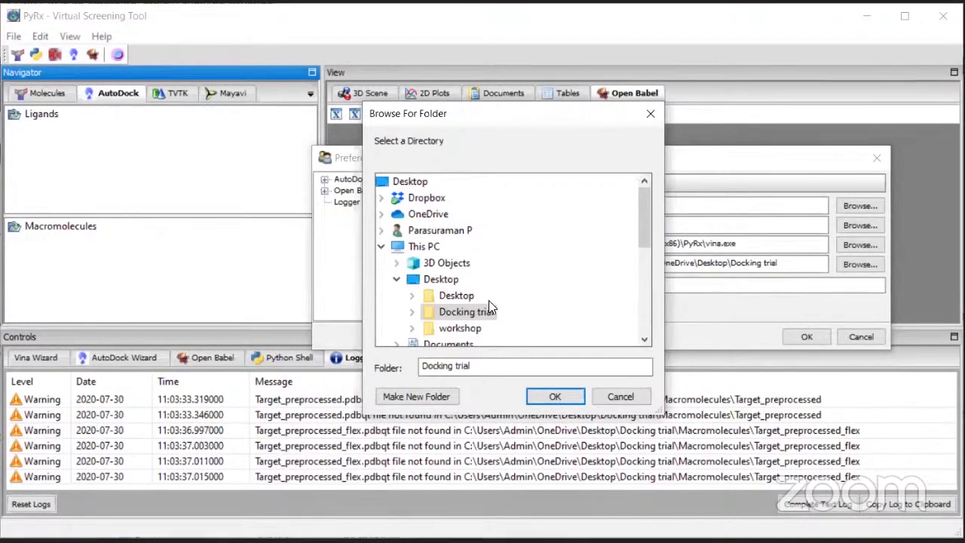
double_click(489, 312)
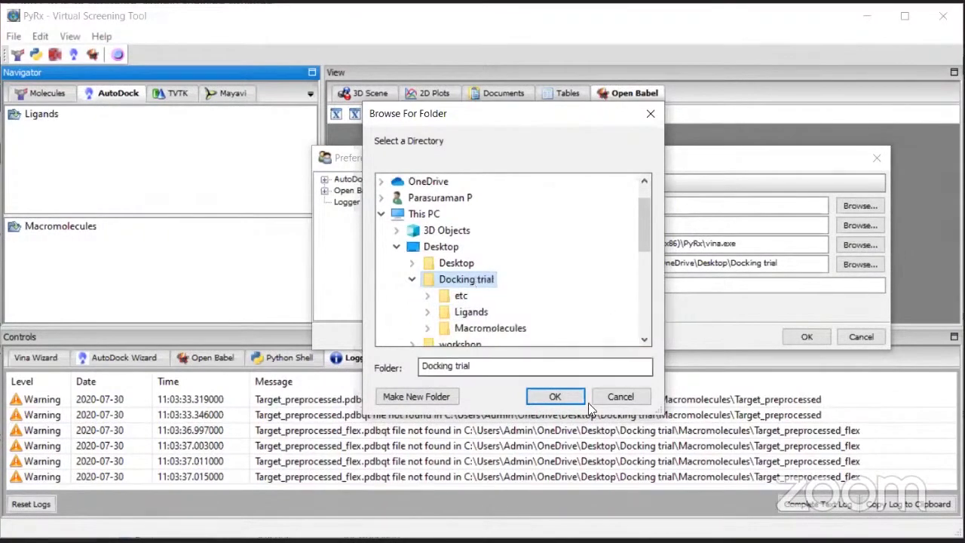
left_click(558, 397)
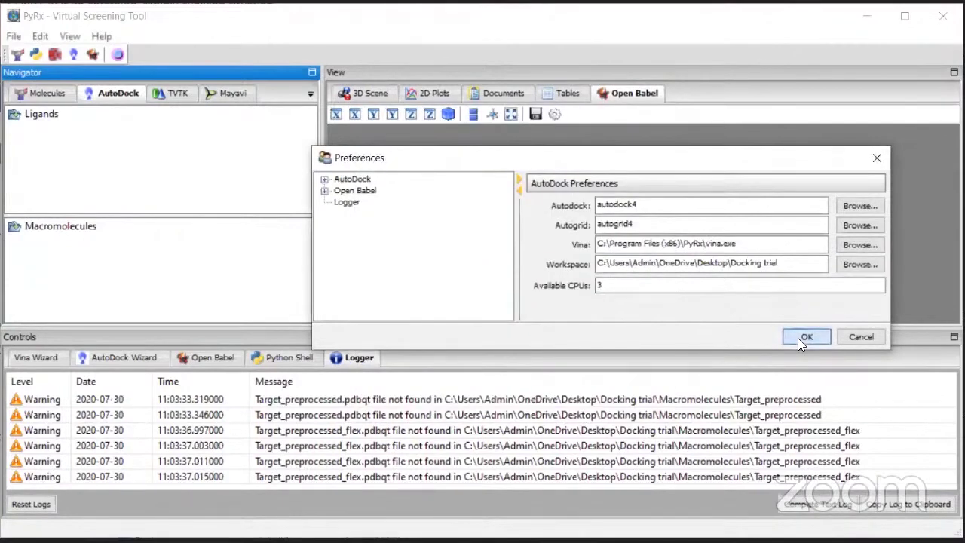
left_click(800, 338)
left_click(942, 15)
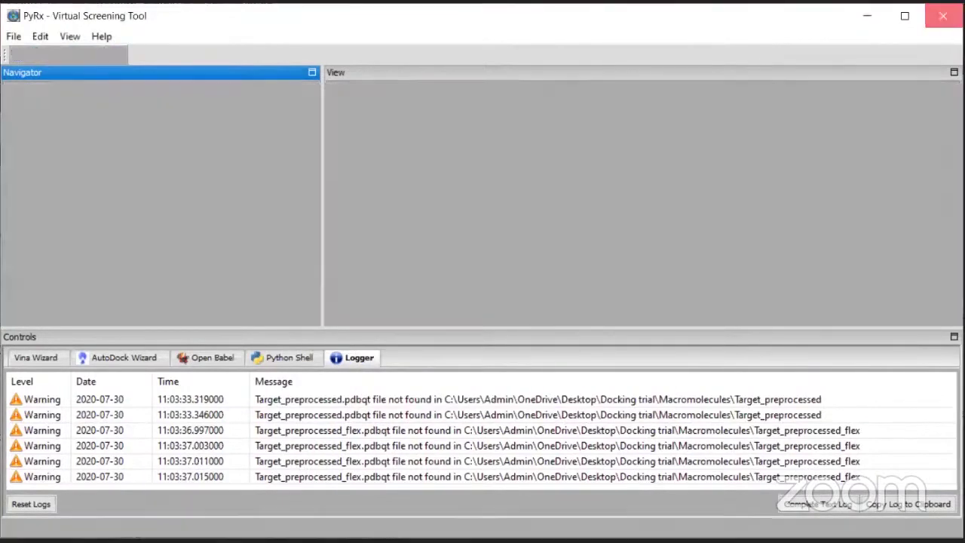
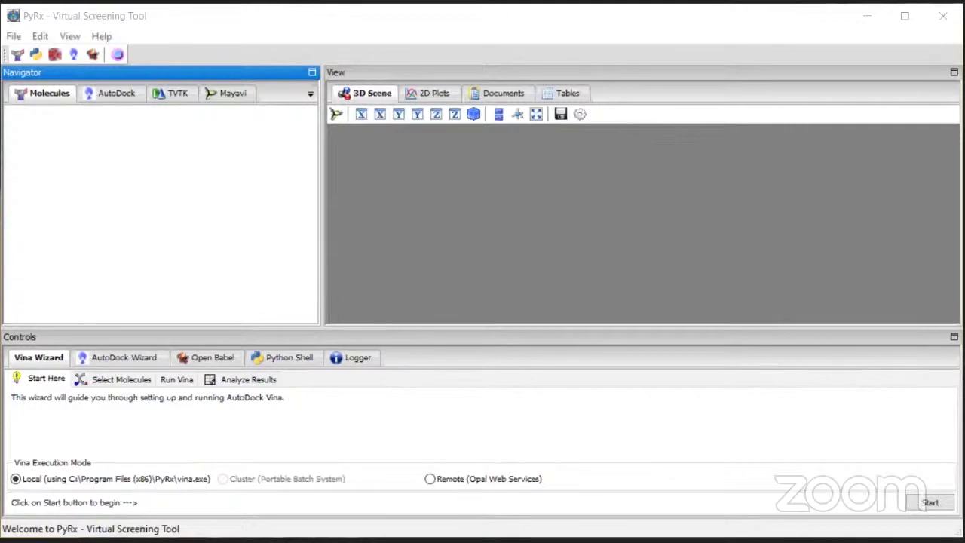
In the restarted PyRx, import Ligand_cluster from the Docking trial folder as a Chemical Table File - SDF
left_click(945, 96)
left_click(15, 38)
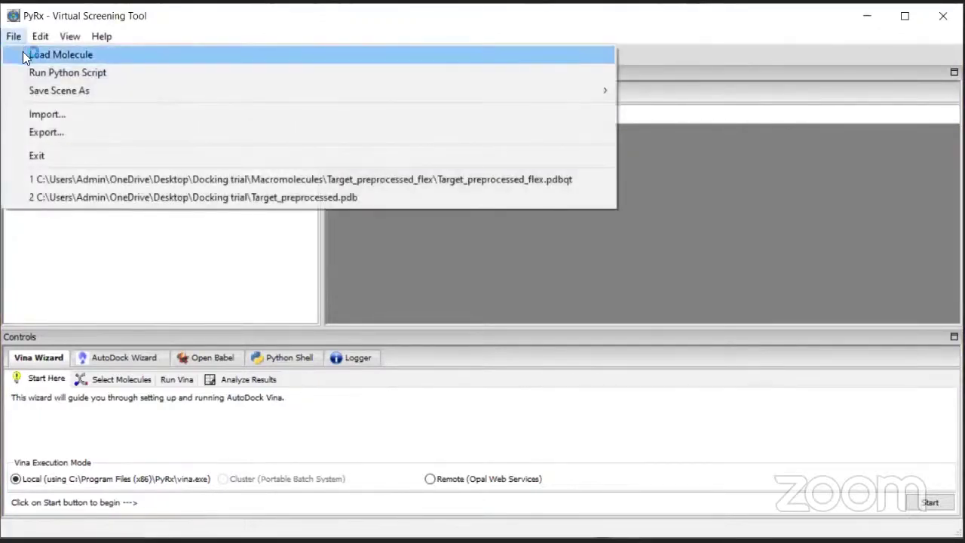
left_click(56, 112)
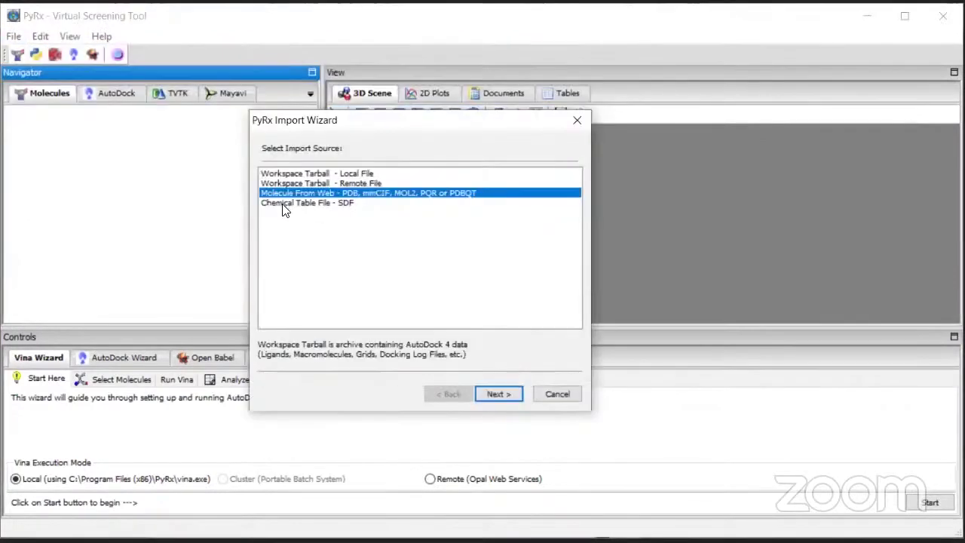
left_click(284, 203)
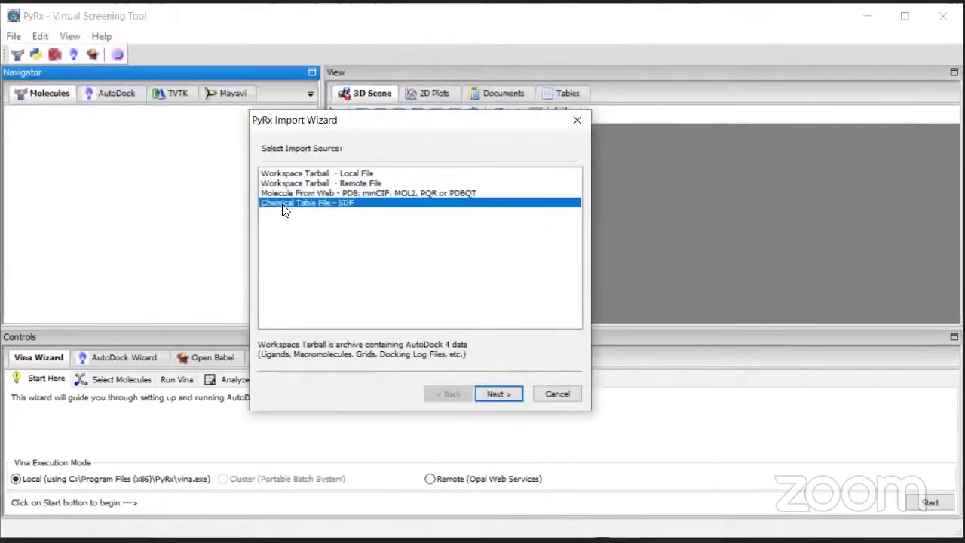
left_click(509, 393)
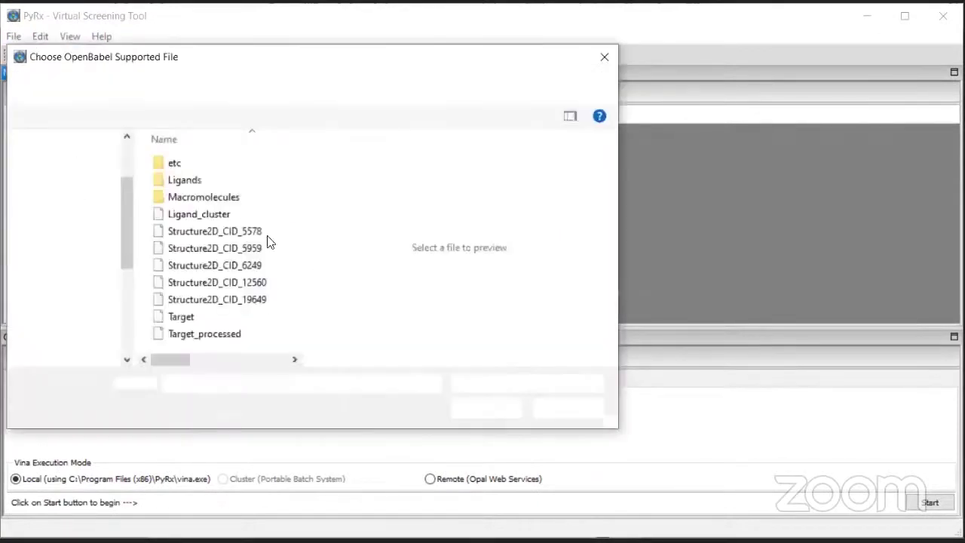
left_click(215, 215)
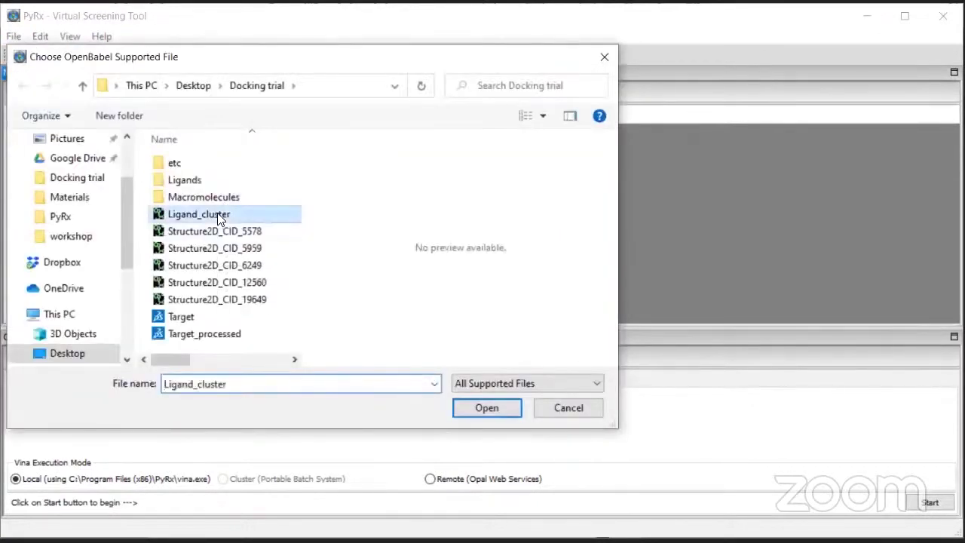
left_click(492, 408)
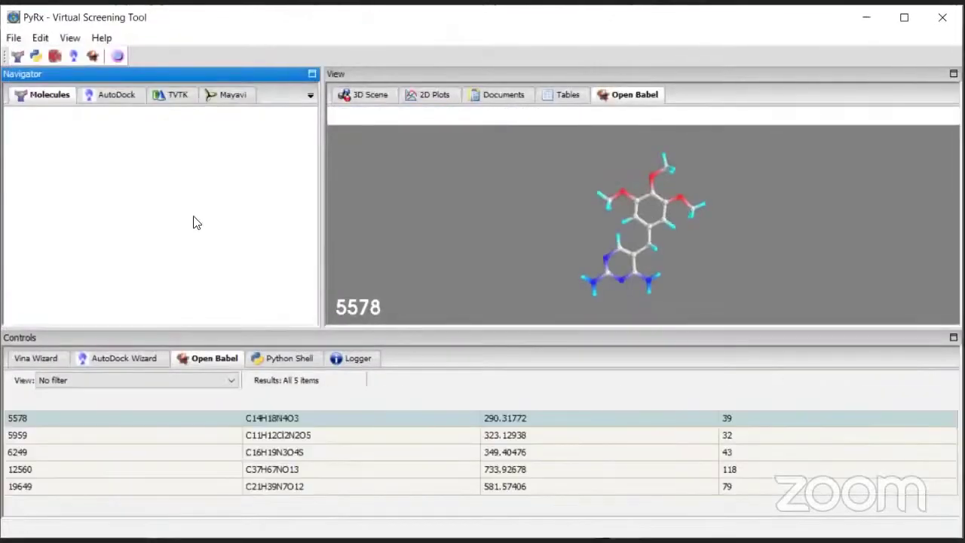
Check the contents of the Ligands and Macromolecules folders in the AutoDock navigator
left_click(102, 94)
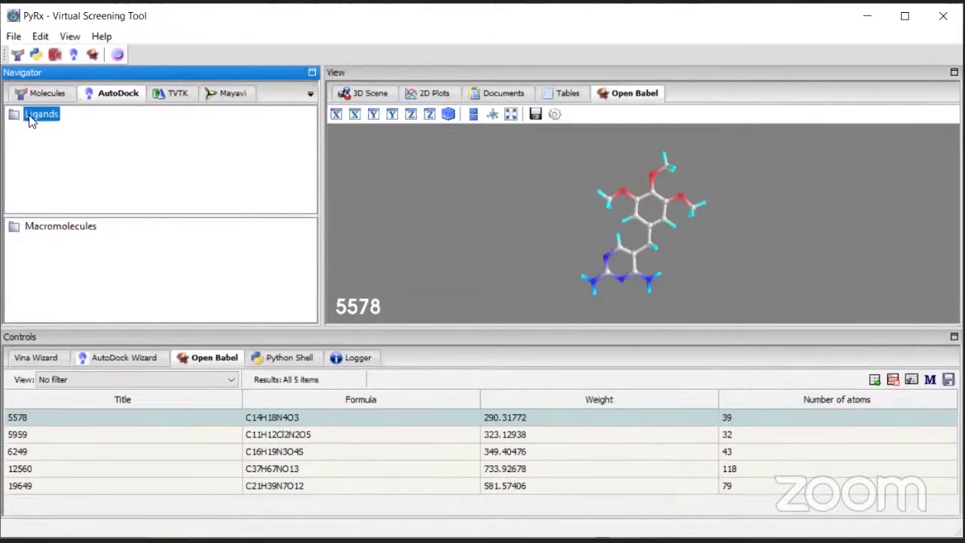
left_click(39, 95)
left_click(101, 96)
left_click(52, 229)
left_click(42, 115)
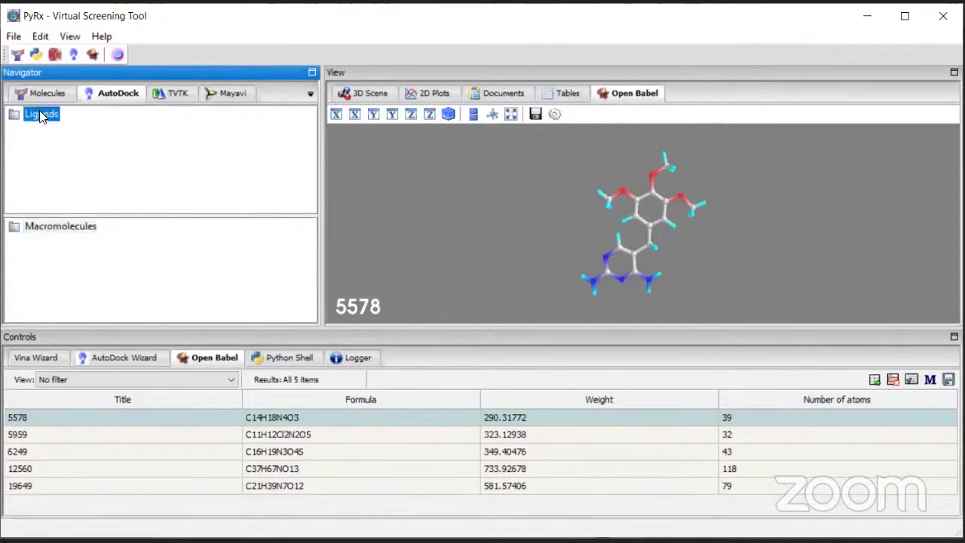
left_click(42, 96)
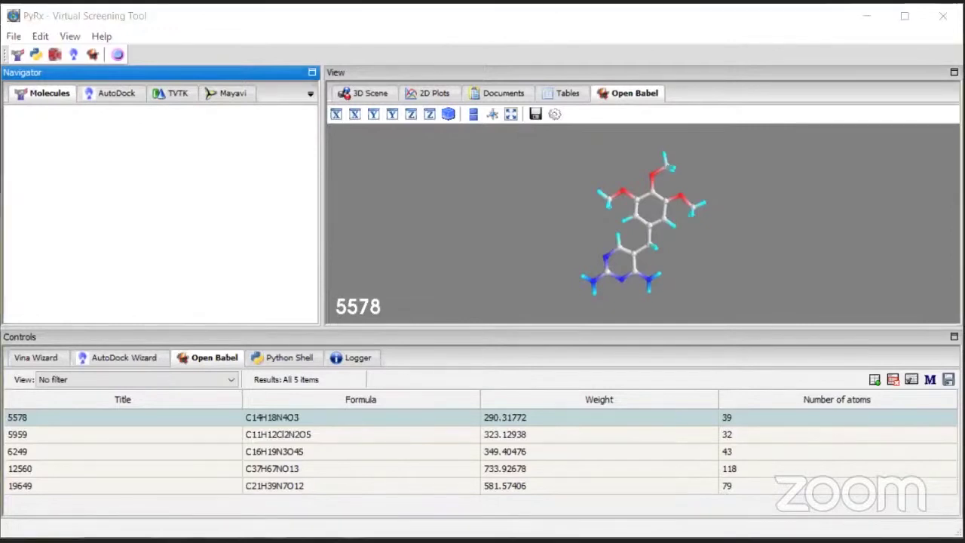
Minimize the energy of all the imported ligands in Open Babel
left_click(509, 312)
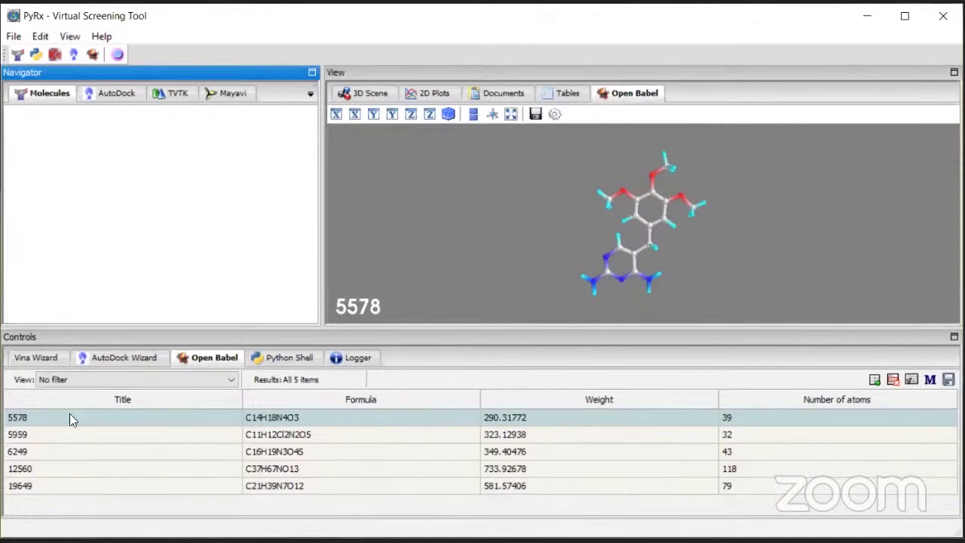
right_click(188, 416)
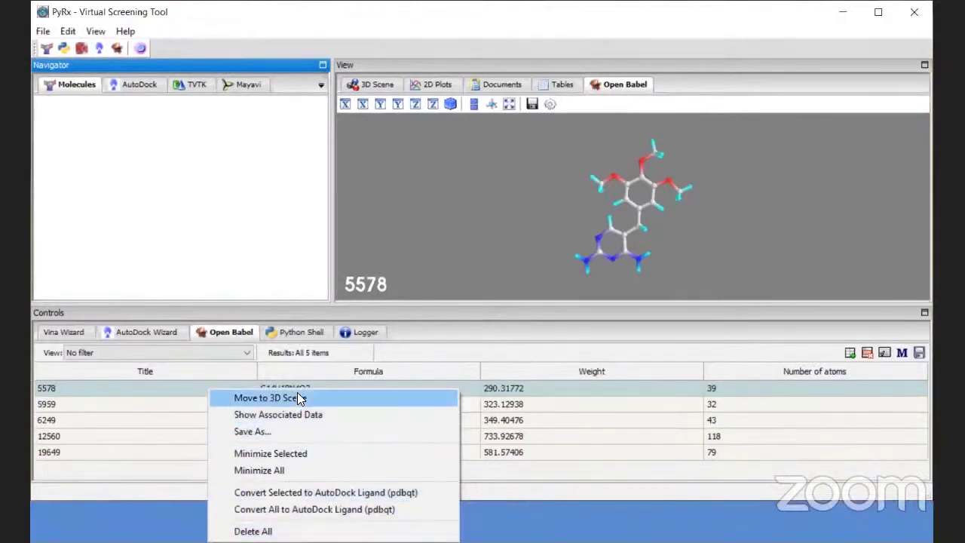
left_click(289, 466)
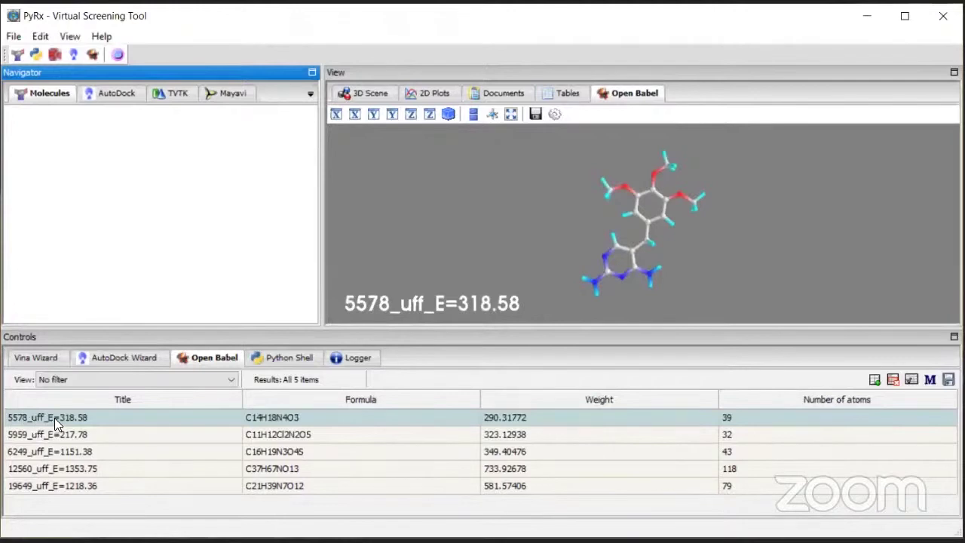
Convert all the minimized ligands to AutoDock pdbqt ligands and expand the Ligands folder in the AutoDock navigator
right_click(148, 426)
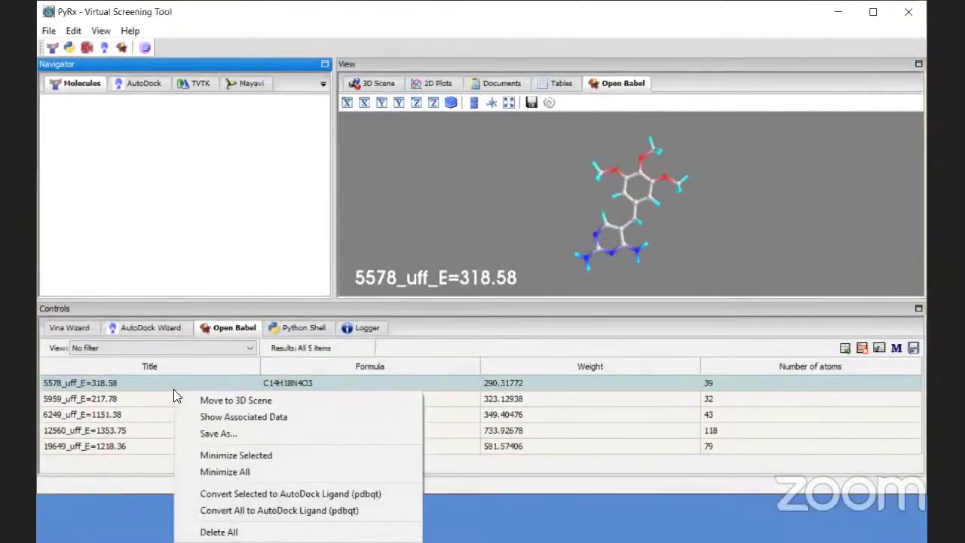
left_click(256, 510)
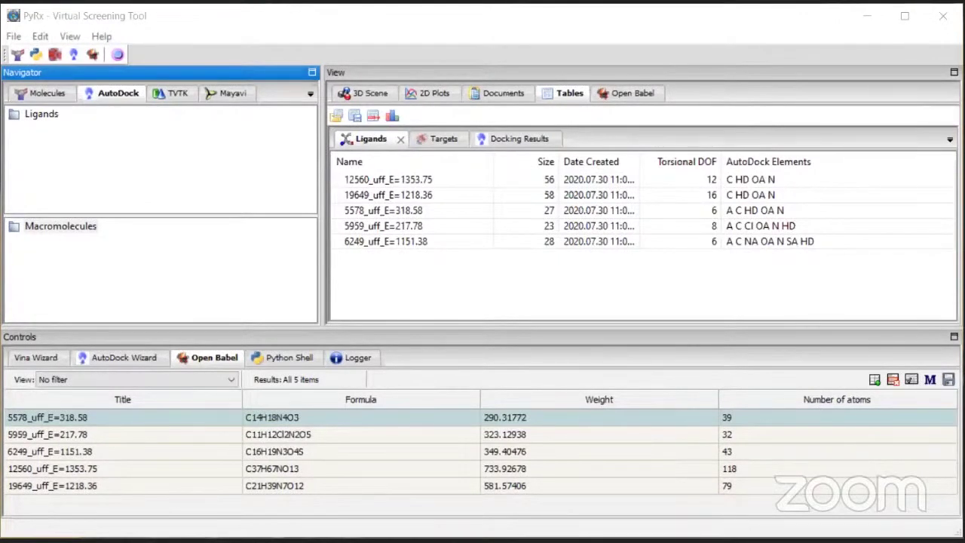
left_click(158, 71)
double_click(39, 117)
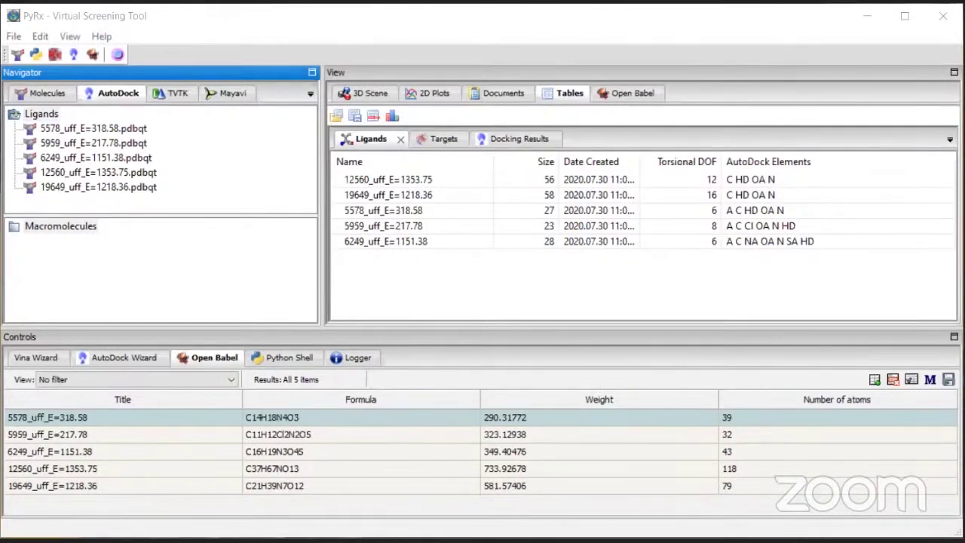
Load the Target_processed molecule from the Docking trial folder
left_click(16, 38)
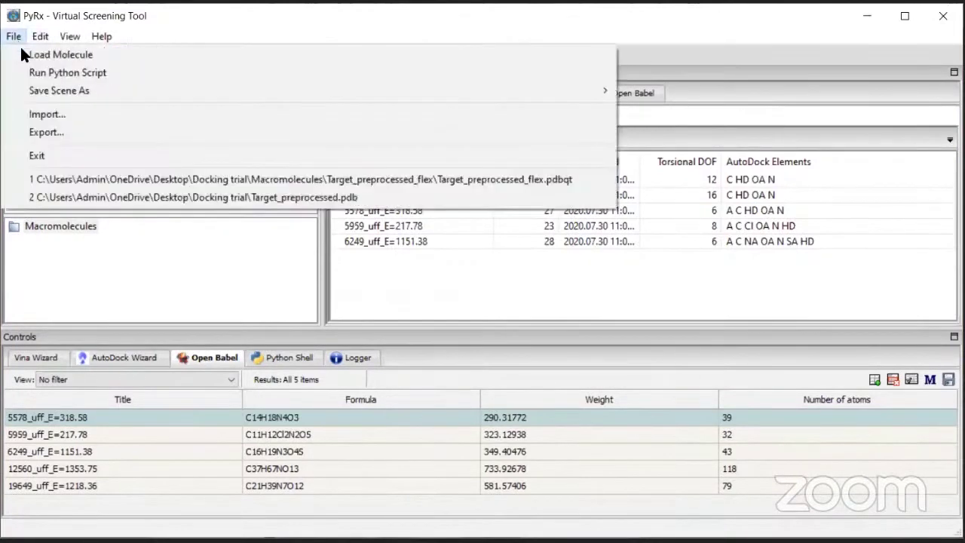
left_click(249, 129)
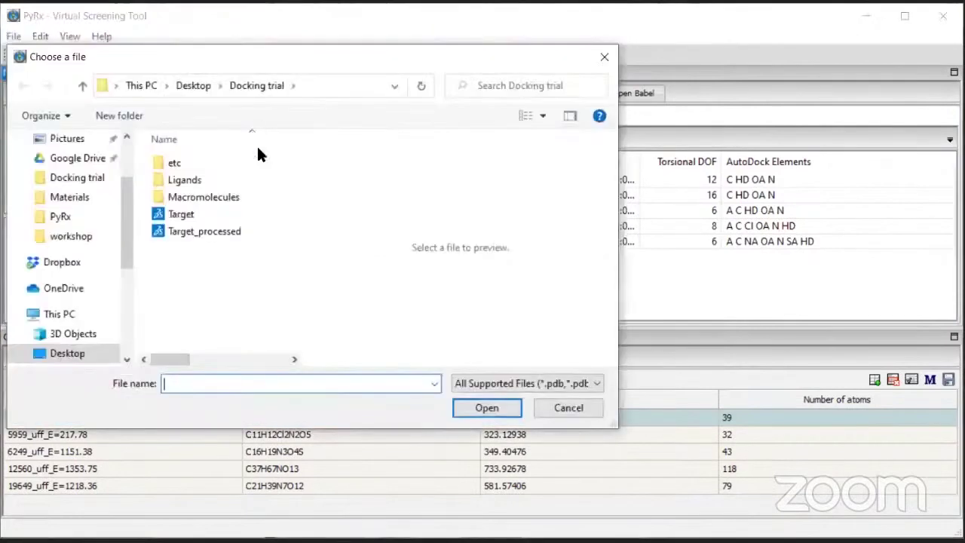
left_click(183, 232)
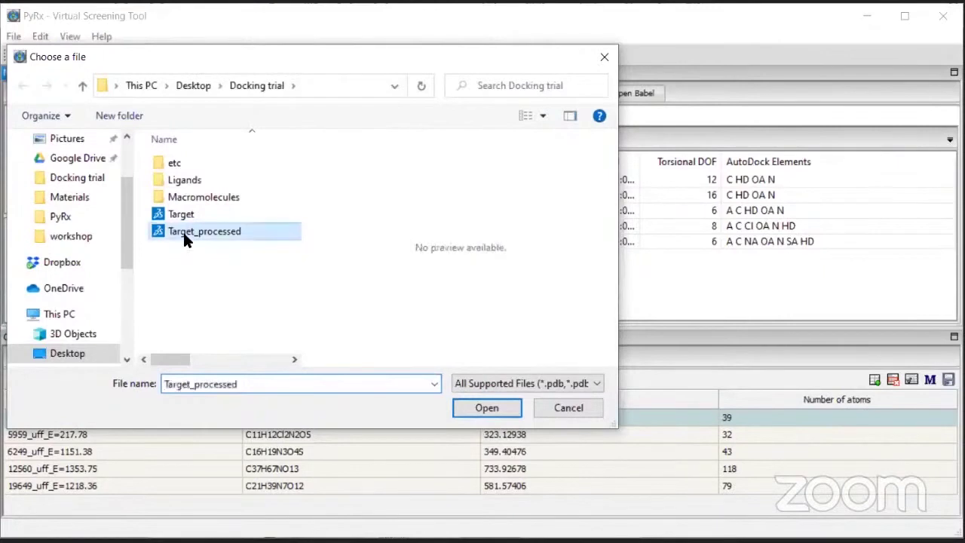
left_click(487, 408)
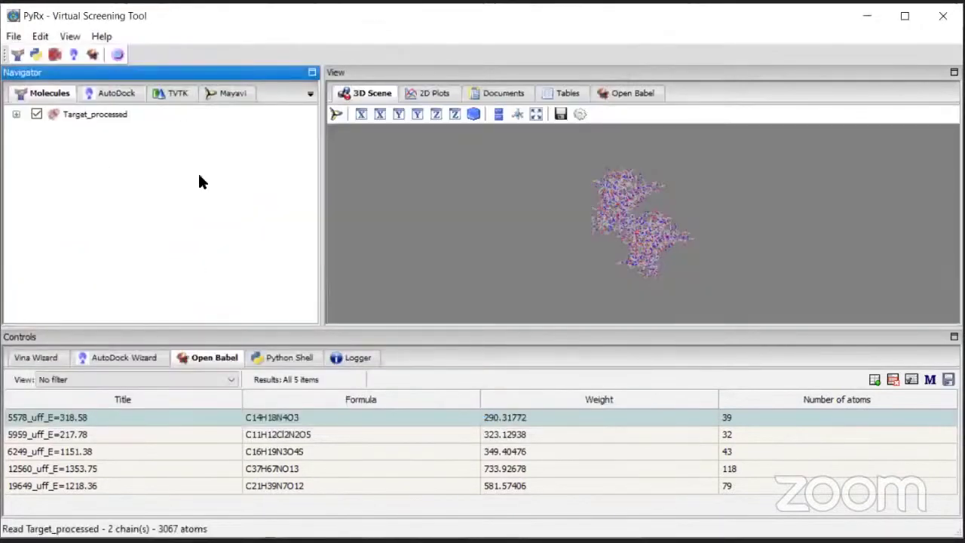
Make Target_processed an AutoDock macromolecule and select its Target_processed.pdbqt file in the AutoDock navigator
left_click(82, 115)
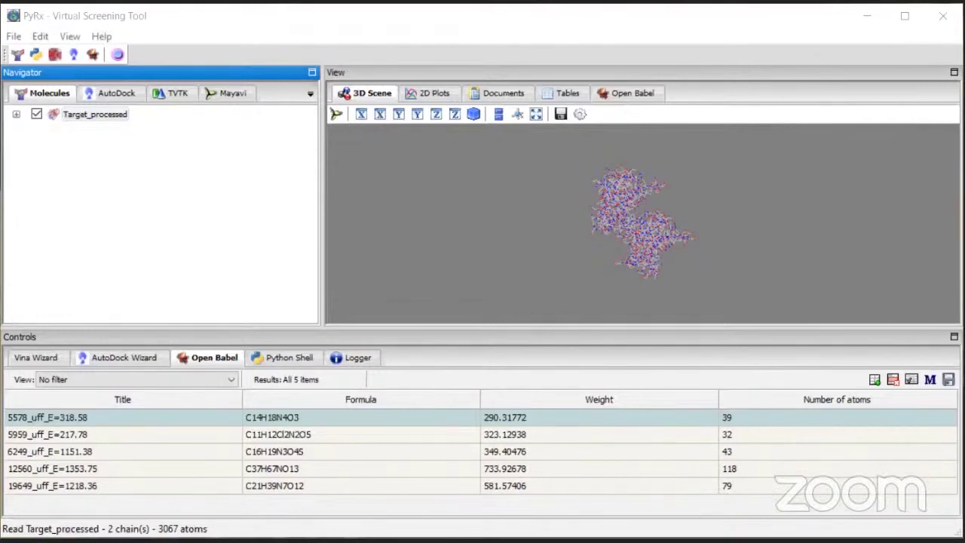
right_click(100, 119)
mouse_move(131, 144)
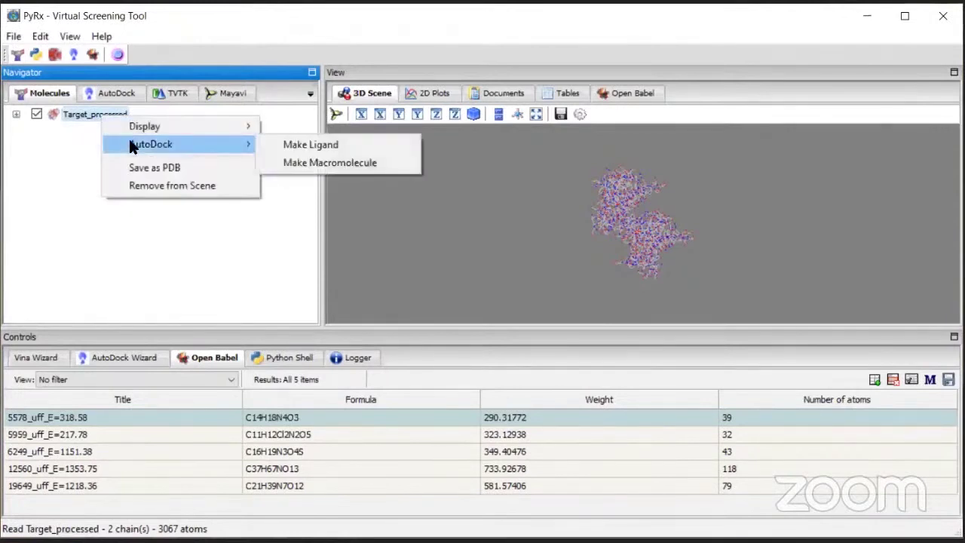
left_click(332, 162)
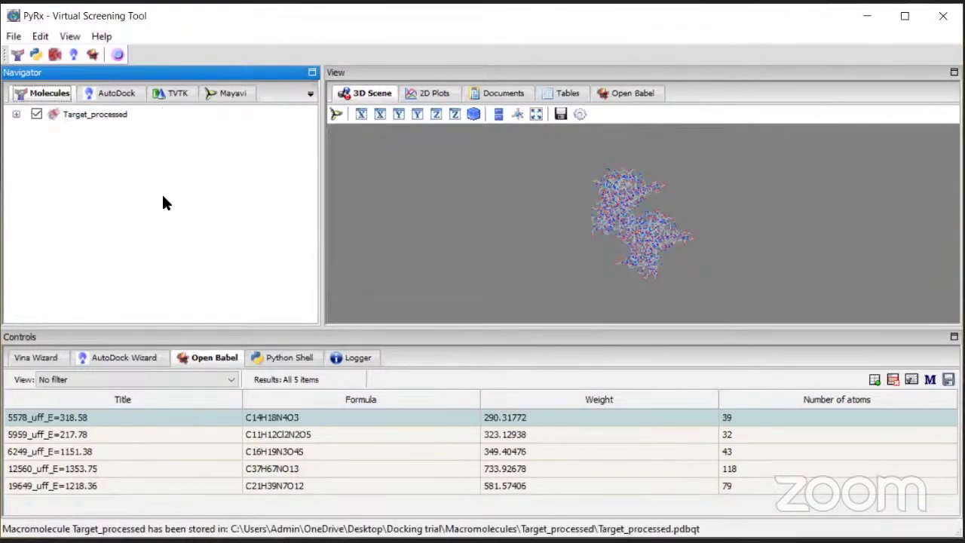
left_click(107, 93)
double_click(78, 240)
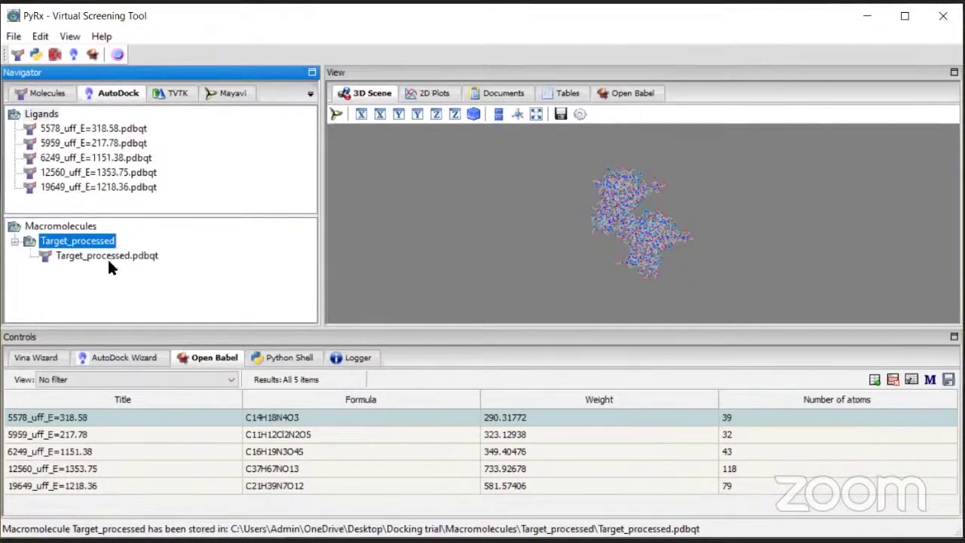
left_click(110, 258)
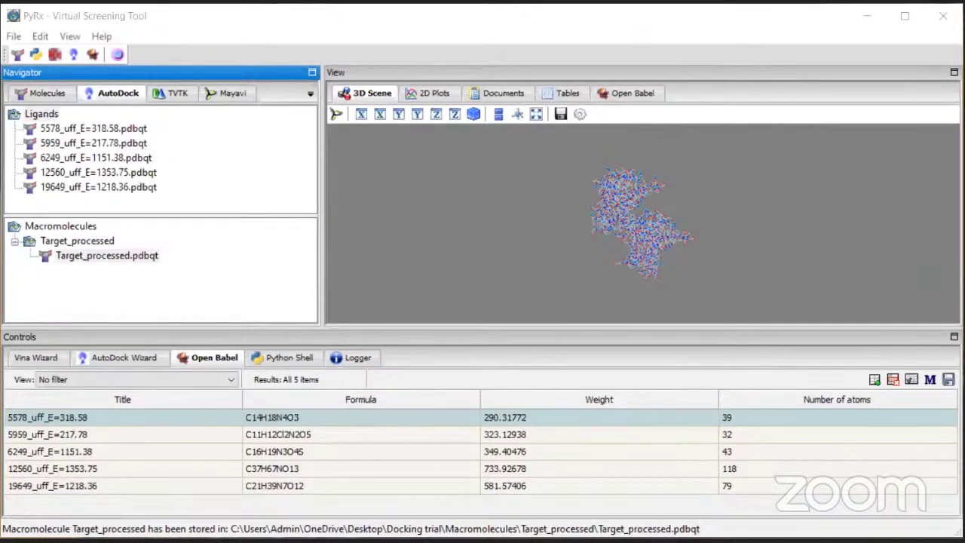
left_click(106, 256)
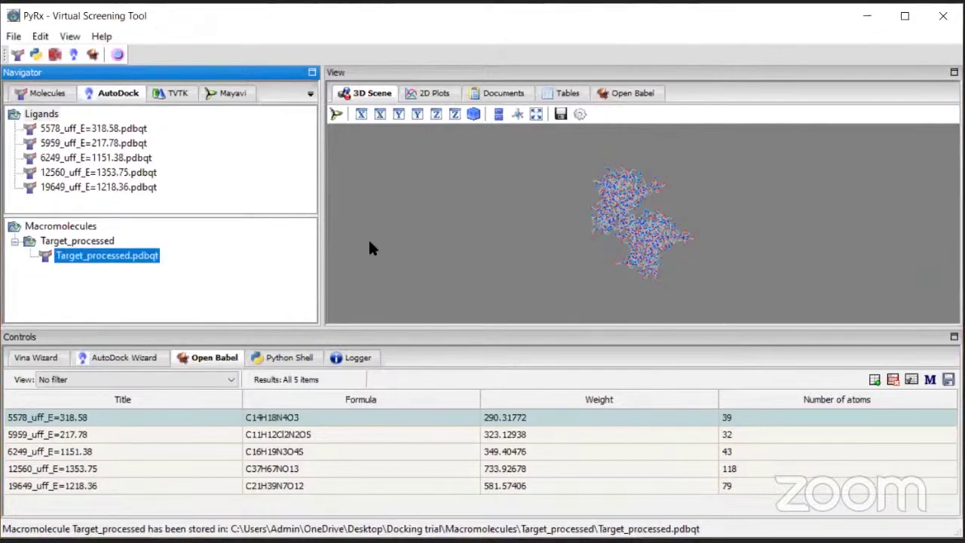
Start the Vina Wizard in local mode and submit all five ligands with Target_processed.pdbqt to the Run Vina stage
left_click(34, 359)
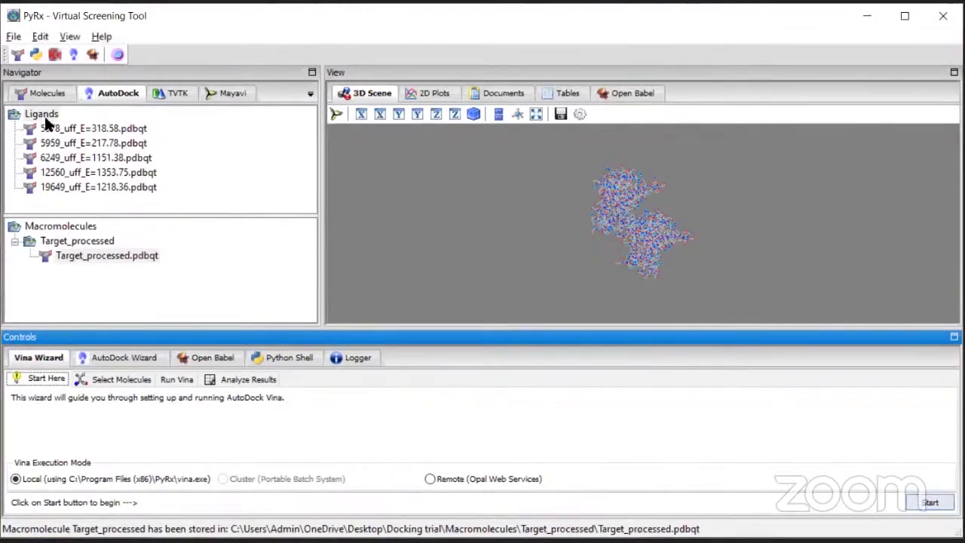
left_click(929, 502)
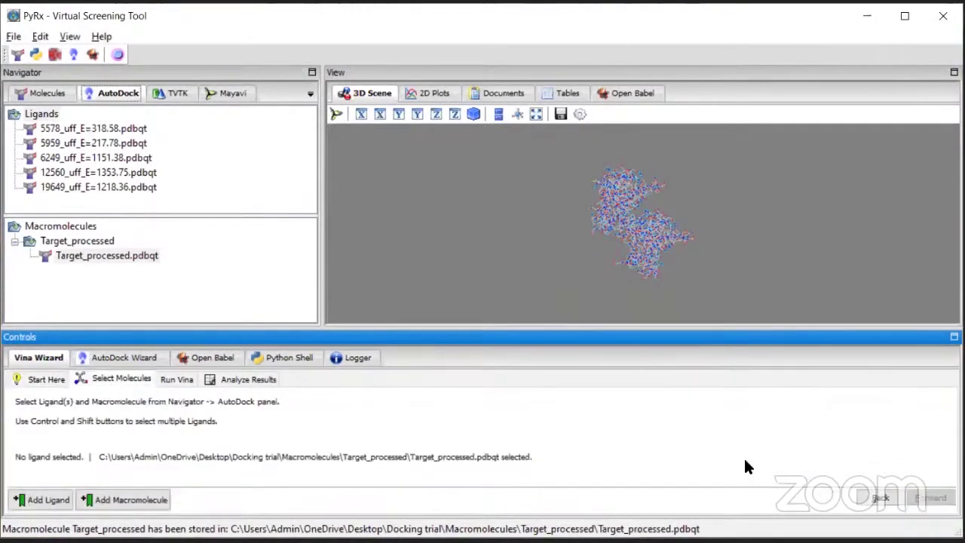
left_click(97, 129)
left_click(104, 187, "shift")
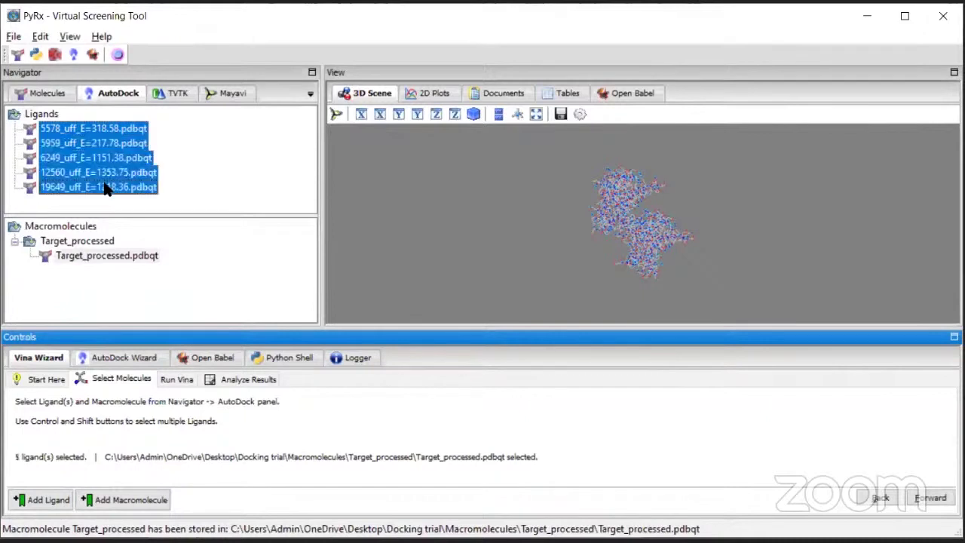
left_click(105, 256)
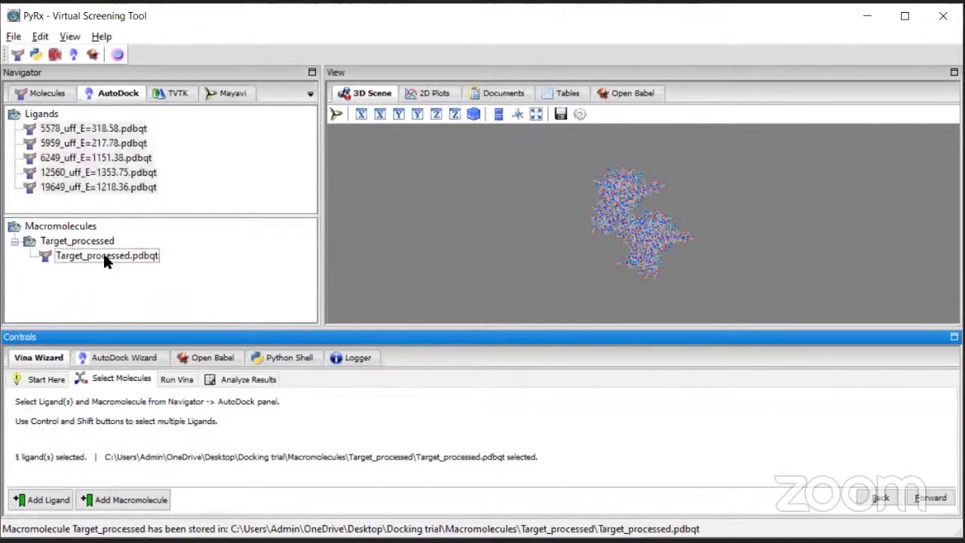
left_click(104, 255)
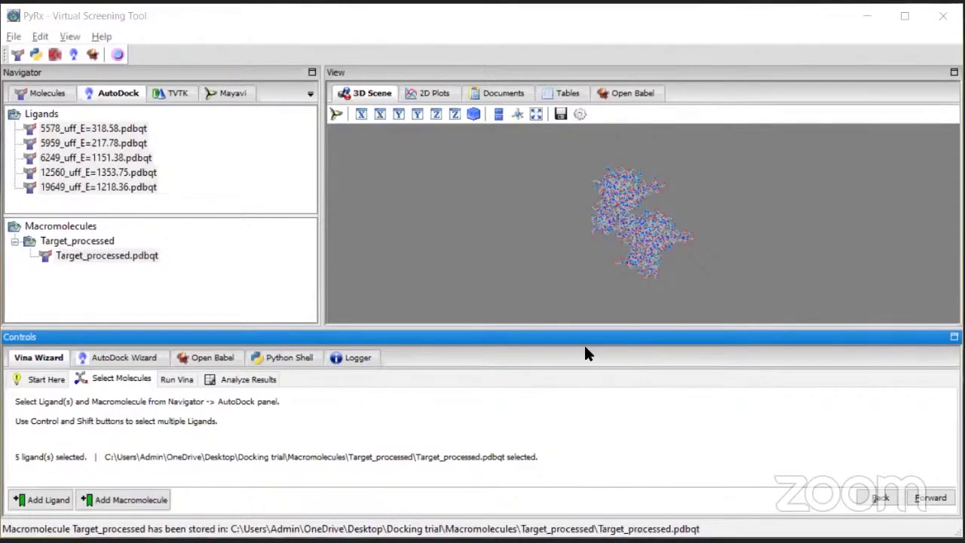
left_click(930, 497)
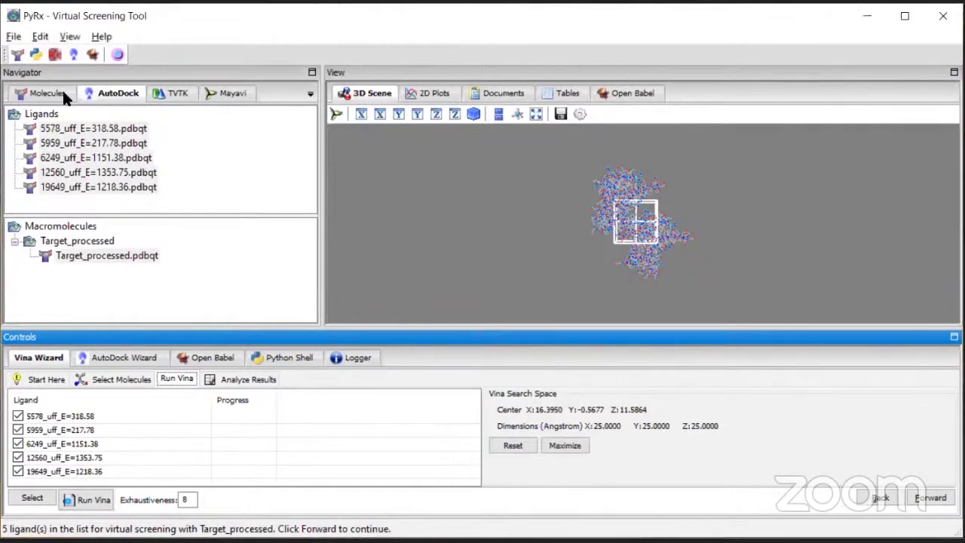
Expand Target_processed and its chain A in the Molecules navigator and locate residue ILE51, leaving its atom list collapsed
scroll(609, 226, "up", 6)
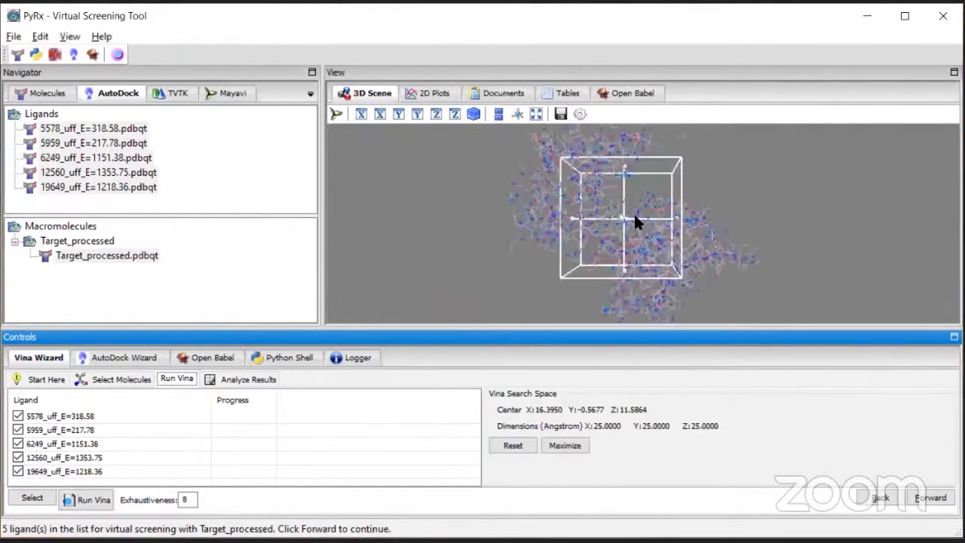
scroll(698, 216, "down", 5)
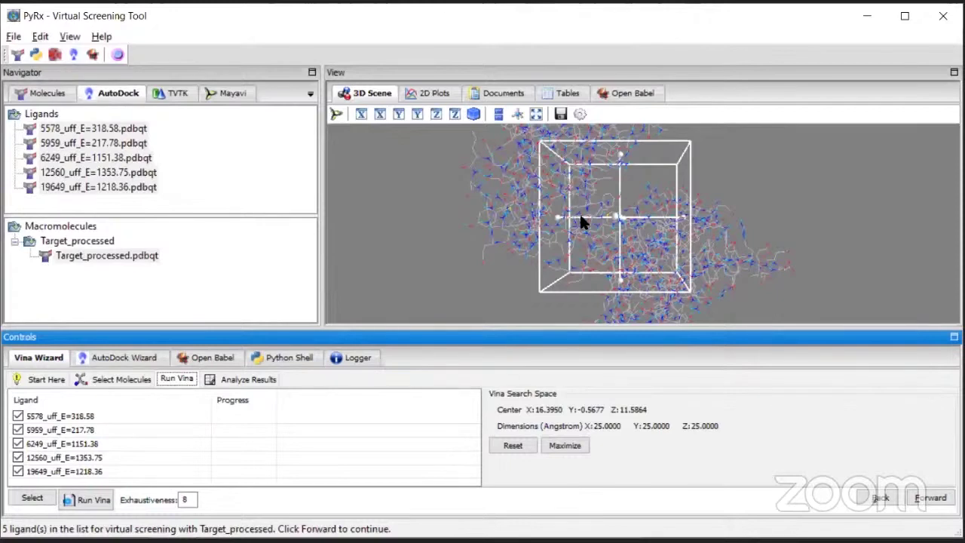
scroll(580, 215, "down", 2)
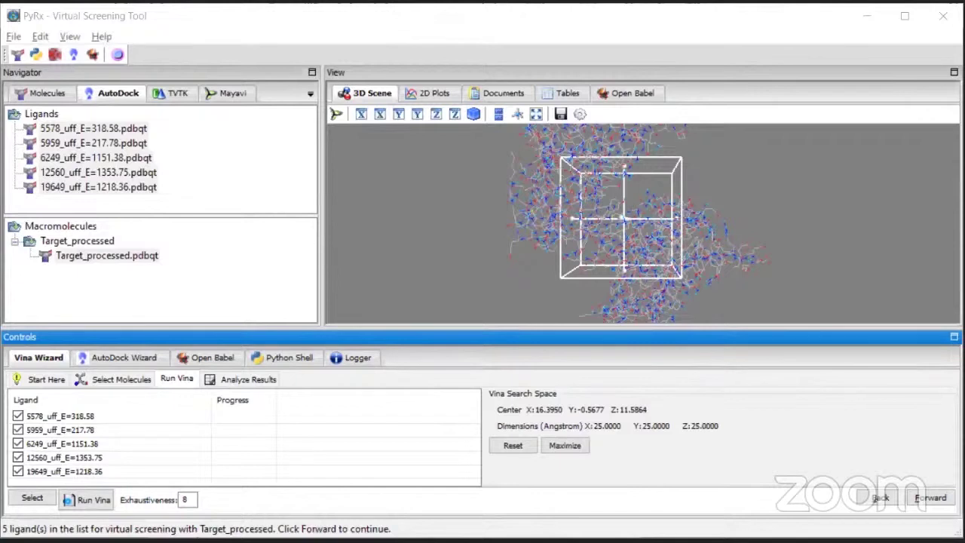
left_click(47, 94)
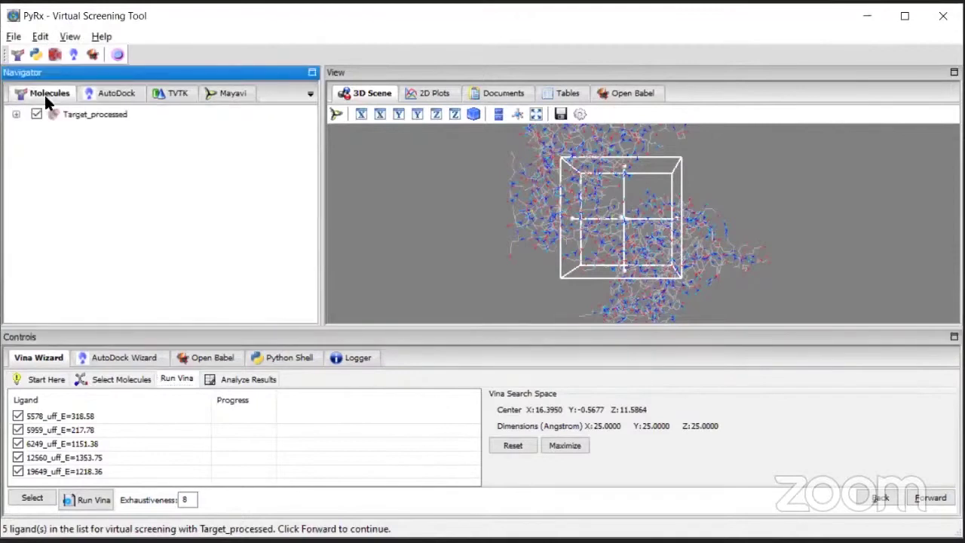
left_click(17, 114)
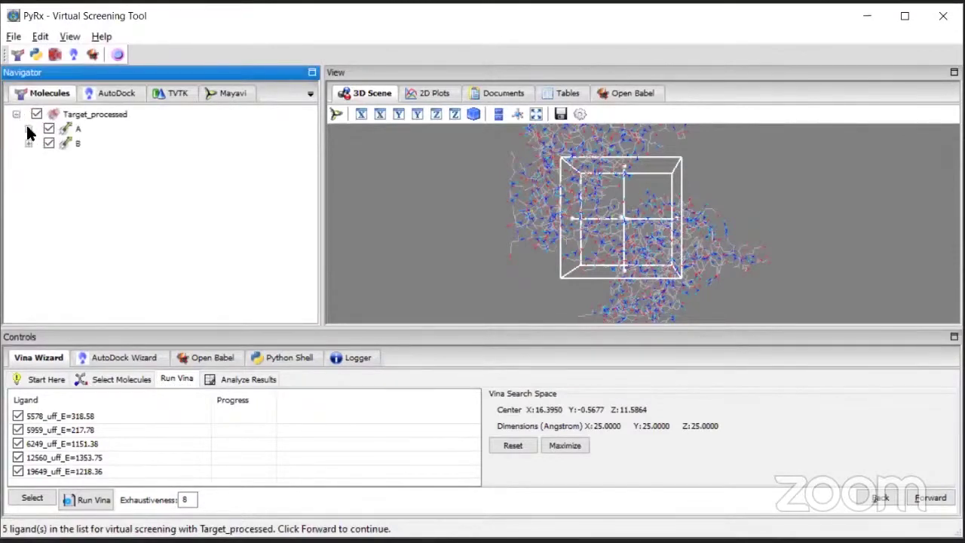
left_click(28, 128)
scroll(101, 188, "down", 2)
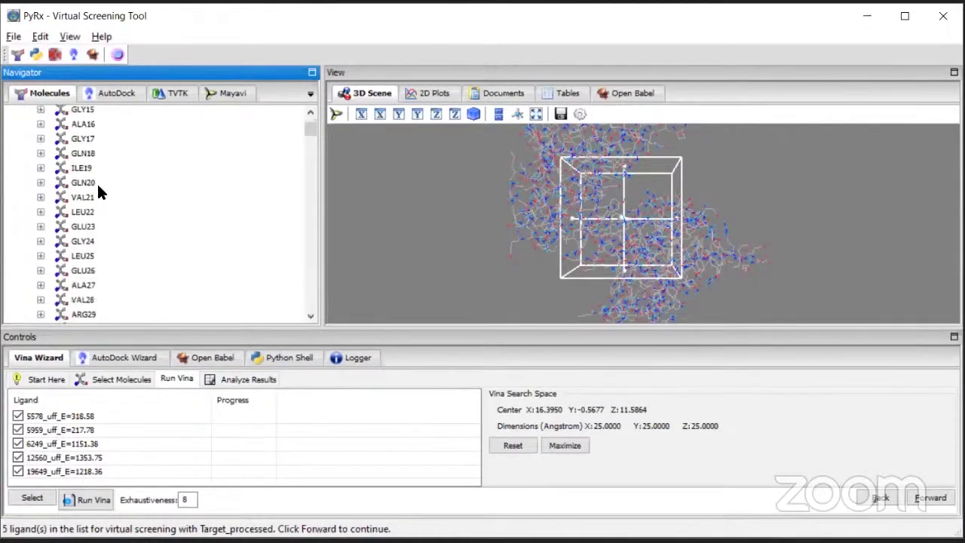
scroll(98, 241, "down", 4)
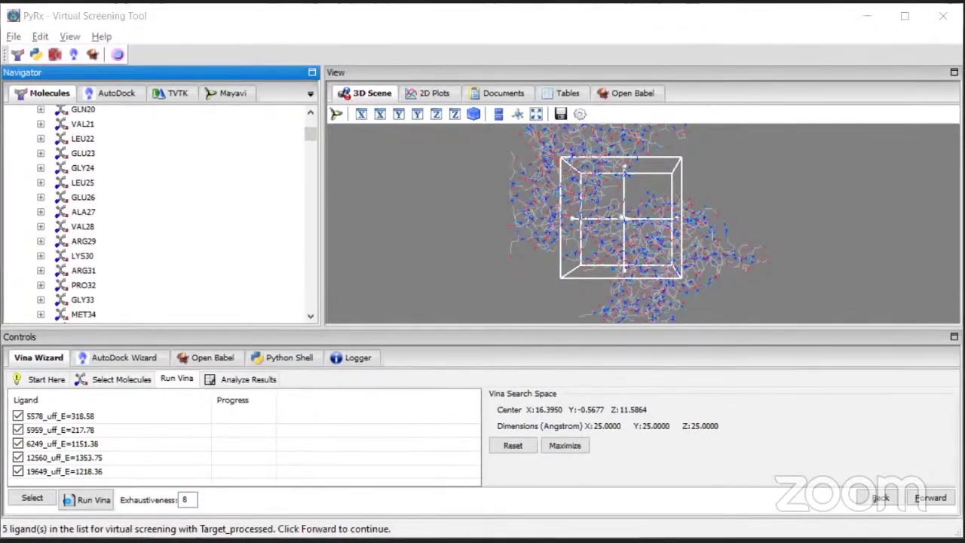
scroll(111, 184, "down", 3)
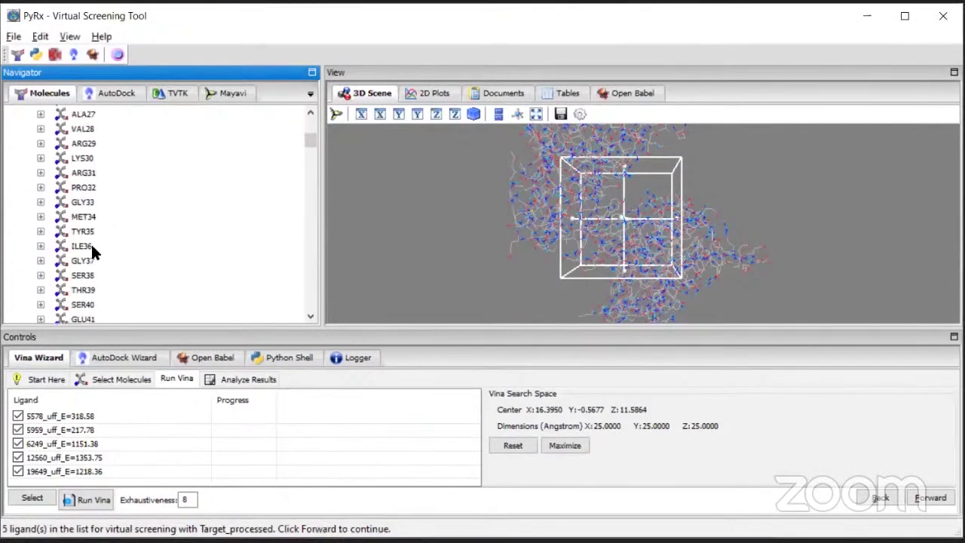
scroll(97, 244, "down", 4)
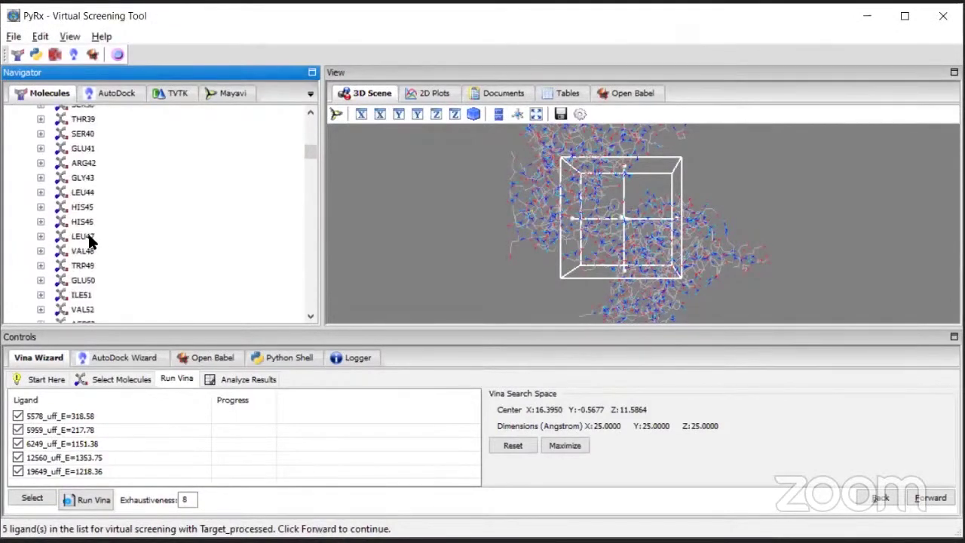
left_click(41, 270)
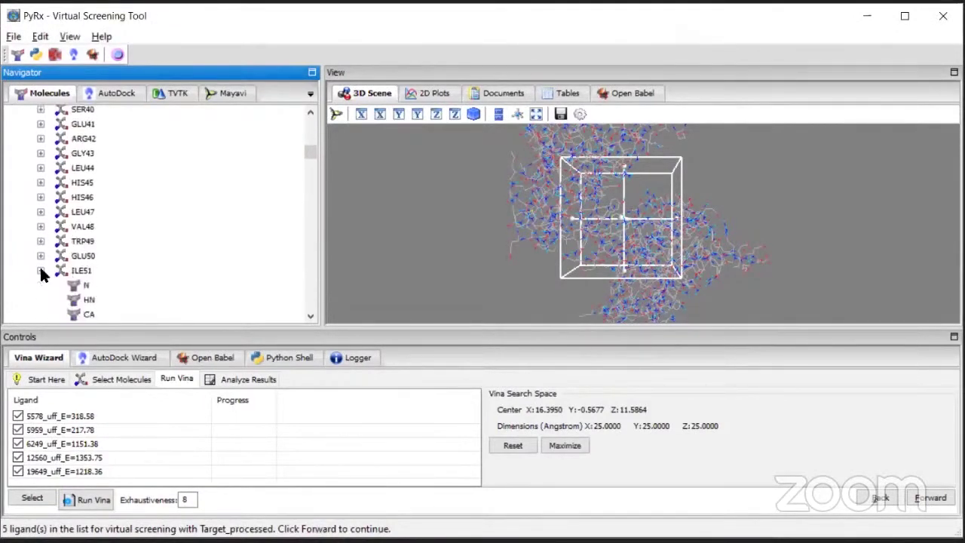
scroll(166, 212, "down", 1)
left_click(41, 222)
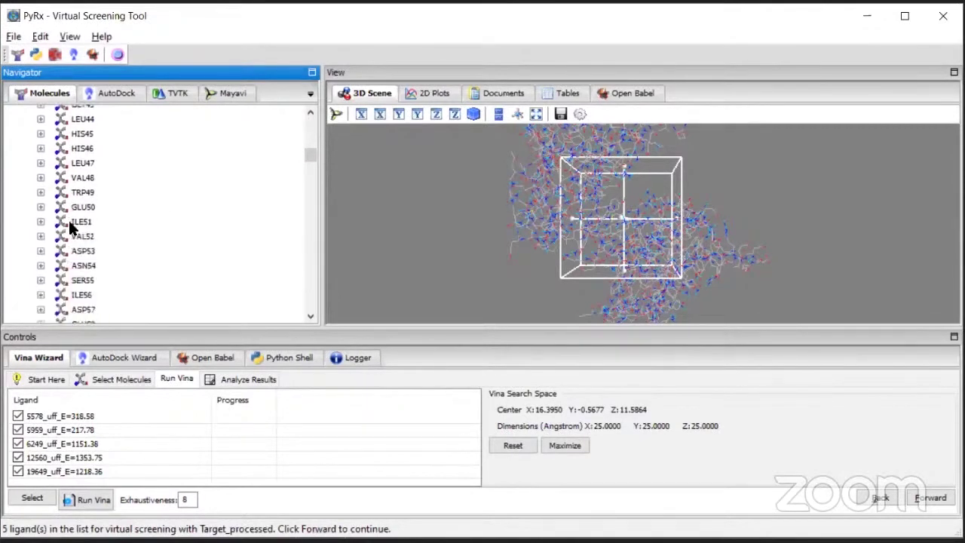
Try to display atom labels for residue ILE51 of chain A in the 3D scene
right_click(73, 222)
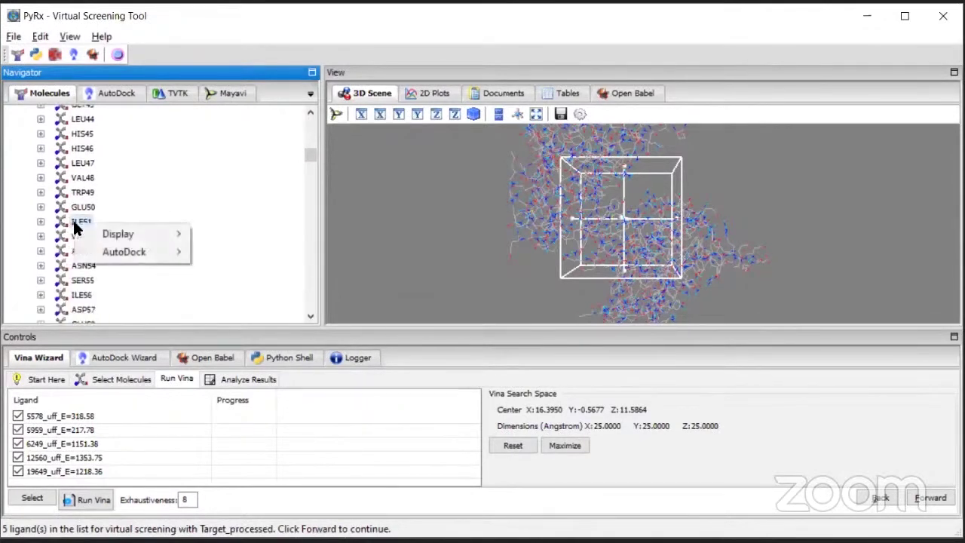
mouse_move(137, 232)
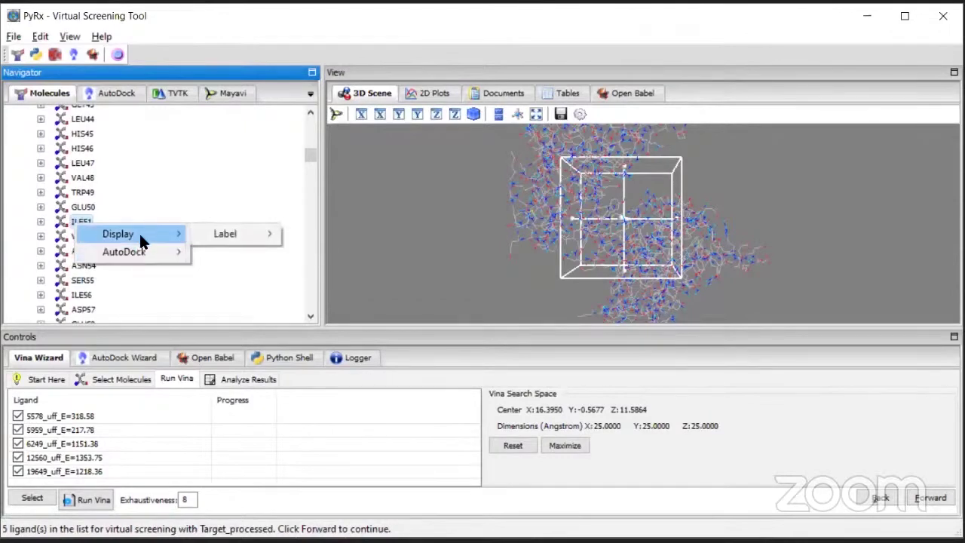
mouse_move(216, 234)
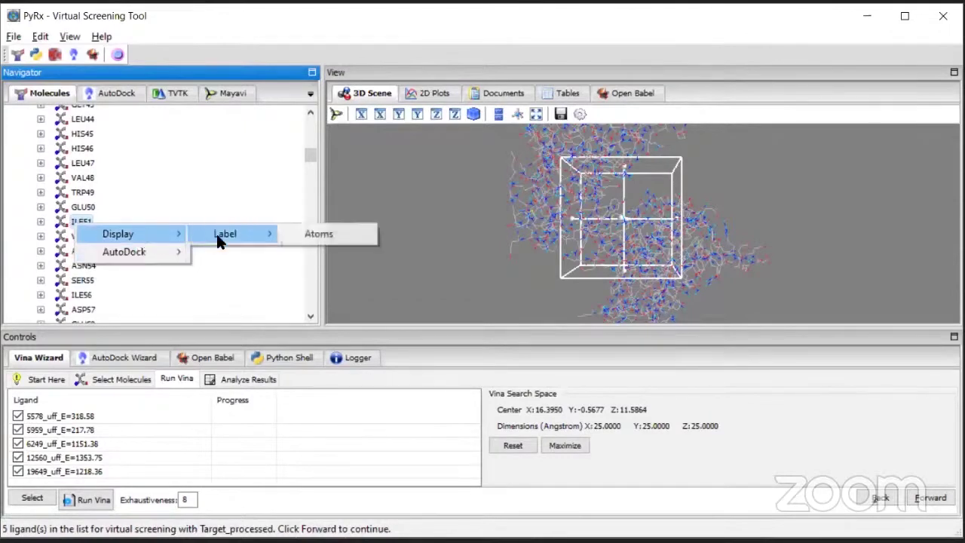
left_click(288, 234)
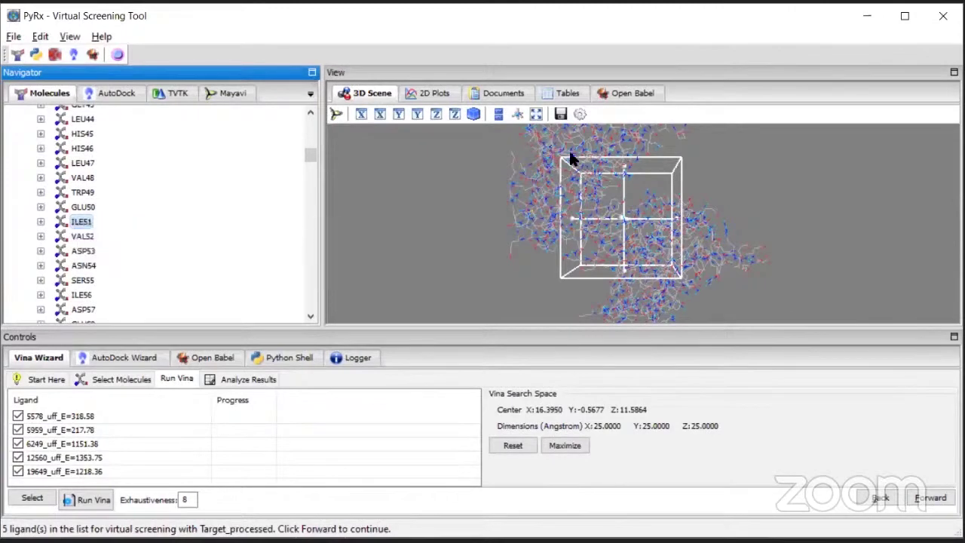
right_click(82, 226)
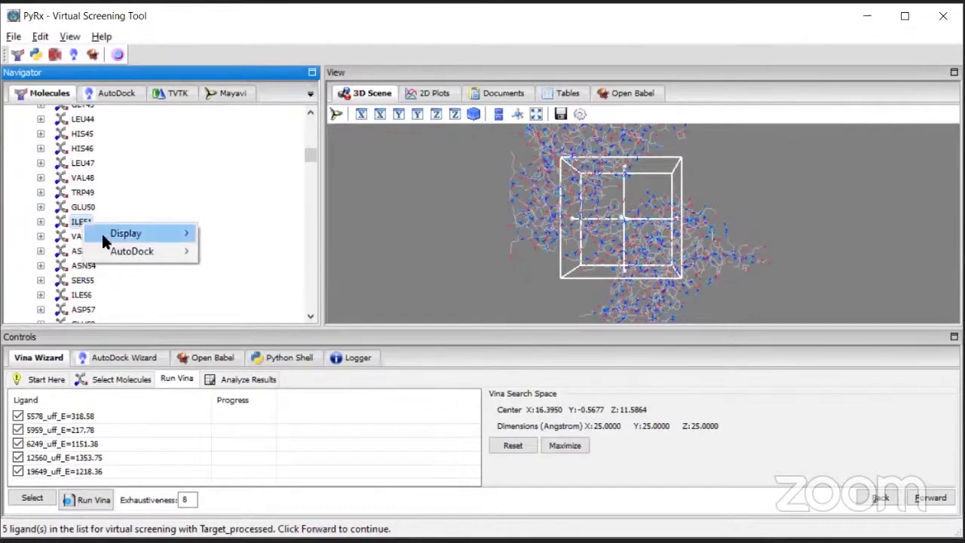
mouse_move(114, 245)
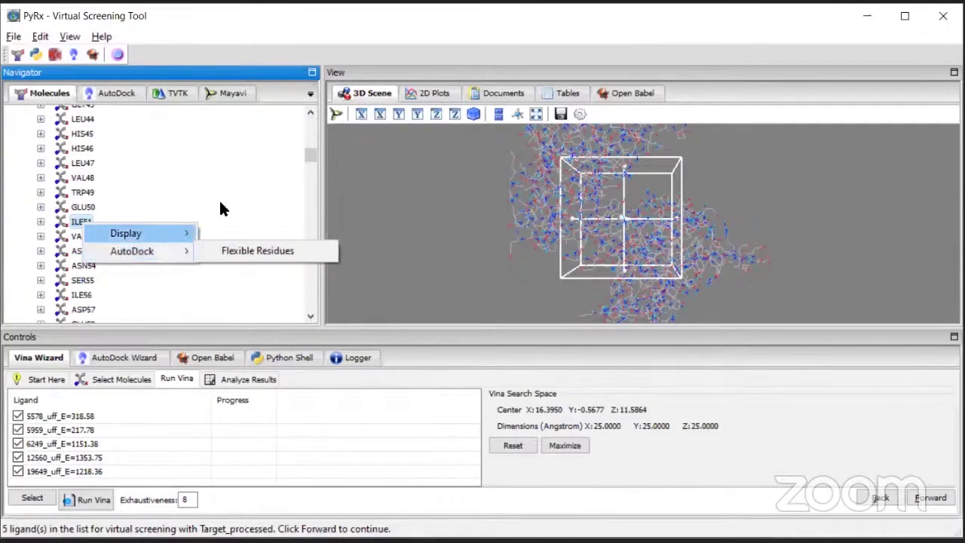
mouse_move(168, 236)
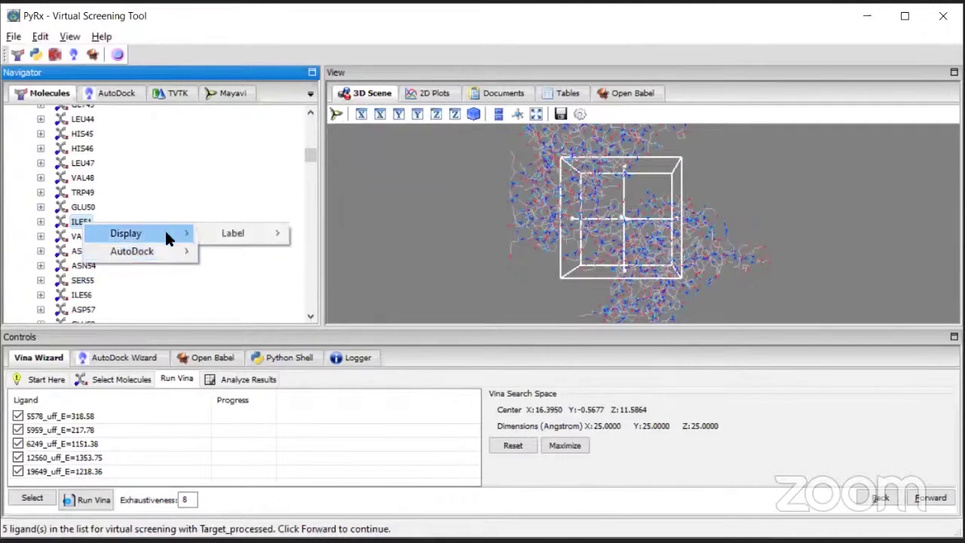
left_click(223, 212)
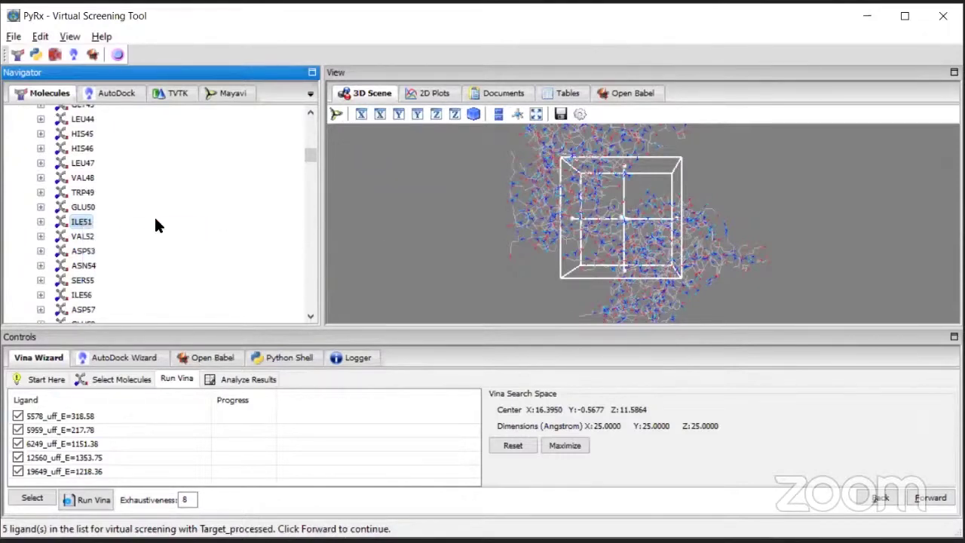
Display atom labels for residue SER55 of chain A in the 3D scene and collapse its atom list
left_click(41, 280)
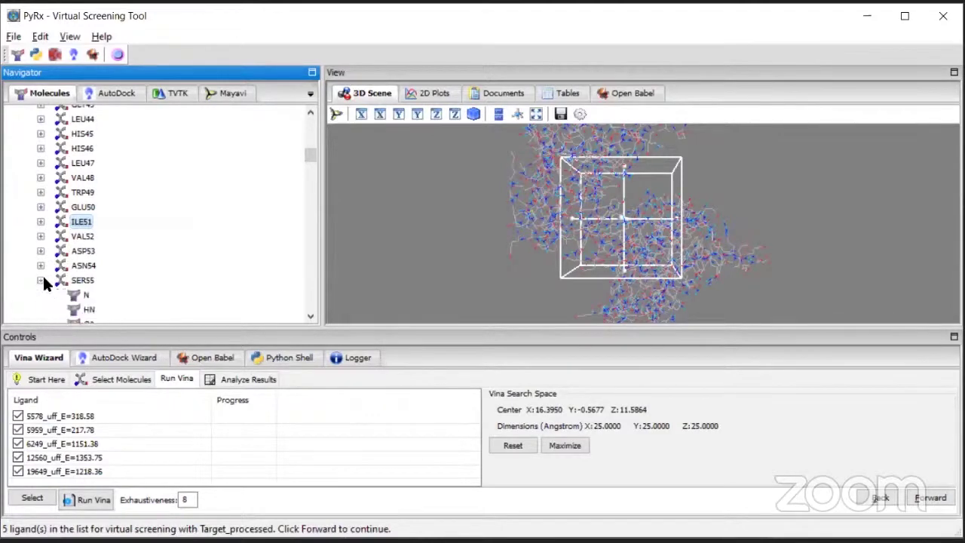
right_click(86, 282)
mouse_move(129, 291)
mouse_move(223, 291)
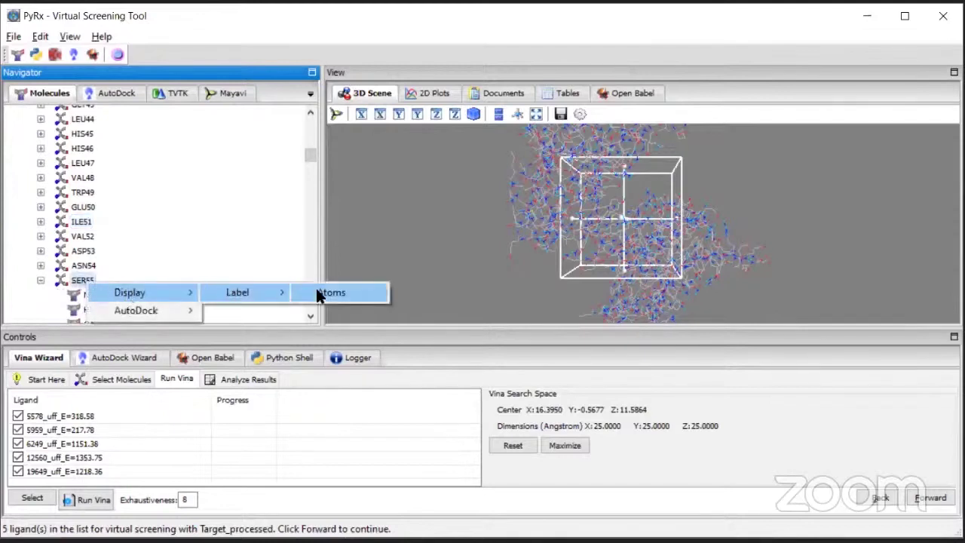
left_click(322, 292)
scroll(121, 195, "down", 2)
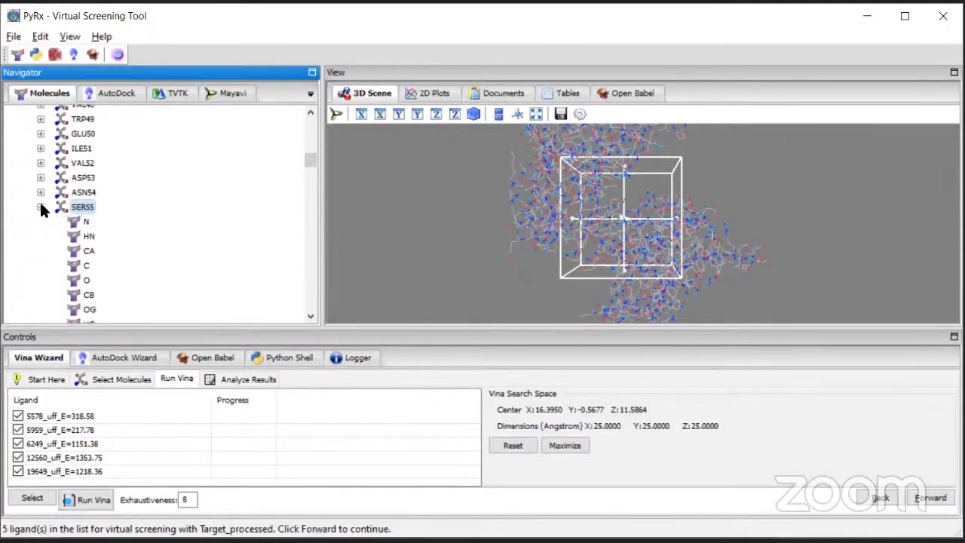
left_click(41, 206)
Display atom labels for residue LEU60 of chain A in the 3D scene and collapse its atom list
scroll(44, 223, "down", 2)
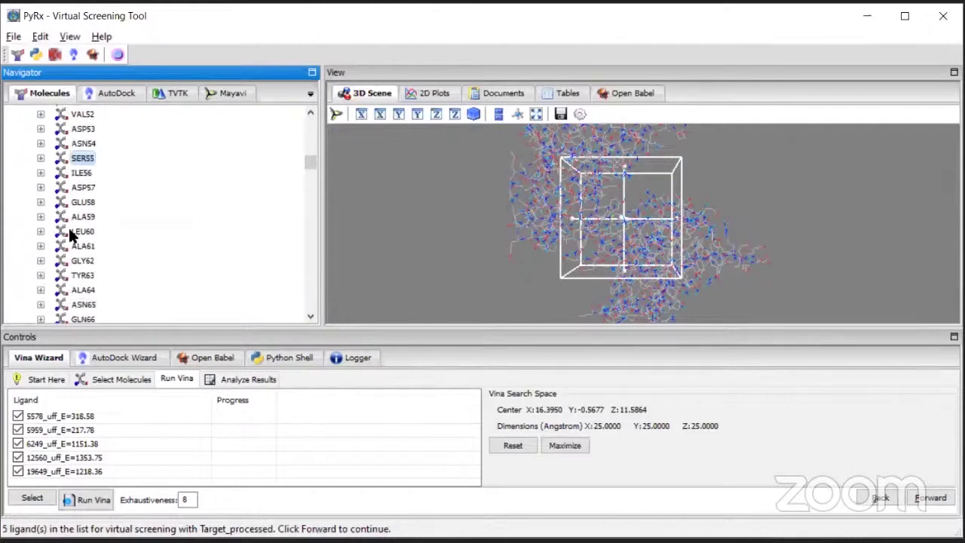
left_click(41, 231)
right_click(81, 233)
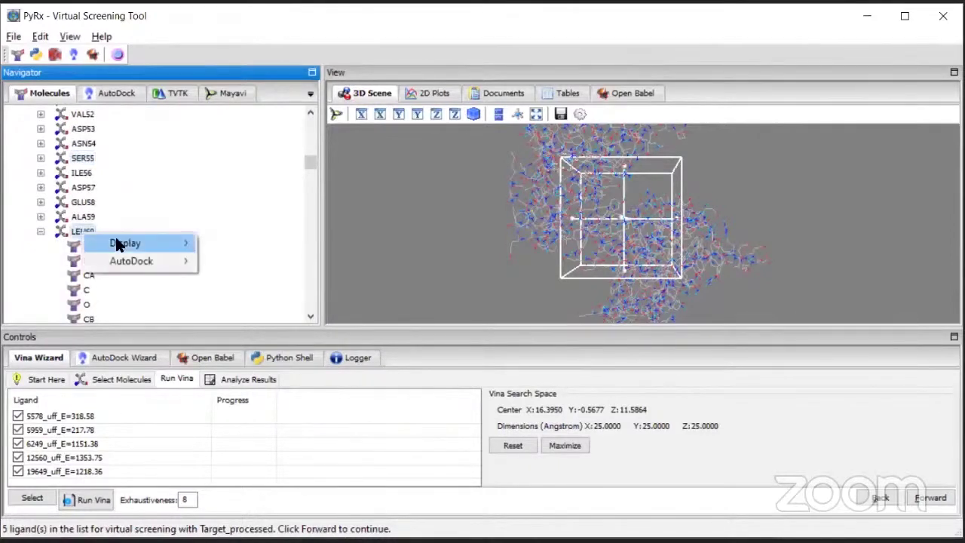
mouse_move(226, 243)
left_click(335, 243)
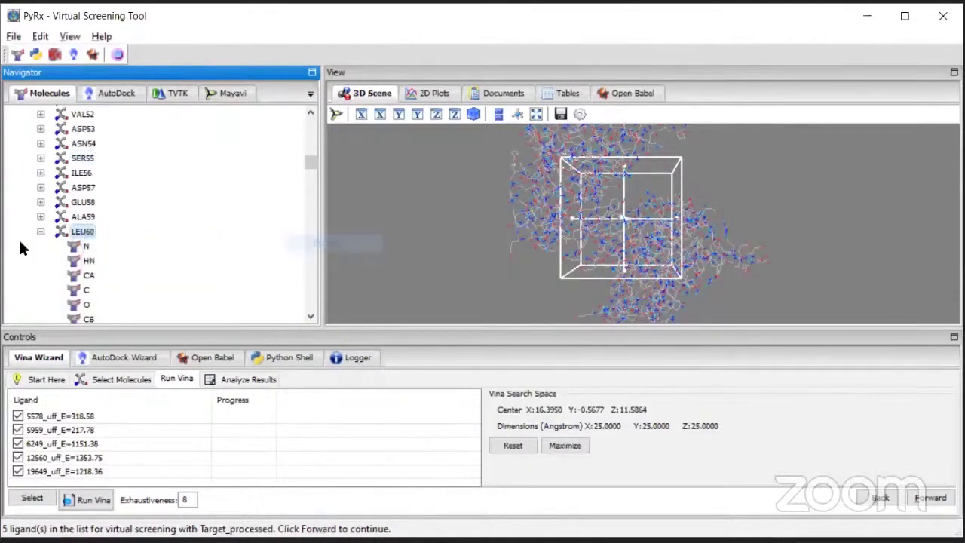
left_click(41, 231)
Display atom labels for residue GLY156 of chain A in the 3D scene and collapse its atom list
scroll(146, 178, "down", 9)
scroll(149, 188, "down", 20)
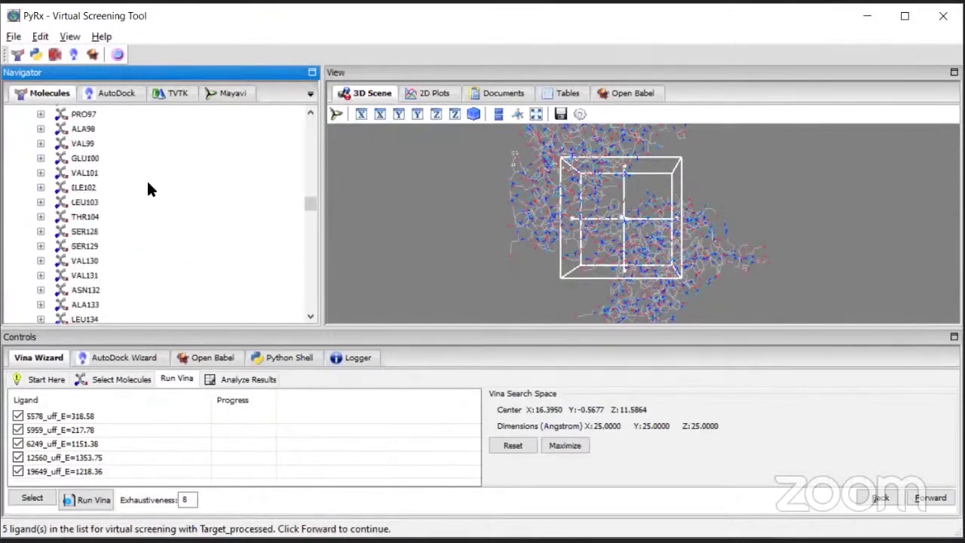
left_click(40, 251)
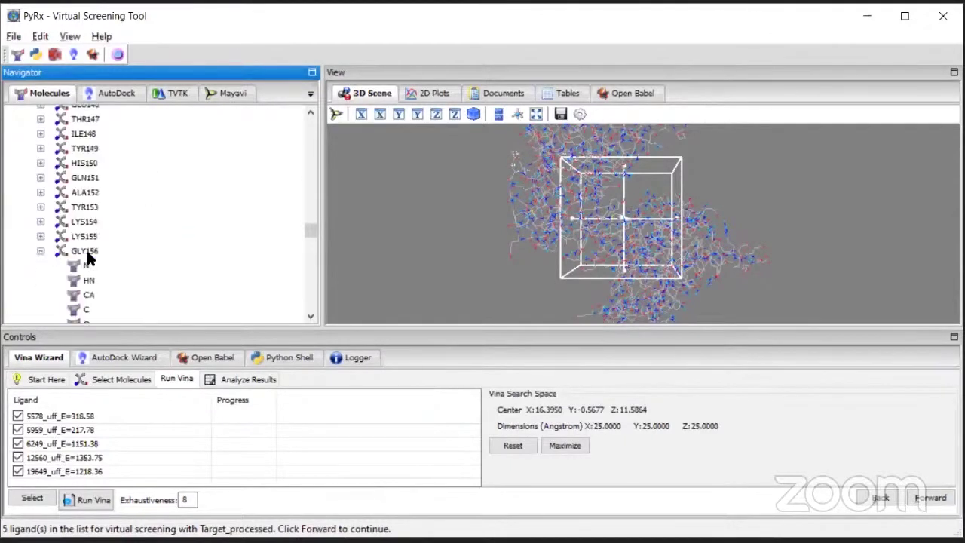
right_click(93, 252)
mouse_move(143, 265)
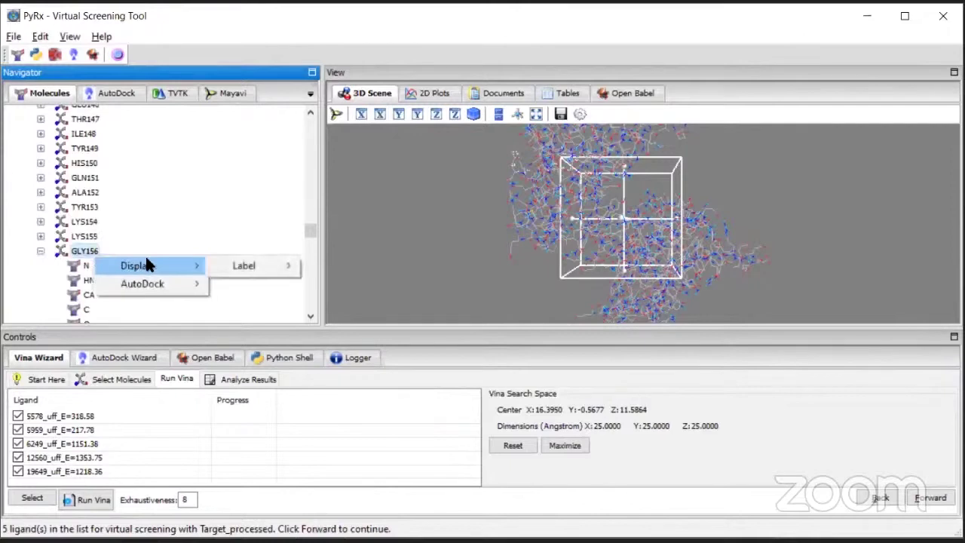
mouse_move(250, 265)
left_click(388, 262)
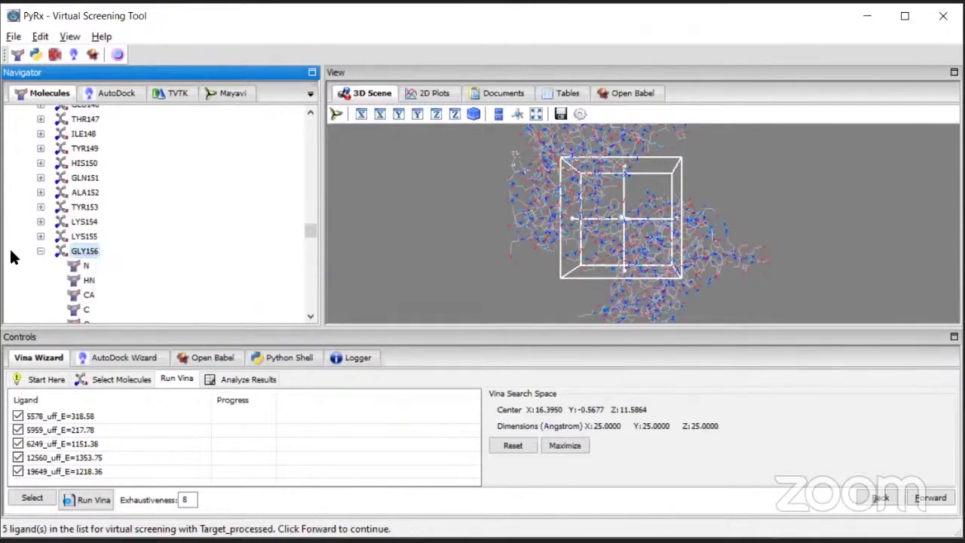
left_click(35, 252)
Display atom labels for residue THR171 of chain A in the 3D scene
scroll(67, 226, "down", 5)
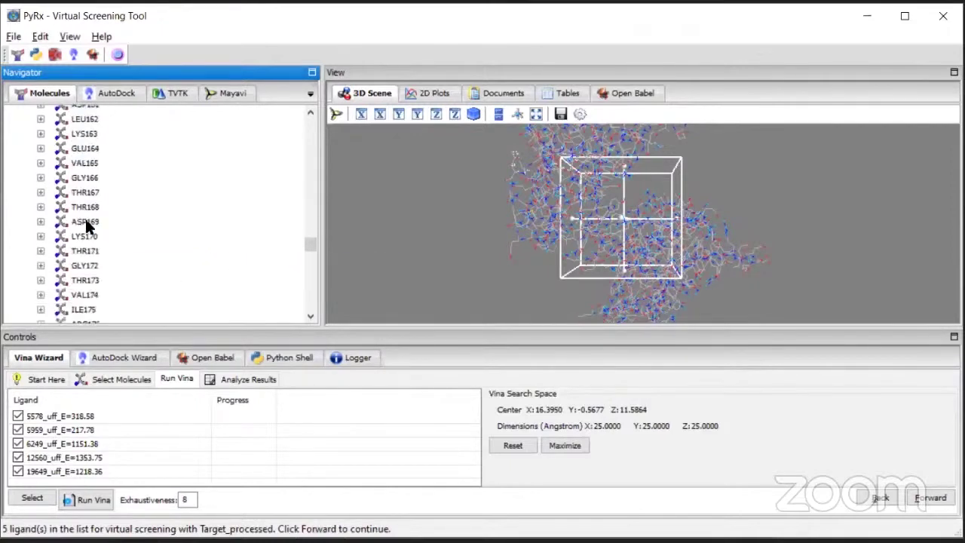
left_click(41, 250)
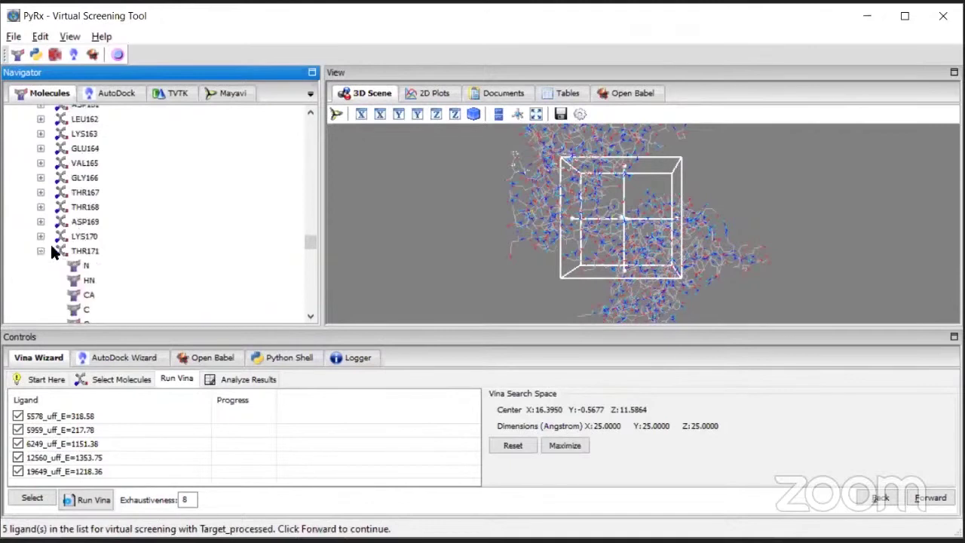
right_click(94, 258)
mouse_move(158, 265)
mouse_move(230, 267)
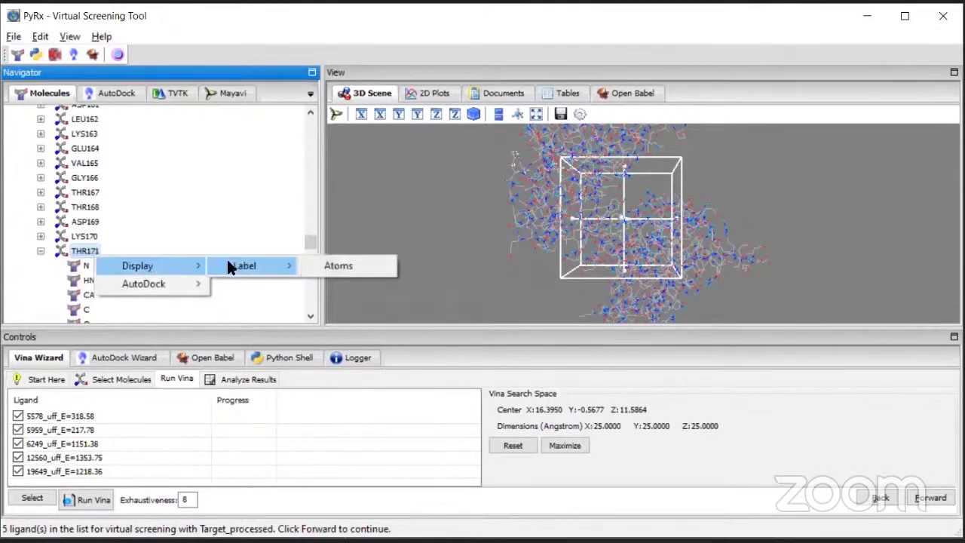
left_click(343, 265)
Maximize the window and examine where the labelled residues lie relative to the Vina search box
scroll(121, 203, "up", 3)
scroll(120, 202, "up", 2)
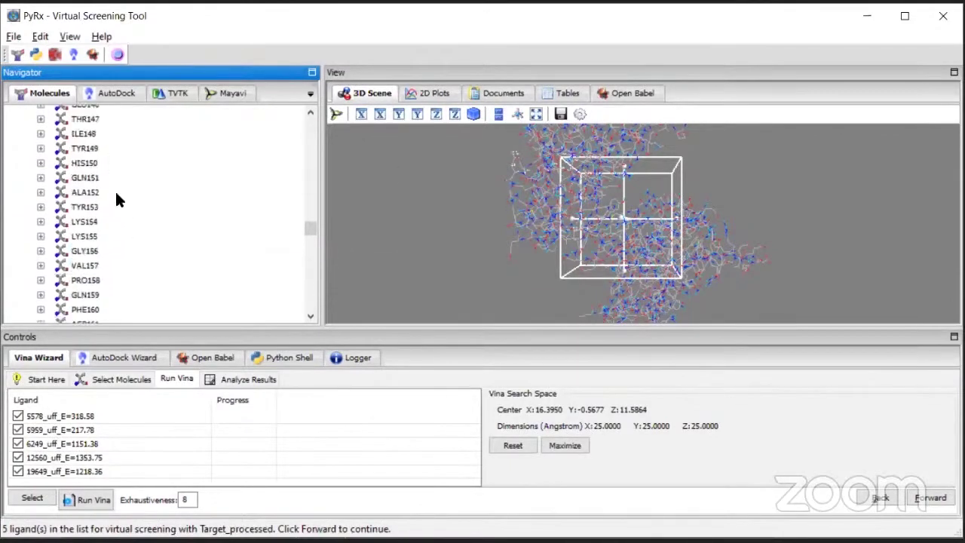
left_click(904, 16)
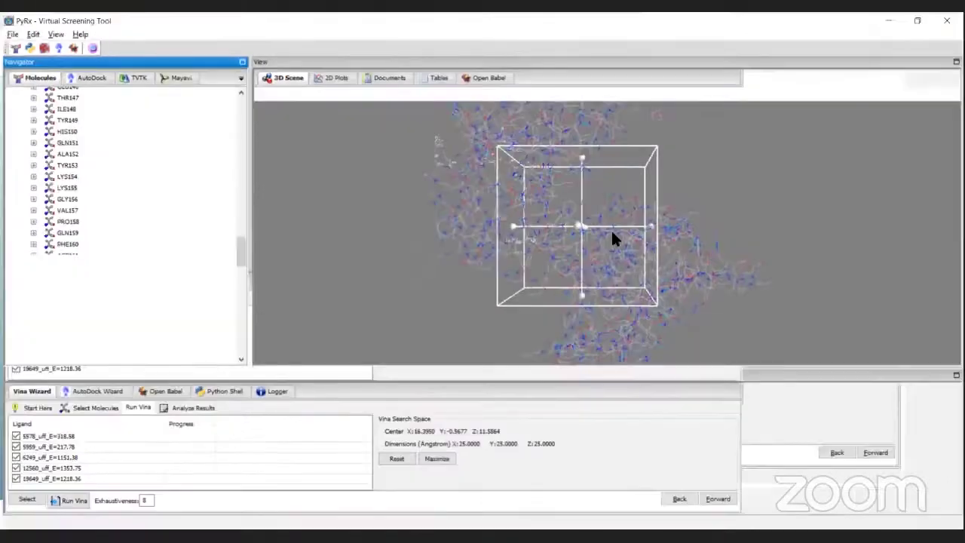
scroll(652, 242, "up", 5)
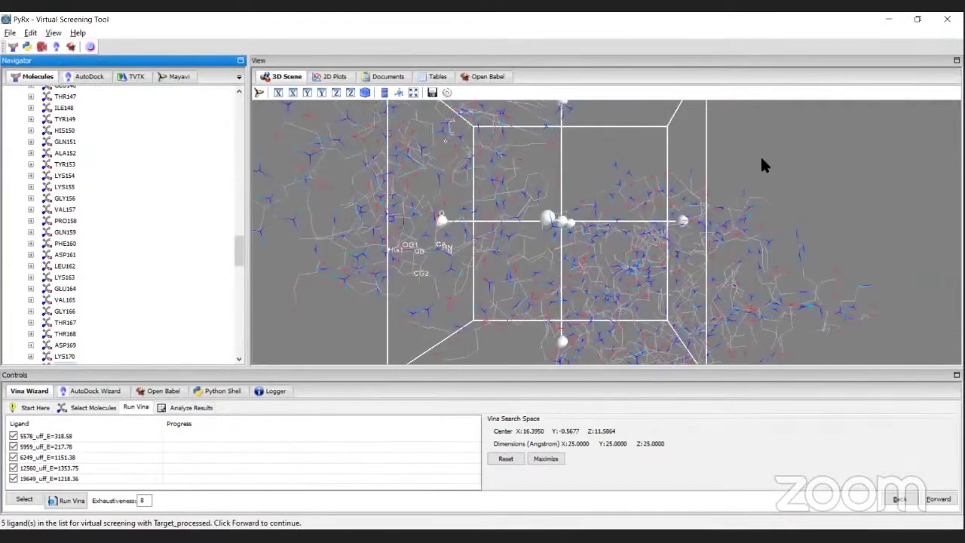
scroll(531, 195, "down", 2)
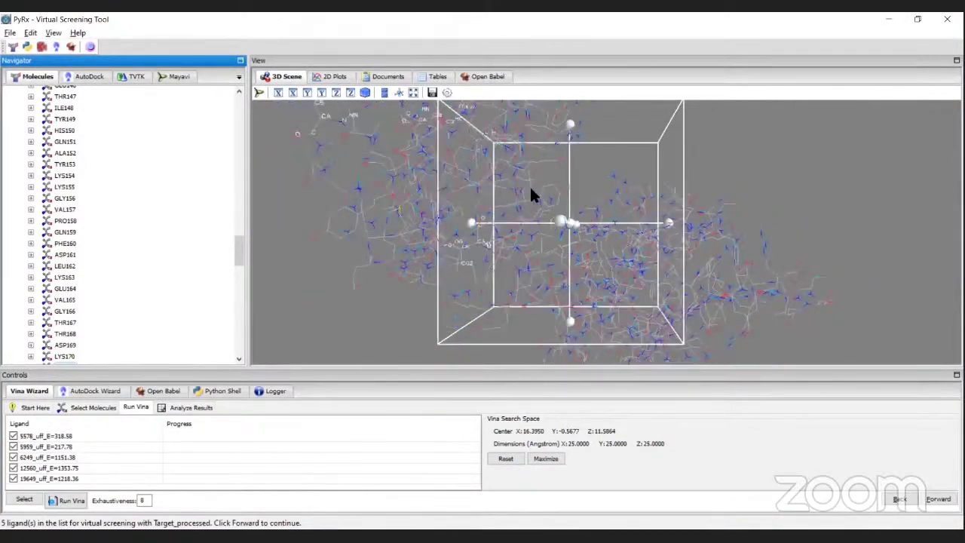
scroll(407, 164, "down", 2)
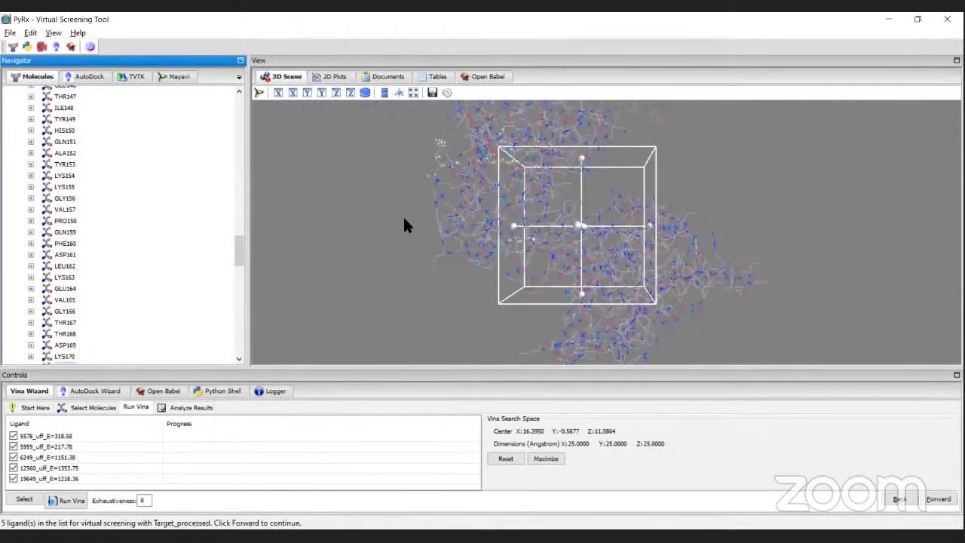
left_click_drag(403, 215, 566, 196)
scroll(596, 249, "up", 5)
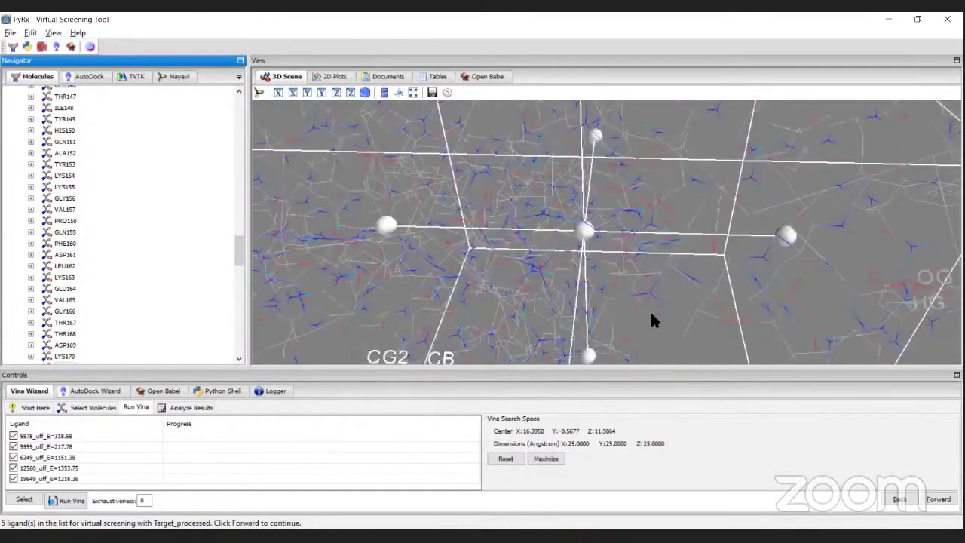
Enlarge the Vina search box uniformly to about 45.63 Å along each axis
left_click_drag(653, 321, 642, 292)
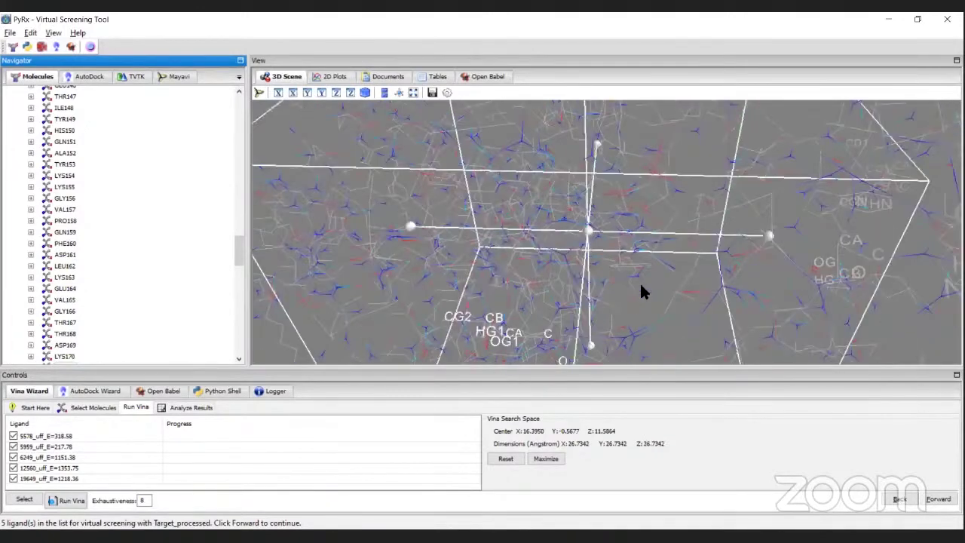
right_click_drag(643, 292, 646, 247)
scroll(642, 267, "down", 8)
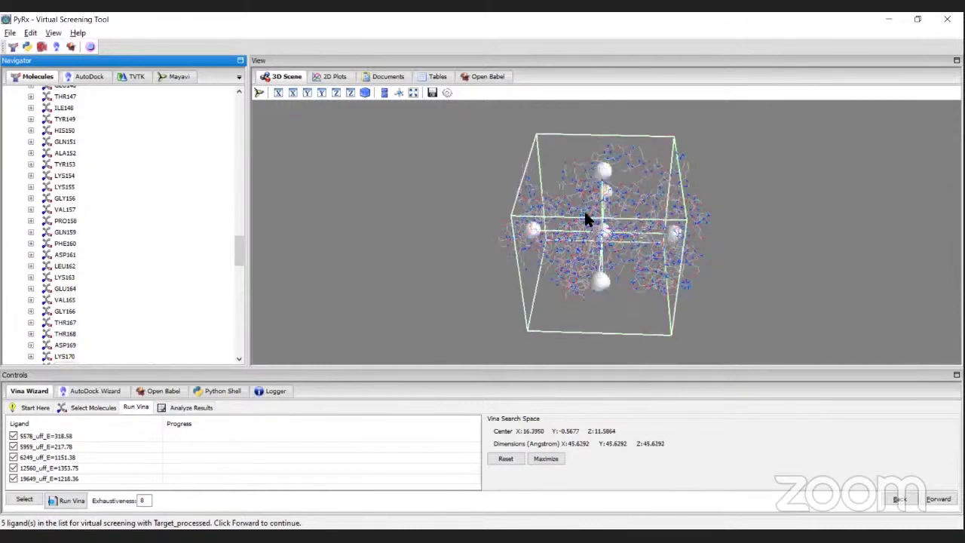
Reposition the Vina search box over the protein and resize it to about 47.89 × 60.53 × 45.14 Å
left_click_drag(600, 229, 617, 198)
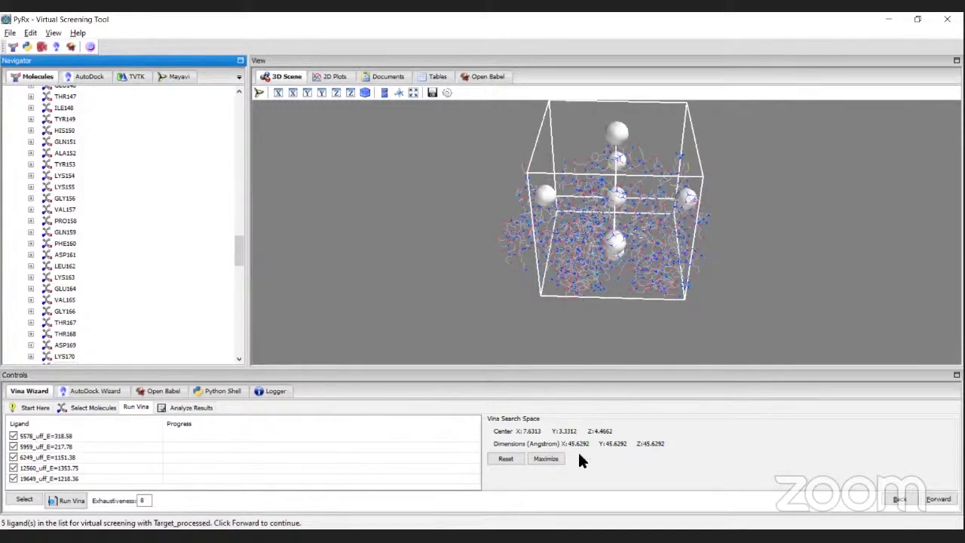
left_click_drag(614, 194, 531, 219)
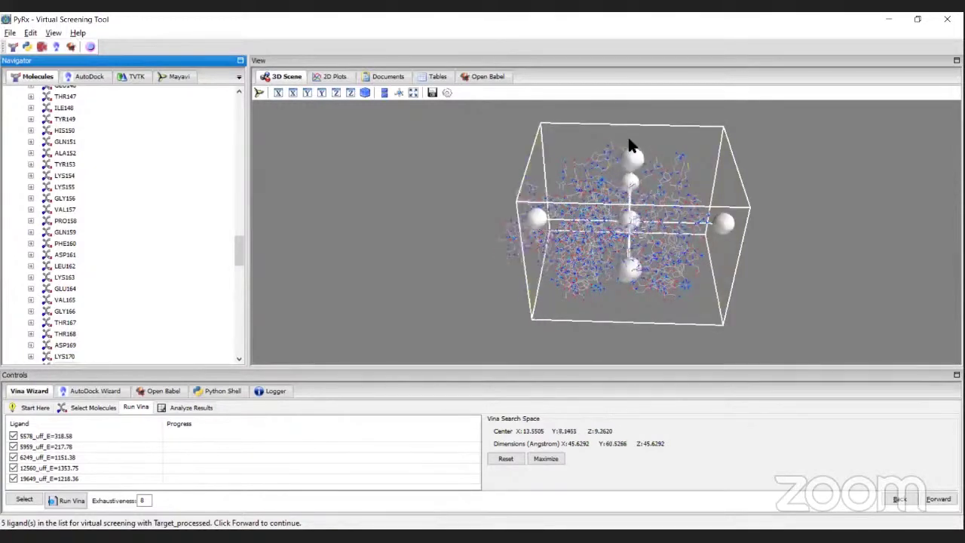
left_click_drag(631, 147, 631, 155)
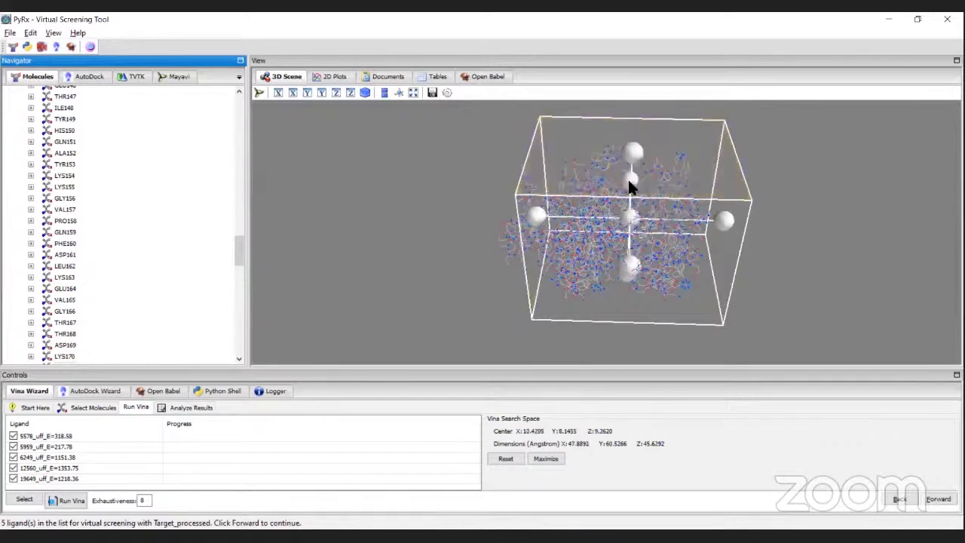
left_click_drag(631, 264, 632, 303)
mouse_move(624, 215)
left_mouse_down()
mouse_move(611, 216)
mouse_move(613, 205)
left_mouse_up()
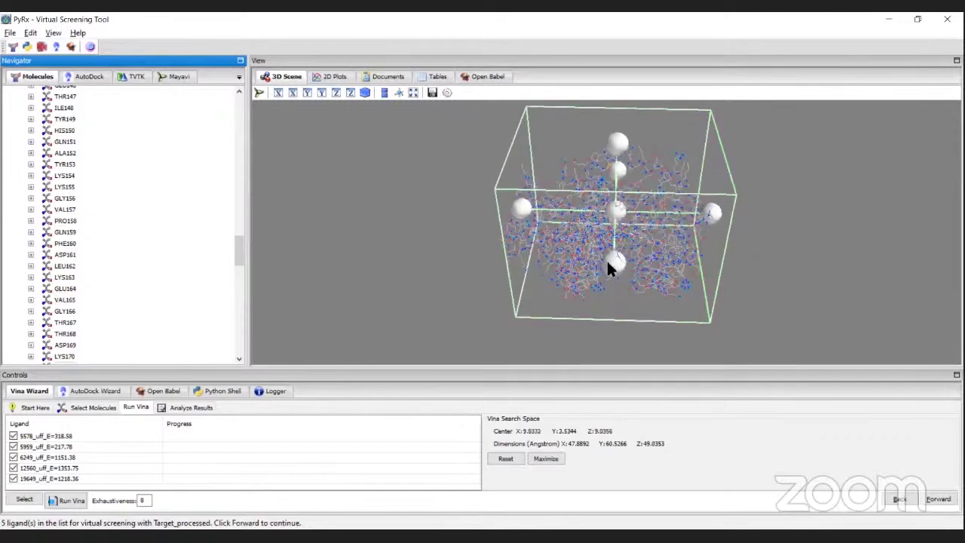
left_click_drag(607, 261, 614, 199)
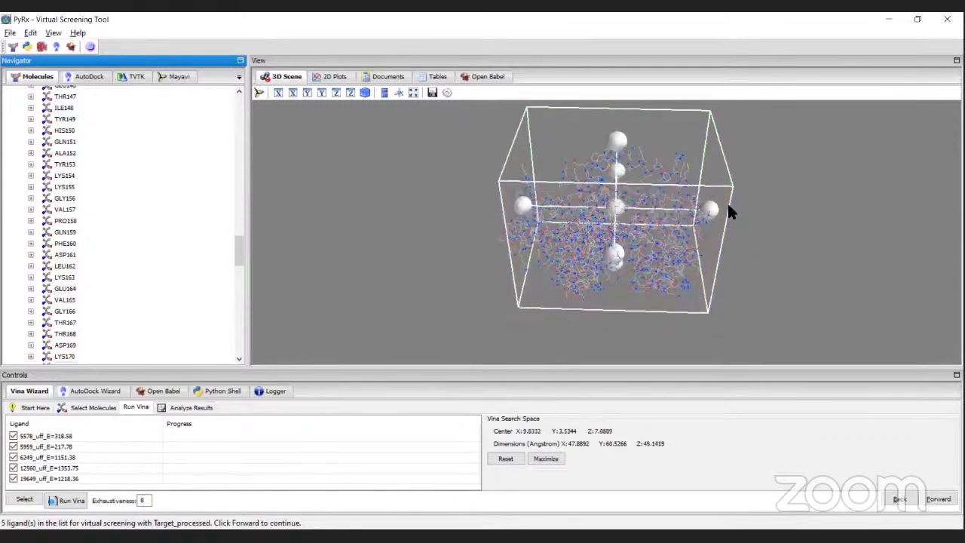
Move the search box centre to about X 14.64, Y -4.62, Z 3.62 so the box covers both protein lobes
left_click_drag(780, 211, 518, 260)
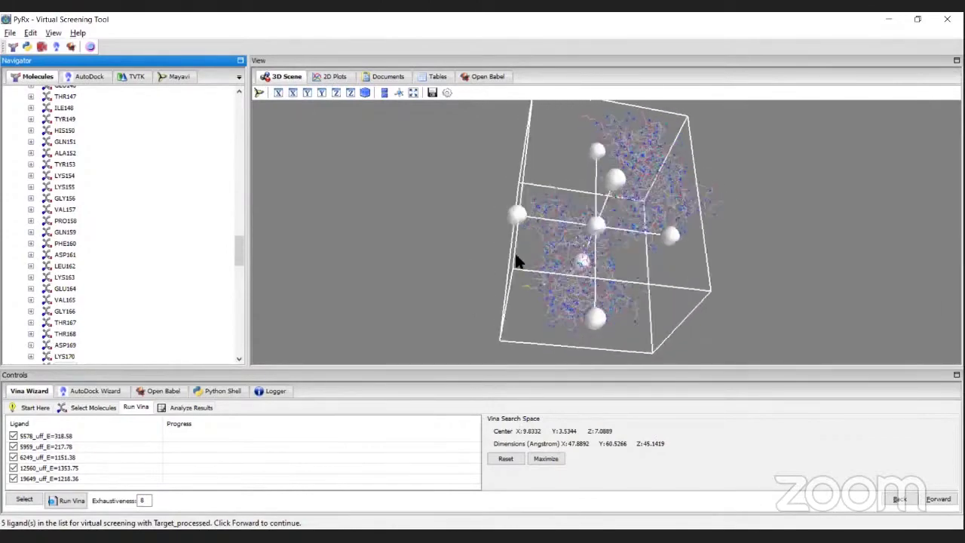
left_click_drag(595, 222, 612, 215)
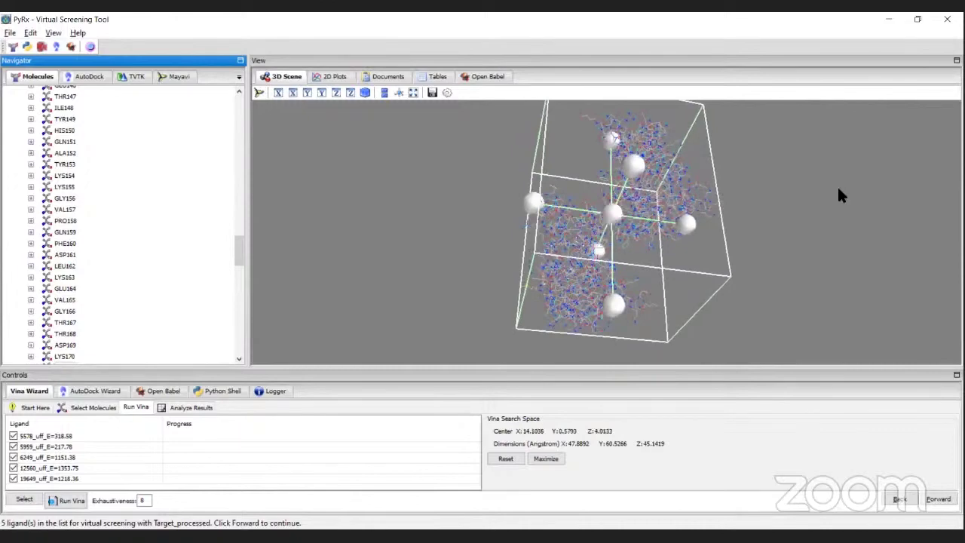
left_click_drag(838, 188, 885, 281)
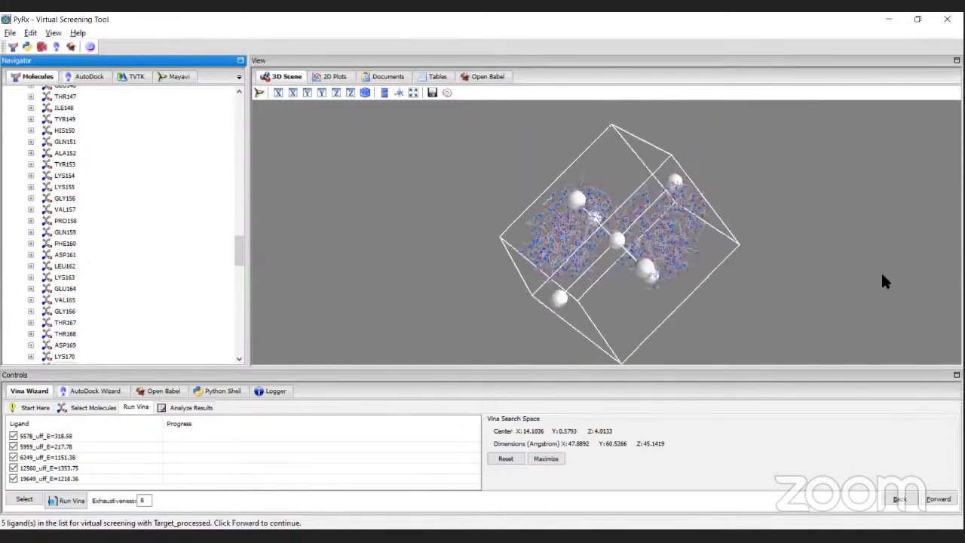
left_click_drag(620, 241, 624, 231)
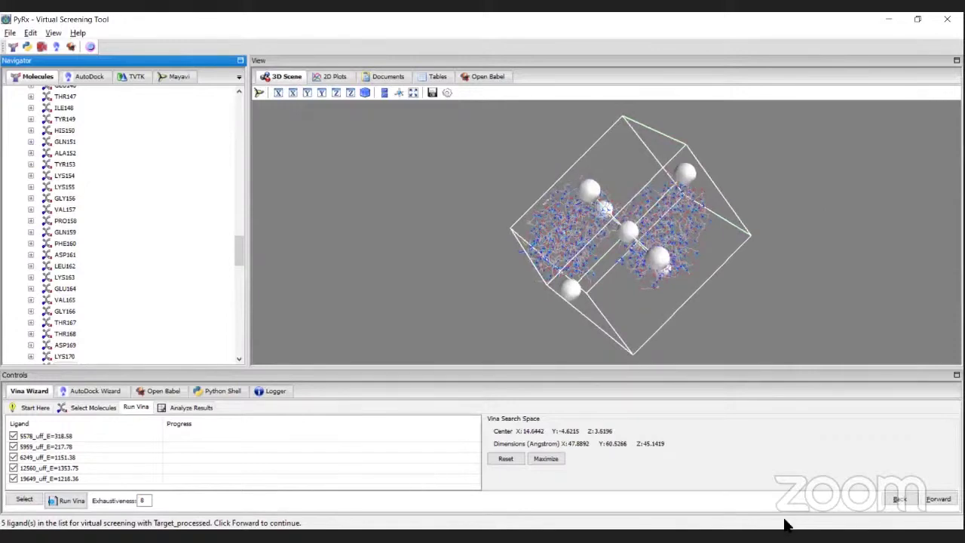
Start the Vina docking run for the five ligands and open the AutoDock navigator
left_click(947, 498)
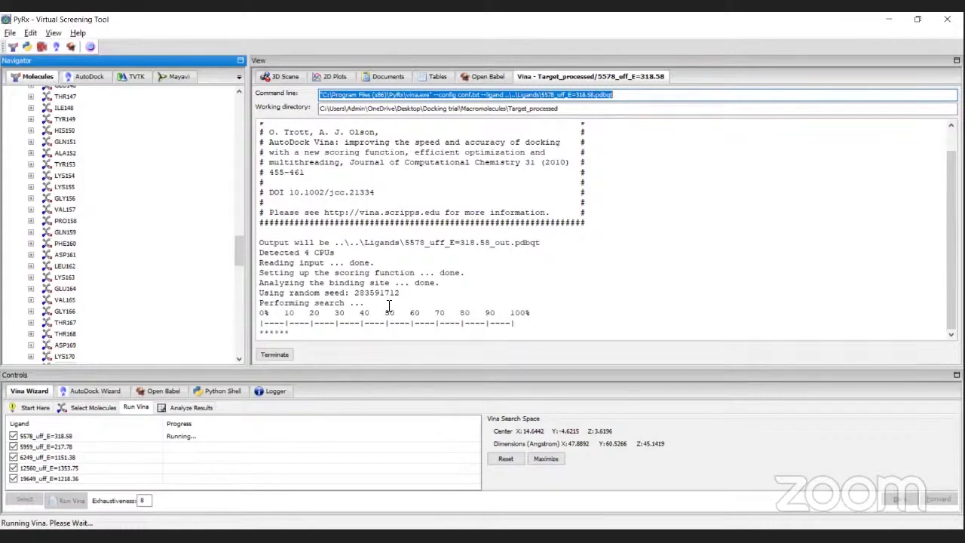
scroll(127, 173, "up", 6)
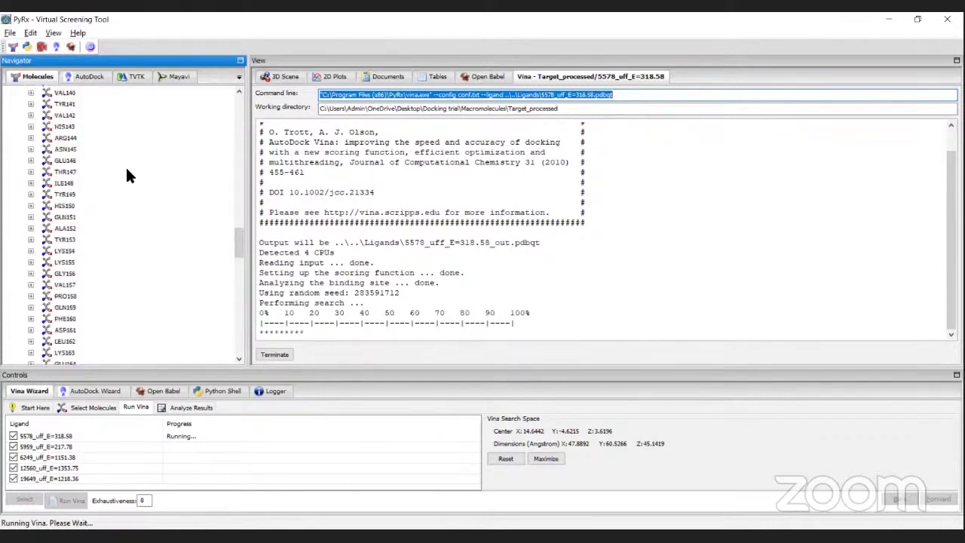
scroll(126, 174, "up", 17)
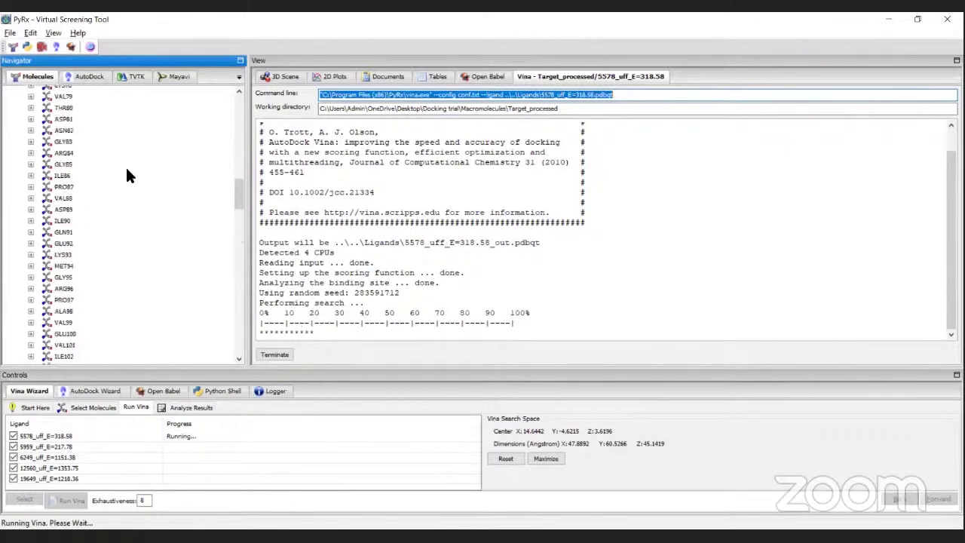
scroll(143, 170, "up", 5)
left_click_drag(238, 183, 238, 98)
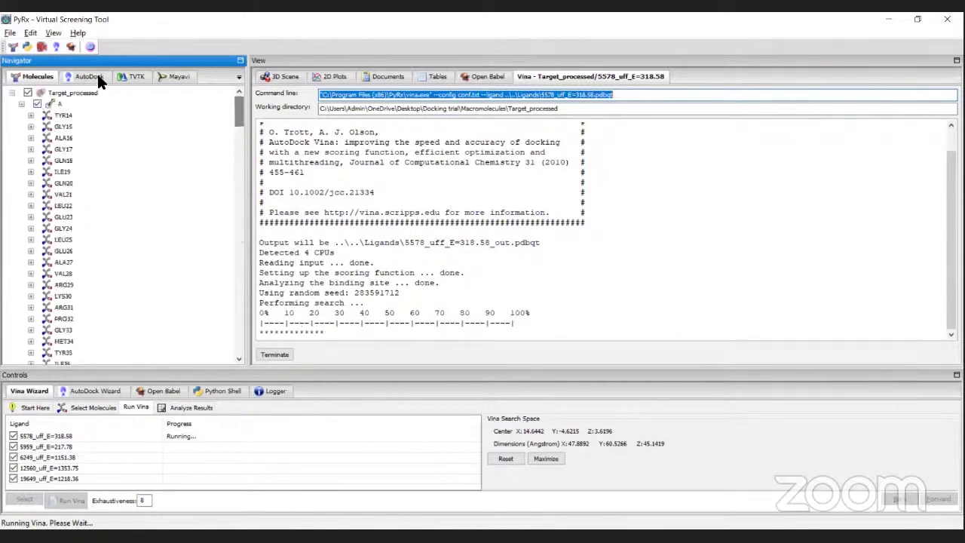
left_click(92, 76)
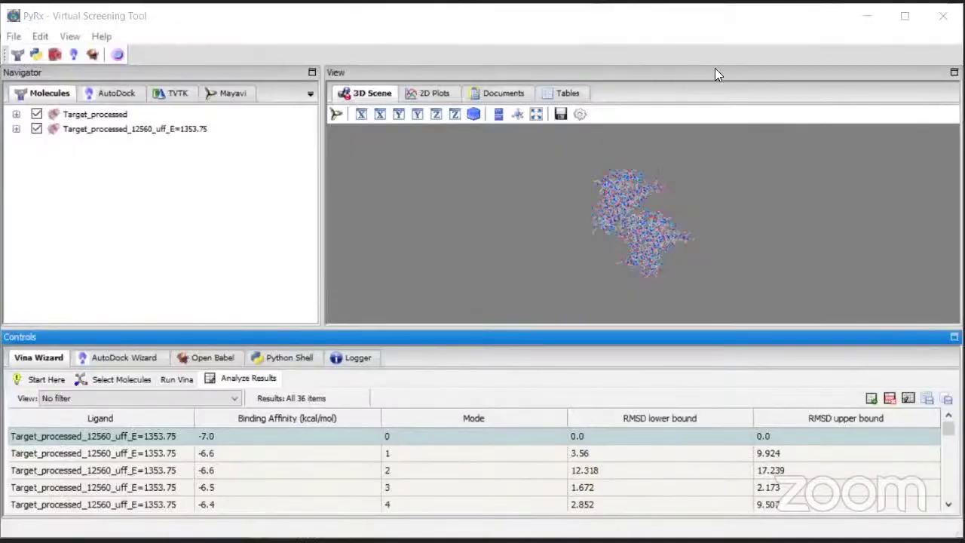
Bring the PyRx window with the Vina docking results into focus
left_click(217, 19)
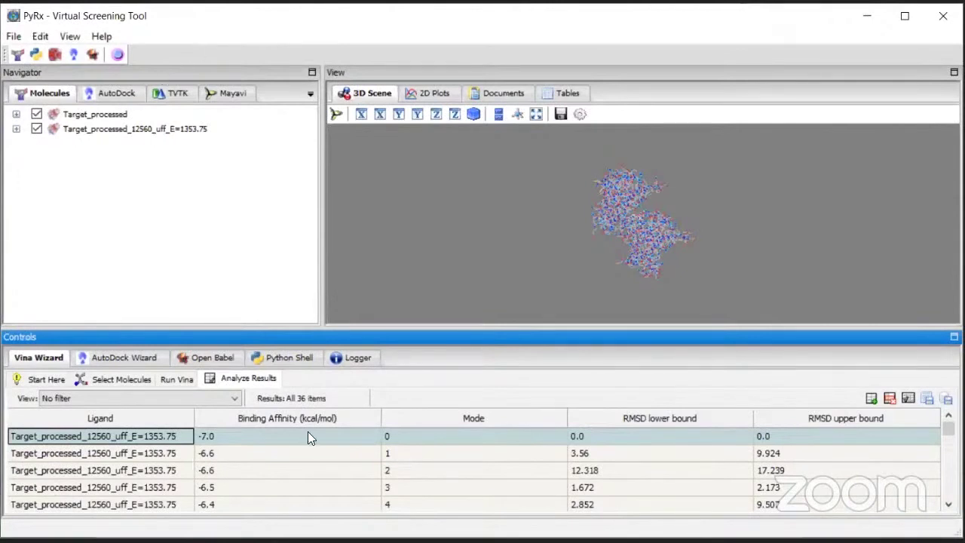
Examine the binding affinities, modes and RMSD bounds of the docking poses in the Vina results table
scroll(211, 469, "down", 1)
scroll(211, 472, "up", 1)
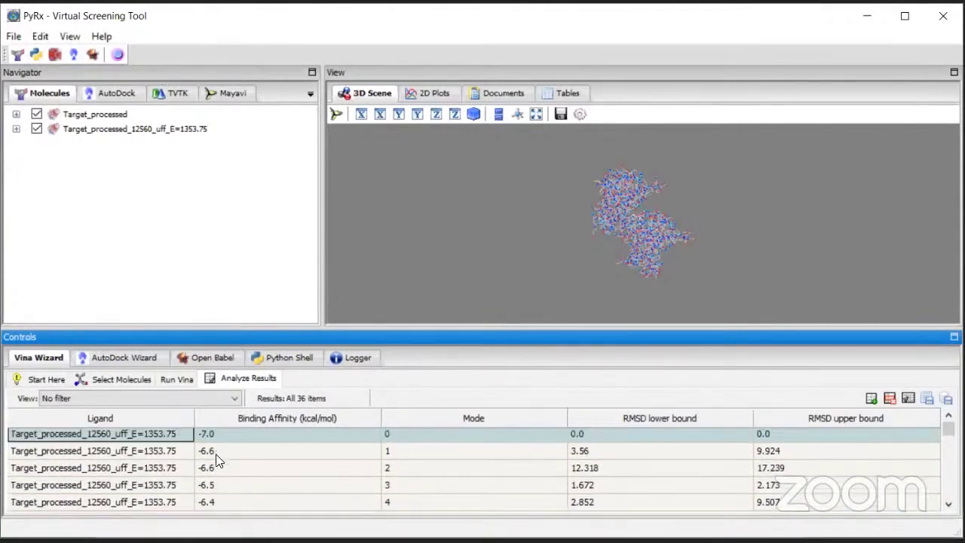
scroll(393, 446, "up", 1)
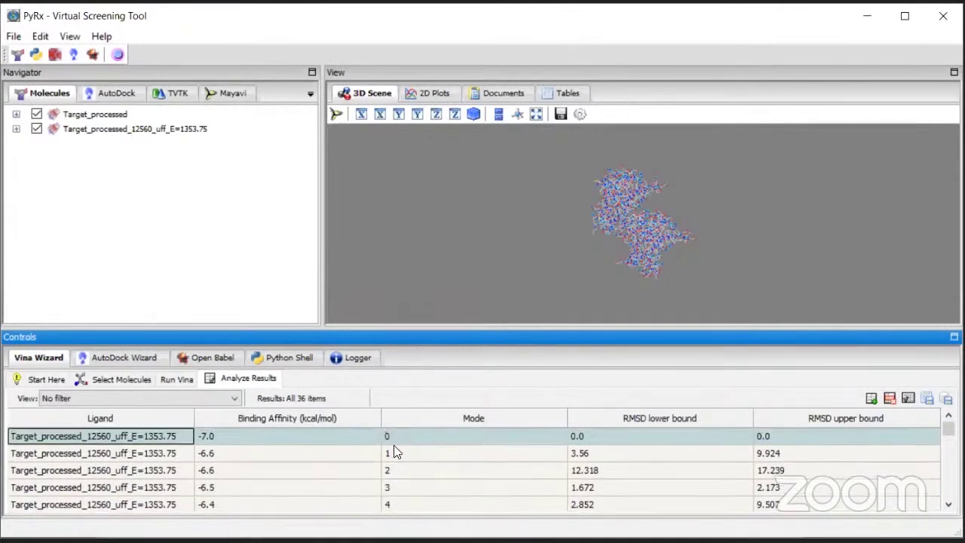
scroll(188, 471, "down", 1)
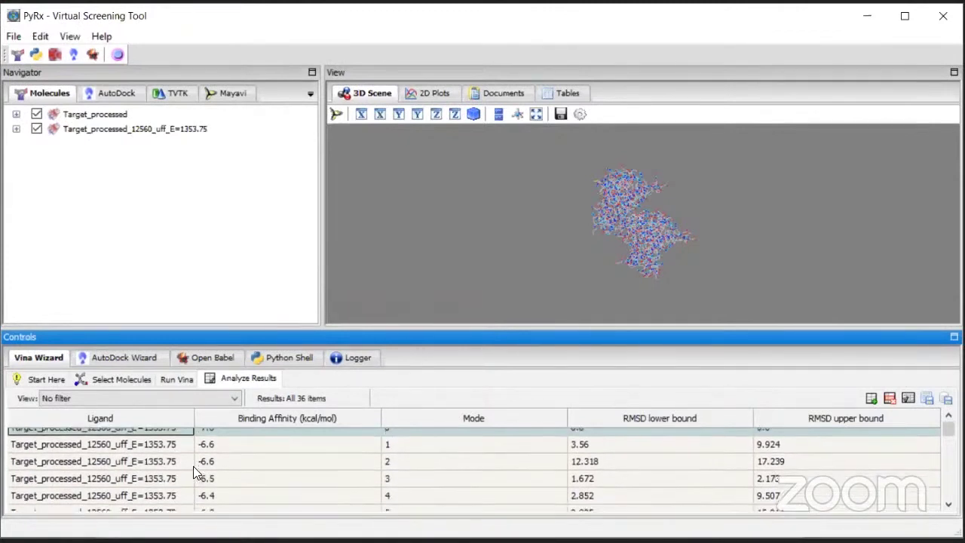
scroll(193, 465, "up", 1)
scroll(196, 467, "down", 1)
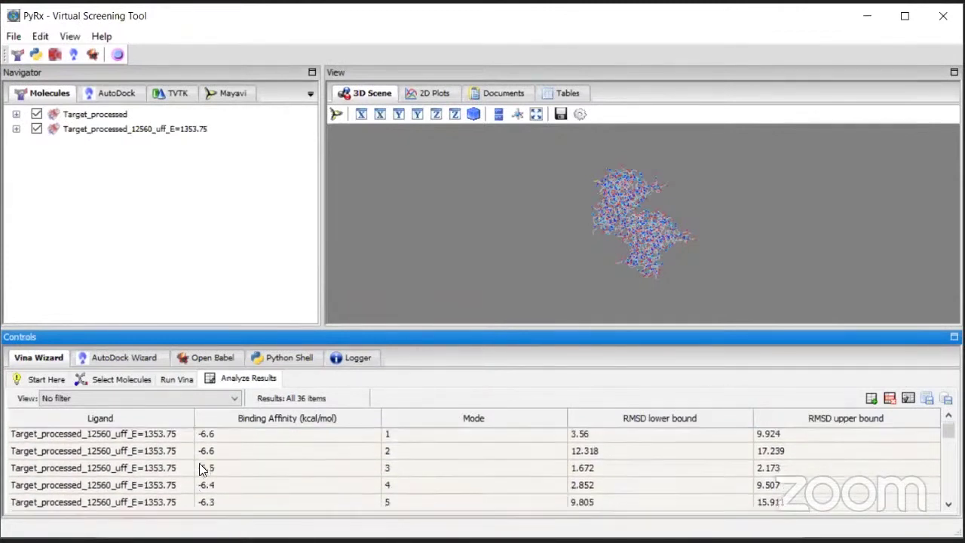
scroll(854, 436, "up", 1)
Save the docking results as the CSV file result.csv in the Docking trial folder and close the docking program
left_click(853, 435)
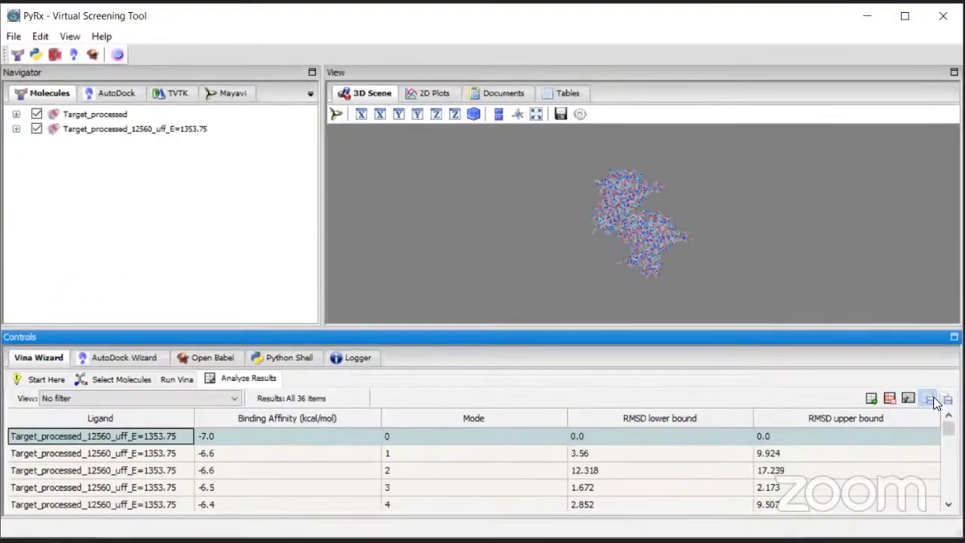
left_click(827, 385)
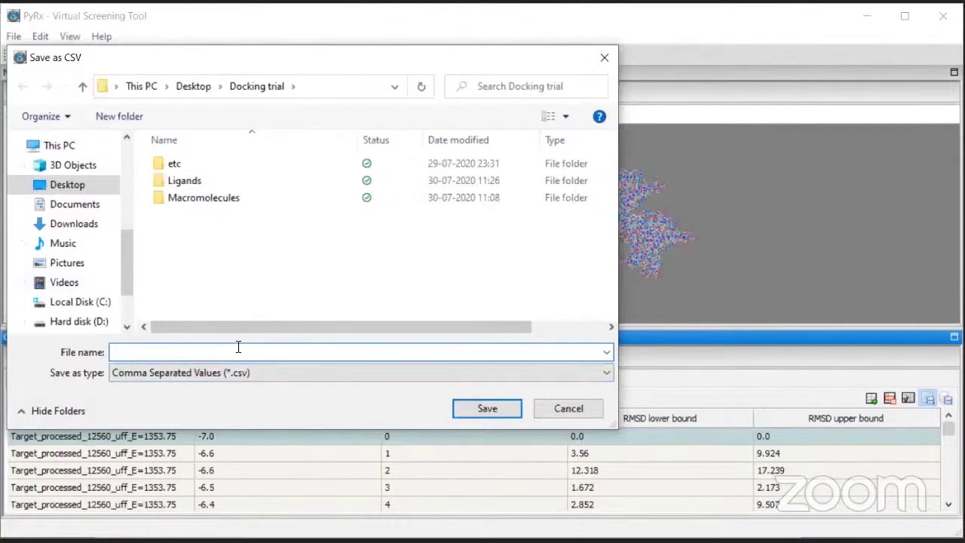
type("result.csv")
left_click(459, 405)
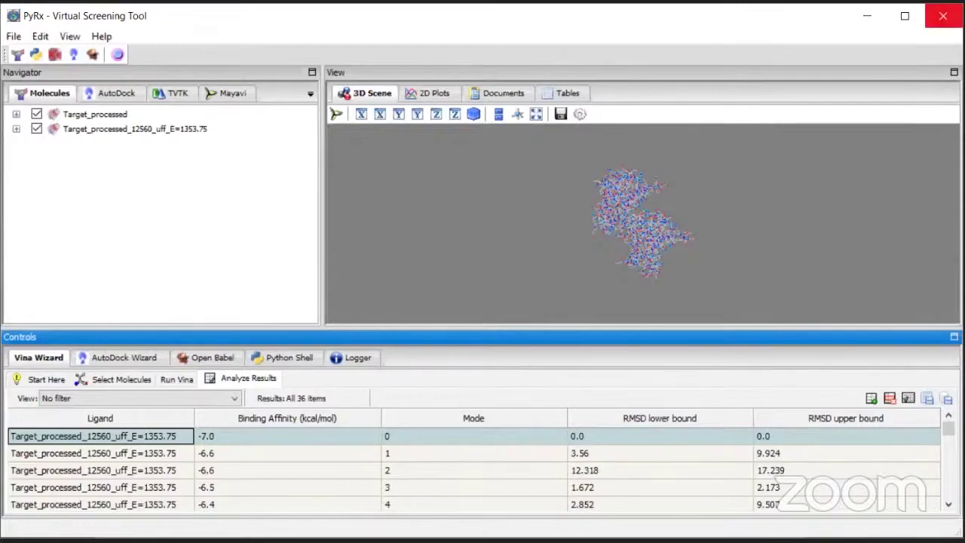
left_click(942, 15)
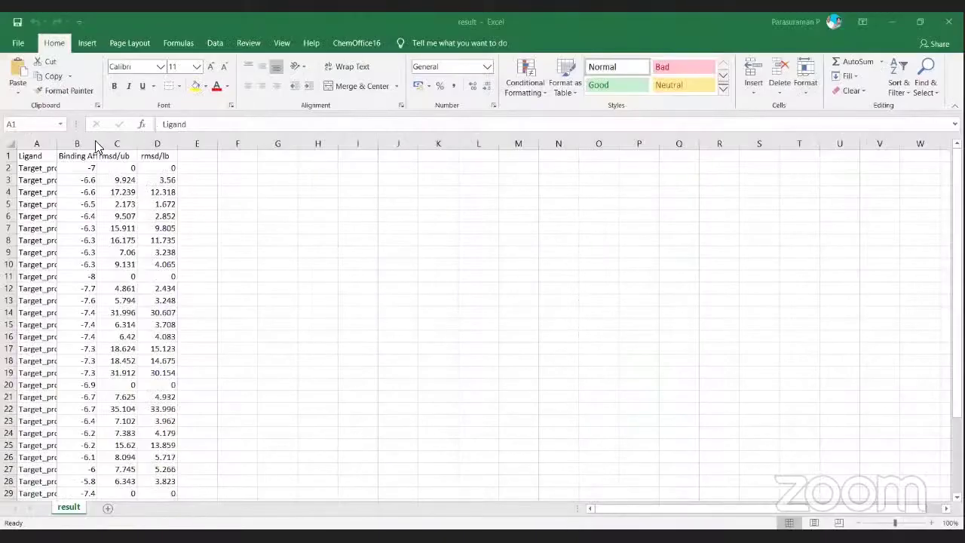
In the result sheet in Excel, fit the widths of columns A to D to their contents
double_click(56, 144)
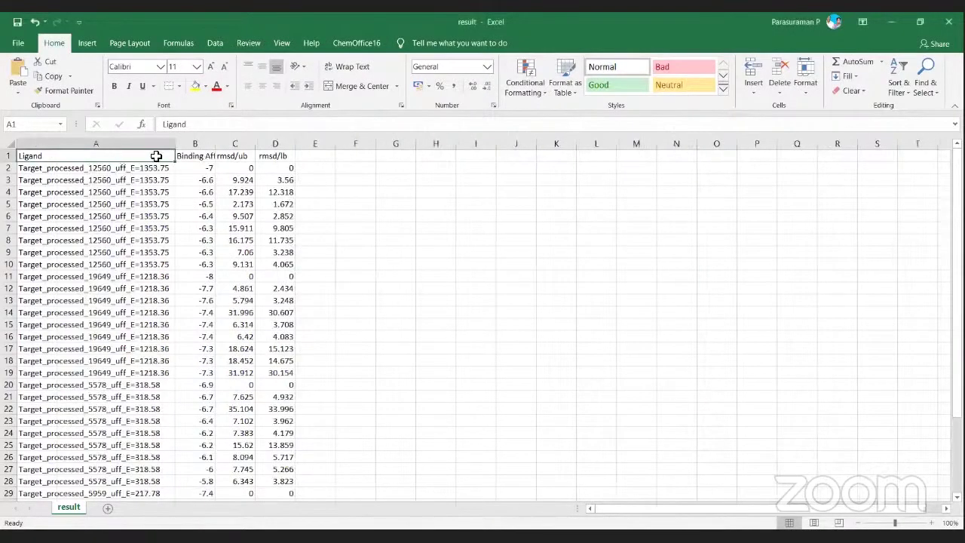
double_click(220, 143)
double_click(276, 144)
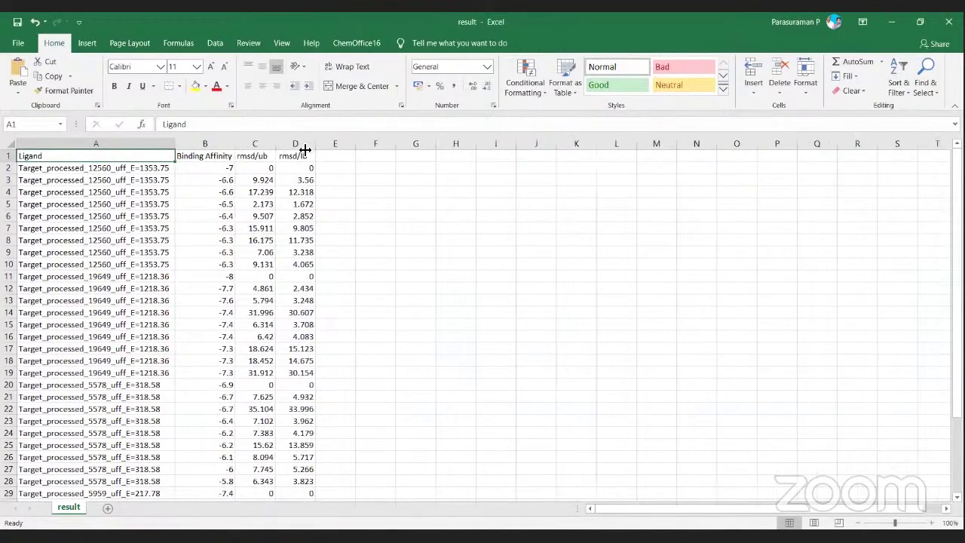
double_click(311, 144)
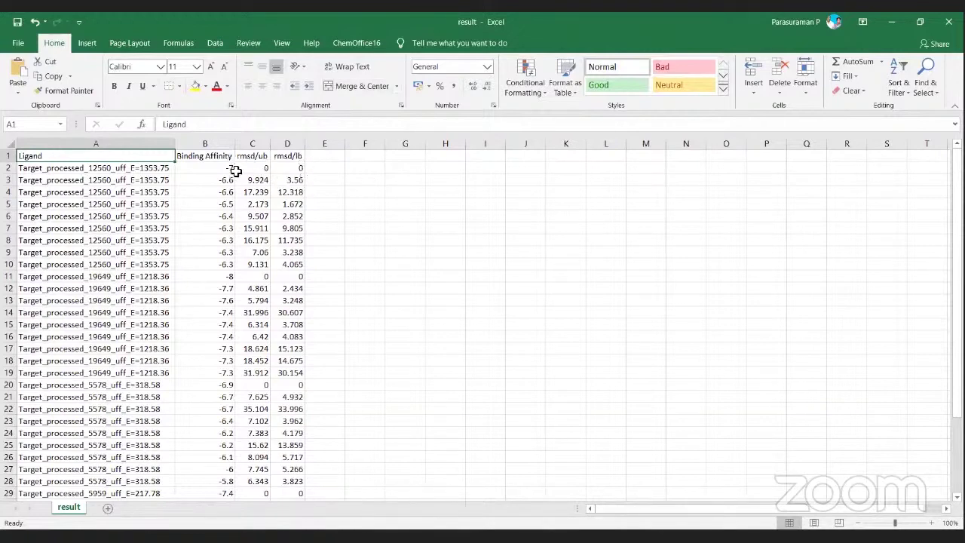
Examine the binding affinities in the zero-RMSD rows of the different ligands
left_click_drag(268, 172, 295, 166)
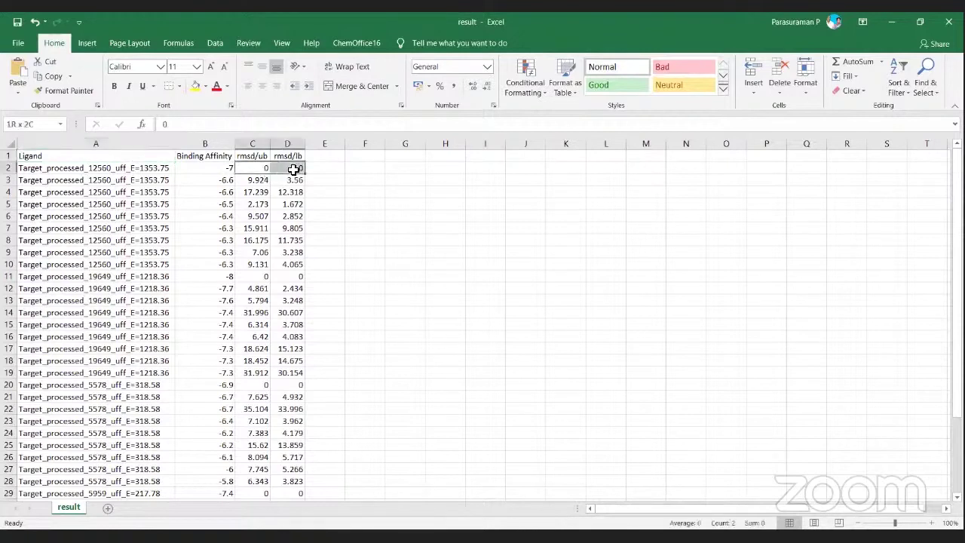
left_click(398, 188)
left_click(225, 169)
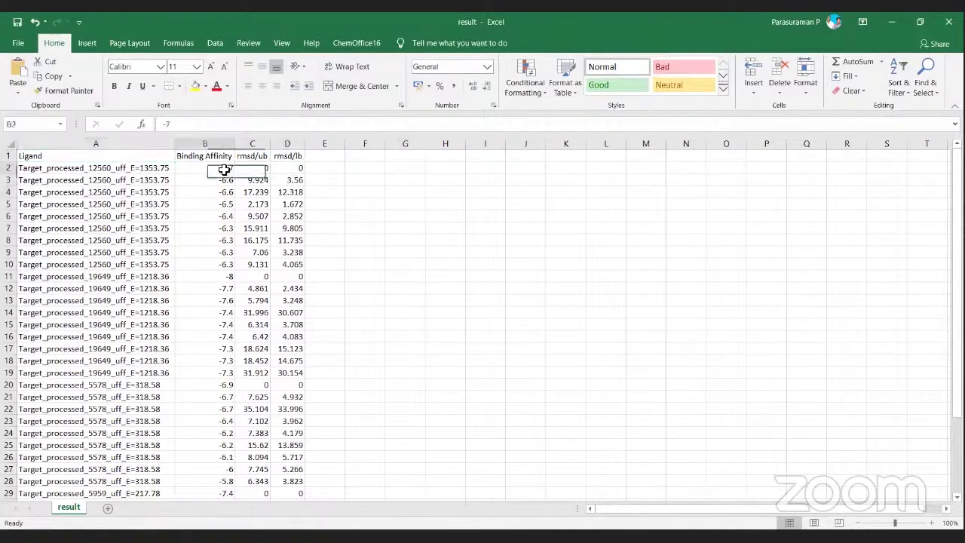
left_click(229, 277)
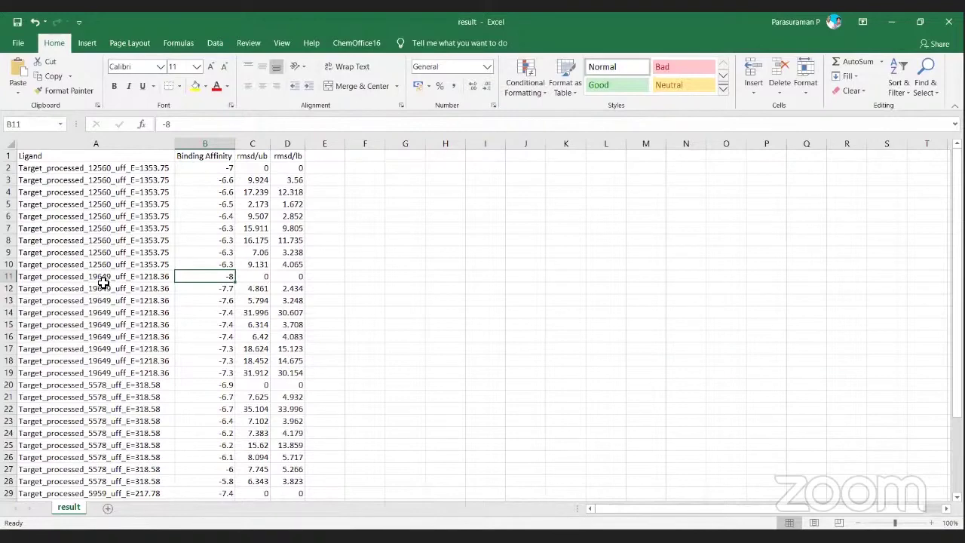
scroll(222, 276, "down", 2)
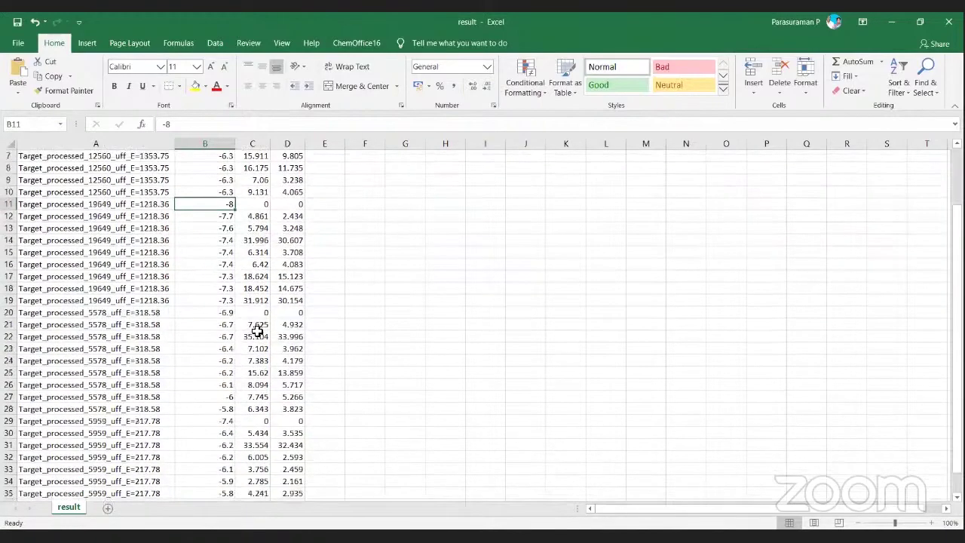
scroll(264, 377, "down", 1)
scroll(317, 343, "up", 3)
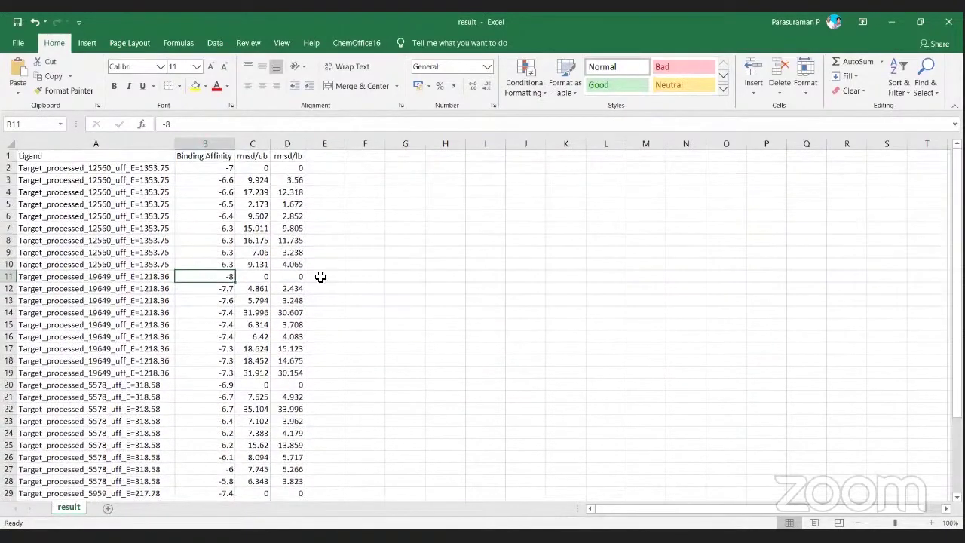
Enter the headings "Compound code" in H7 and "Binding affiniting" in I7, and fit both columns to their text
left_click(463, 230)
type("C")
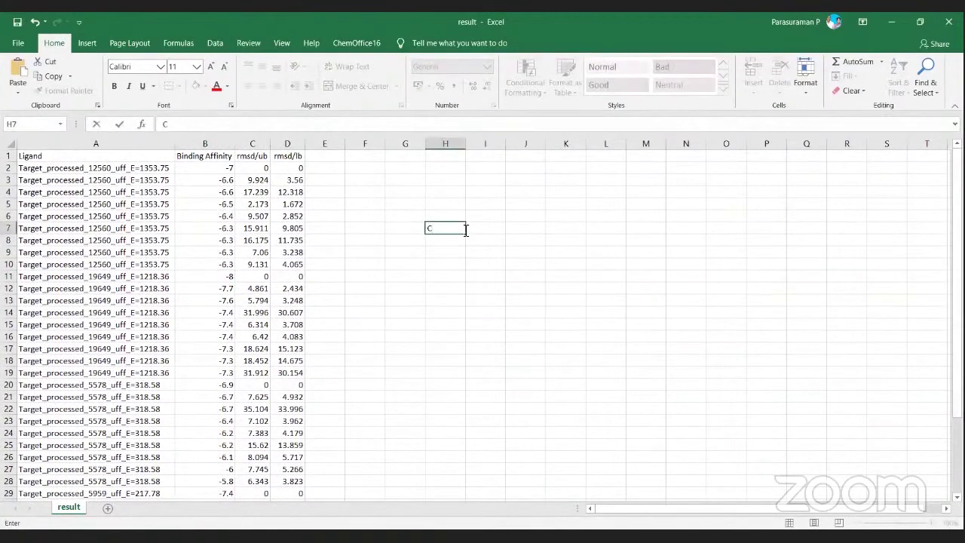
type("ompound code")
key("Tab")
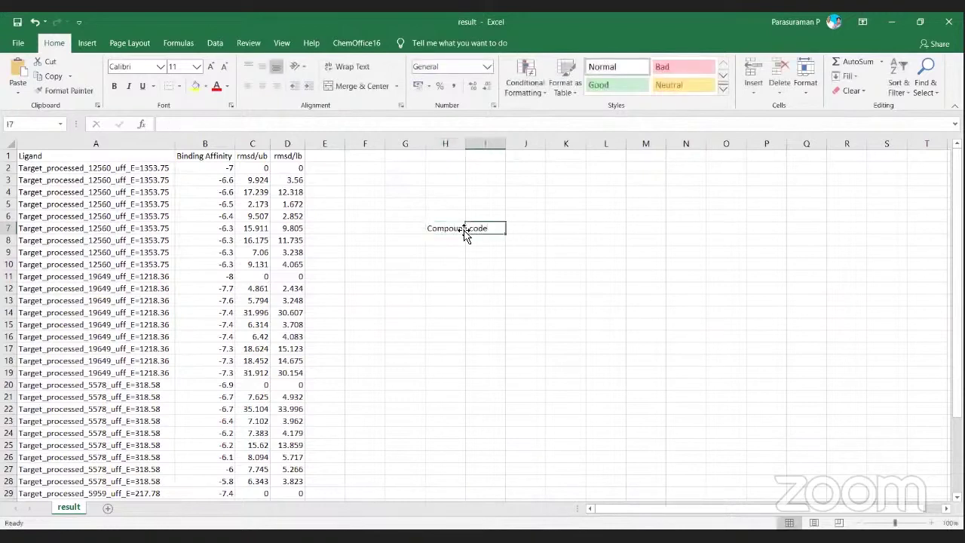
type("B")
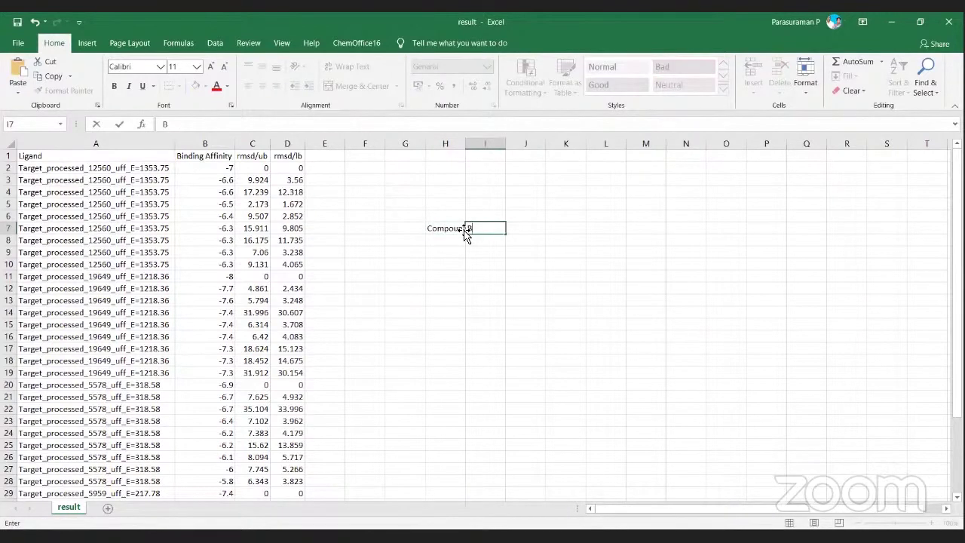
type("inding afinit")
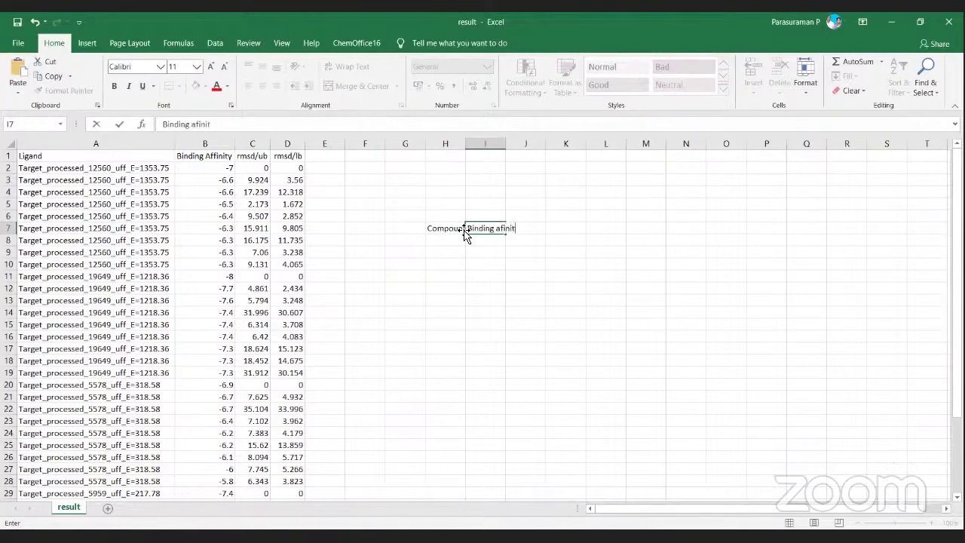
type("ing")
left_click(503, 230)
type("f")
left_click(563, 226)
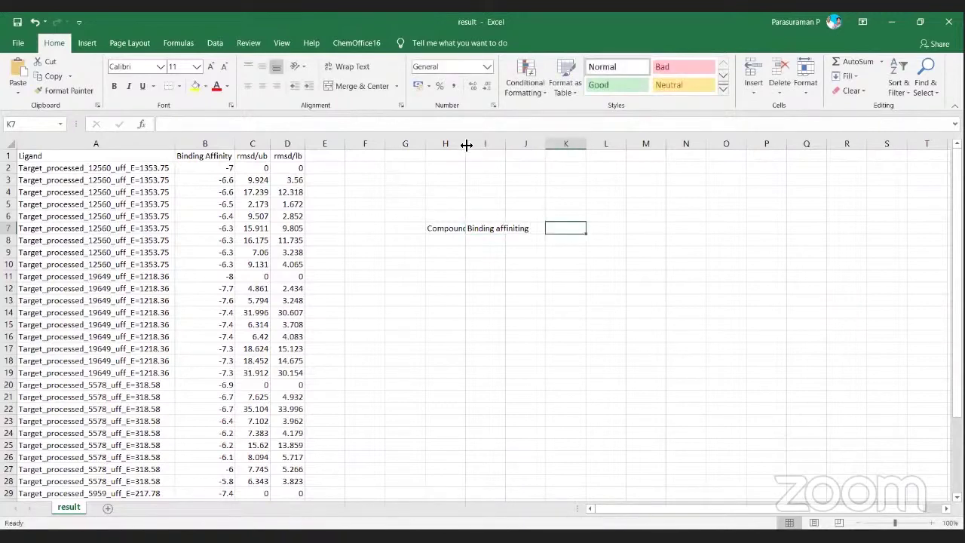
double_click(466, 145)
double_click(530, 144)
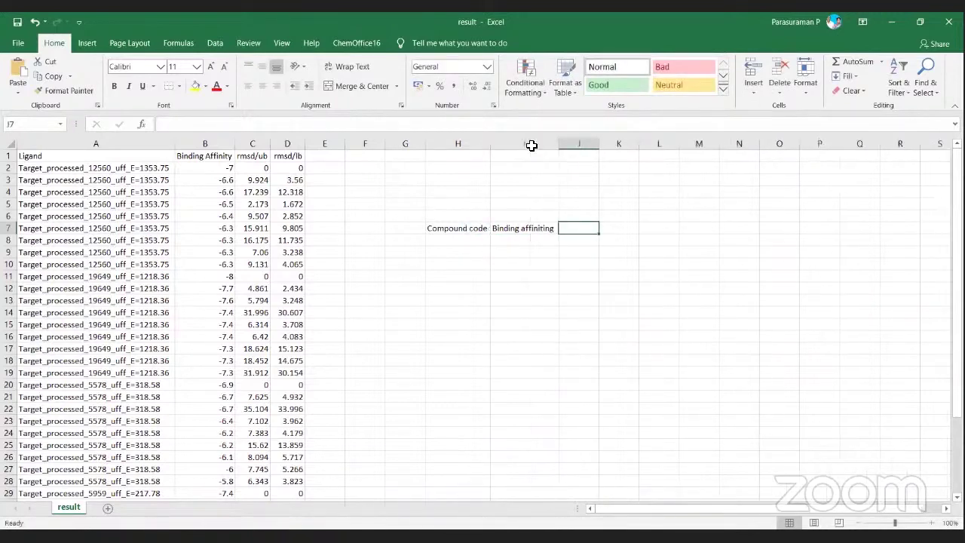
Add the headings "Binding site" in J7 and "Distance" in K7, and fit column J to its text
double_click(579, 230)
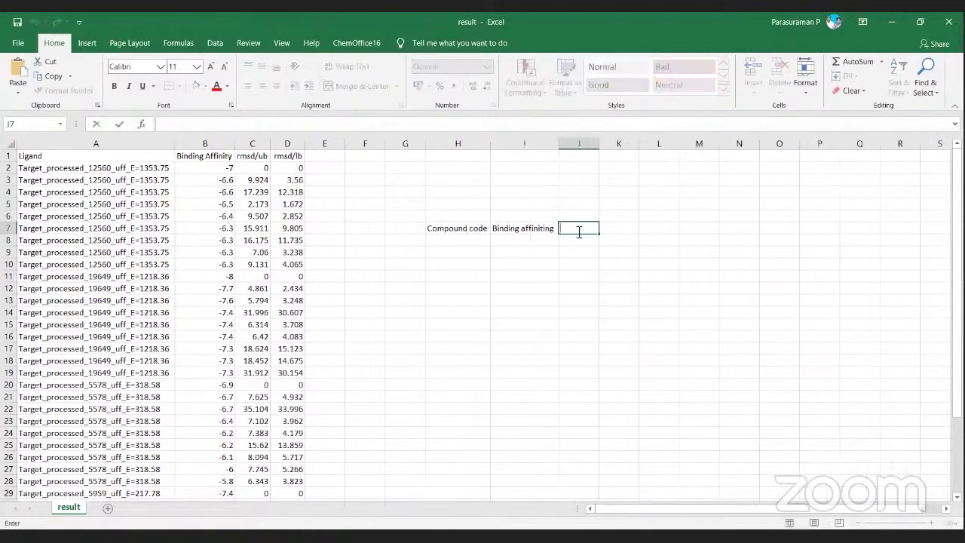
type("Av")
type("b")
key("BackSpace")
type("Binding site")
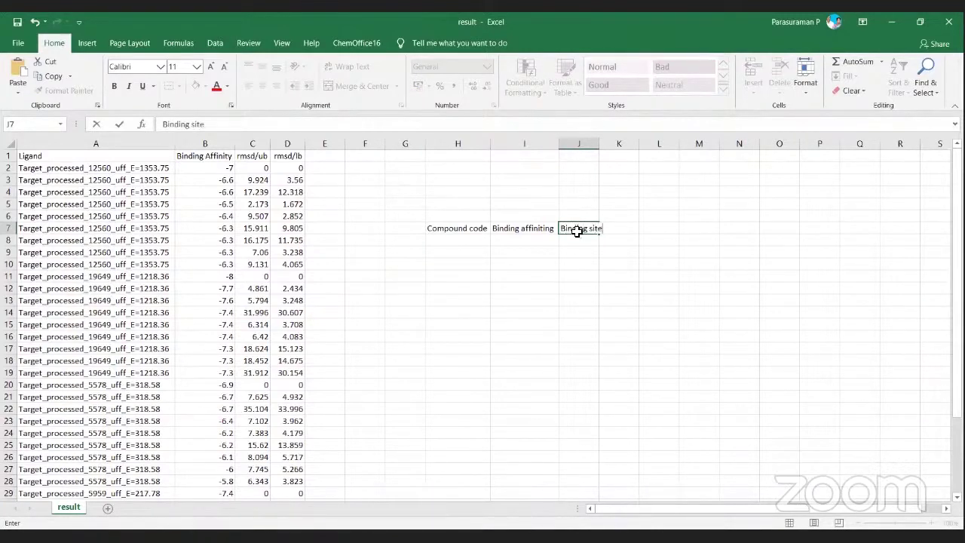
key("Tab")
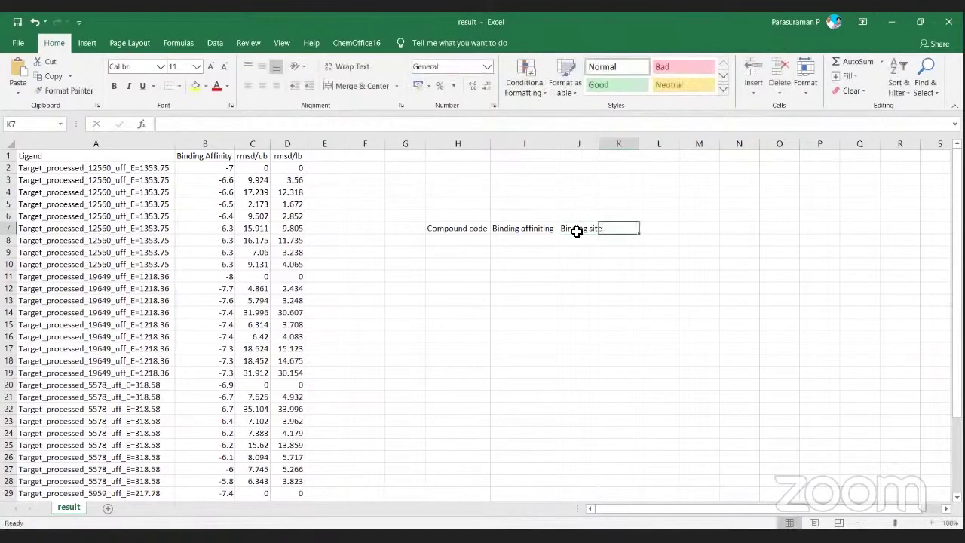
type("Dist")
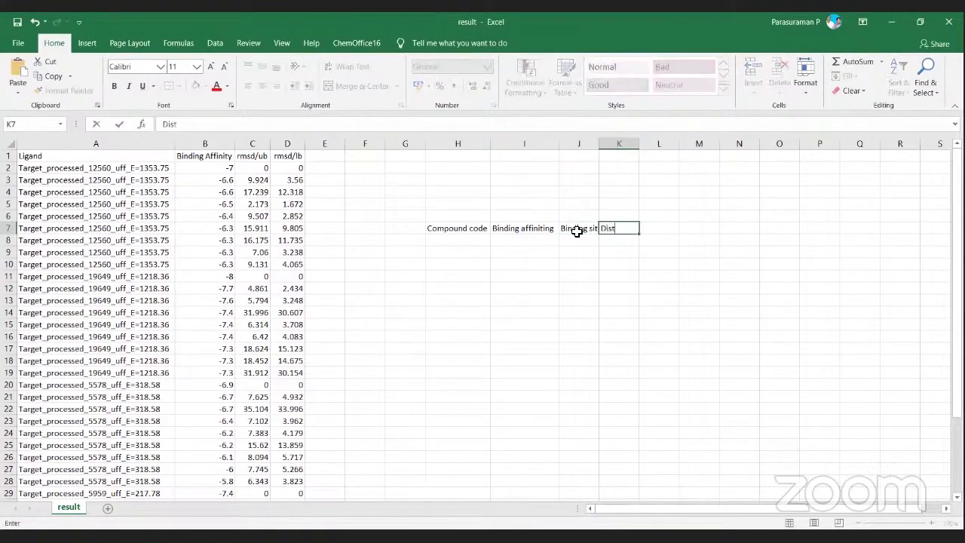
type("ance")
left_click(608, 263)
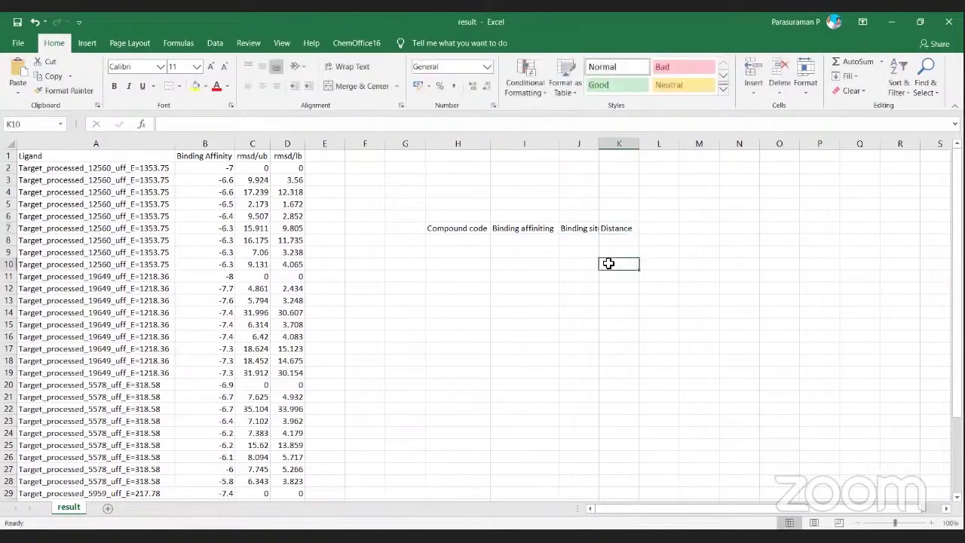
double_click(600, 136)
Enter the compound codes 1 to 5 in cells H8 to H12
left_click(446, 240)
type("1")
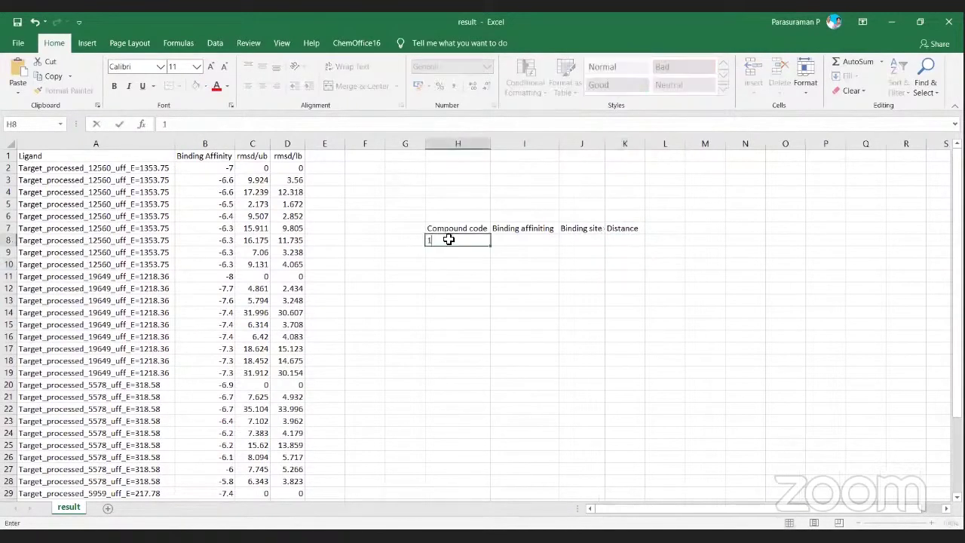
key("Return")
type("2")
key("Return")
type("3")
key("Return")
type("4")
key("Return")
type("5")
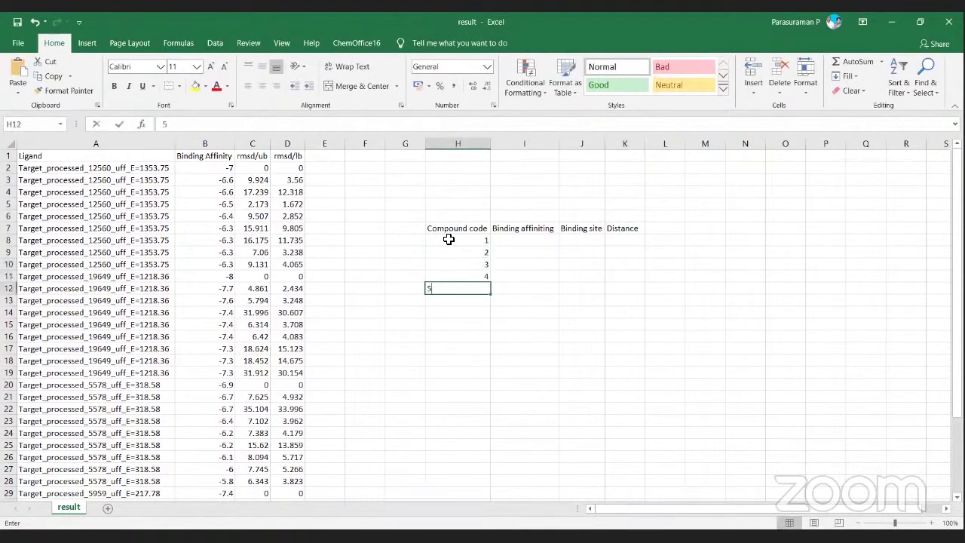
key("Return")
Copy the zero-RMSD binding affinities of the first two ligands, from B2 and B11, into I8 and I9
left_click(520, 236)
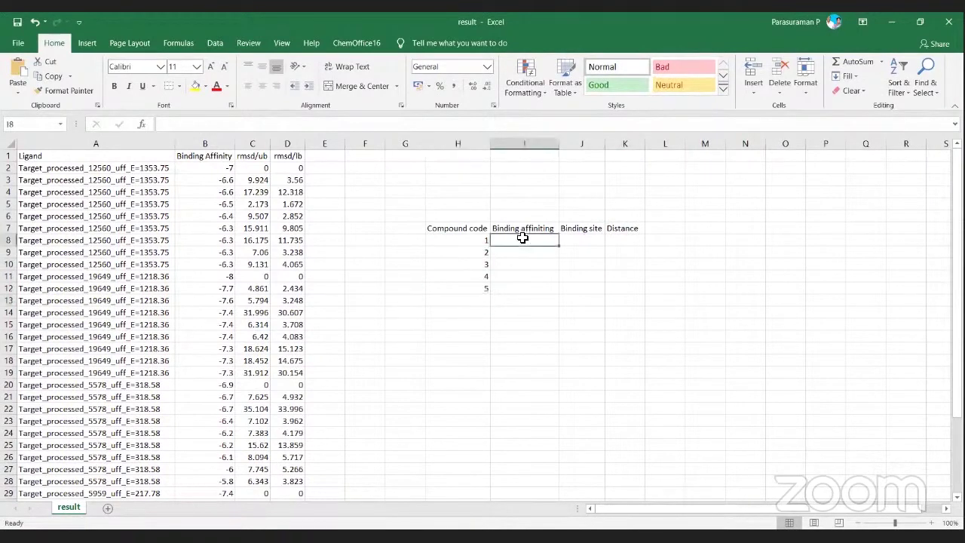
left_click(230, 169)
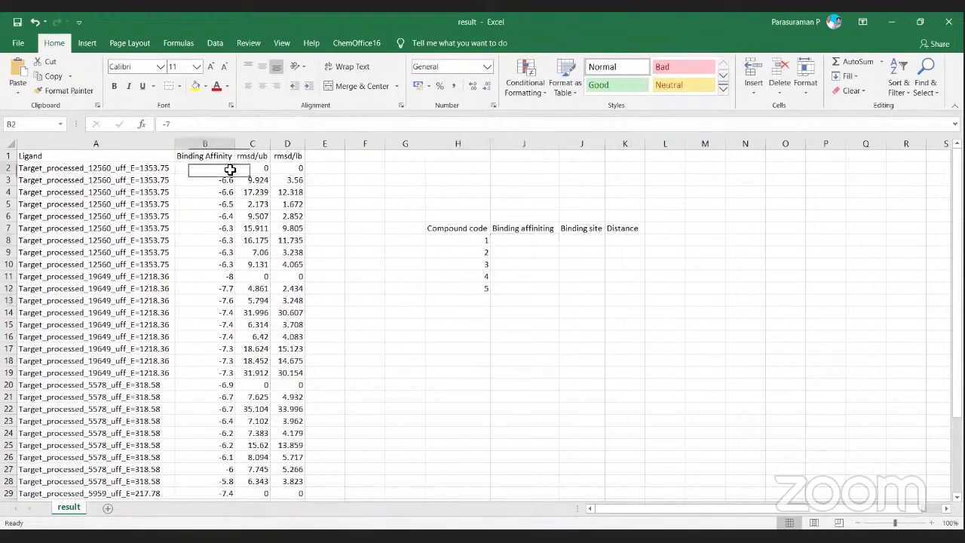
key("ctrl+c")
left_click(521, 240)
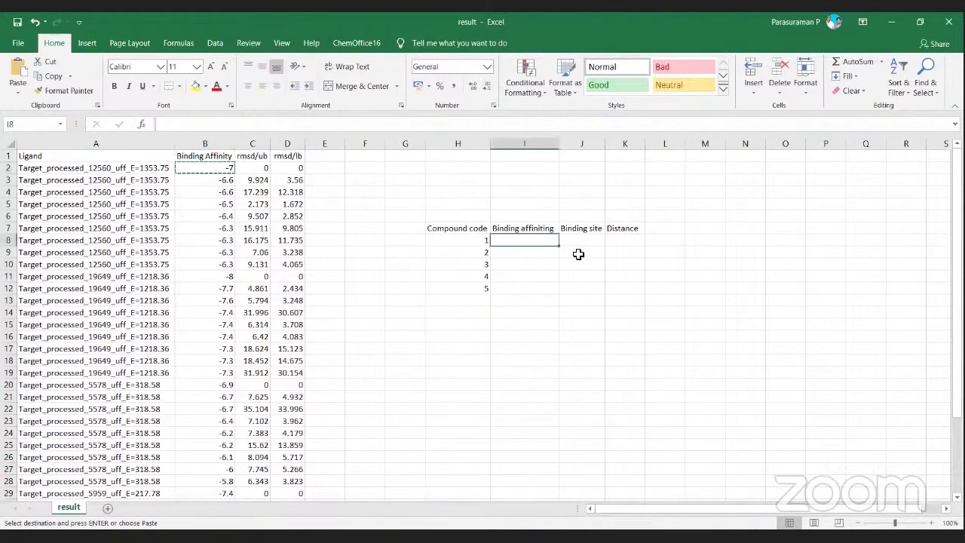
key("ctrl+v")
left_click(226, 276)
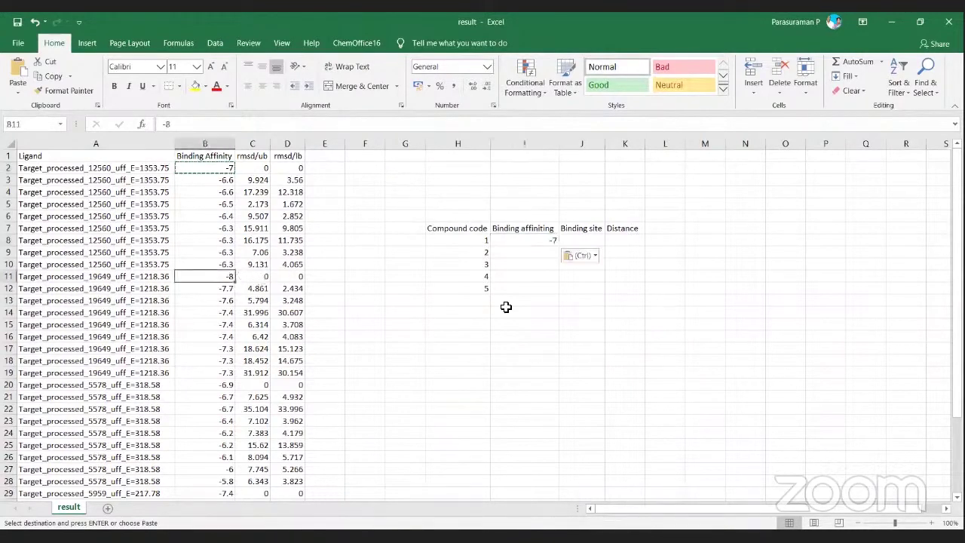
key("ctrl+c")
left_click(547, 253)
key("ctrl+v")
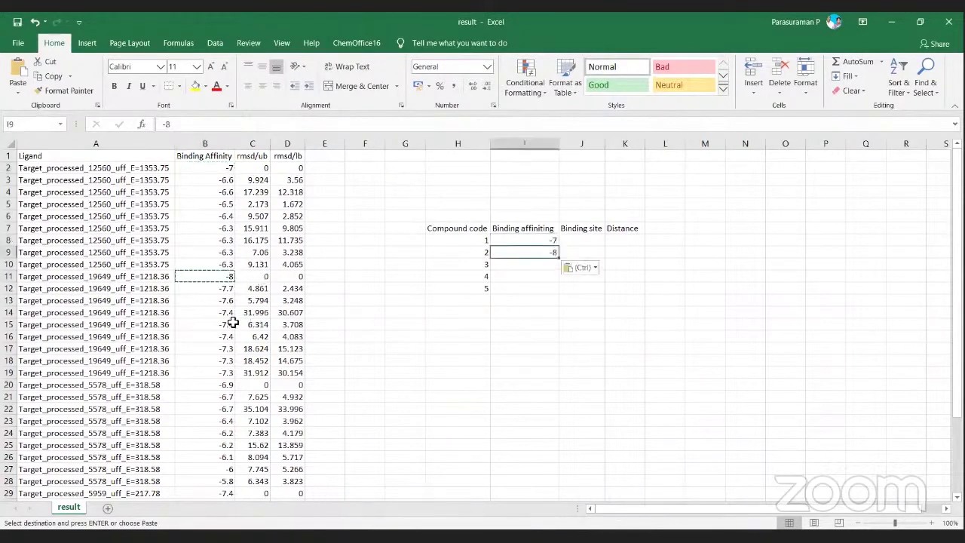
Copy the zero-RMSD binding affinities of the third and fourth ligands, from B20 and B29, into I10 and I11
left_click(226, 384)
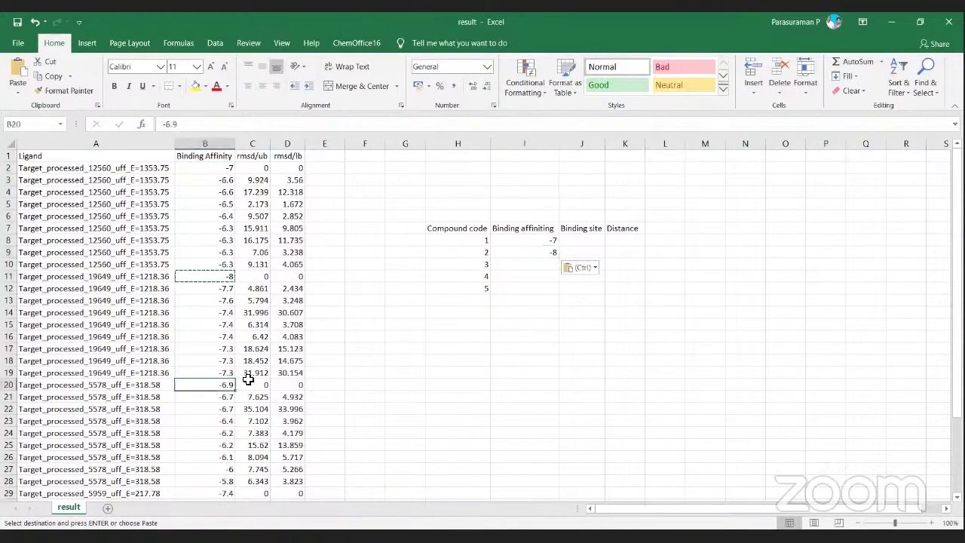
key("ctrl+c")
left_click(543, 264)
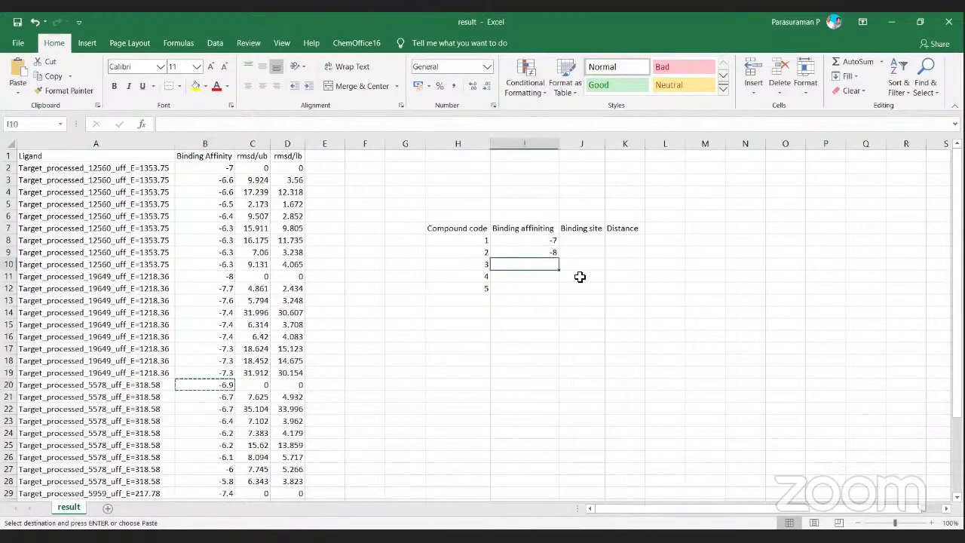
key("ctrl+v")
scroll(345, 332, "down", 3)
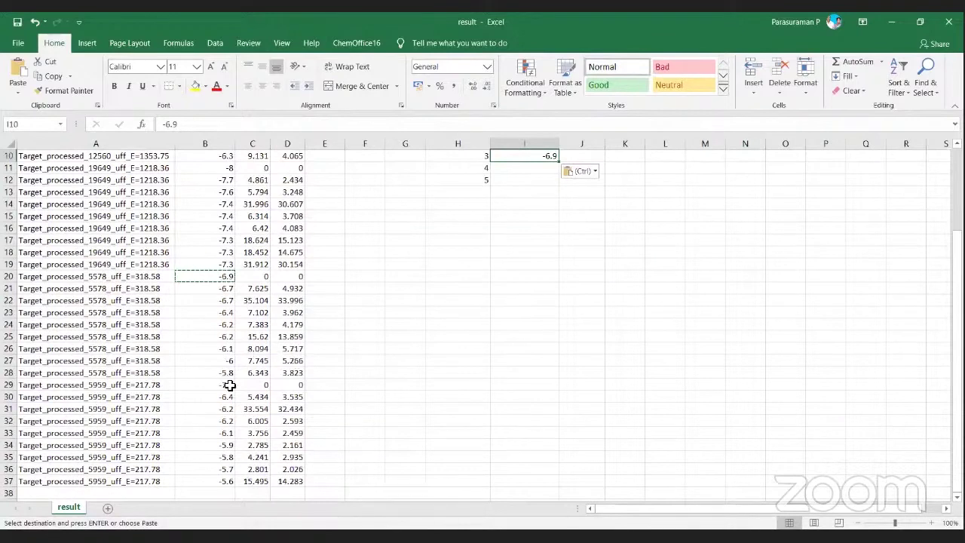
left_click(230, 385)
key("ctrl+c")
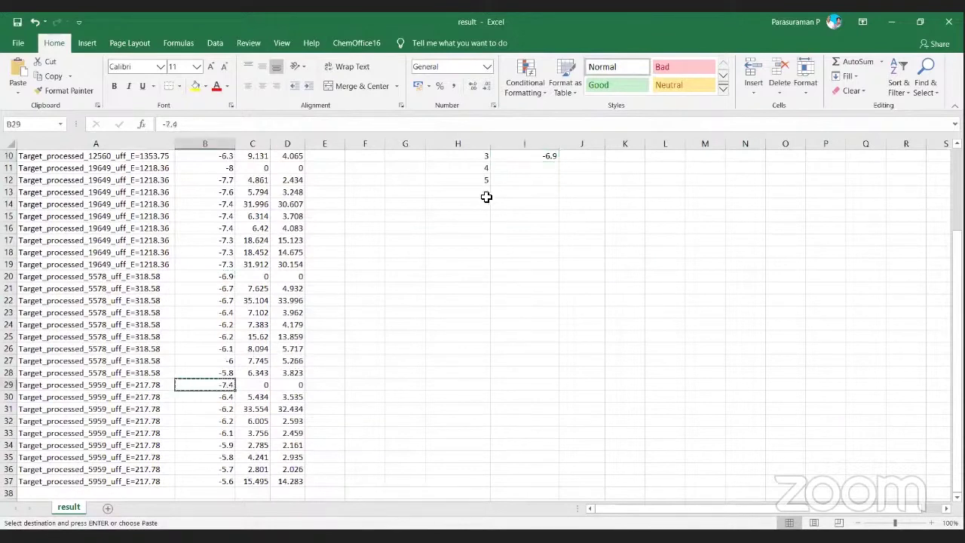
left_click(551, 167)
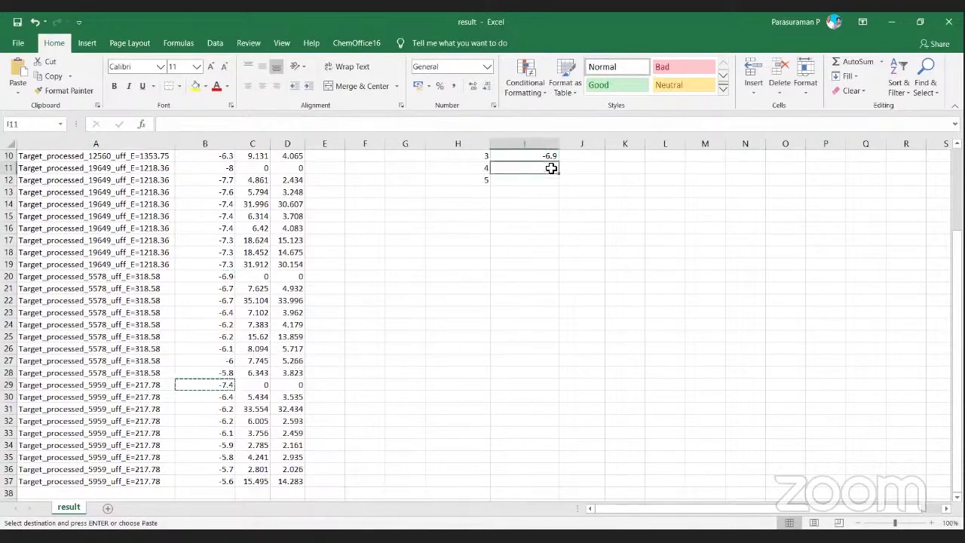
key("ctrl+v")
scroll(308, 334, "down", 2)
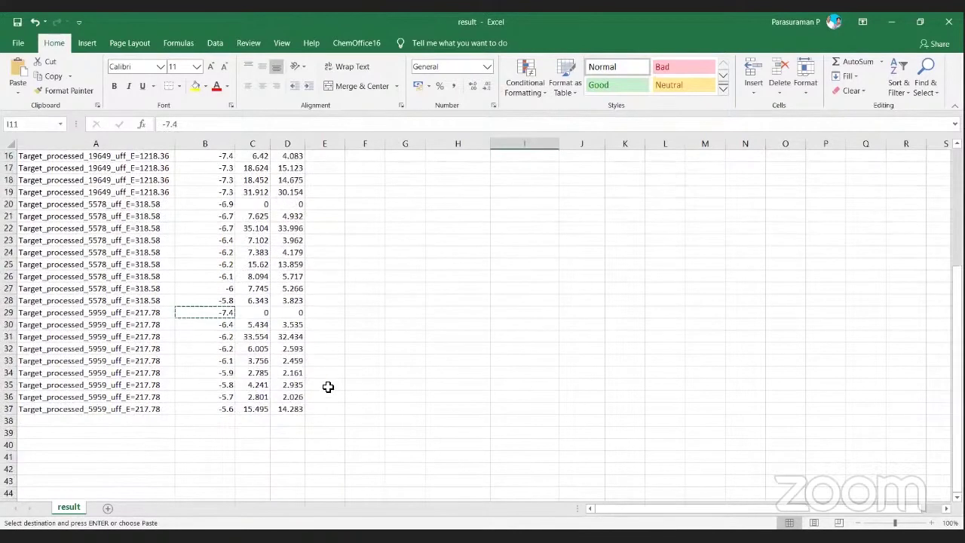
scroll(332, 381, "up", 2)
scroll(364, 354, "up", 3)
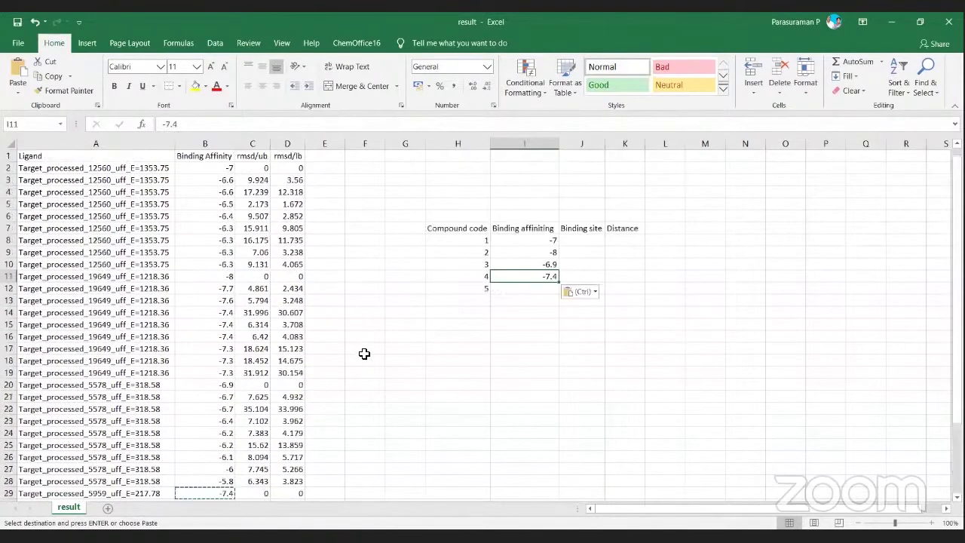
Delete the unused compound code 5 from cell H12
left_click(484, 293)
key("Escape")
left_click(581, 312)
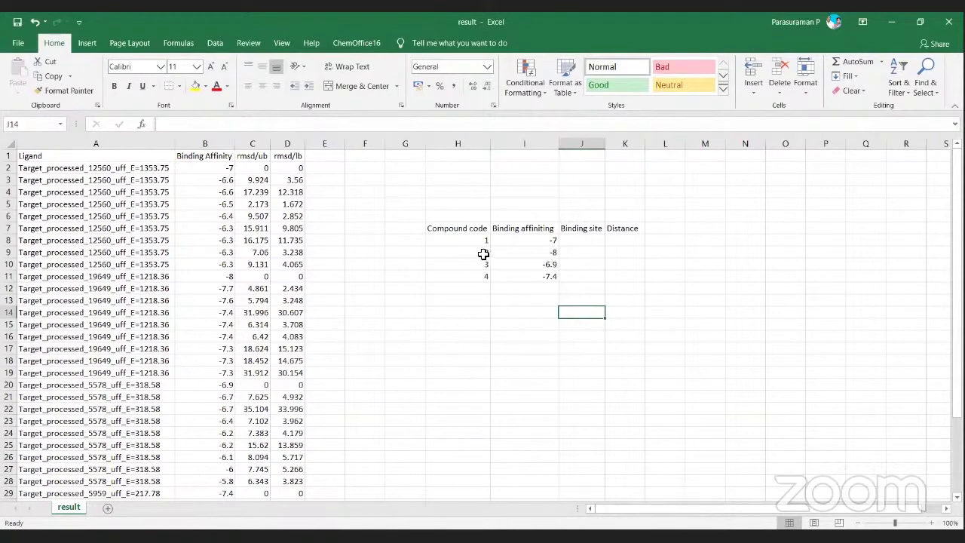
left_click_drag(486, 253, 545, 259)
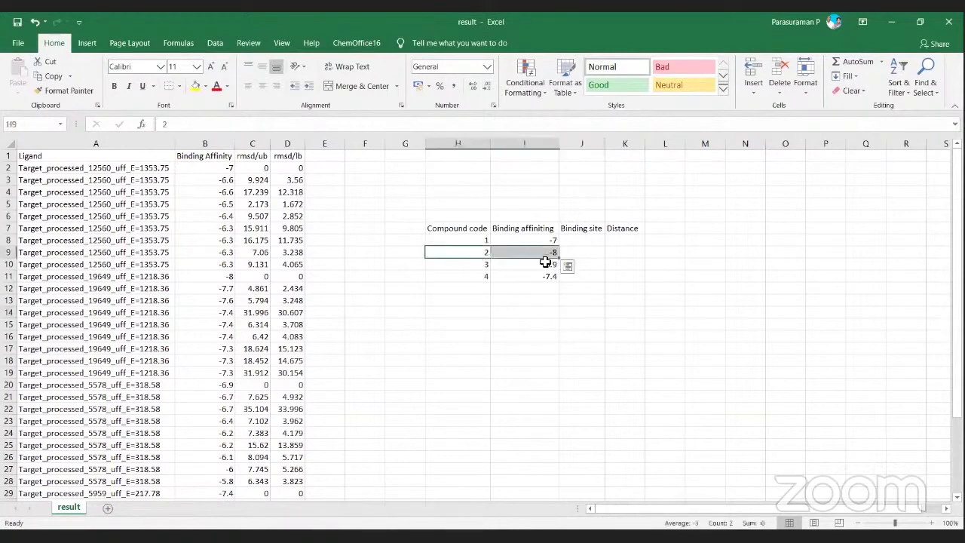
left_click(676, 340)
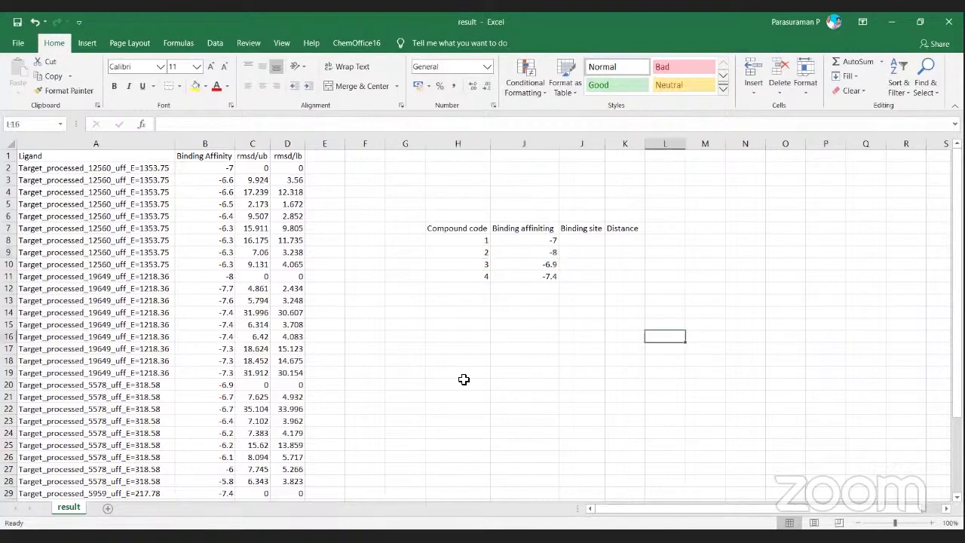
Apply all borders to the summary table in H7:K11
left_click(437, 229)
left_click_drag(599, 239, 635, 280)
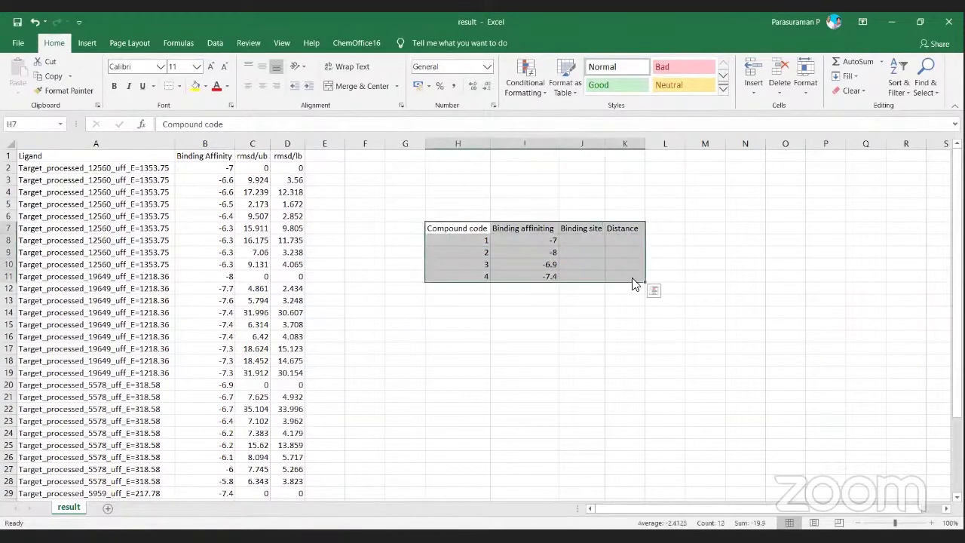
left_click(181, 88)
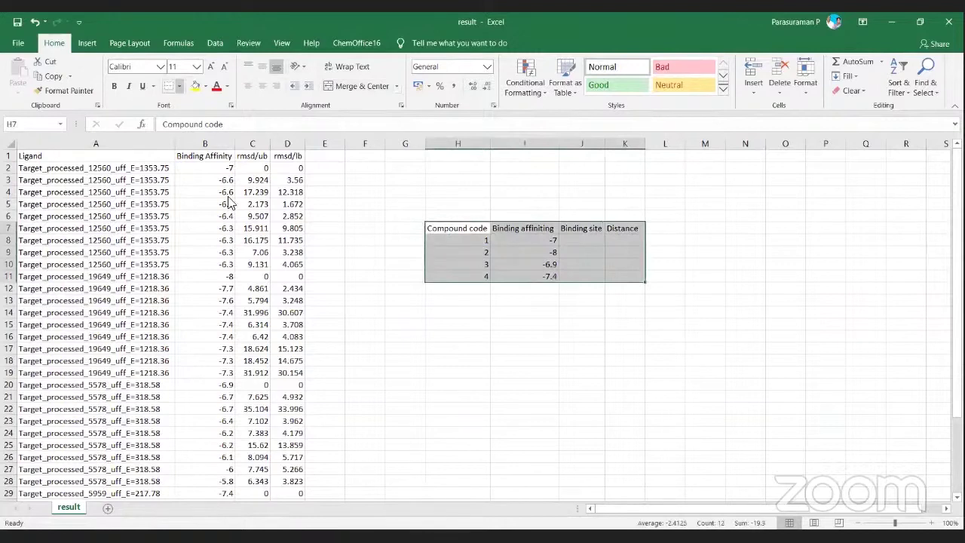
double_click(591, 241)
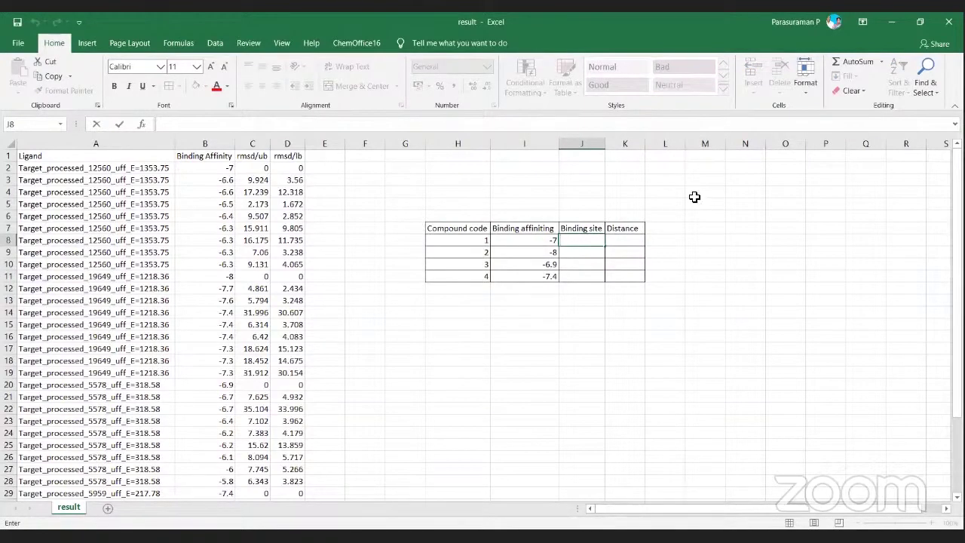
key("Escape")
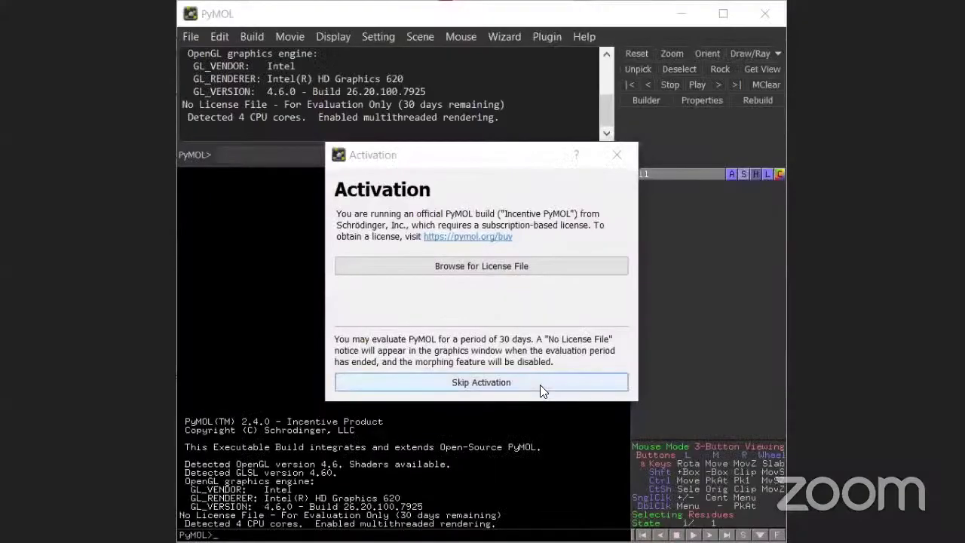
Switch to PyMOL, skip its licence activation and minimize its window
left_click(540, 384)
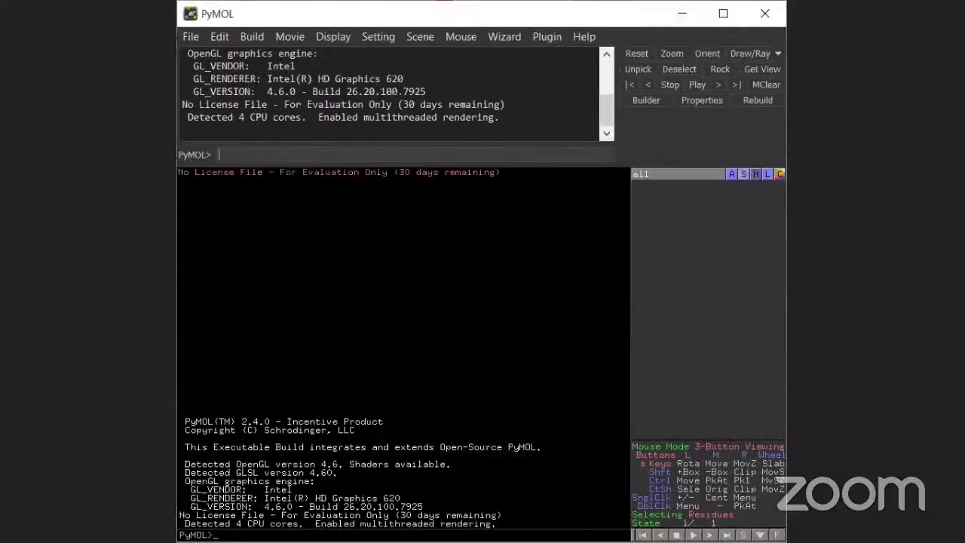
left_click(687, 16)
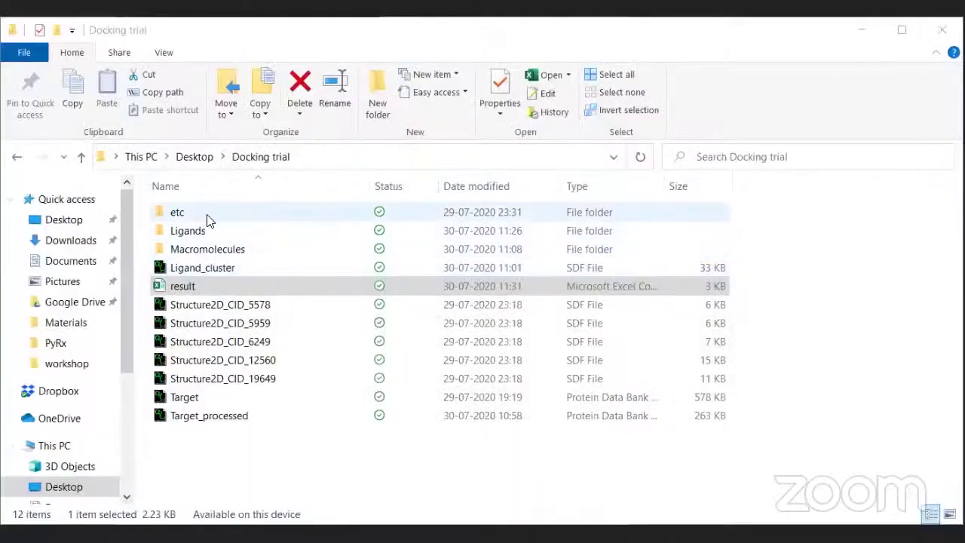
From Macromolecules > Target_processed in File Explorer, load Target_processed and 19649_uff_E=1218.36_out together into PyMOL
left_click(211, 254)
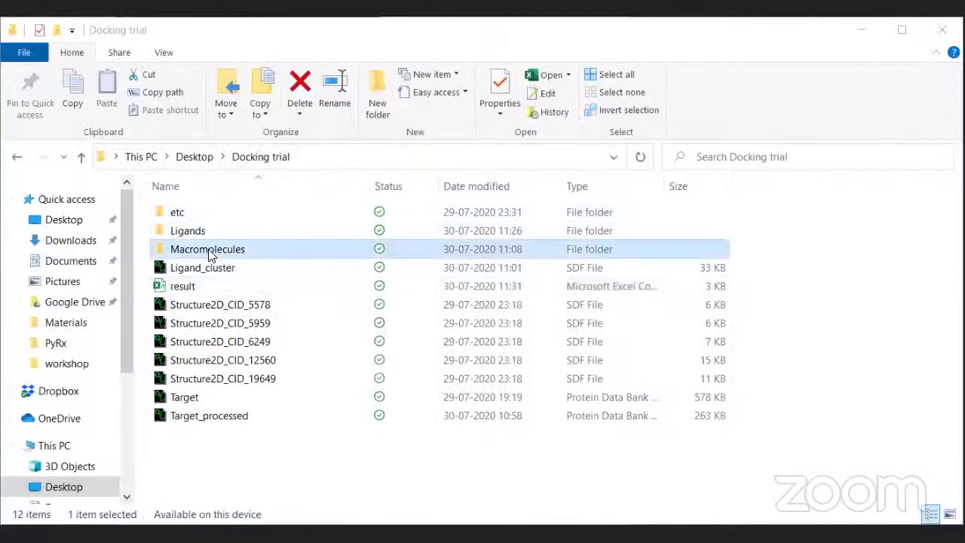
double_click(211, 254)
double_click(210, 254)
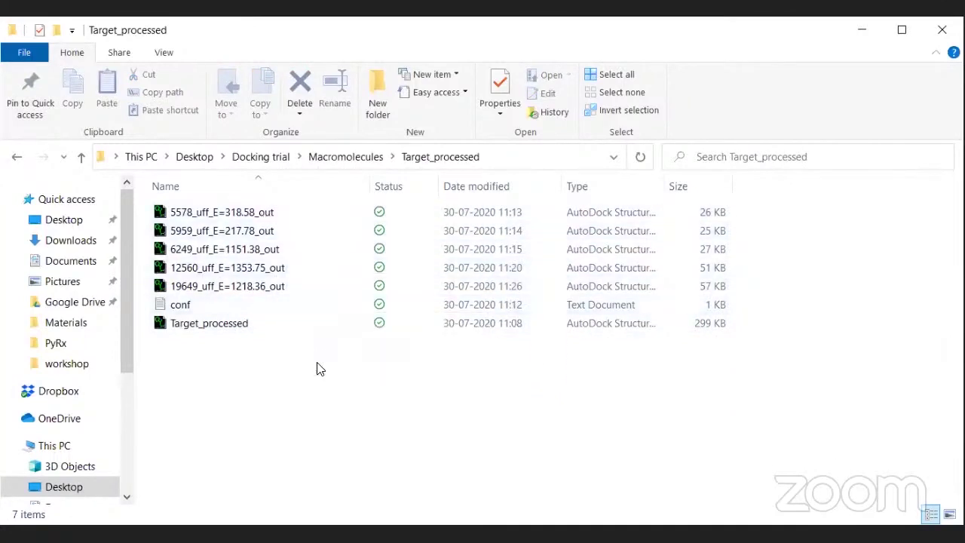
left_click(211, 322)
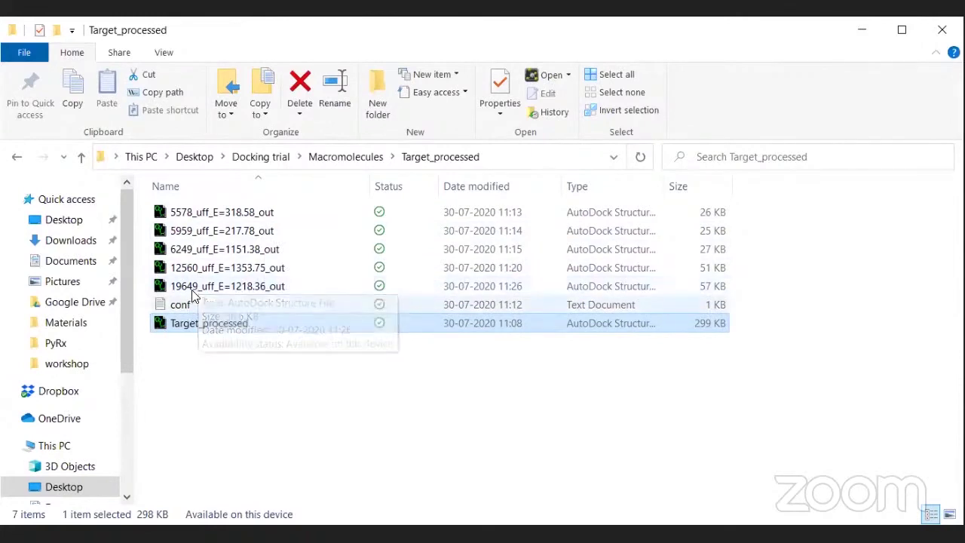
left_click(190, 287, "ctrl")
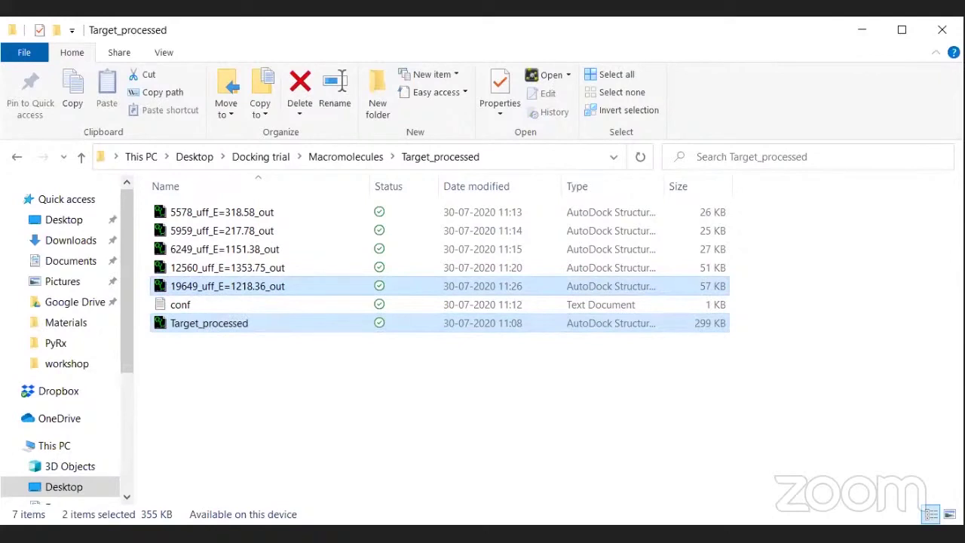
left_click(519, 530)
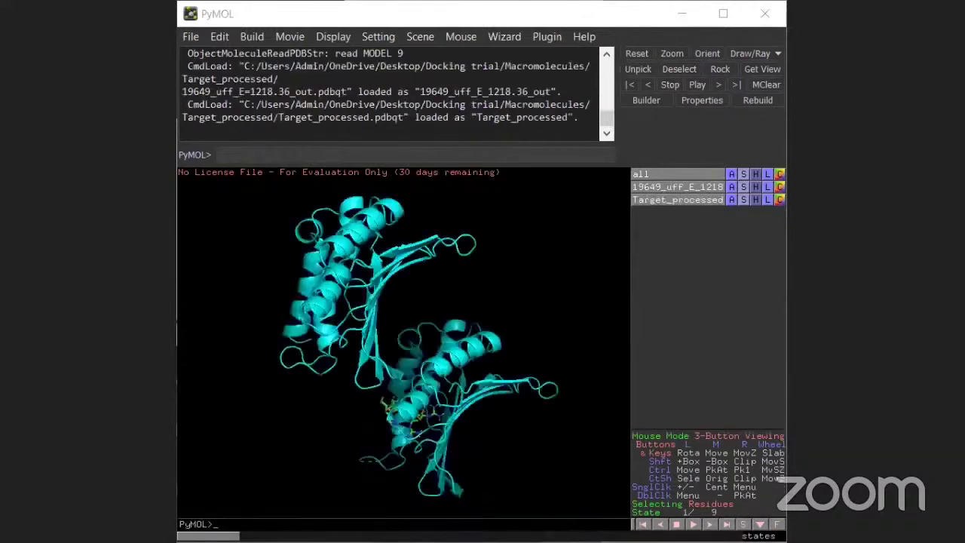
Export the enabled molecules in their current state as one single PDB file named Complex in the Docking trial folder
left_click_drag(522, 296, 276, 338)
left_click_drag(523, 344, 506, 301)
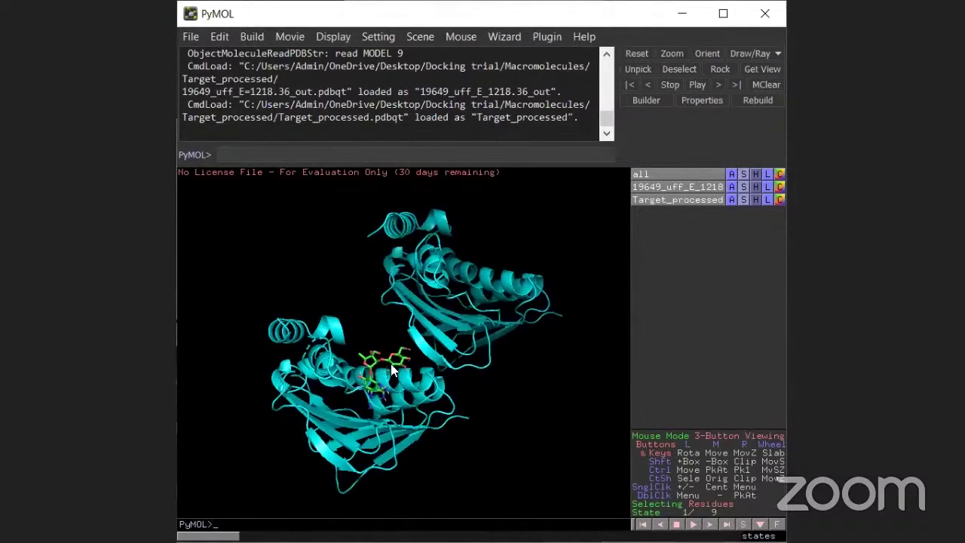
left_click(183, 40)
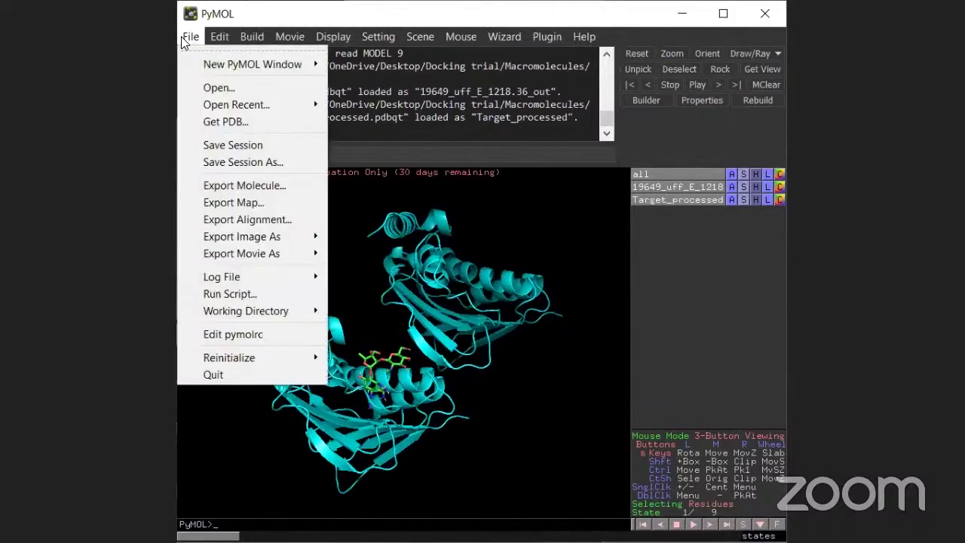
left_click(279, 186)
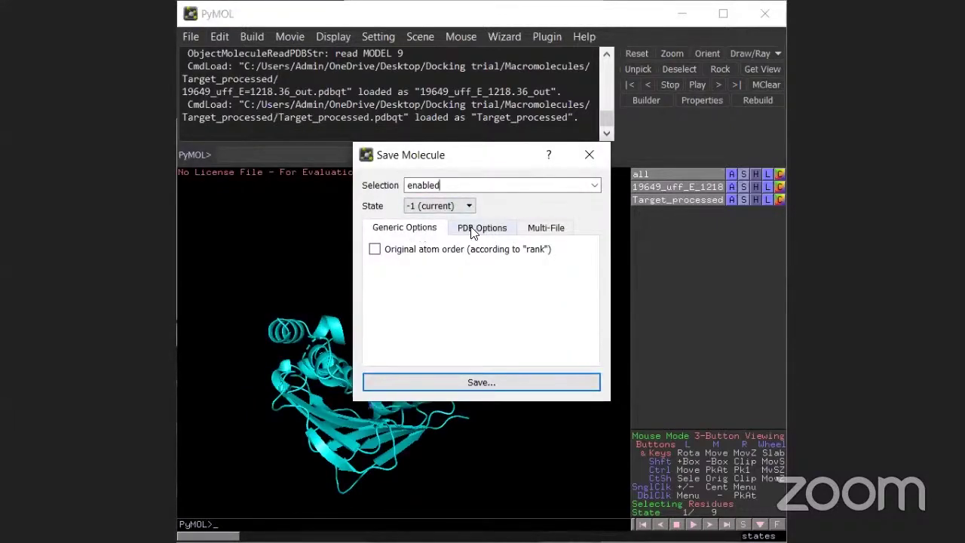
left_click(558, 230)
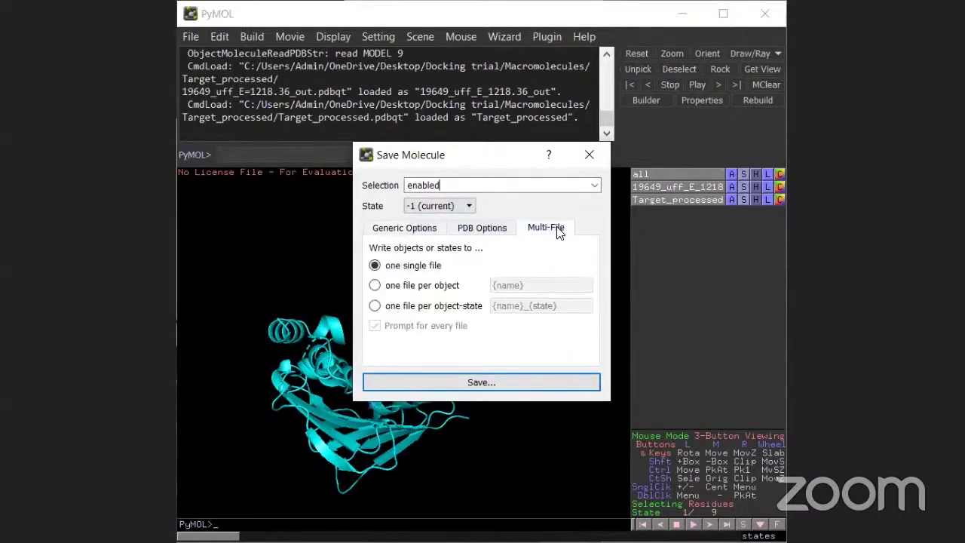
left_click(452, 383)
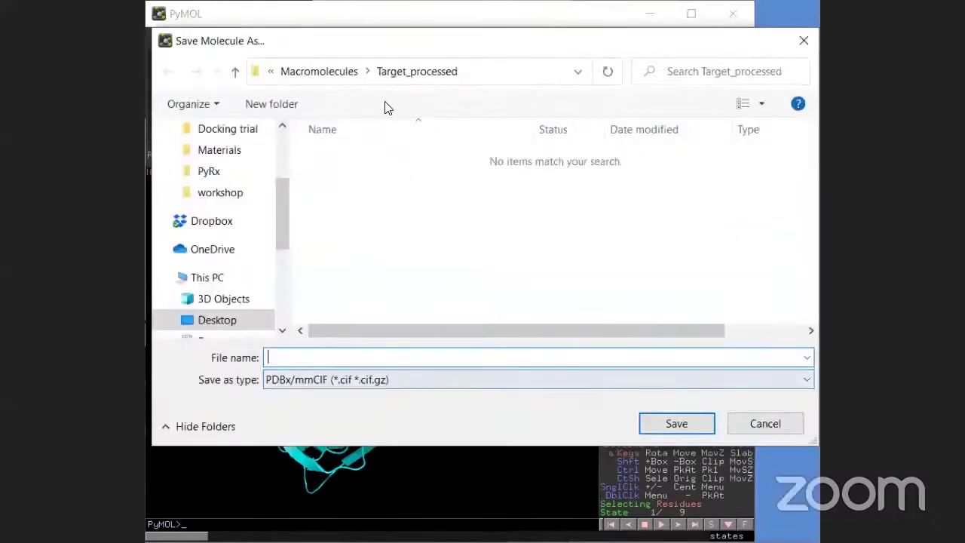
left_click(318, 71)
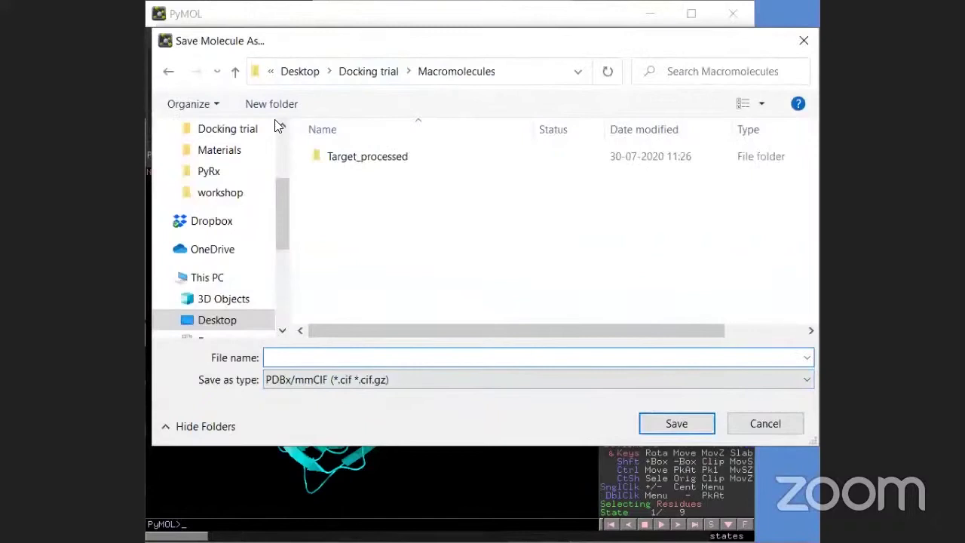
left_click(353, 72)
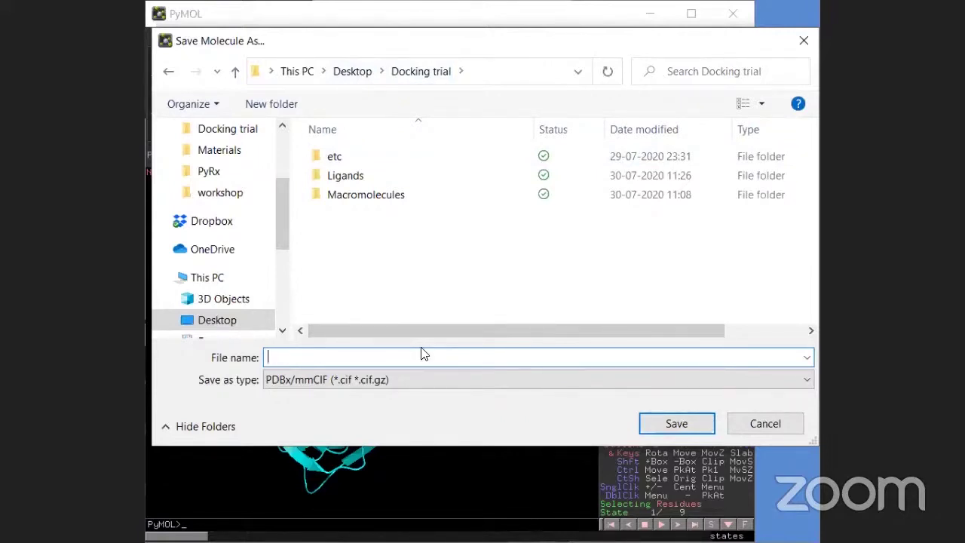
type("Complex.pdb")
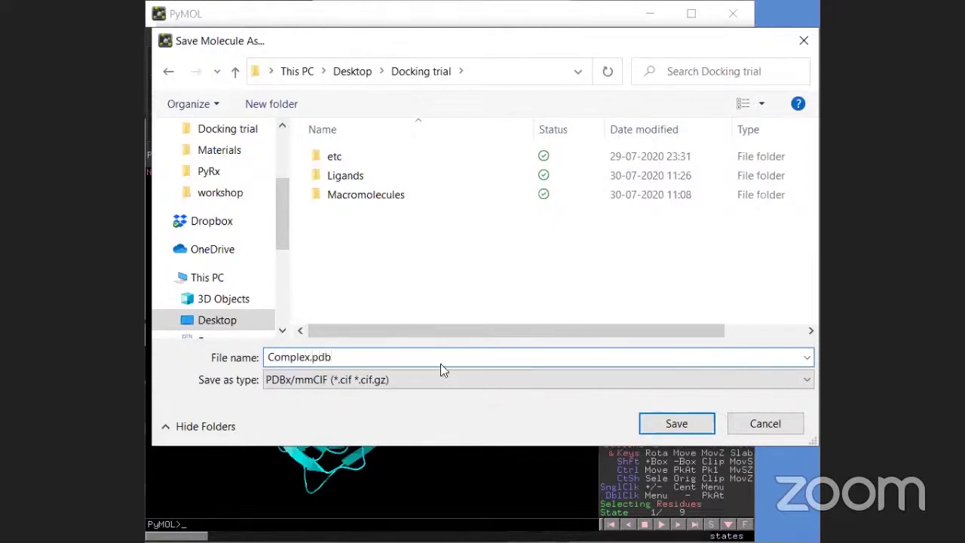
left_click(508, 381)
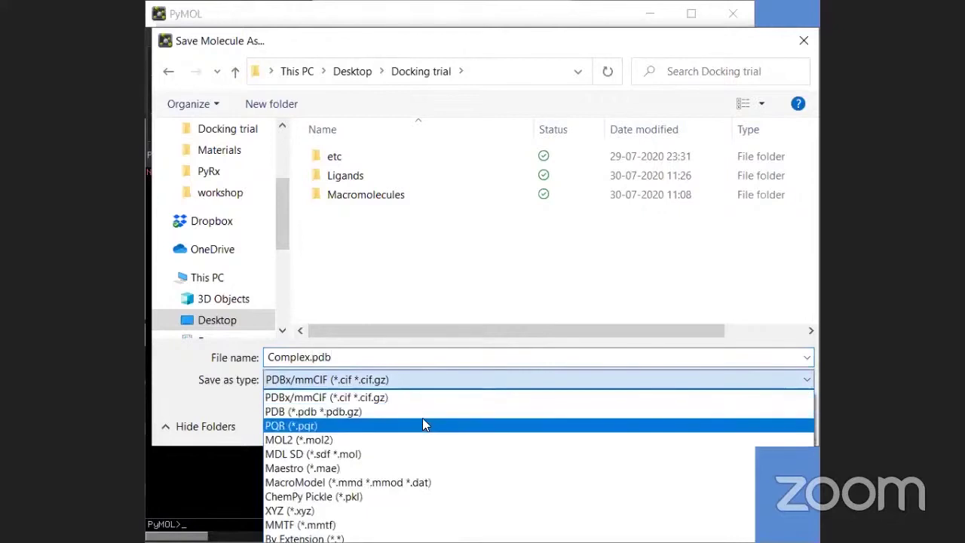
left_click(431, 412)
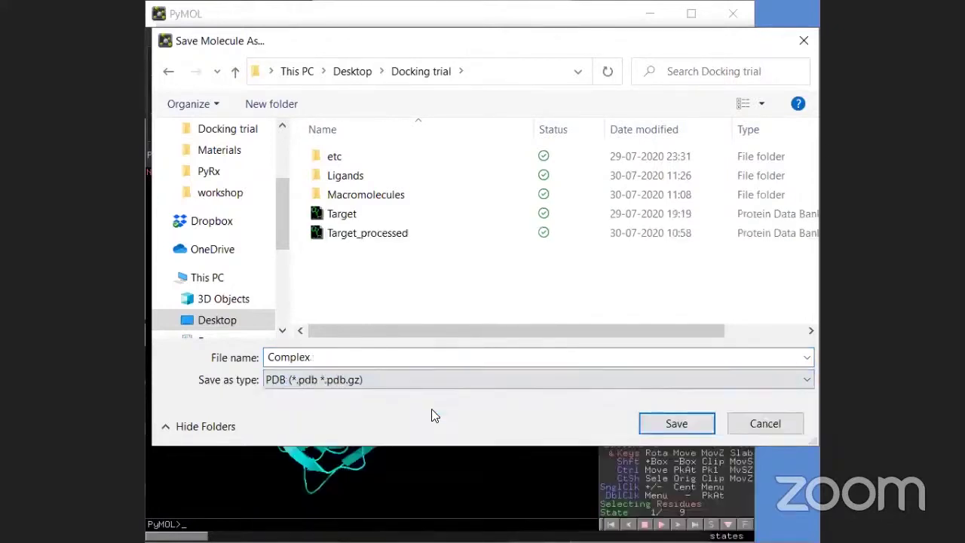
left_click(677, 423)
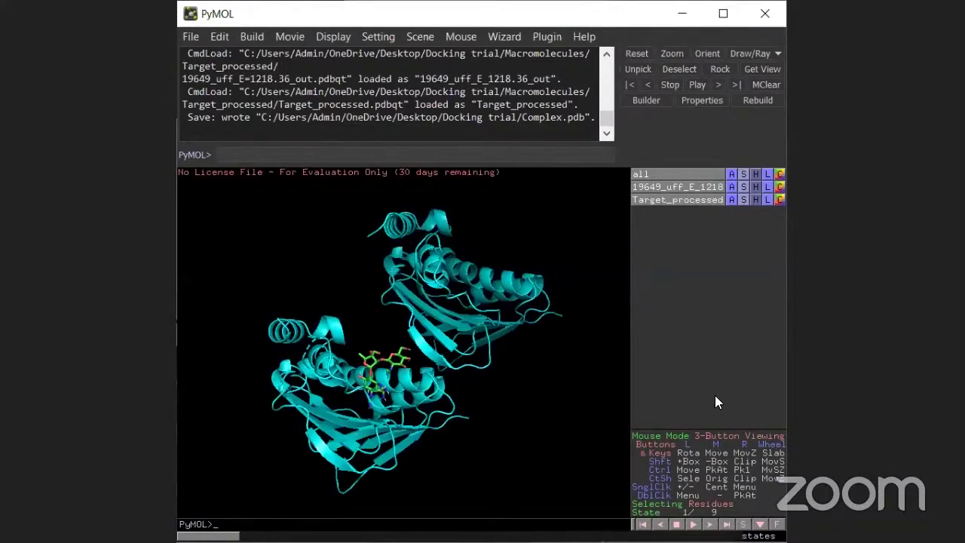
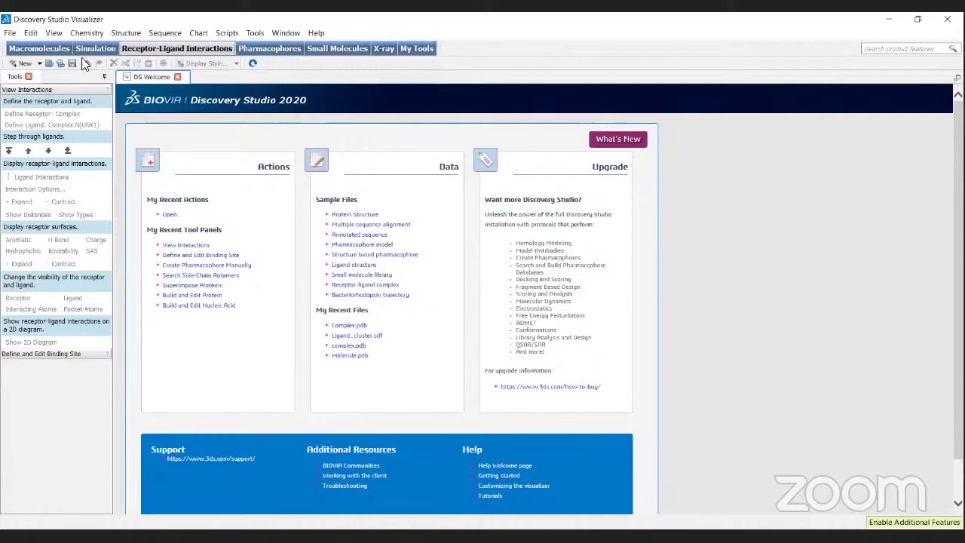
Open the Complex file from the Docking trial folder in Discovery Studio
left_click(9, 33)
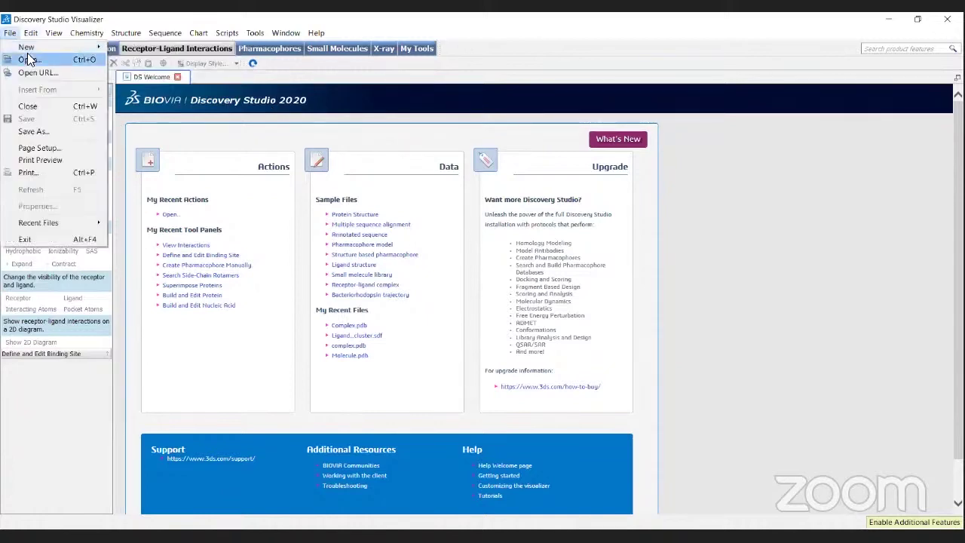
left_click(28, 59)
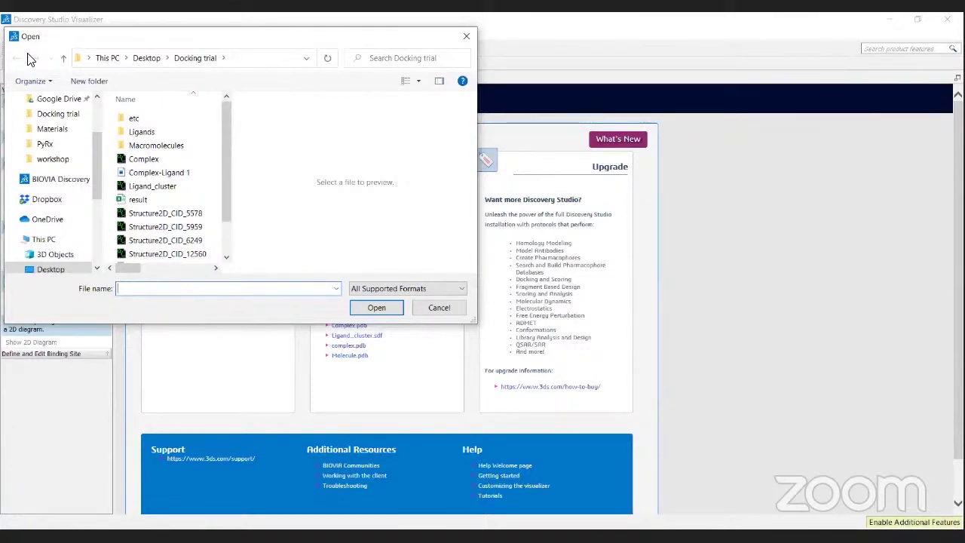
left_click(152, 161)
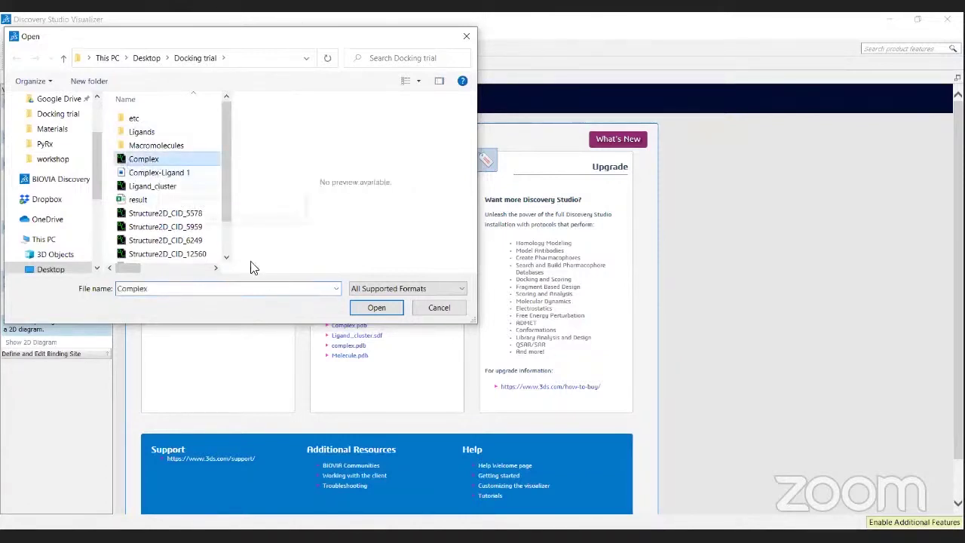
left_click(367, 309)
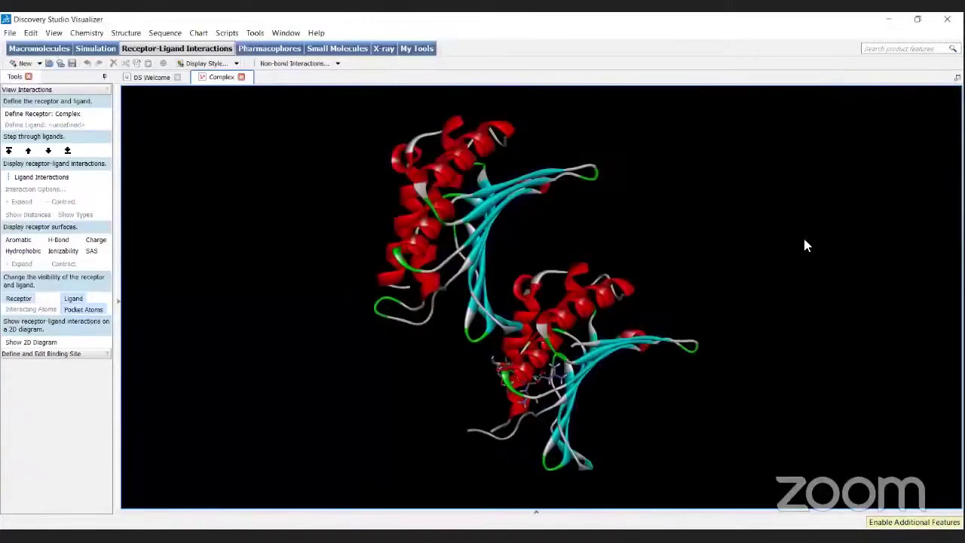
Select a ligand atom in the complex's binding area and show the hierarchy of the Complex model
middle_click_drag(805, 244, 652, 319)
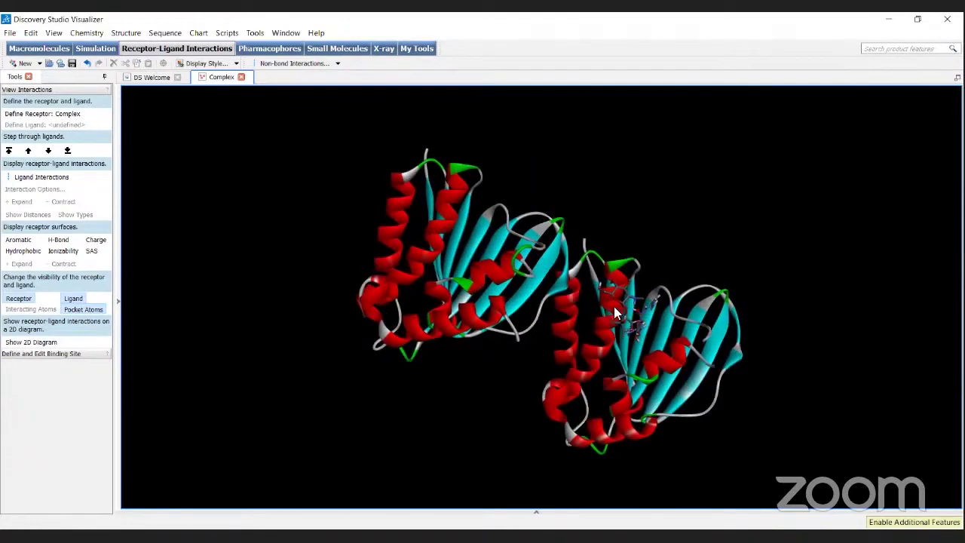
scroll(614, 306, "up", 6)
middle_click_drag(601, 348, 605, 299)
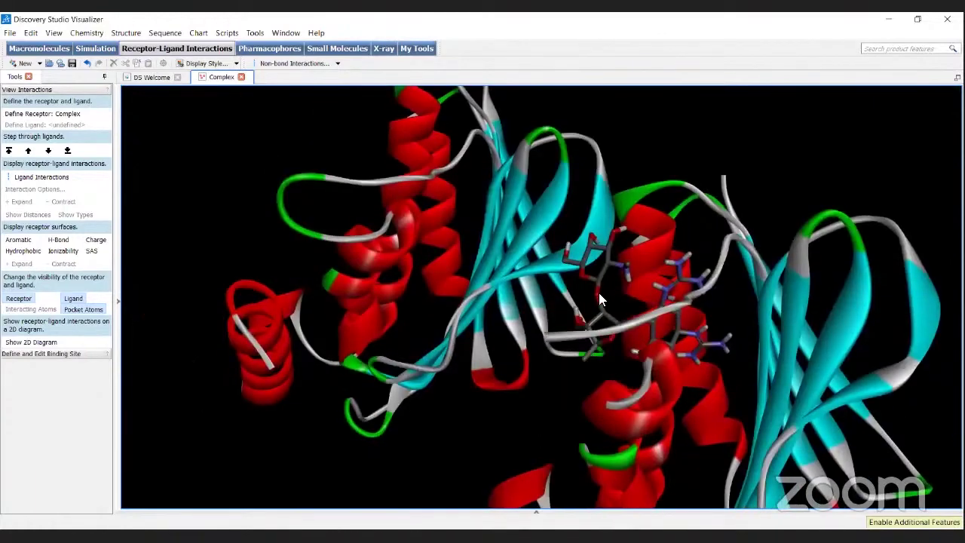
left_click(605, 264)
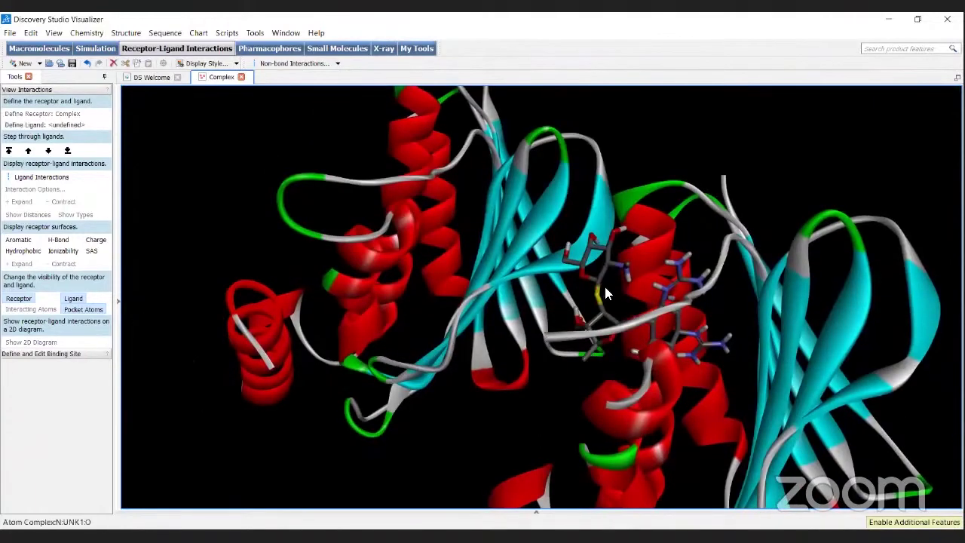
left_click(118, 306)
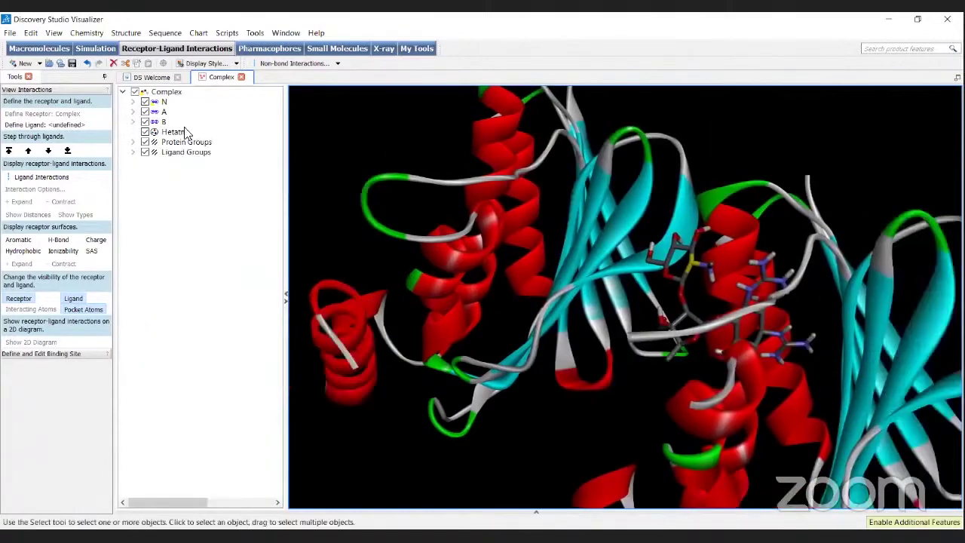
left_click(123, 91)
left_click(125, 93)
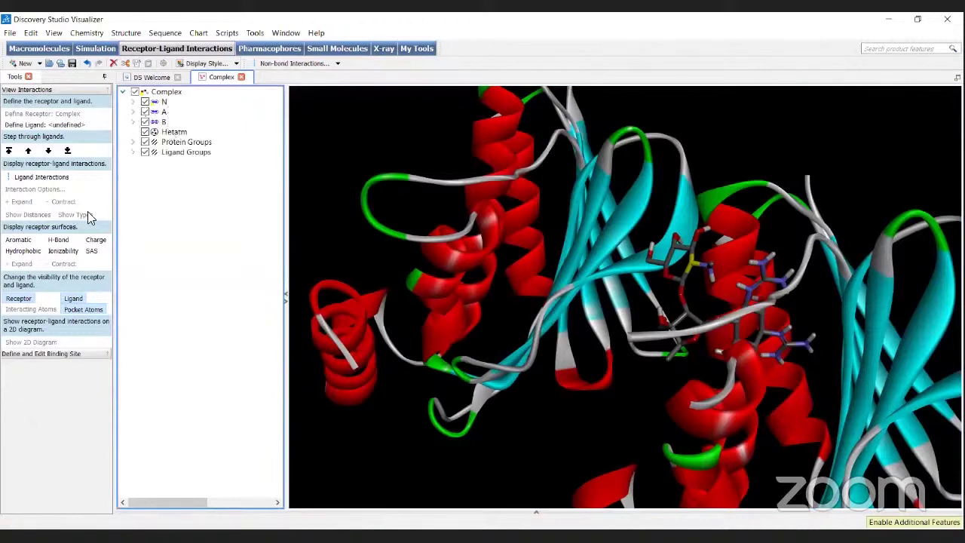
Display the ligand interactions, generate their 2D diagram and maximize the diagram window
left_click(39, 179)
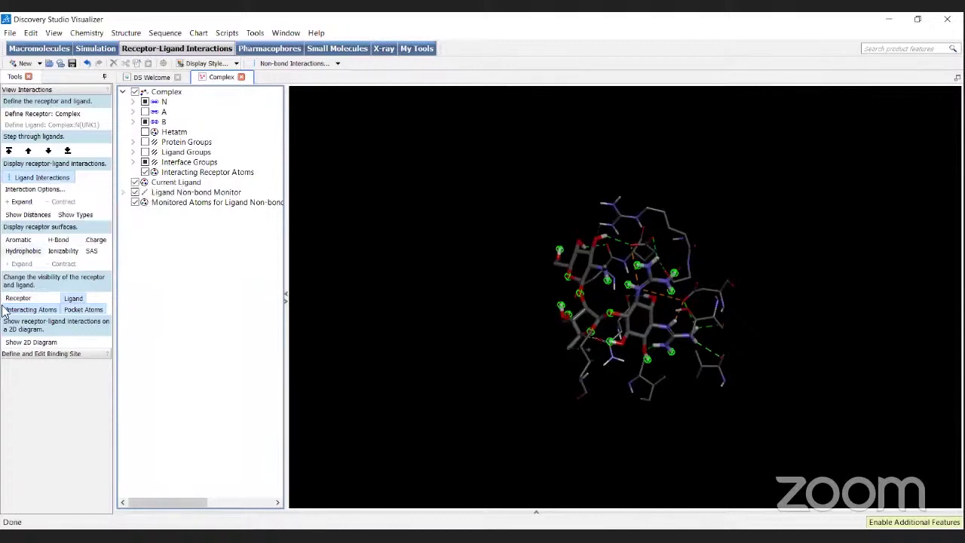
left_click(28, 343)
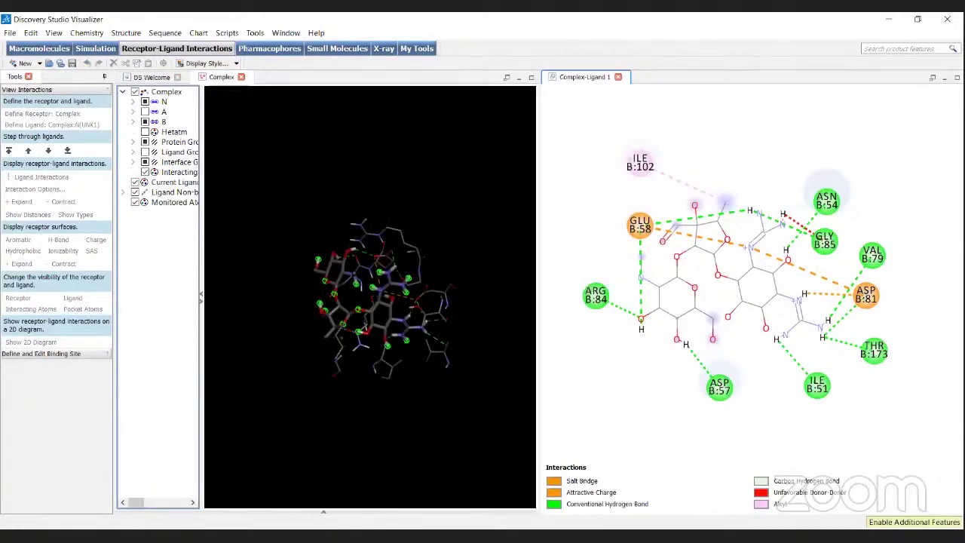
key("ctrl+m")
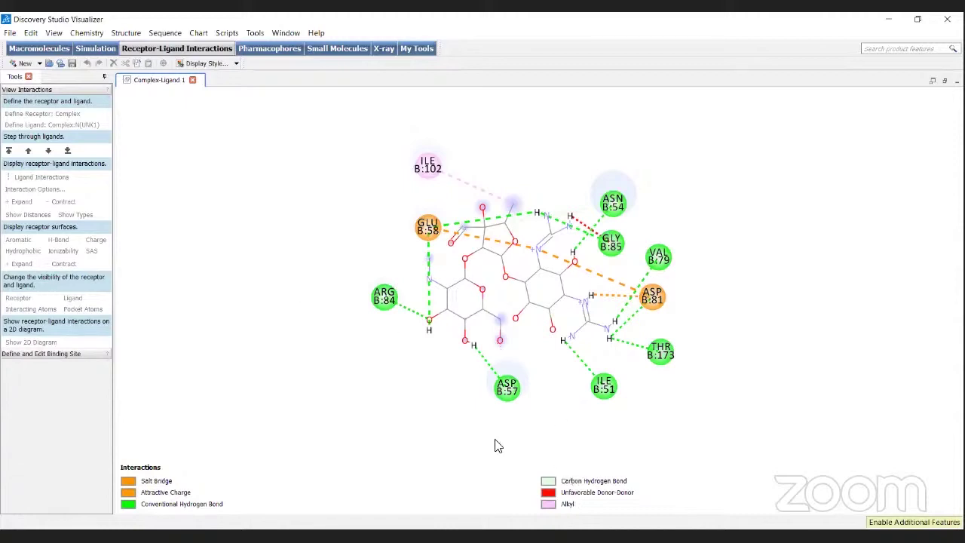
Set the 2D diagram's background color to bright pink (RGB 255, 85, 255) in its display style
left_click(207, 63)
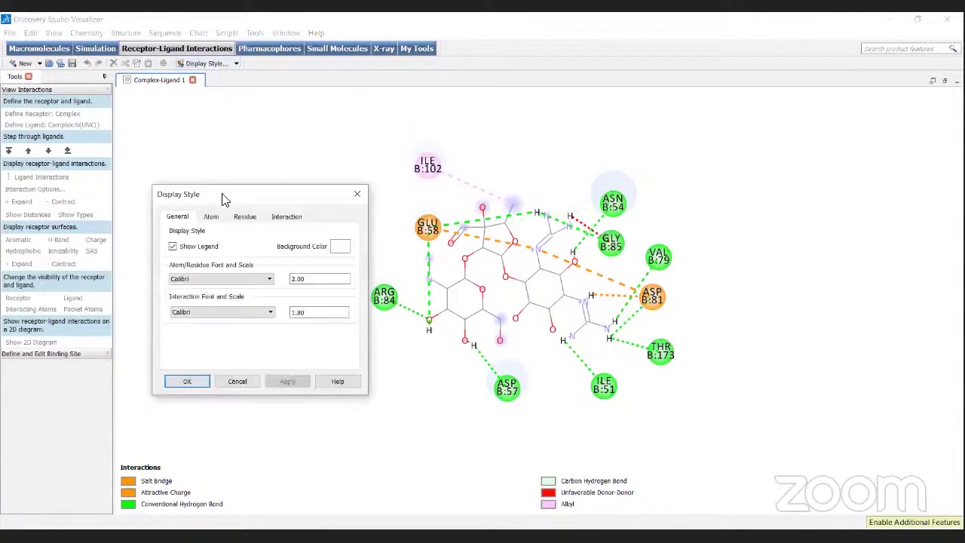
left_click_drag(222, 199, 726, 151)
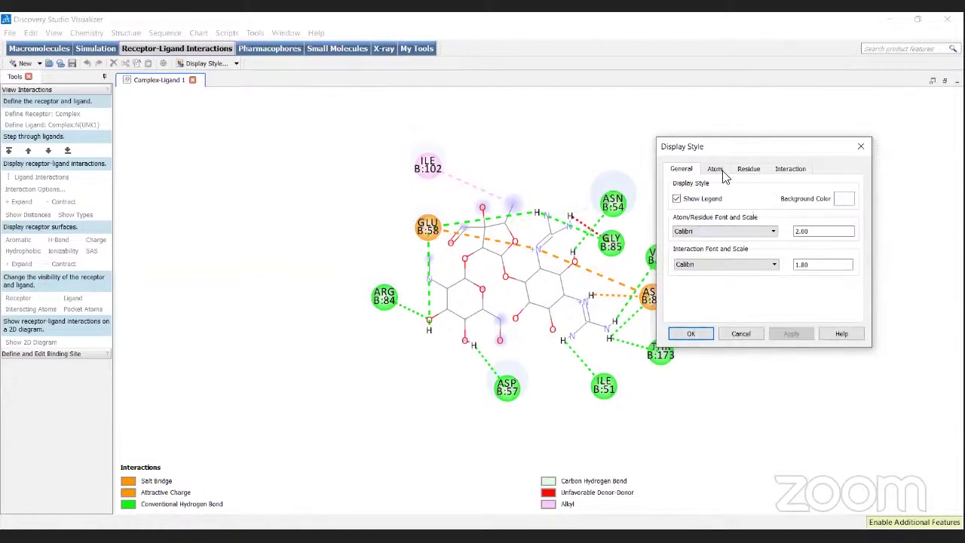
left_click(845, 200)
left_click(689, 242)
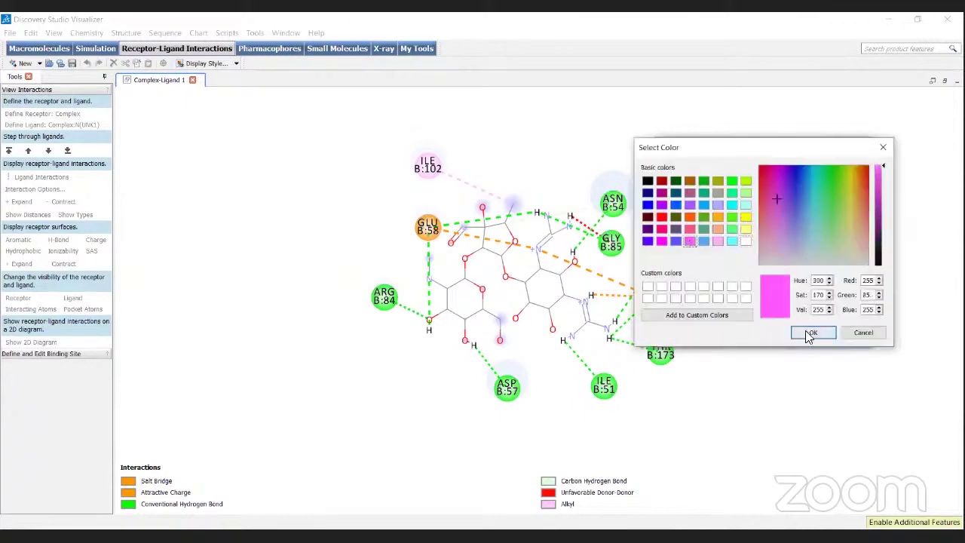
left_click(811, 333)
left_click(787, 333)
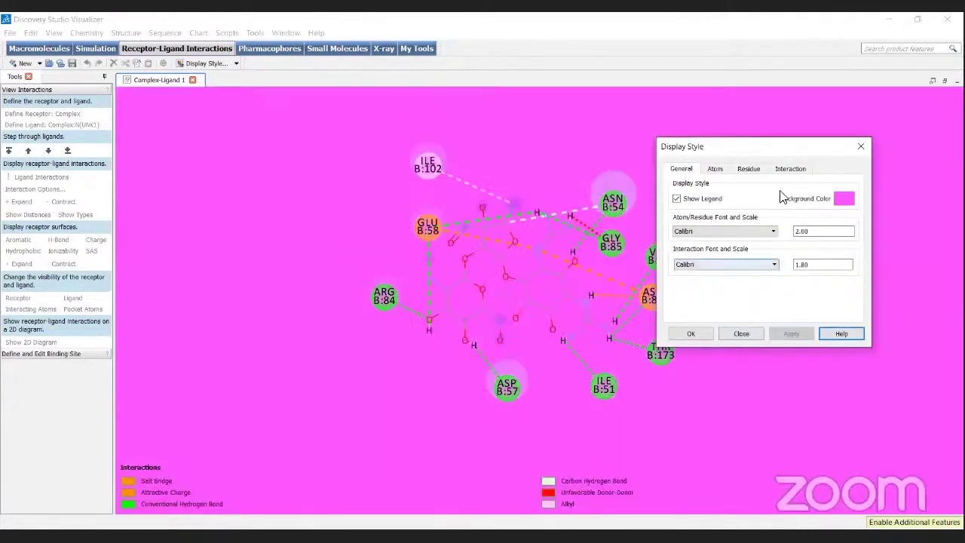
Change the 2D diagram's background color to yellow
left_click(845, 199)
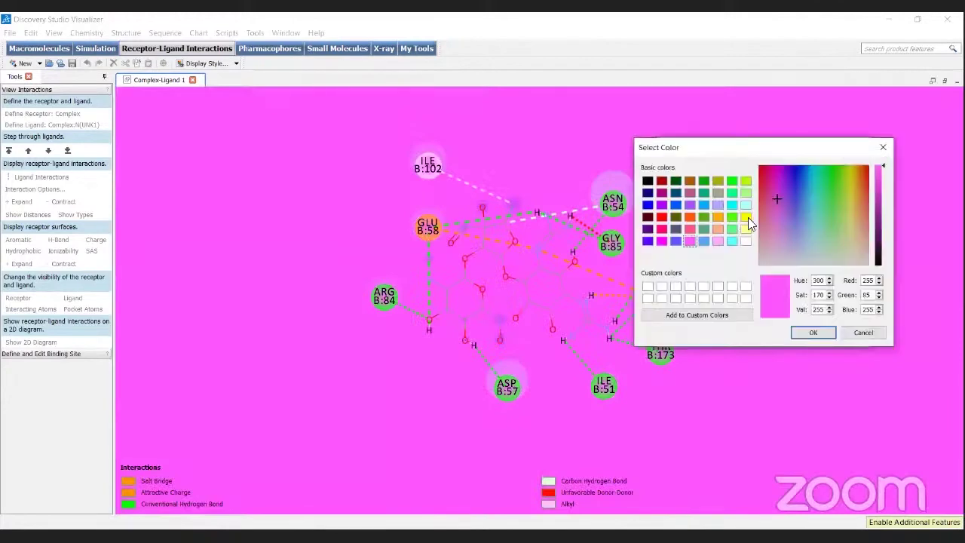
left_click(746, 217)
left_click(793, 333)
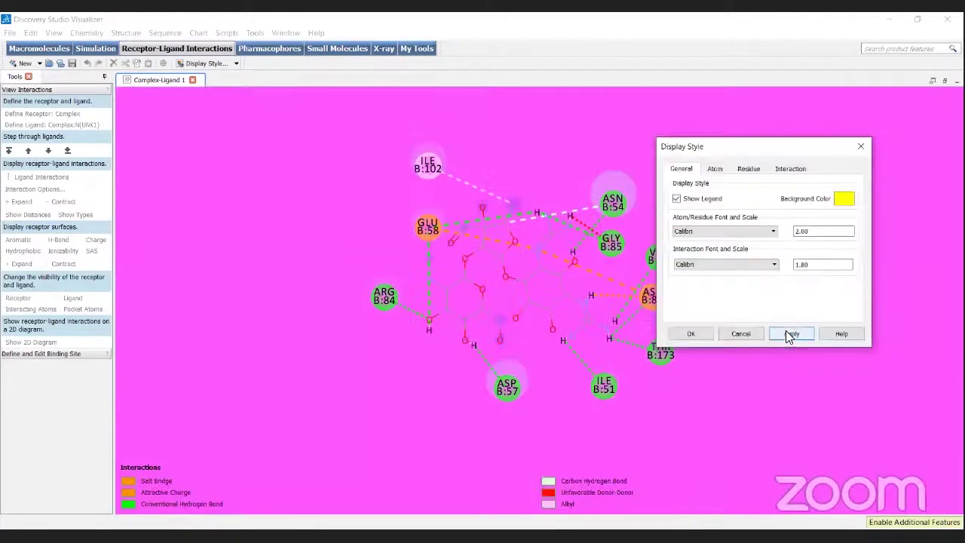
left_click(788, 334)
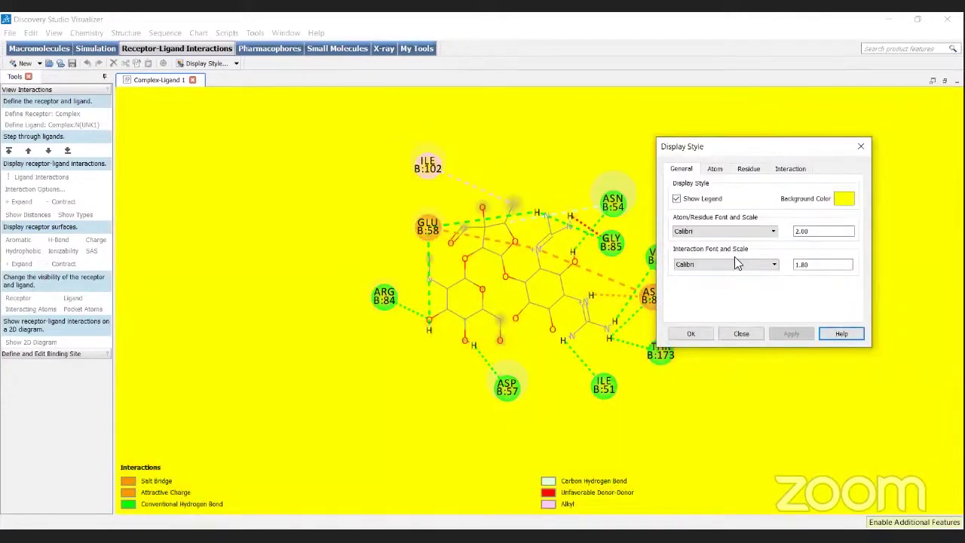
Set the 2D diagram's background color to white using a custom color
left_click(843, 198)
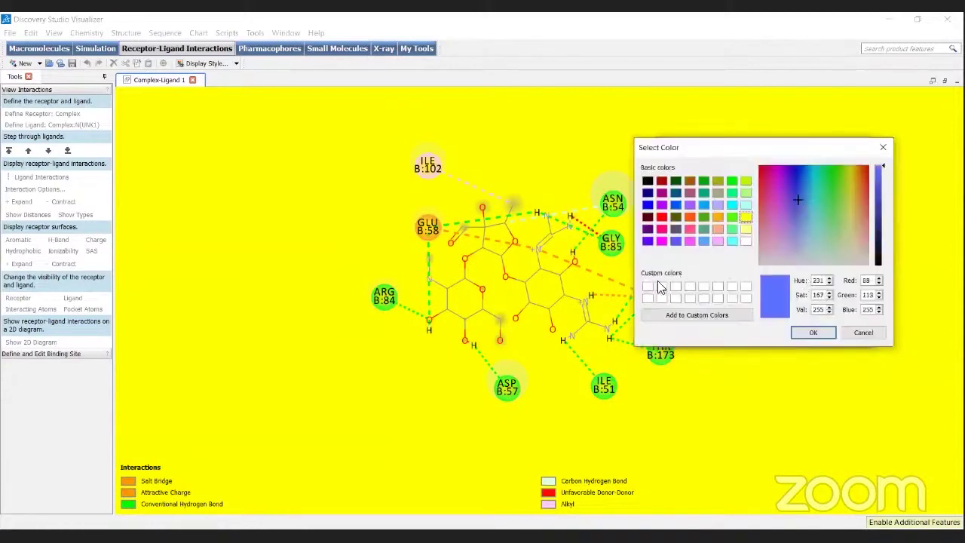
left_click(648, 286)
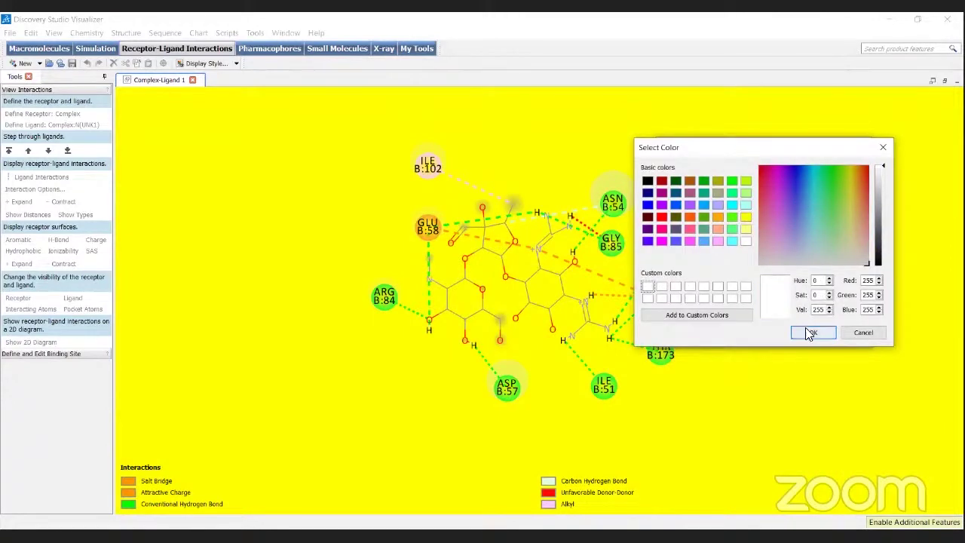
left_click(794, 333)
left_click(791, 333)
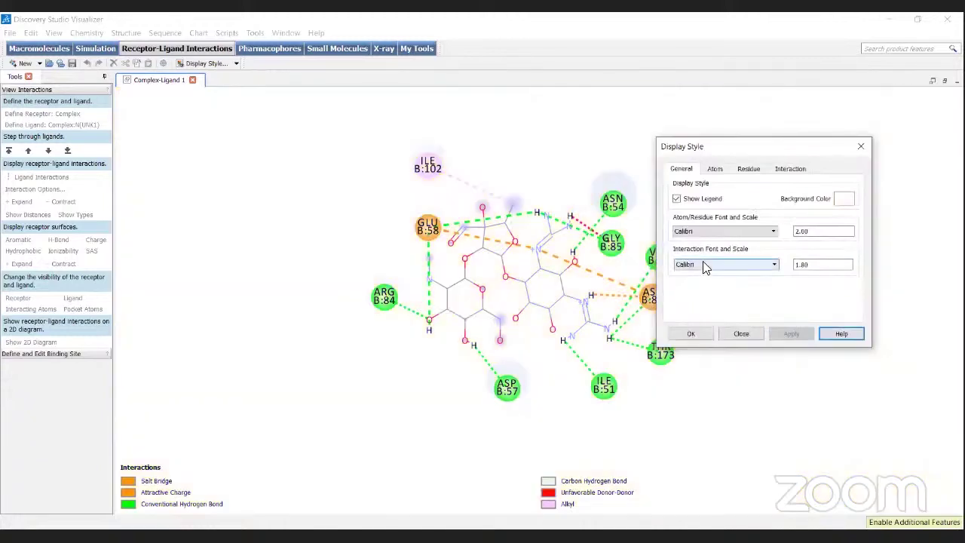
Try the Disc, Stick, and Ball and stick display styles on the ligand atoms one after another
left_click(715, 169)
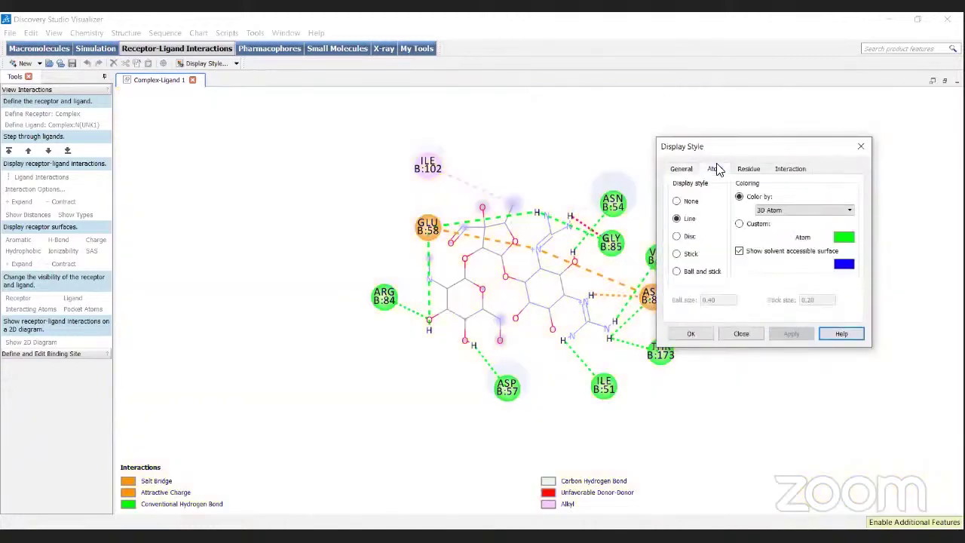
left_click(676, 236)
left_click(789, 334)
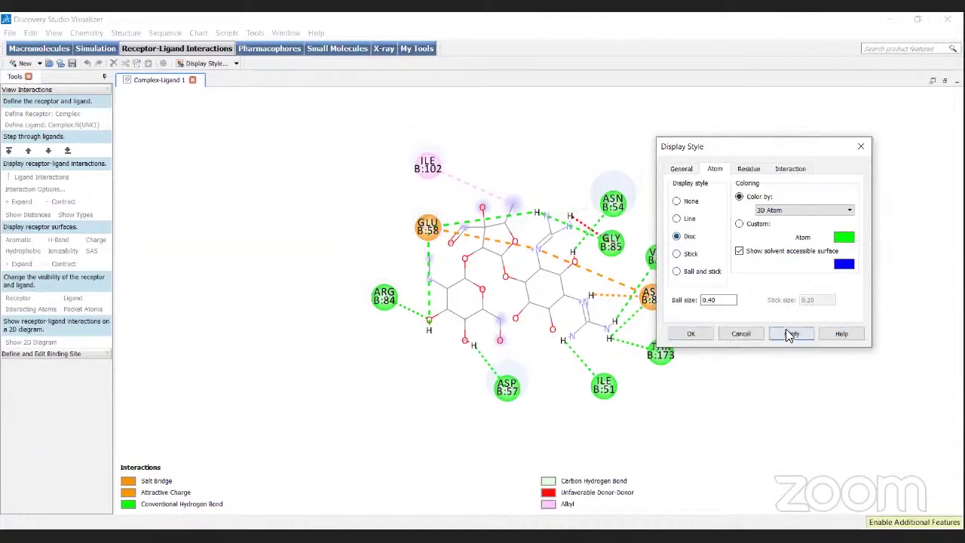
left_click(677, 254)
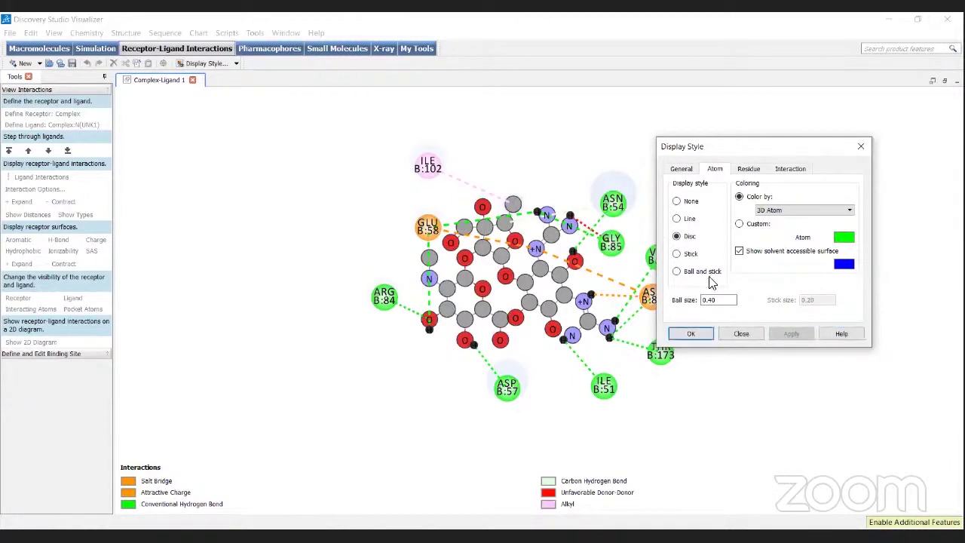
left_click(782, 333)
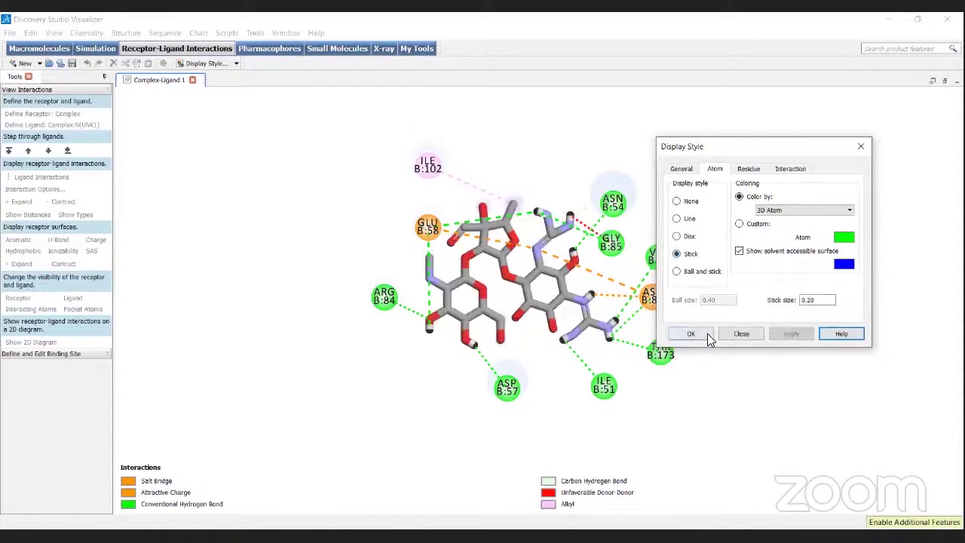
left_click(677, 272)
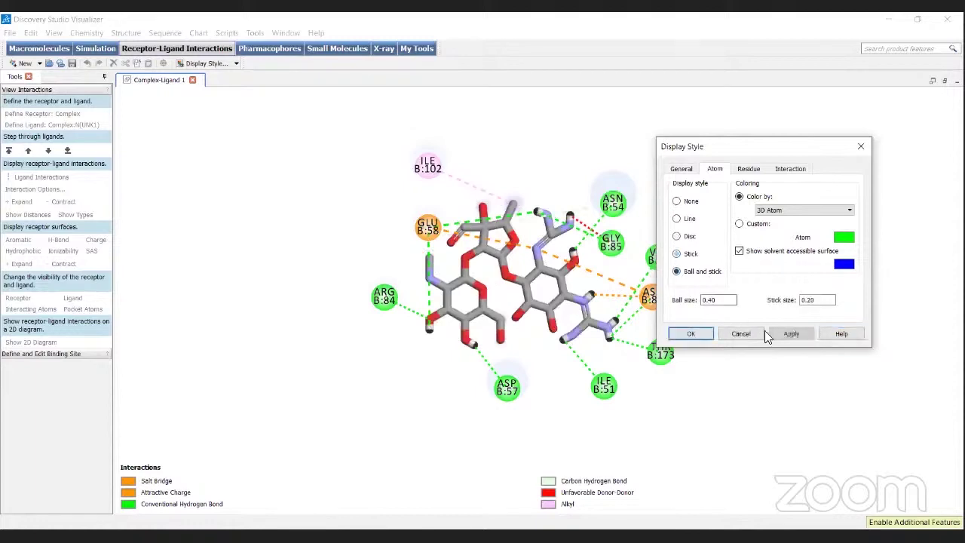
left_click(782, 333)
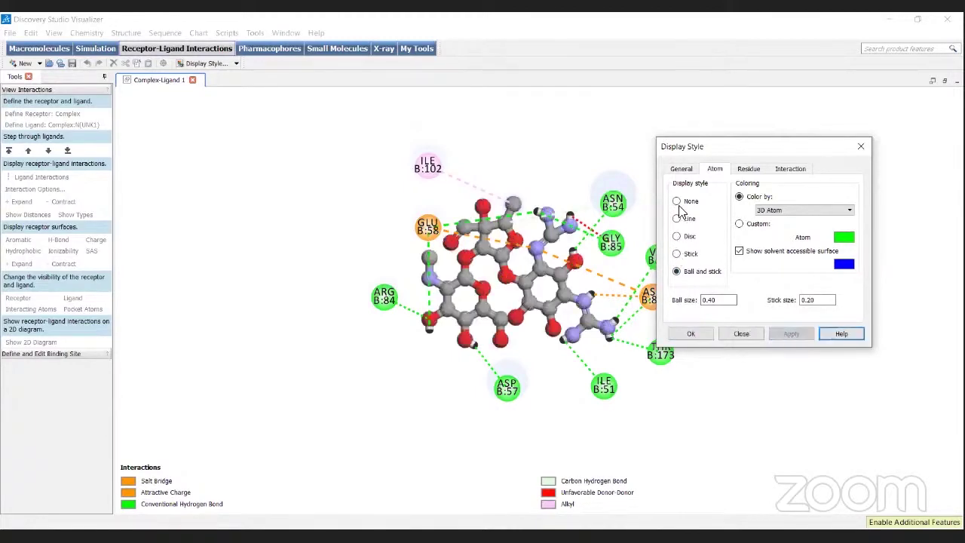
Apply the Disc display style to the ligand atoms, and switch them to the Stick style
left_click(678, 202)
left_click(685, 238)
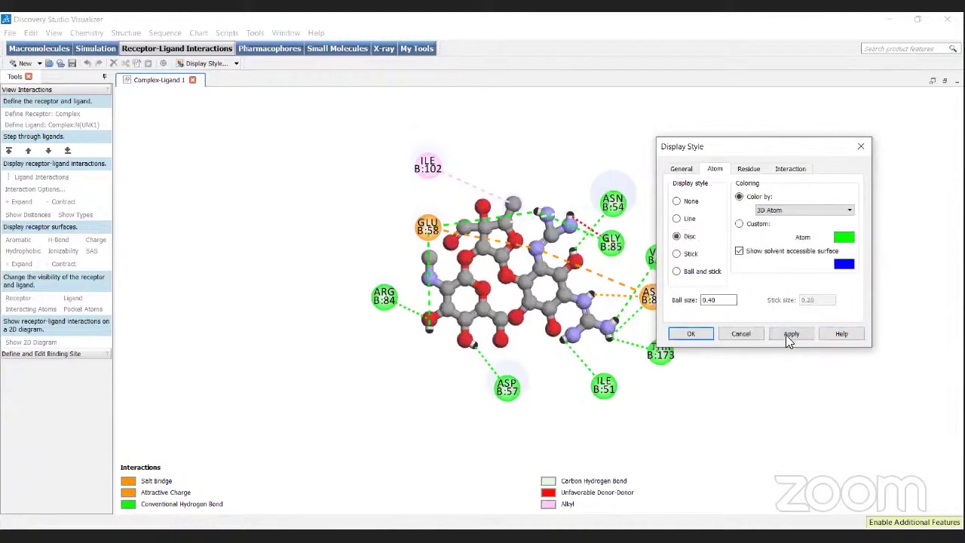
left_click(790, 334)
left_click(689, 255)
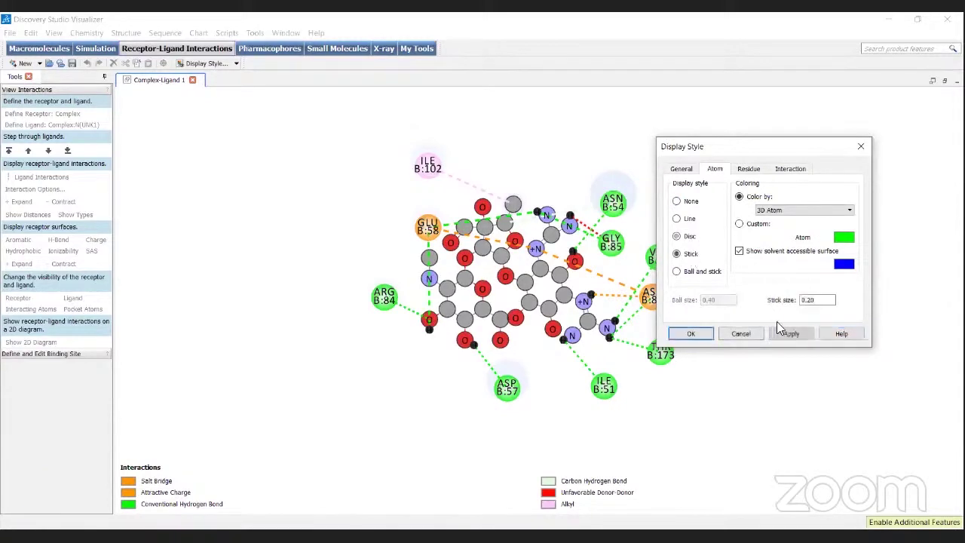
left_click(784, 331)
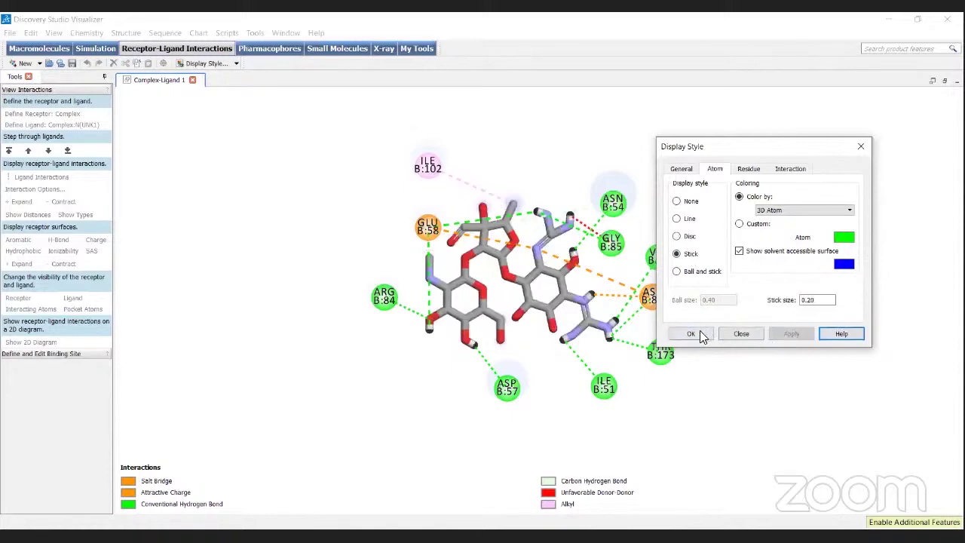
Try the Disc display style on the residues and switch them back to Ball
left_click(757, 170)
left_click(686, 214)
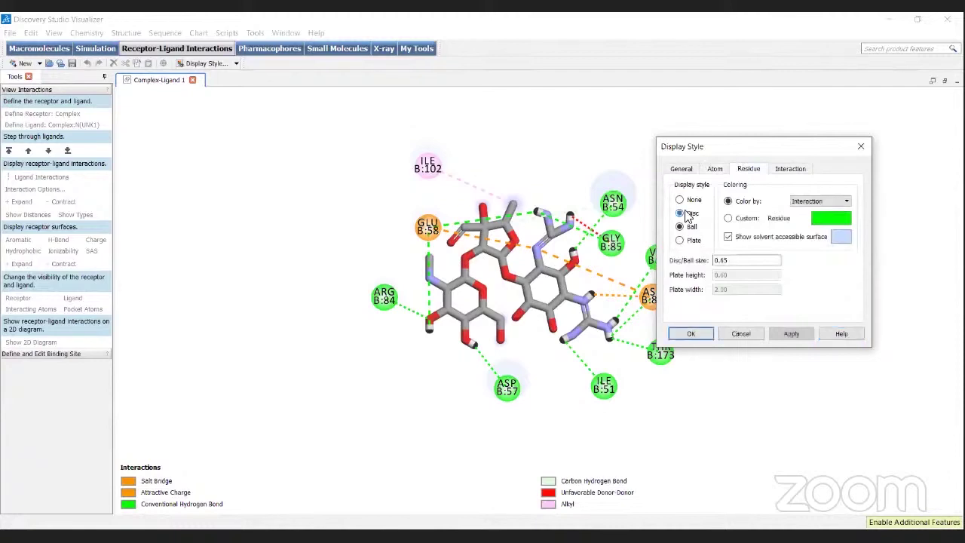
left_click(786, 335)
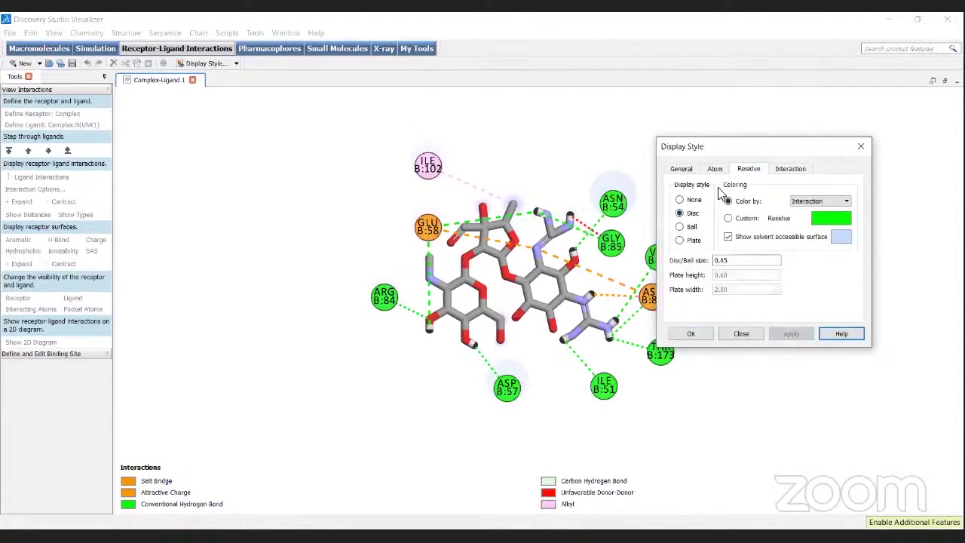
left_click(686, 228)
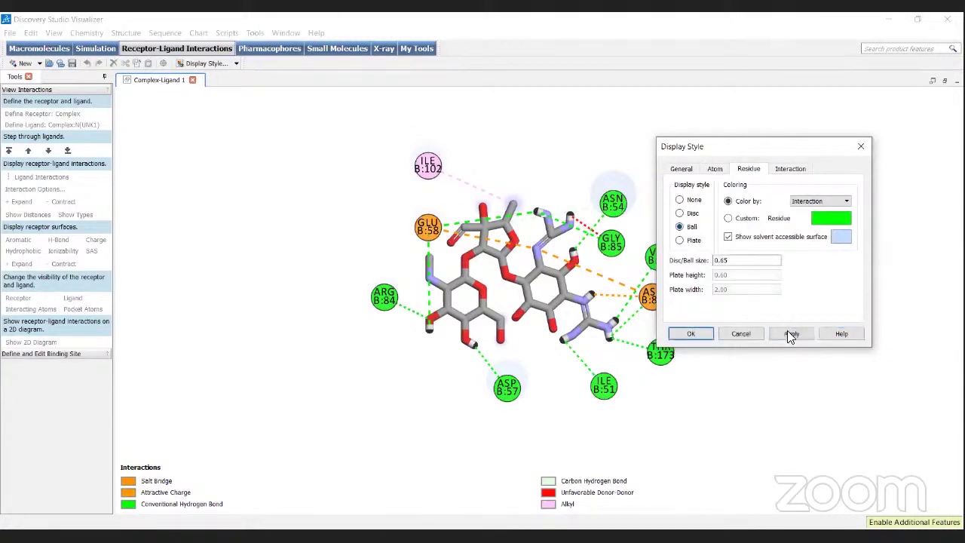
left_click(787, 332)
Apply the Plate display style to the residues in the 2D diagram and show the distances on the interactions
left_click(679, 240)
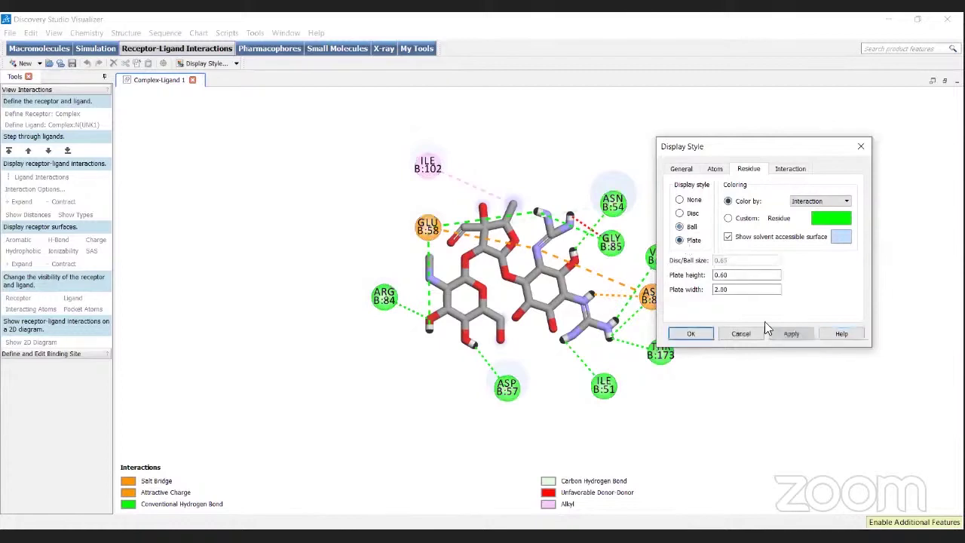
left_click(783, 334)
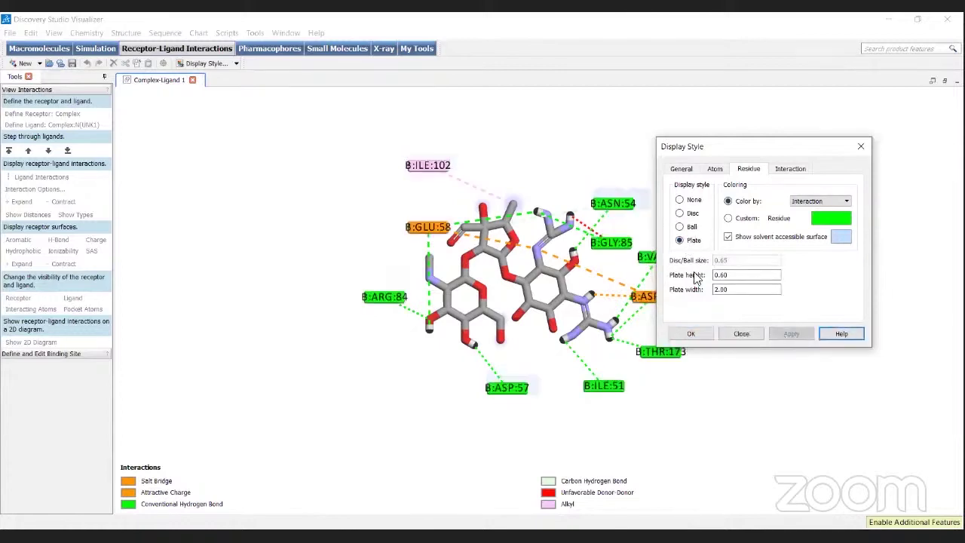
left_click(779, 170)
scroll(739, 222, "down", 3)
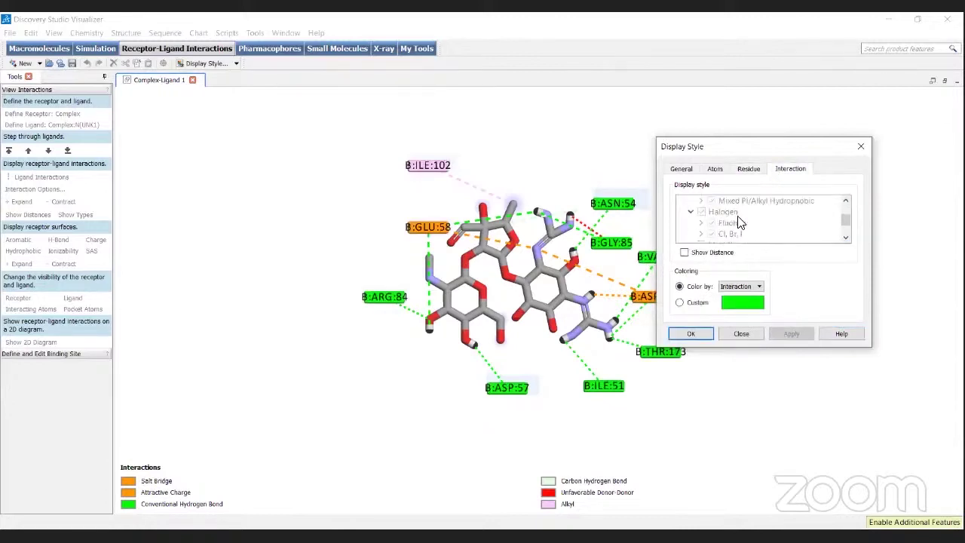
scroll(738, 222, "down", 3)
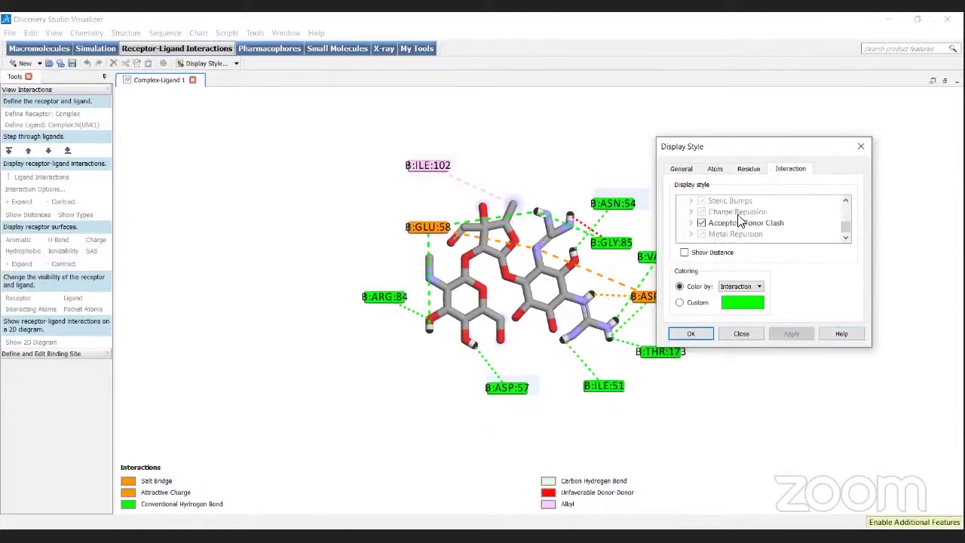
scroll(739, 220, "up", 6)
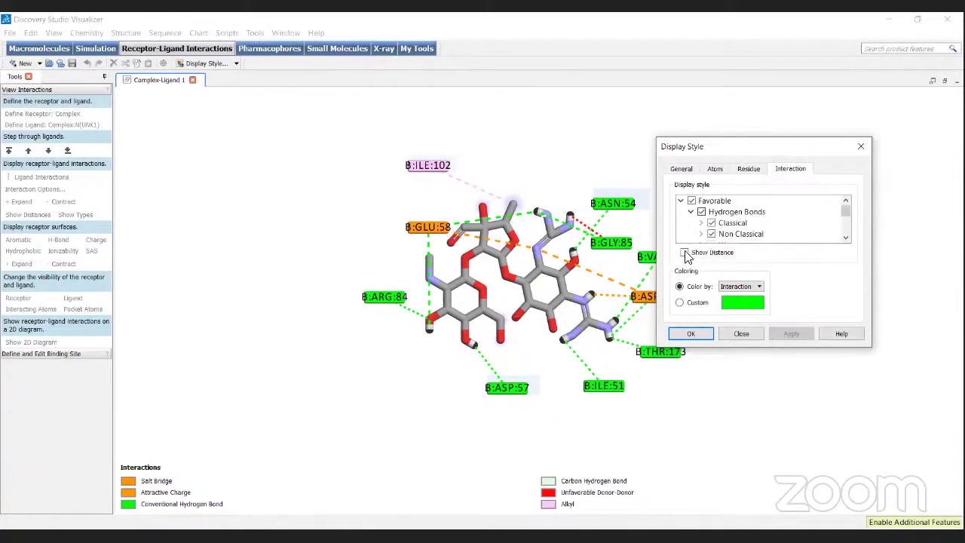
left_click(684, 253)
left_click(791, 333)
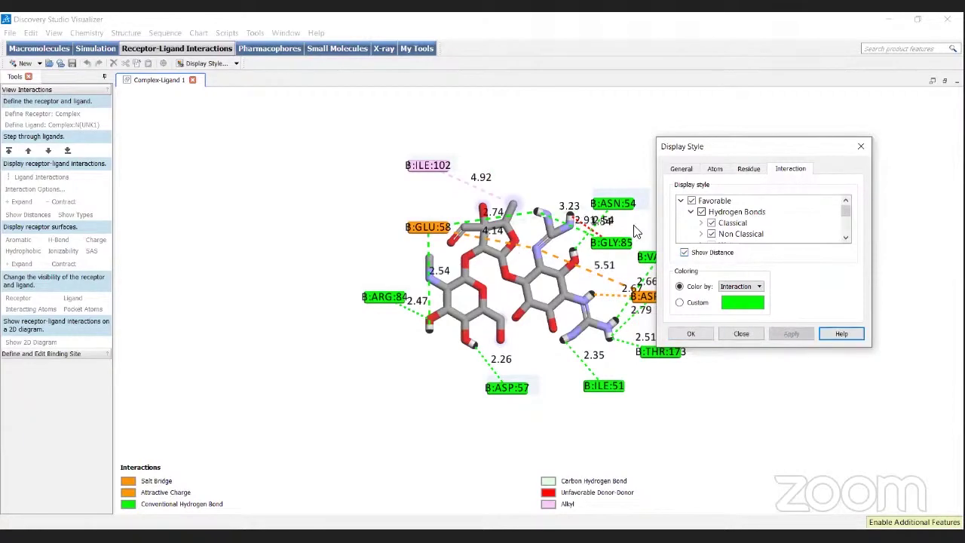
left_click_drag(786, 147, 883, 144)
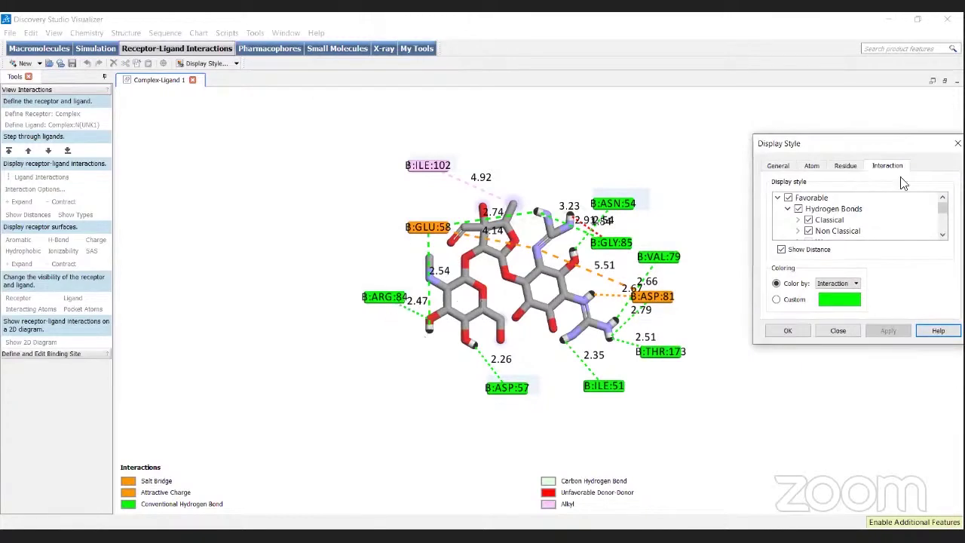
left_click_drag(823, 149, 753, 132)
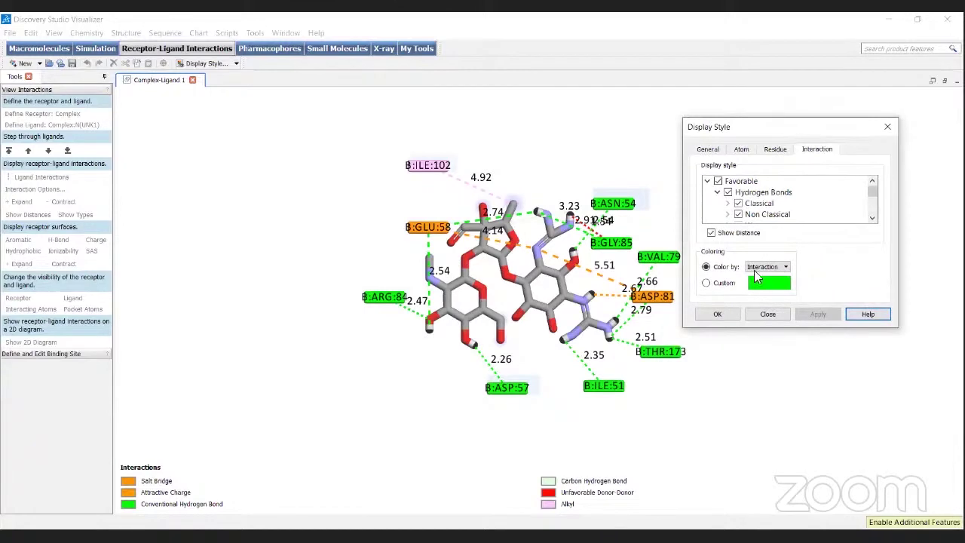
Color all interactions with a custom light orange (red 255, green 170, blue 127), and close Discovery Studio
left_click(722, 283)
left_click(718, 267)
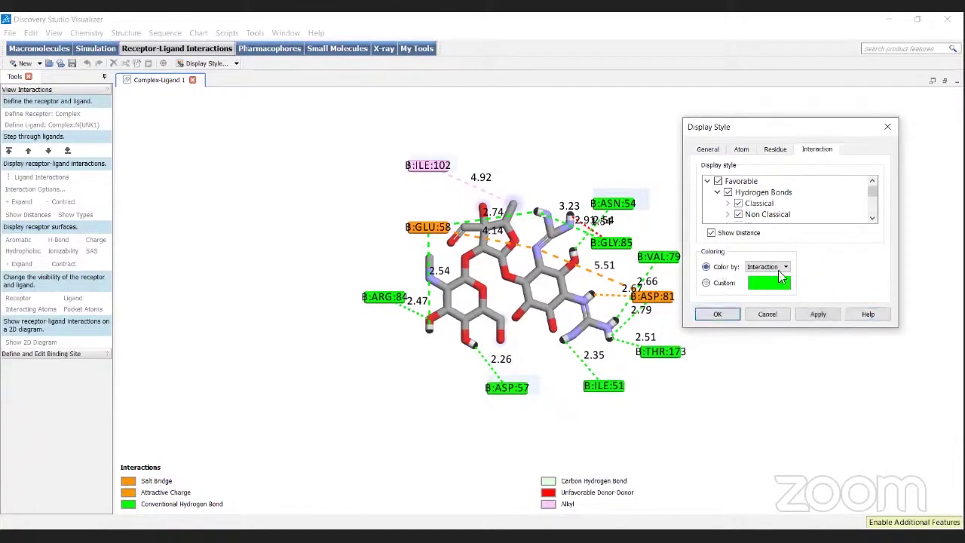
left_click(715, 283)
left_click(769, 290)
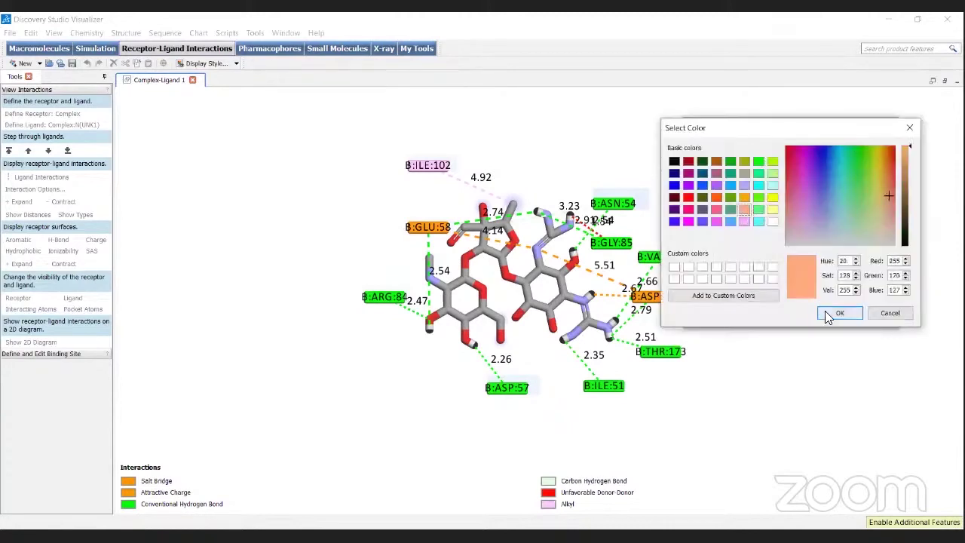
left_click(825, 315)
left_click(816, 314)
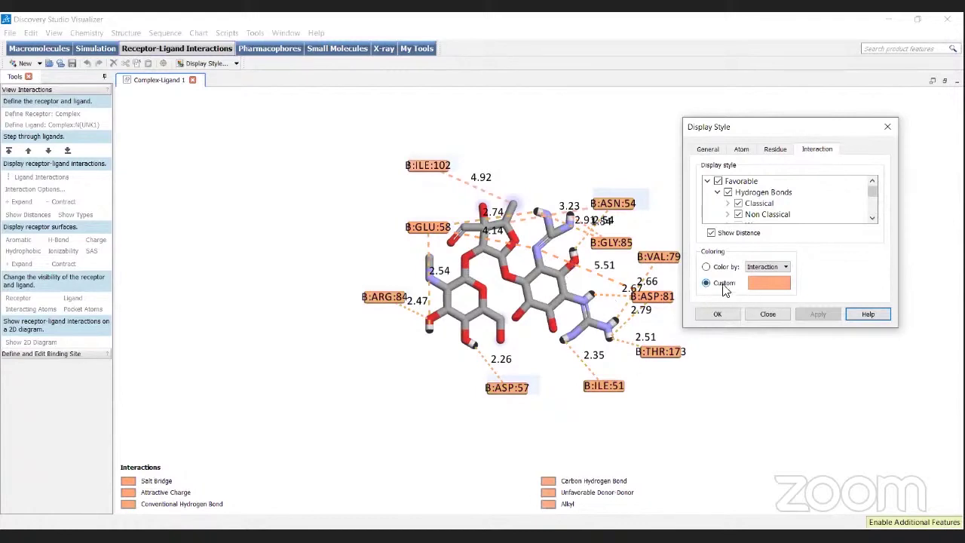
left_click(769, 313)
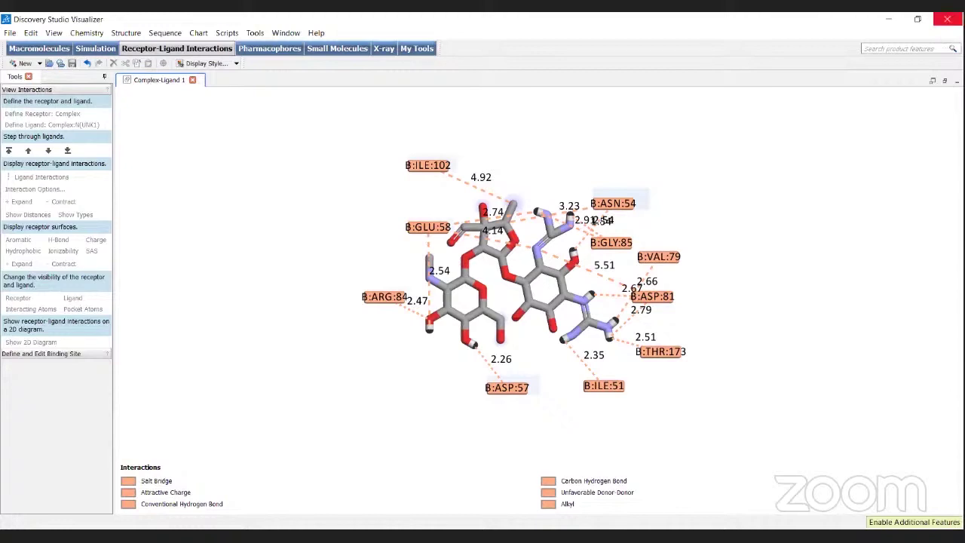
left_click(946, 19)
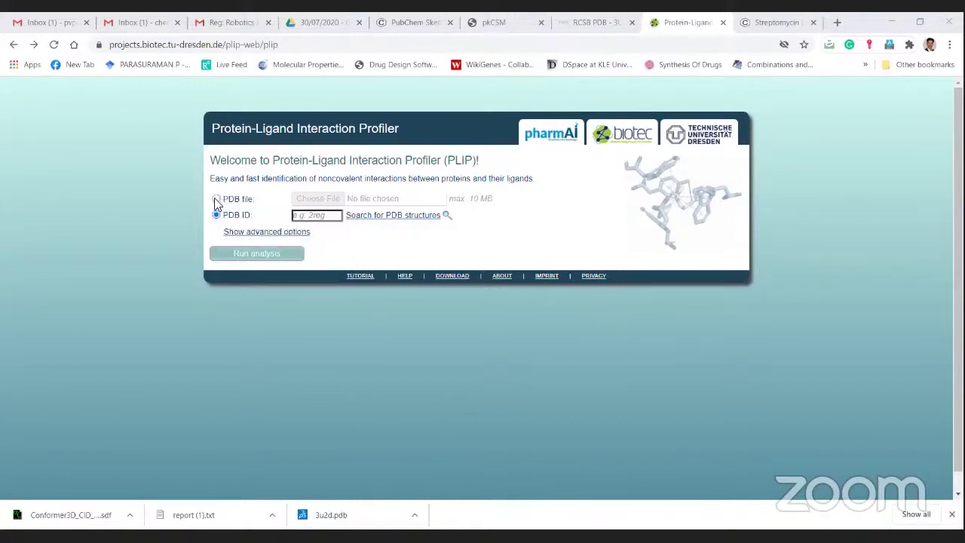
In the Protein-Ligand Interaction Profiler in Chrome, upload the Complex PDB file from the Desktop's Docking trial folder and run the analysis
left_click(216, 200)
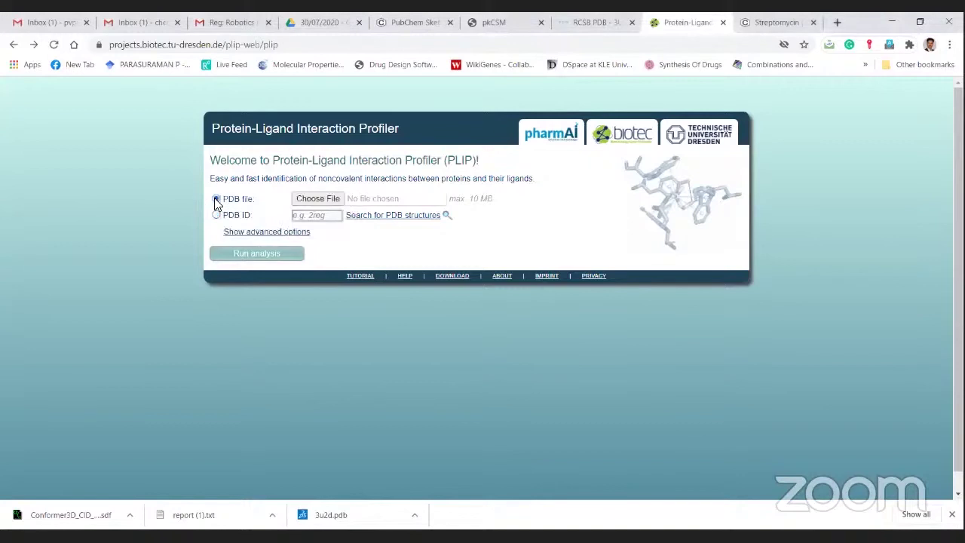
left_click(329, 197)
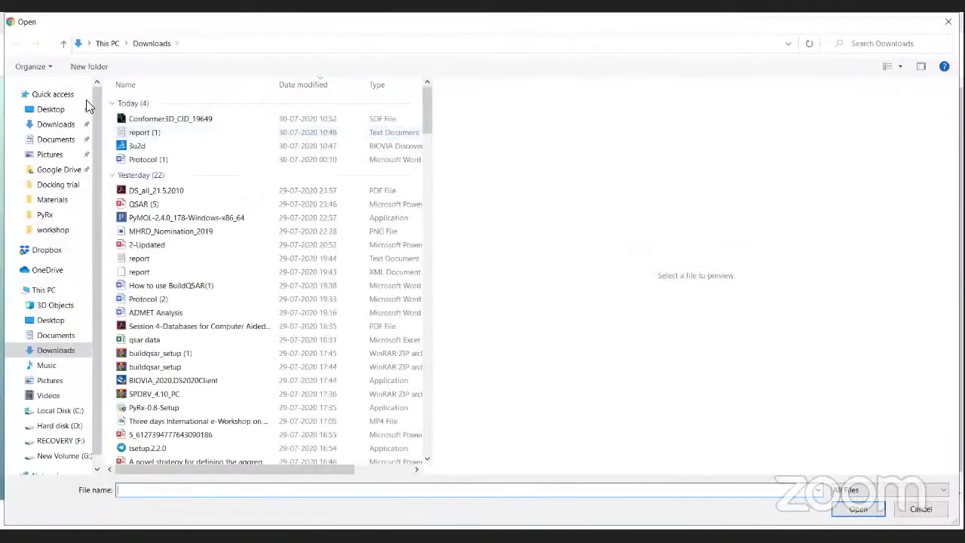
left_click(57, 111)
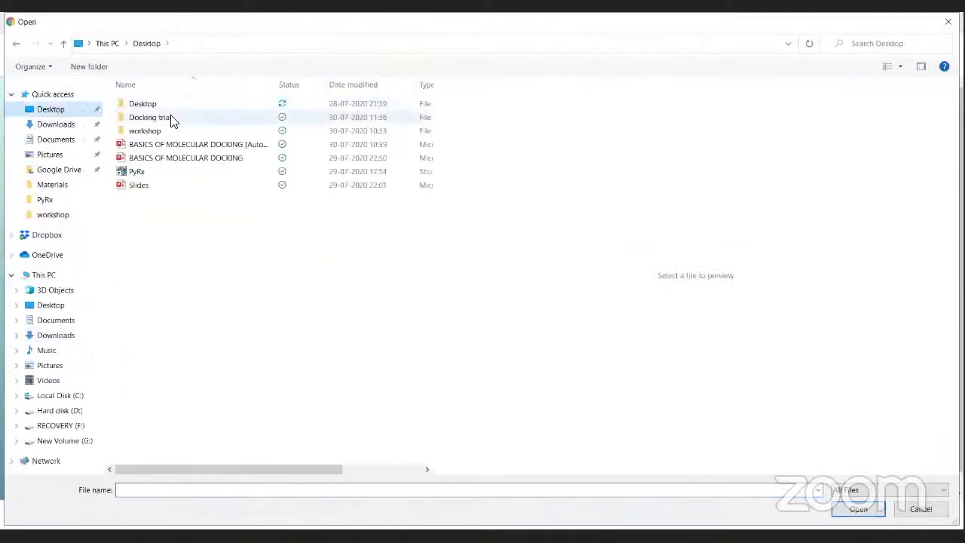
double_click(170, 118)
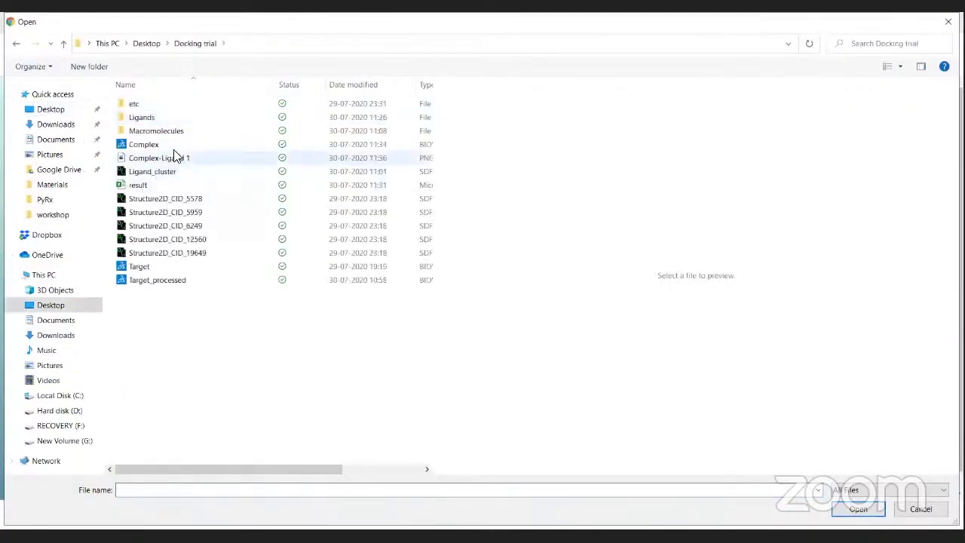
left_click(174, 148)
double_click(176, 147)
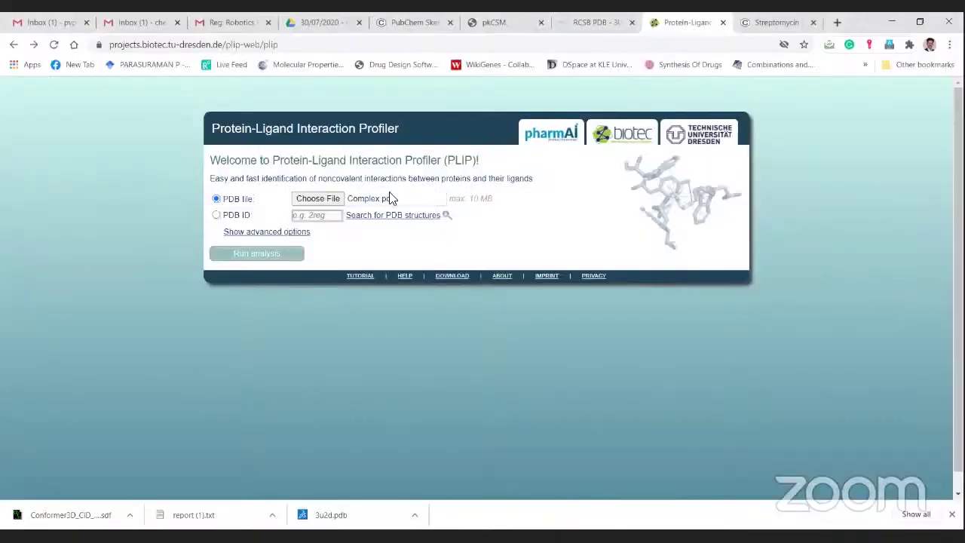
left_click(259, 260)
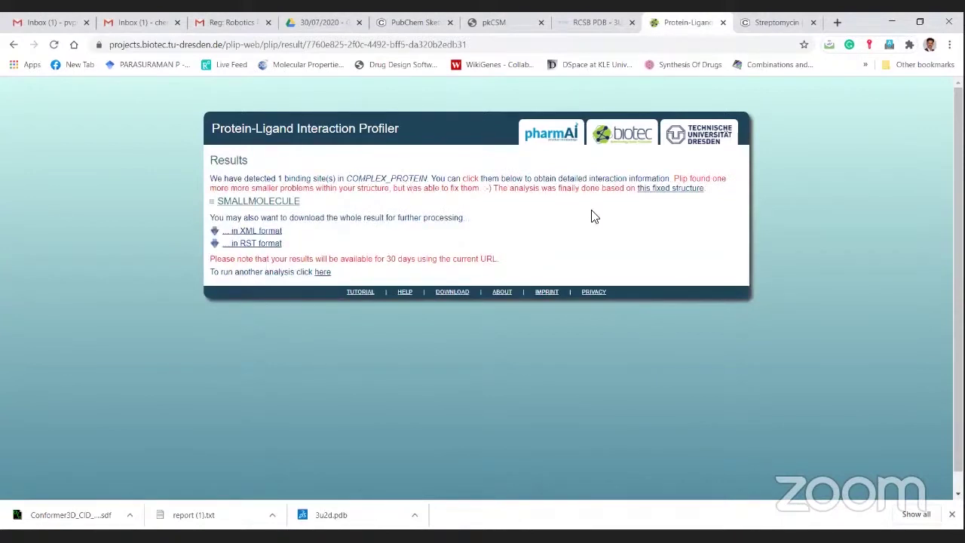
Expand the SMALLMOLECULE results down to the UNK-N-1 binding site and open its interactive 3D view
left_click(214, 203)
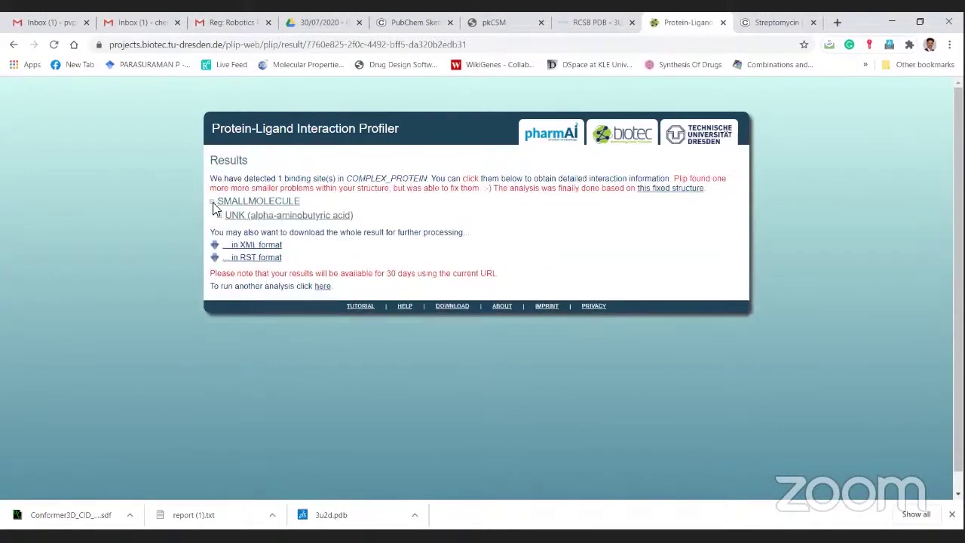
left_click(219, 216)
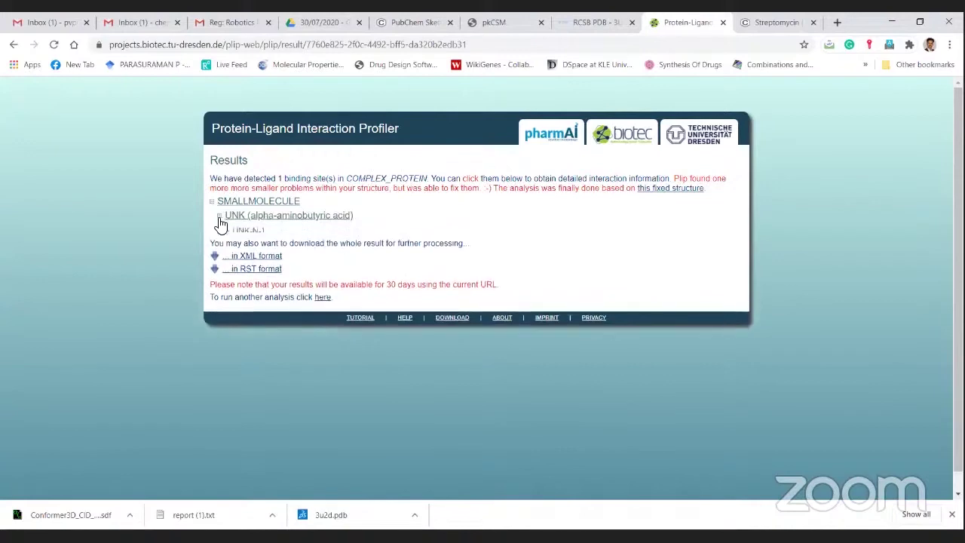
scroll(416, 241, "down", 1)
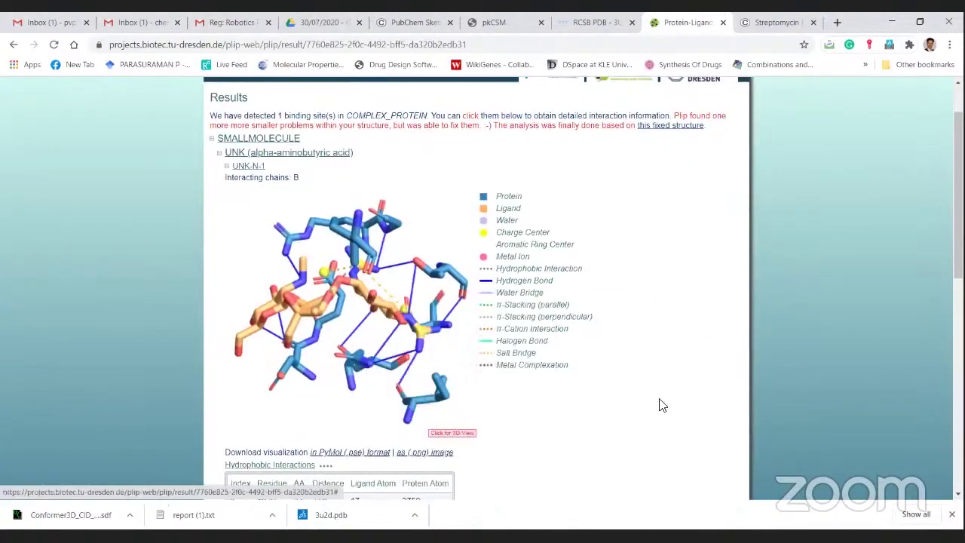
left_click(453, 434)
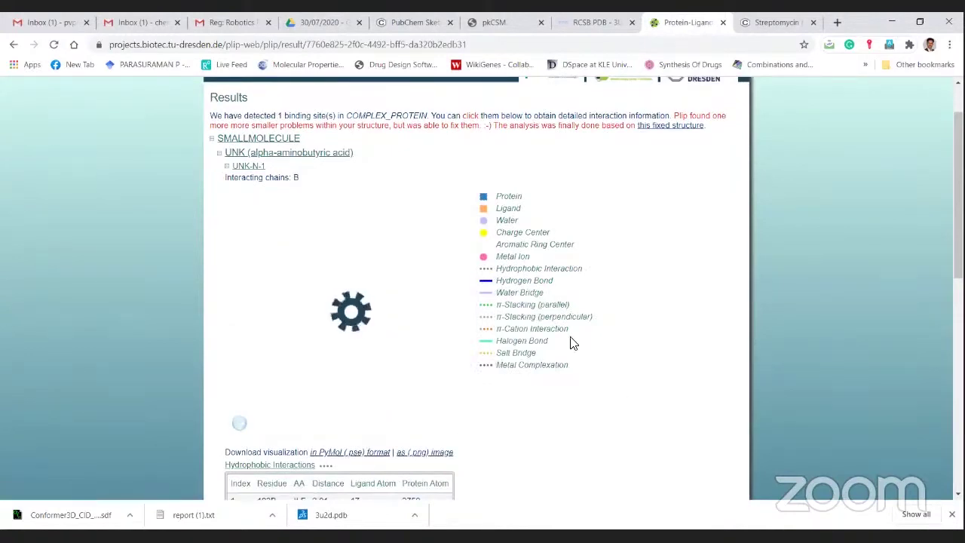
Examine the hydrophobic interaction, hydrogen bond and salt bridge tables, and download the whole result in RST format
scroll(572, 343, "down", 2)
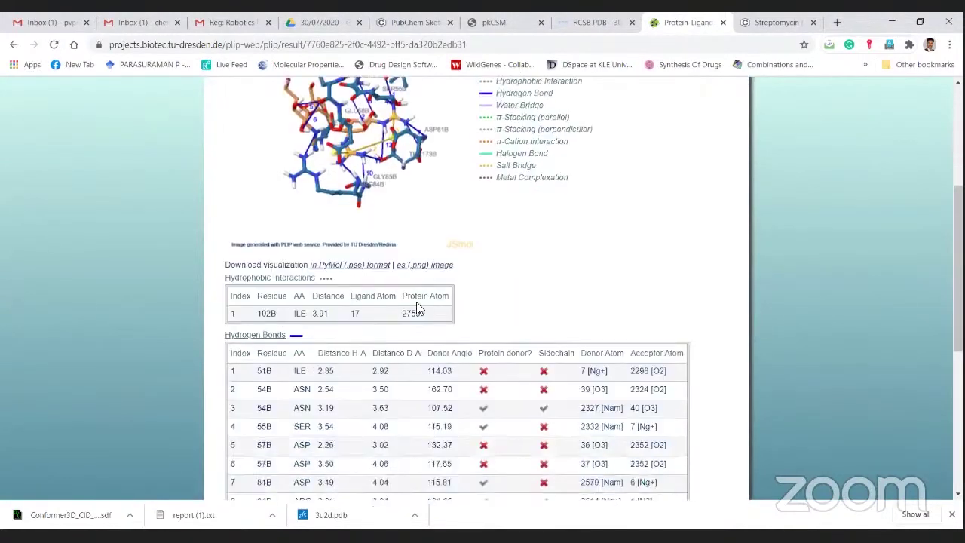
scroll(437, 227, "down", 2)
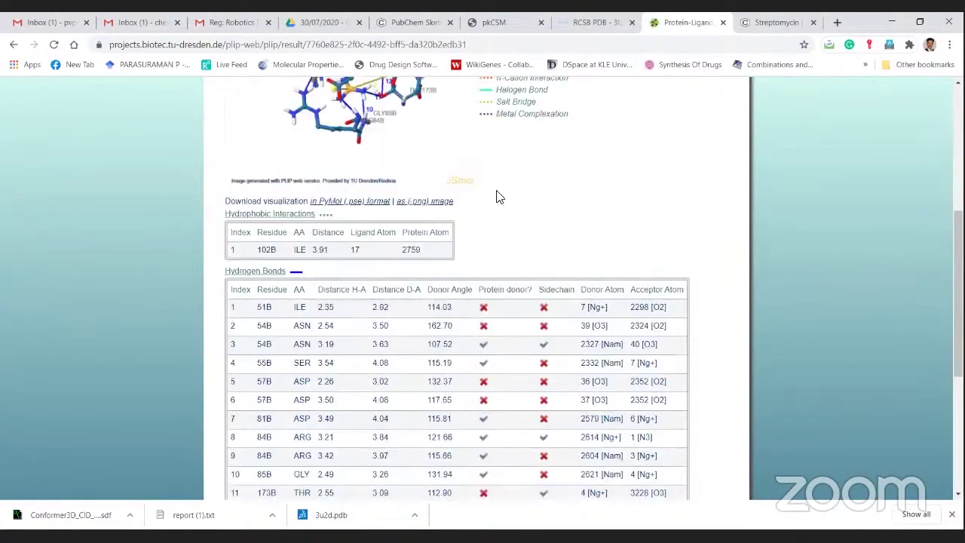
scroll(497, 197, "down", 1)
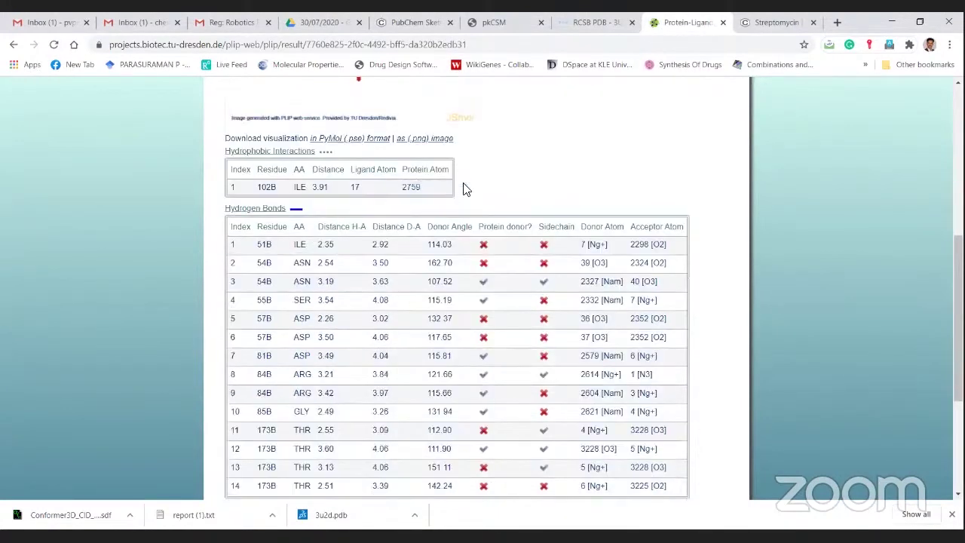
scroll(452, 189, "up", 2)
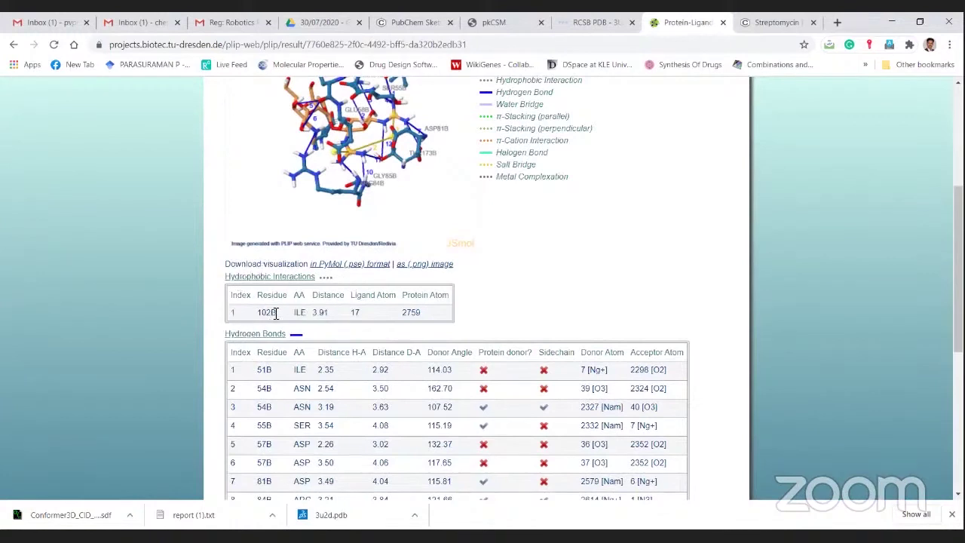
scroll(329, 277, "down", 1)
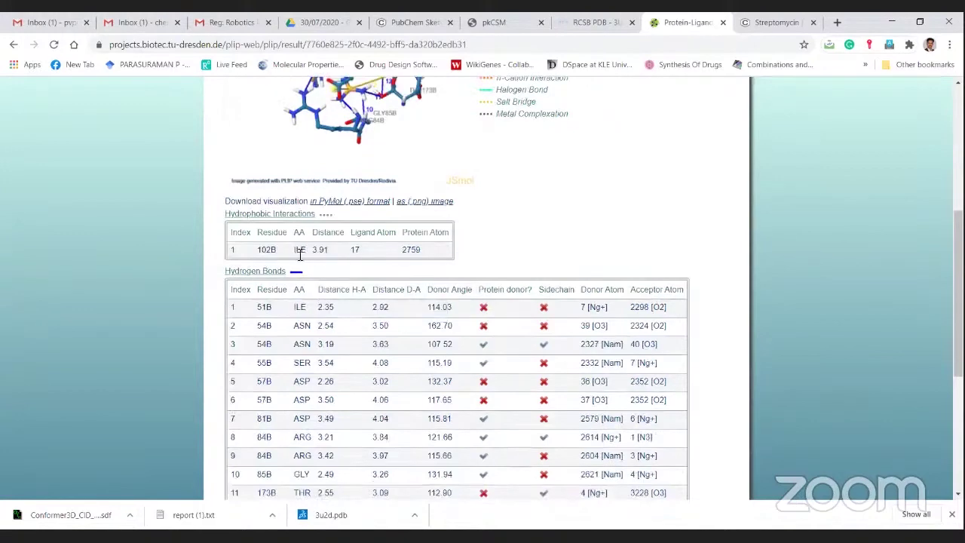
scroll(300, 259, "down", 2)
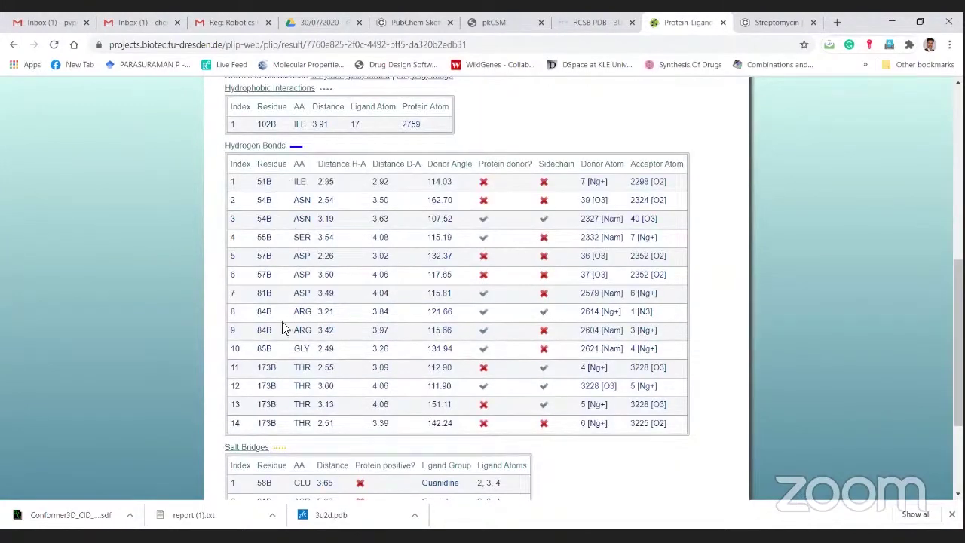
scroll(300, 348, "down", 2)
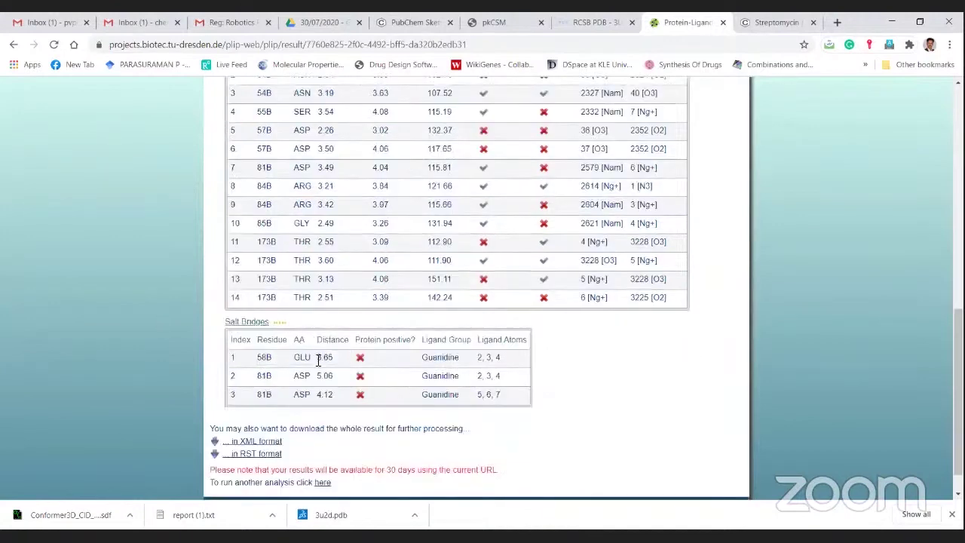
scroll(319, 360, "down", 1)
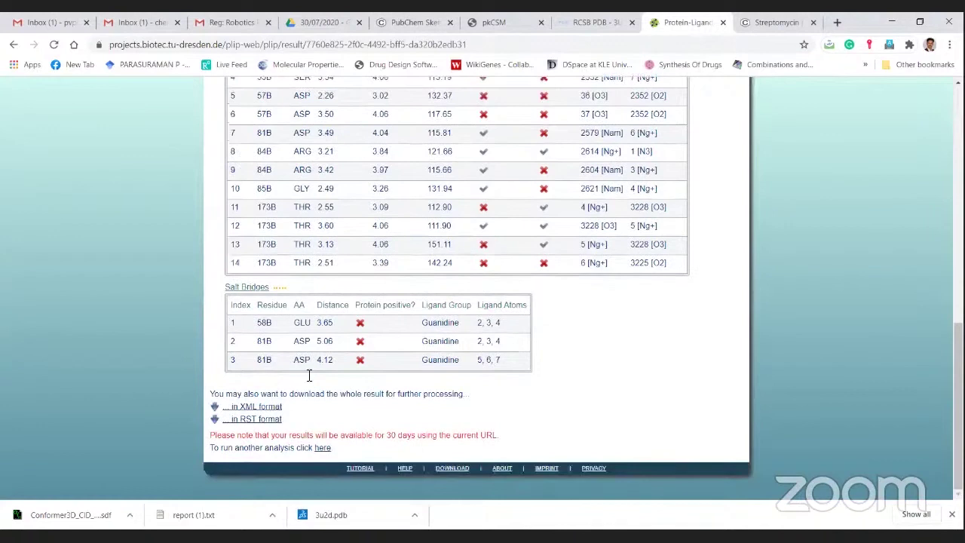
left_click(256, 420)
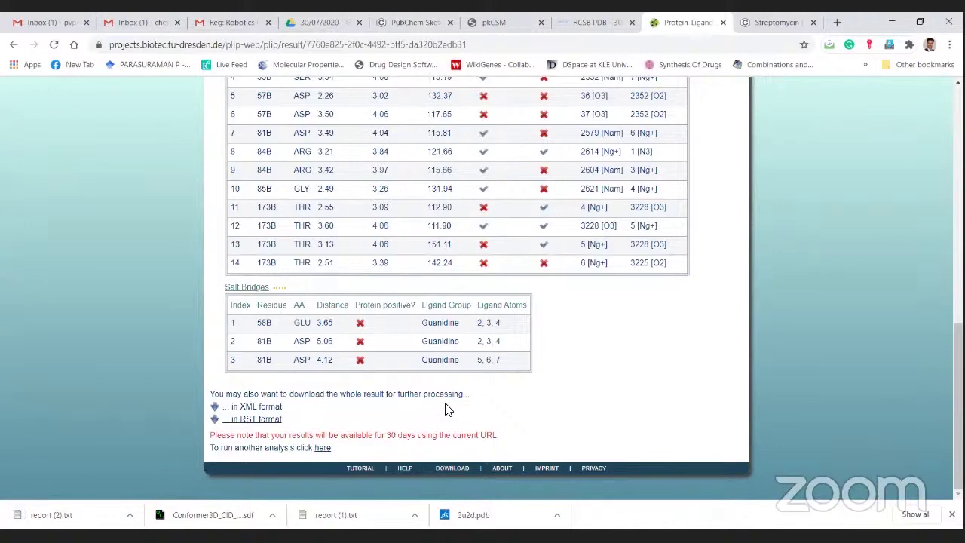
scroll(445, 409, "up", 6)
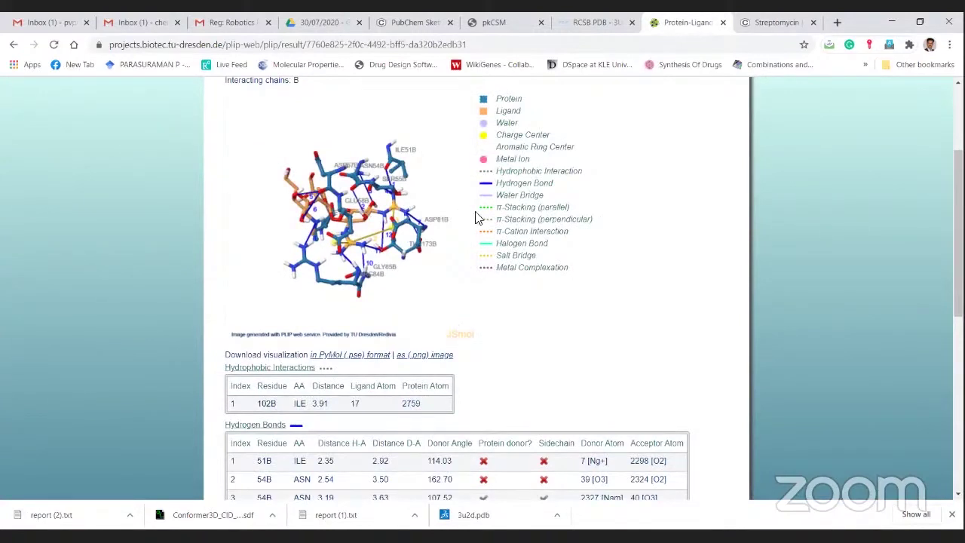
scroll(521, 279, "down", 3)
scroll(525, 283, "up", 3)
scroll(525, 282, "up", 3)
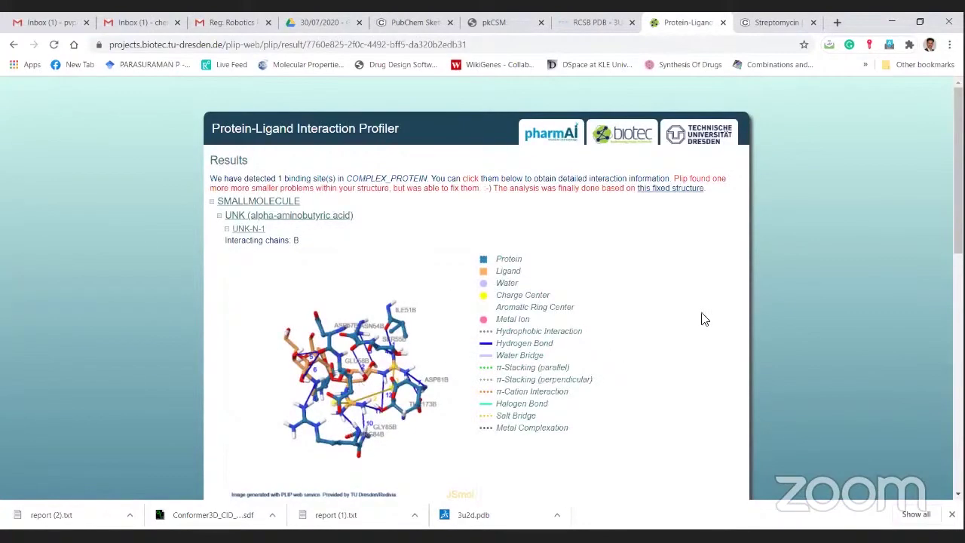
scroll(609, 276, "down", 3)
scroll(596, 282, "up", 2)
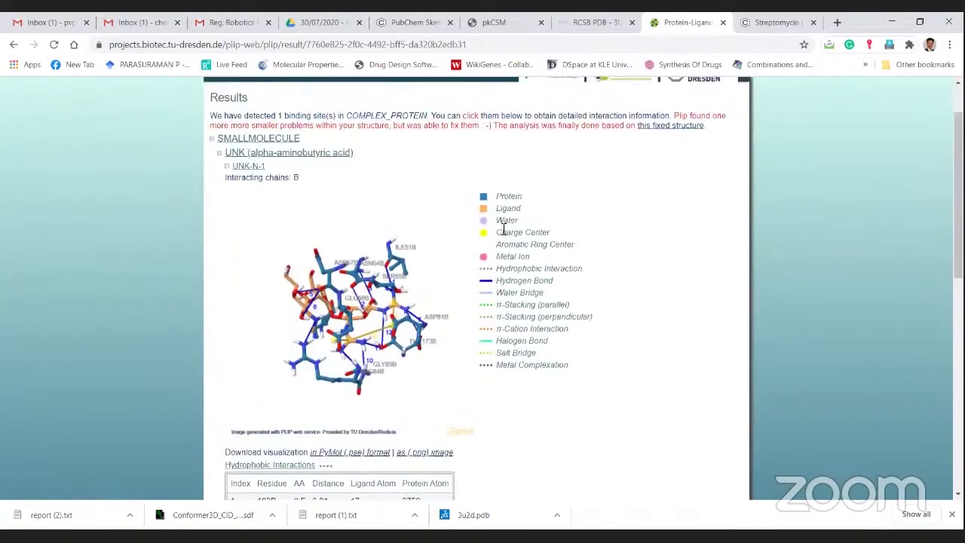
Examine the interaction legend beside the 3D view and the hydrogen bond and salt bridge tables of UNK-N-1
left_click_drag(494, 196, 551, 365)
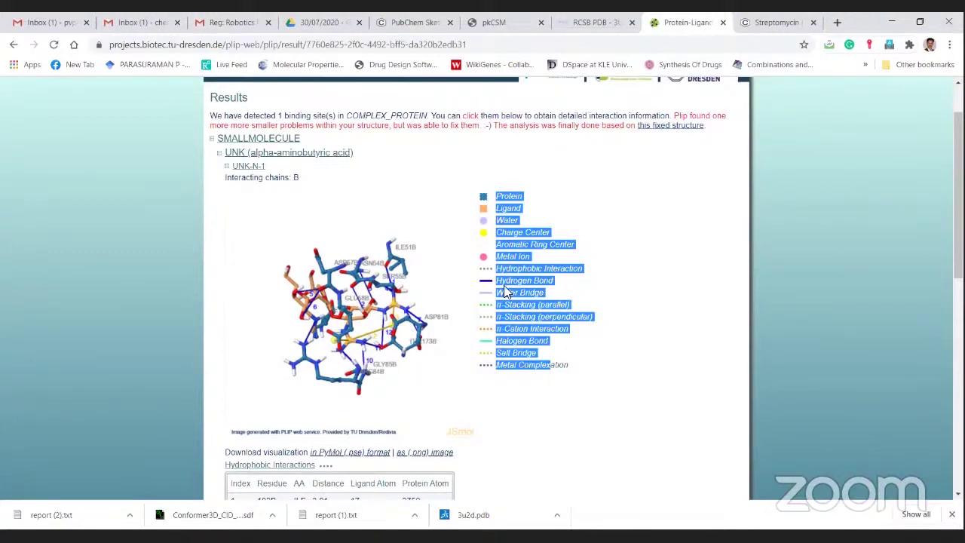
scroll(505, 289, "down", 3)
scroll(505, 292, "down", 9)
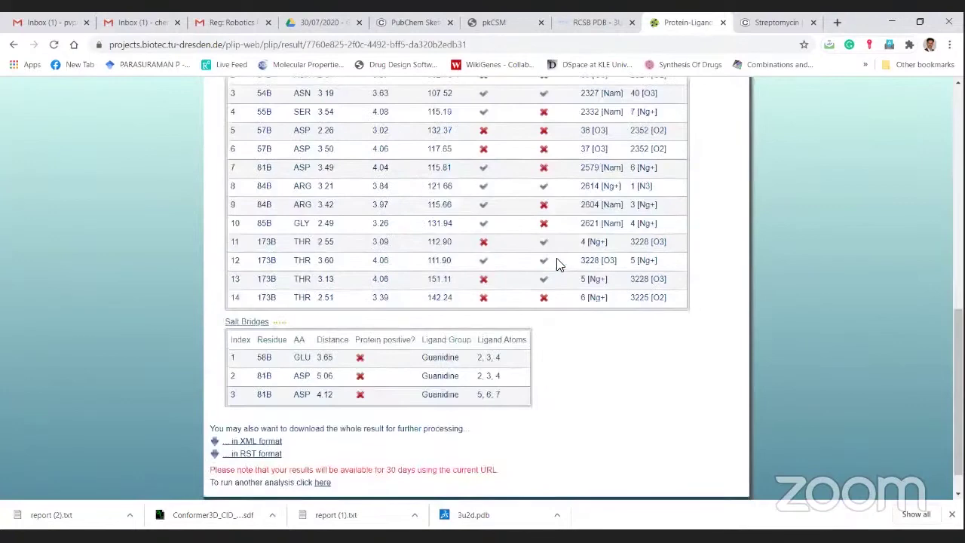
scroll(556, 265, "up", 15)
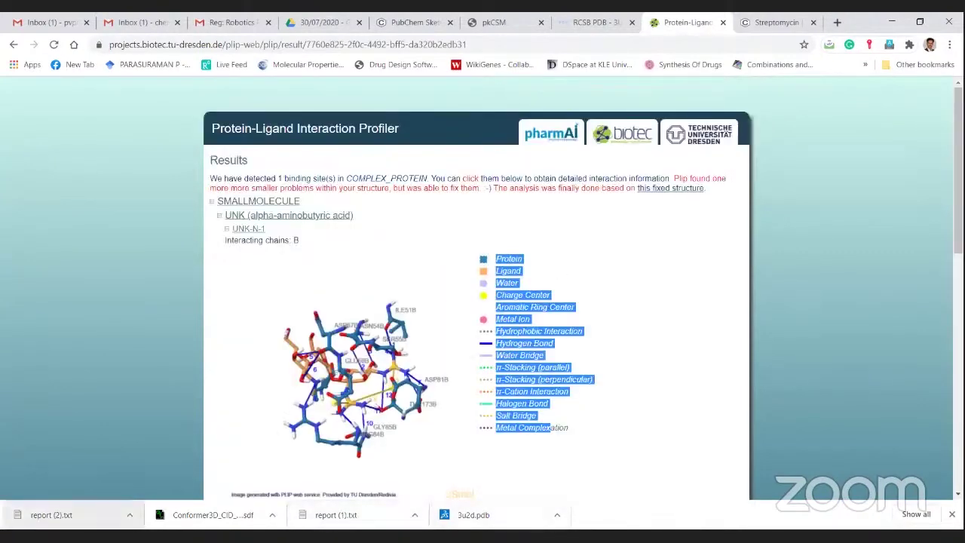
Open the downloaded report (2).txt in a maximized Notepad window and examine its hydrophobic interaction and hydrogen bond tables
left_click(55, 520)
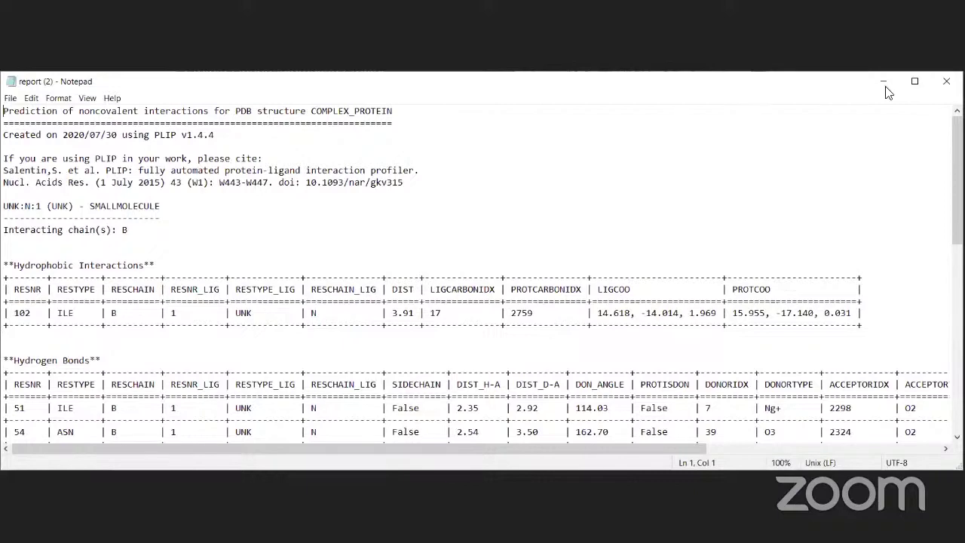
left_click(913, 86)
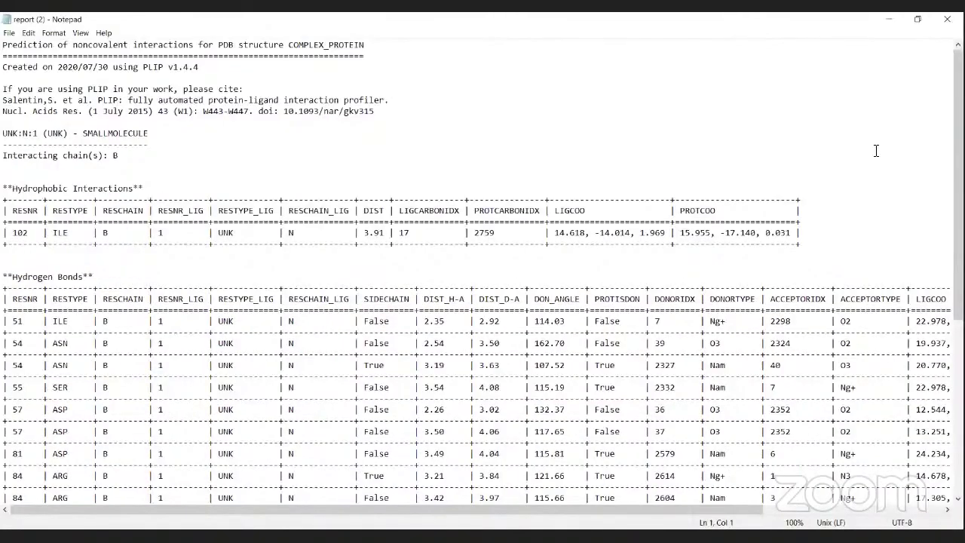
scroll(513, 211, "down", 1)
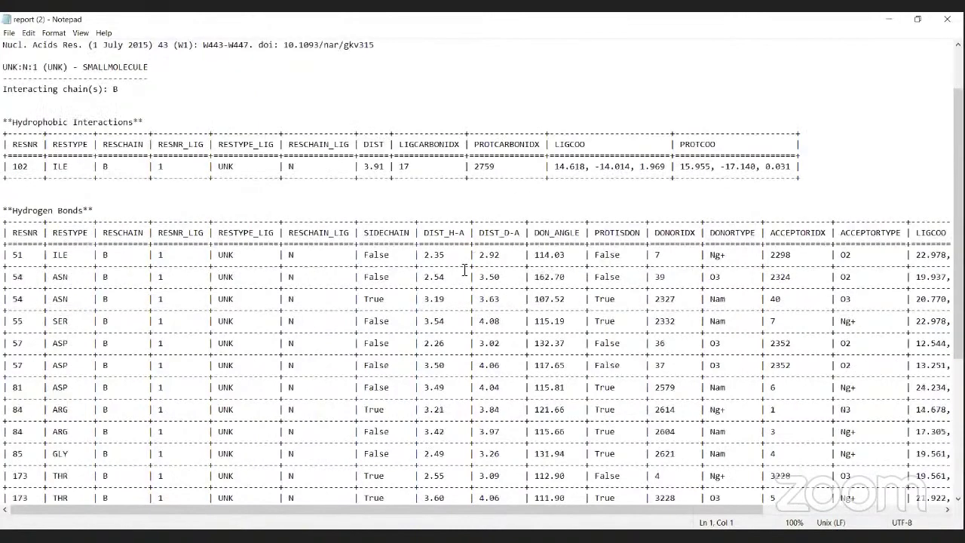
scroll(464, 270, "down", 7)
scroll(464, 270, "up", 6)
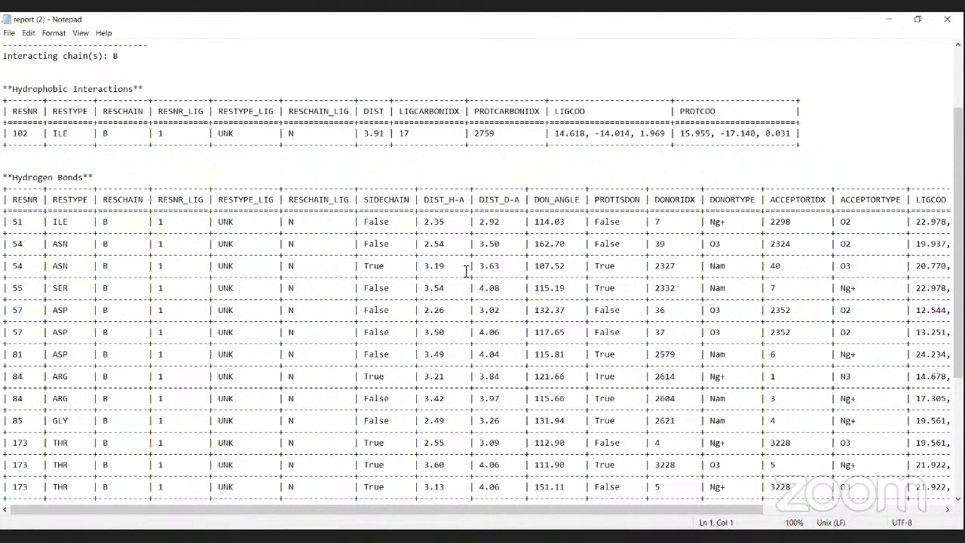
scroll(464, 270, "up", 2)
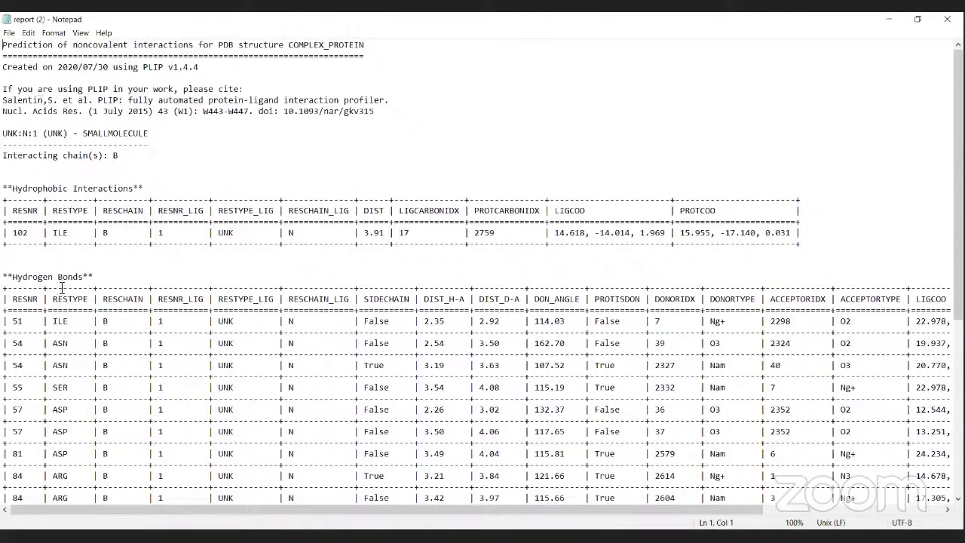
left_click_drag(45, 299, 226, 387)
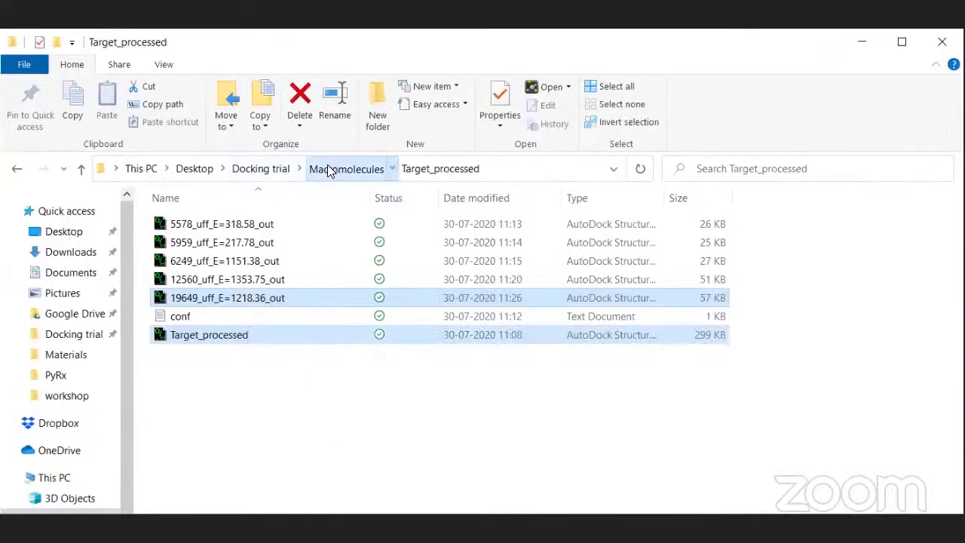
In File Explorer, go up to the Docking trial folder and open the result spreadsheet in Excel
left_click(320, 258)
left_click(288, 170)
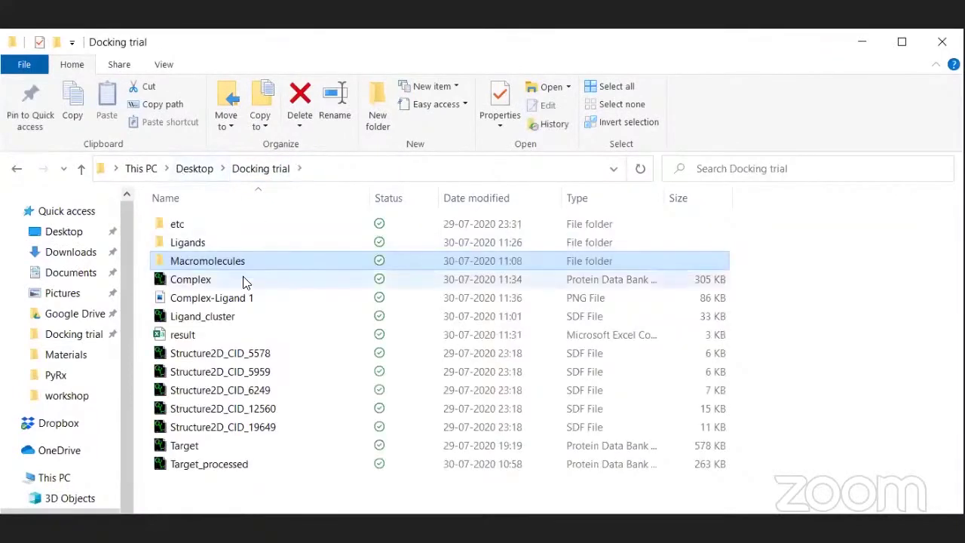
double_click(182, 337)
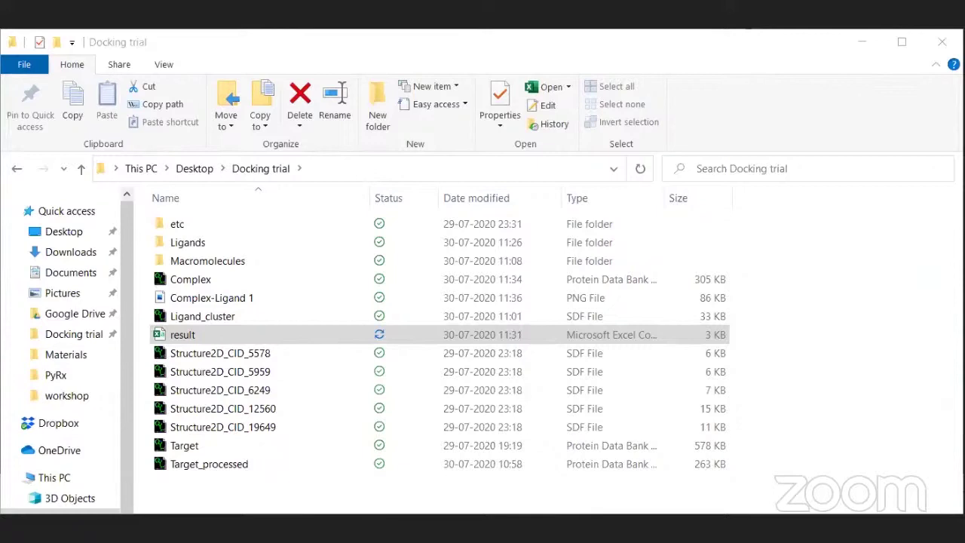
key("alt+Tab")
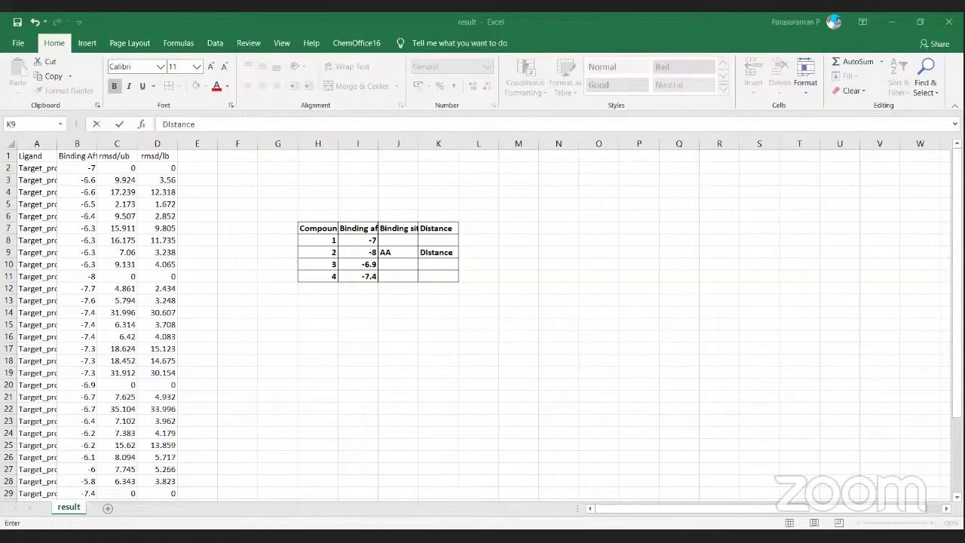
Switch to the Molecular Docking protocol PDF in Acrobat and read how to import the macromolecule and convert it to .pdbqt format
key("alt+Tab")
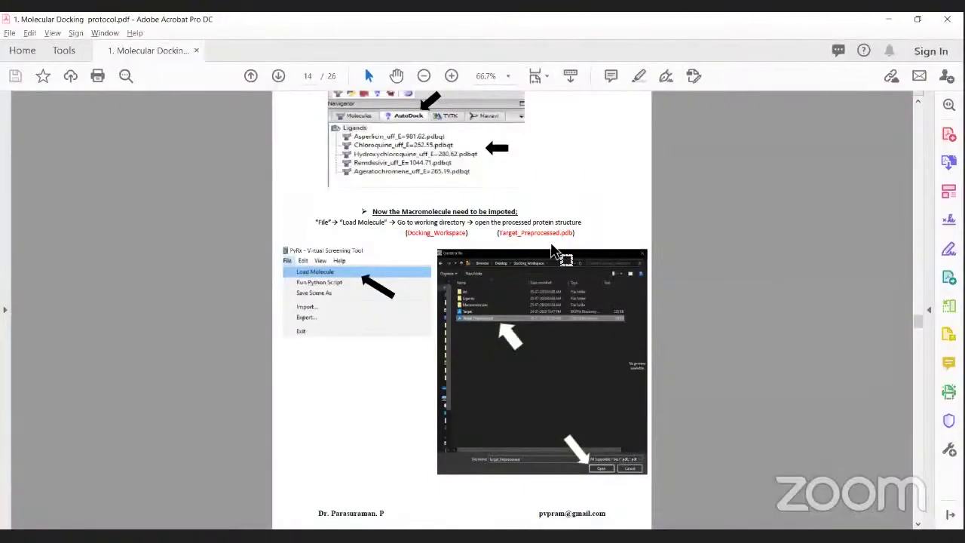
scroll(554, 276, "down", 1)
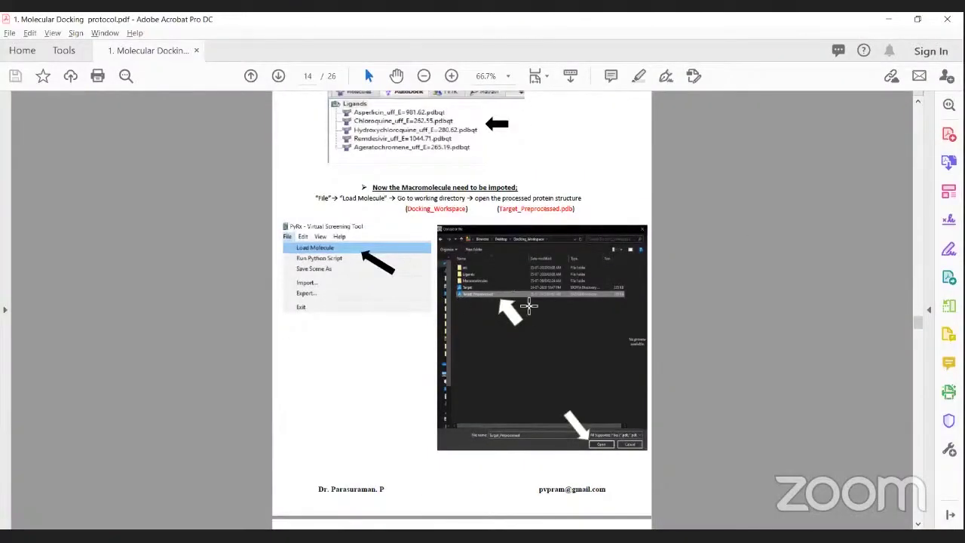
scroll(528, 304, "down", 3)
scroll(509, 264, "down", 14)
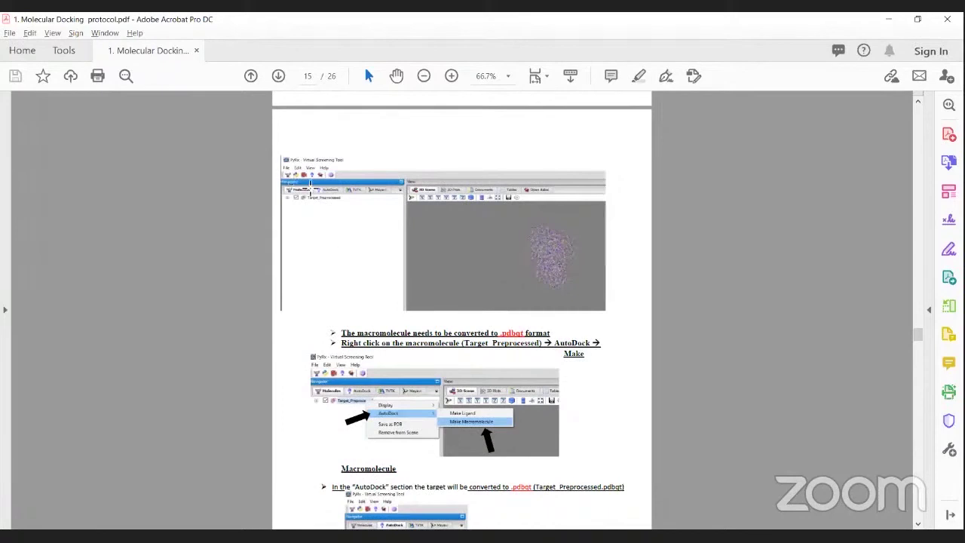
left_click_drag(309, 182, 305, 208)
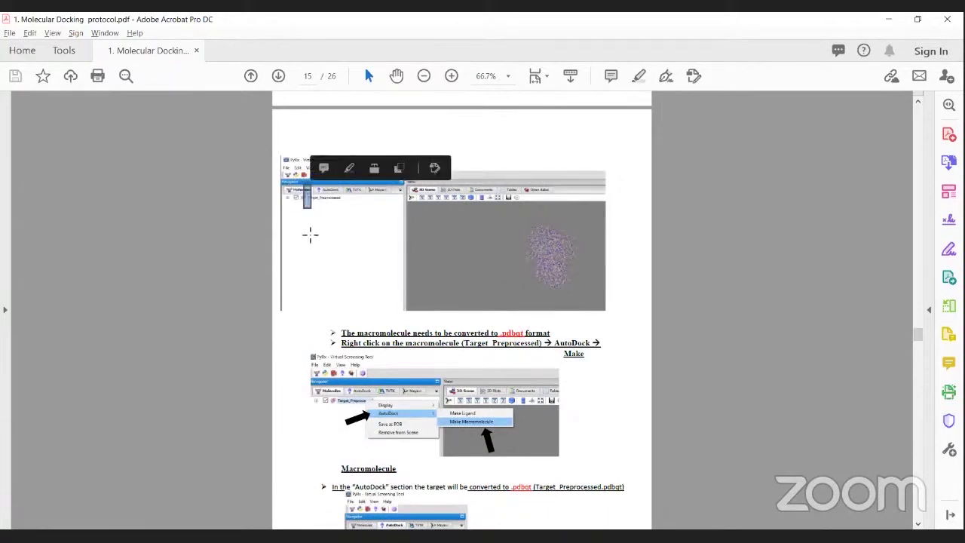
left_click(310, 235)
left_click(722, 258)
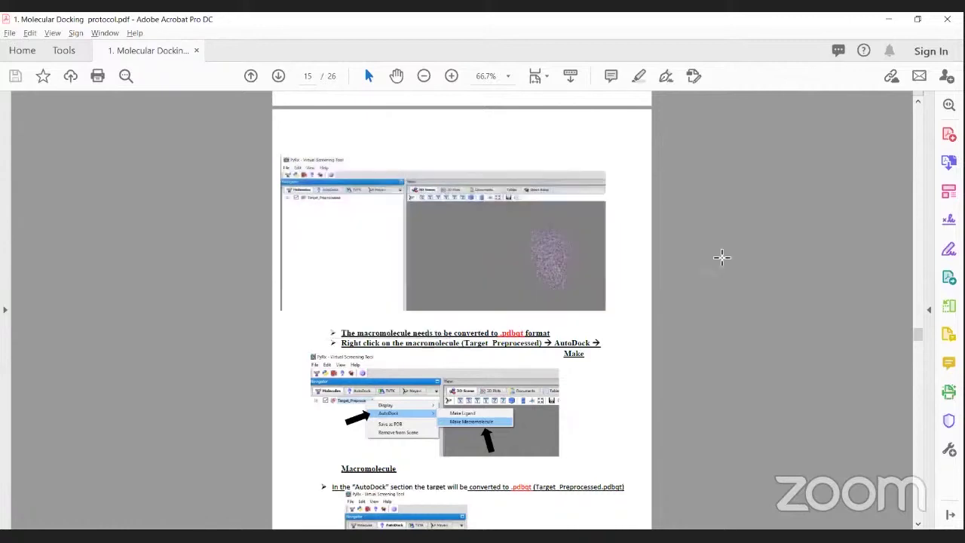
scroll(454, 299, "down", 1)
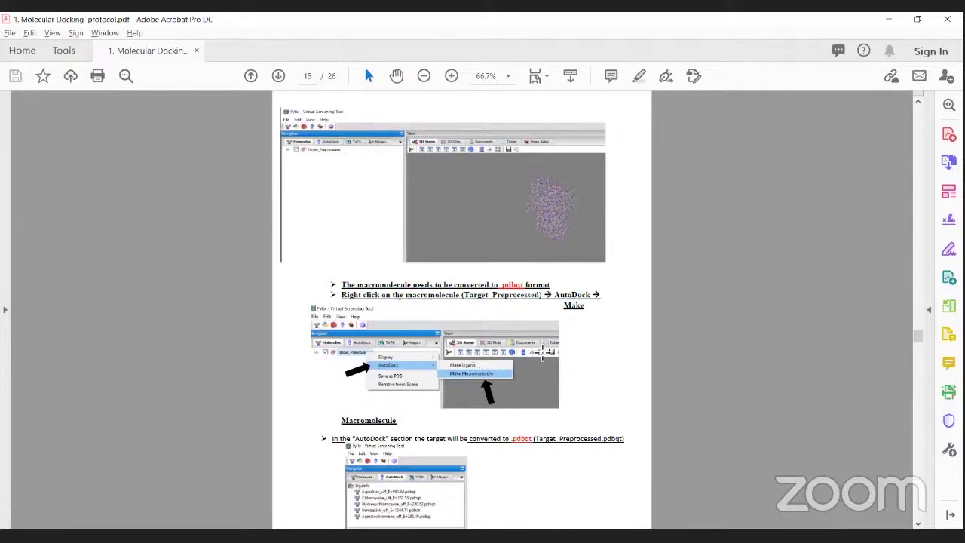
scroll(542, 352, "down", 1)
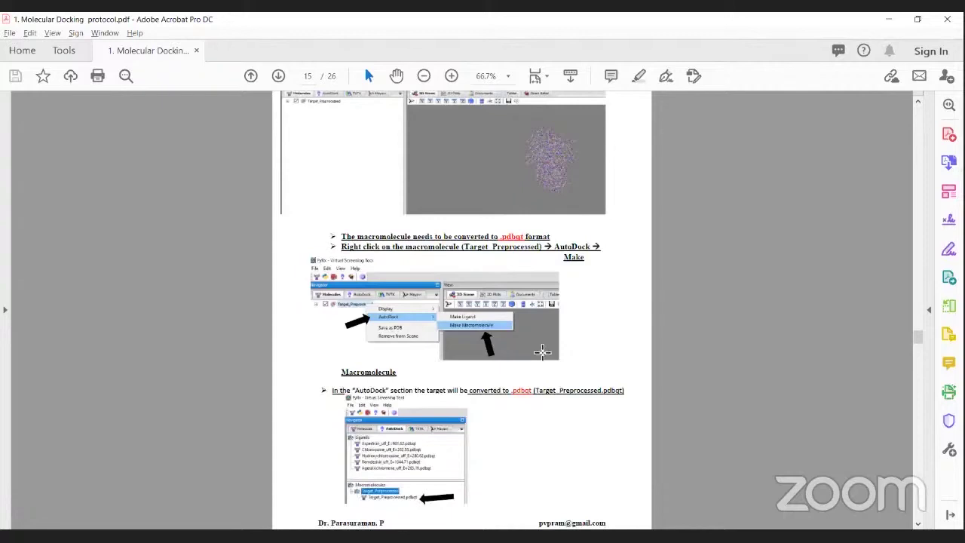
scroll(541, 329, "down", 1)
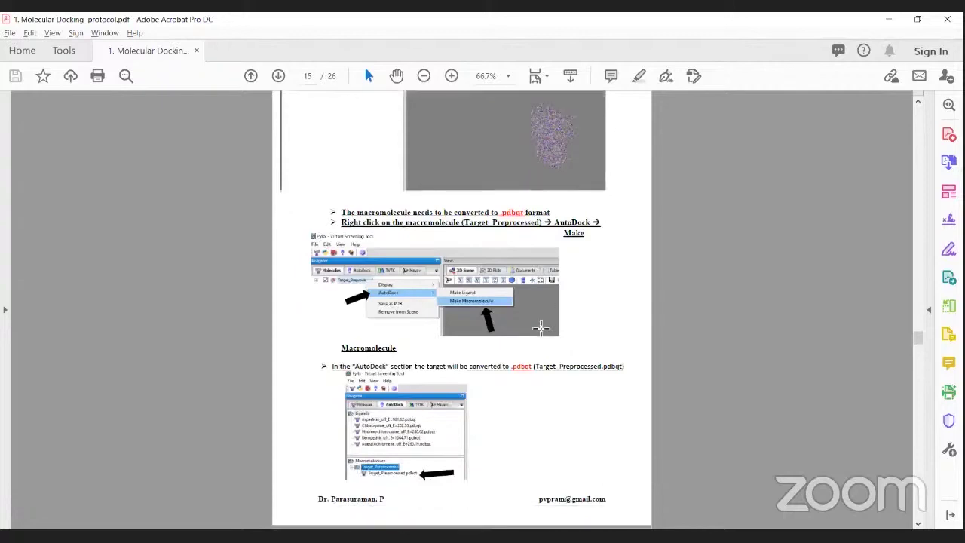
Read the protocol's Vina Wizard instructions on selecting the ligands and macromolecule, going forward and expanding the macromolecule under Molecules
scroll(541, 329, "down", 2)
scroll(537, 326, "down", 2)
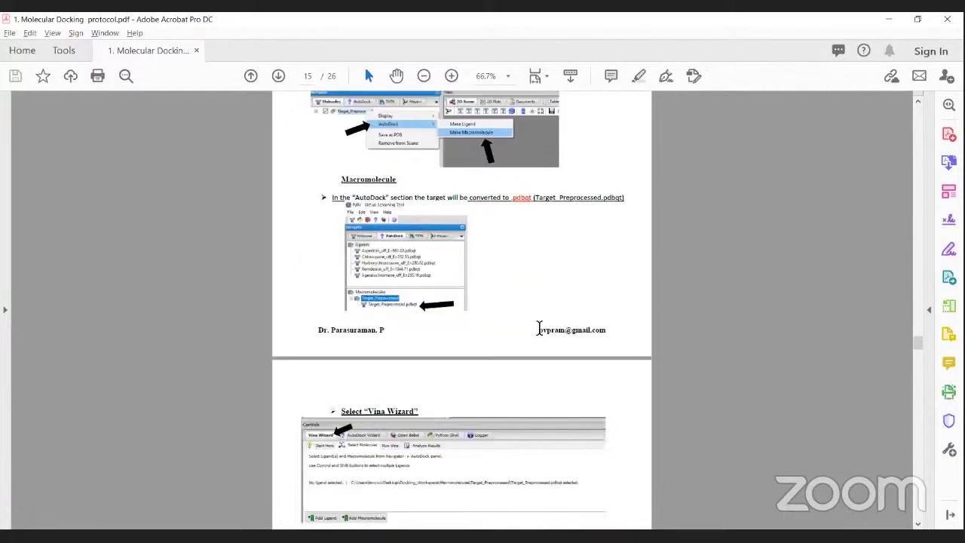
scroll(495, 309, "down", 4)
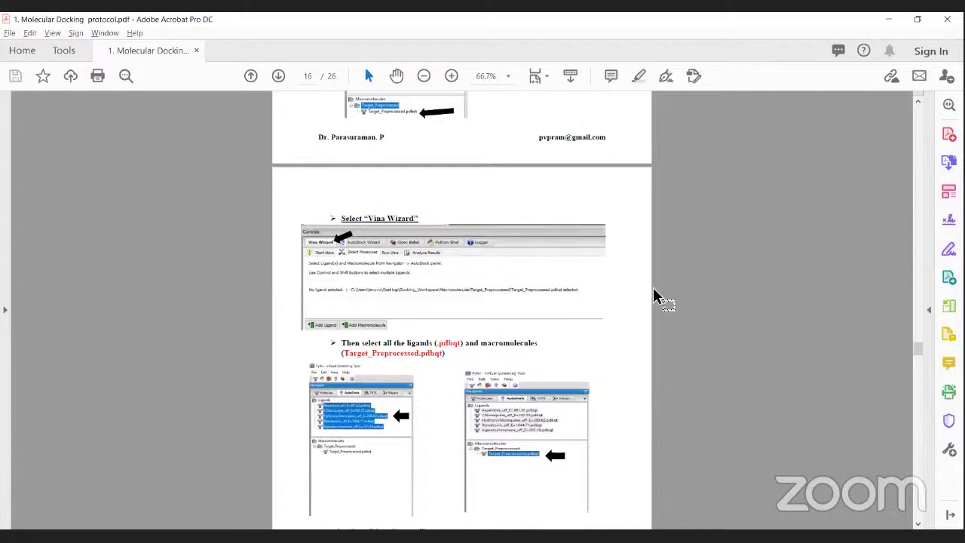
scroll(654, 287, "down", 1)
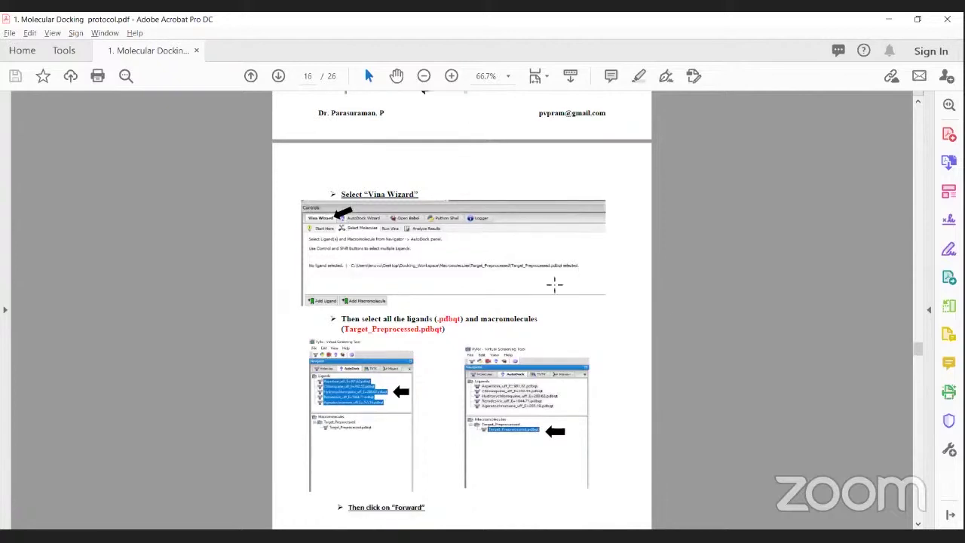
scroll(456, 283, "down", 2)
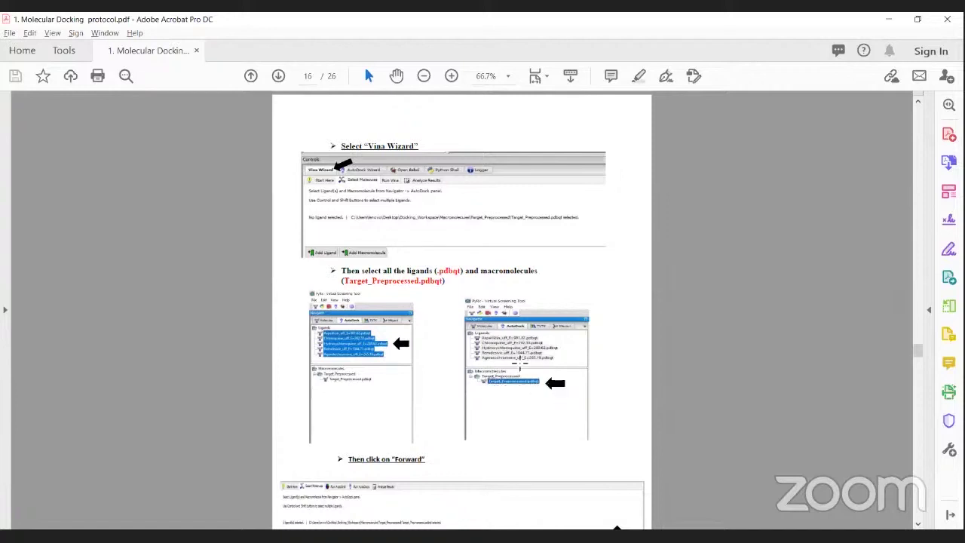
scroll(520, 367, "down", 1)
scroll(578, 381, "down", 8)
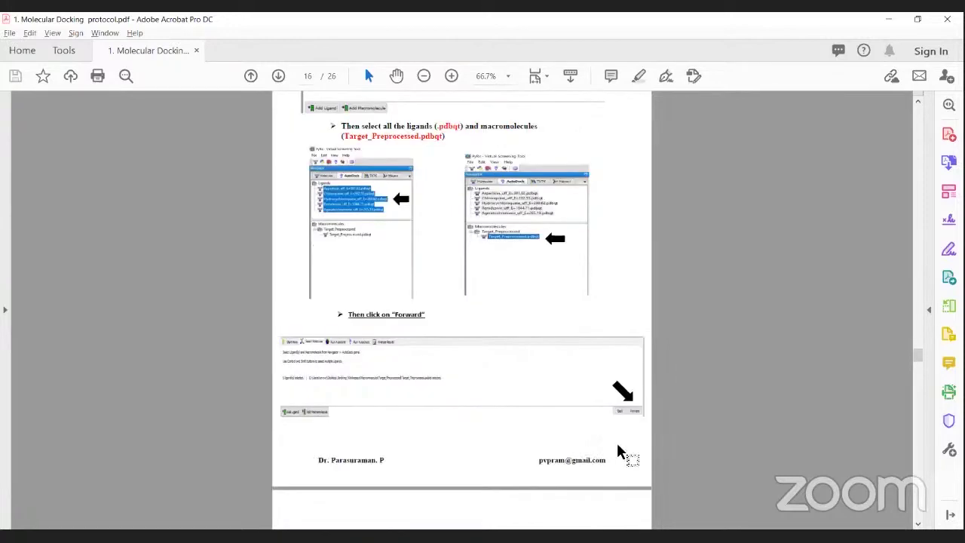
scroll(512, 436, "down", 2)
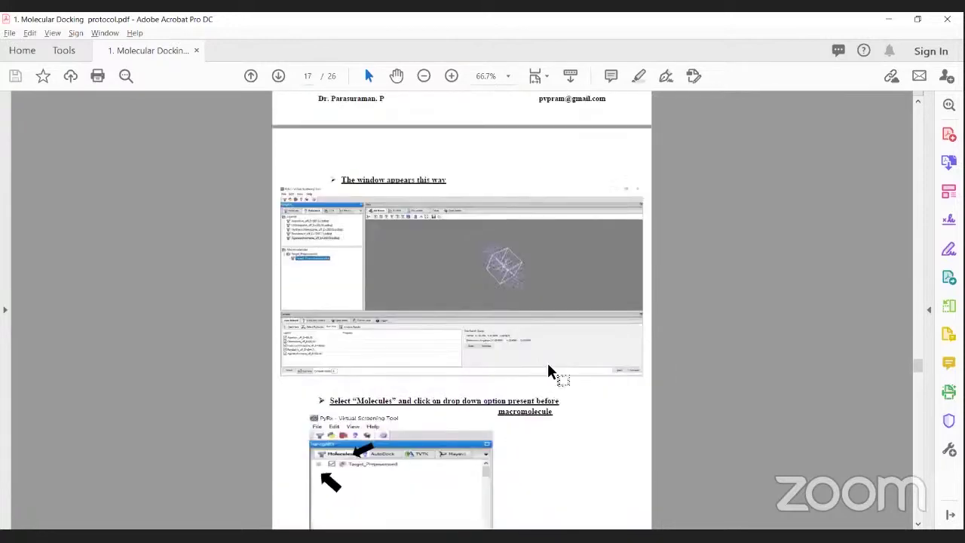
scroll(548, 365, "down", 2)
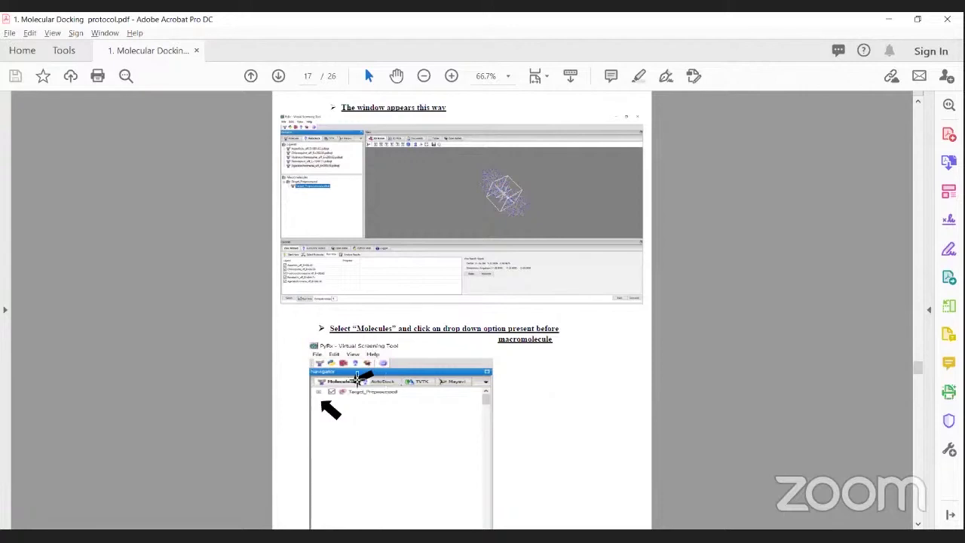
Read the protocol's instructions on making active site residues visible or flexible and placing the grid box over the binding site residues
scroll(352, 386, "down", 8)
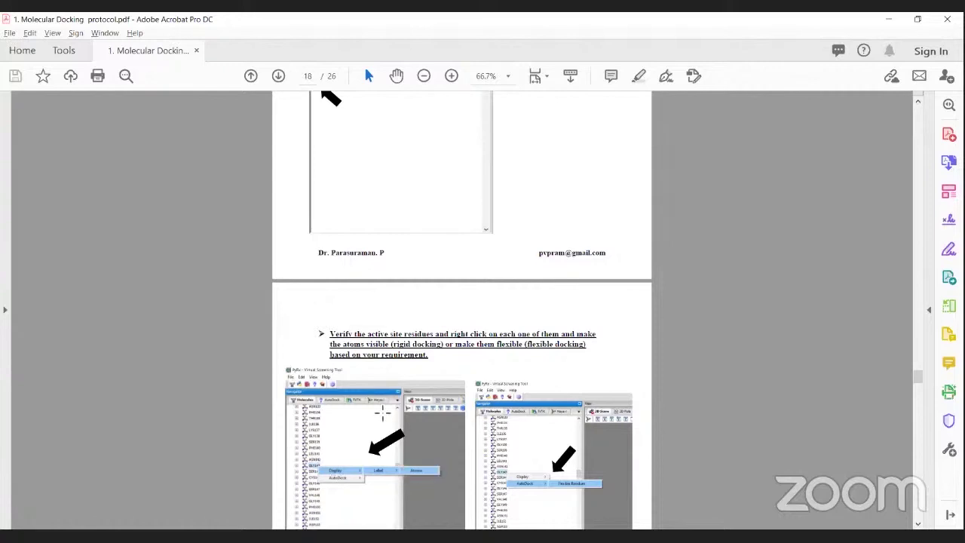
scroll(391, 408, "down", 1)
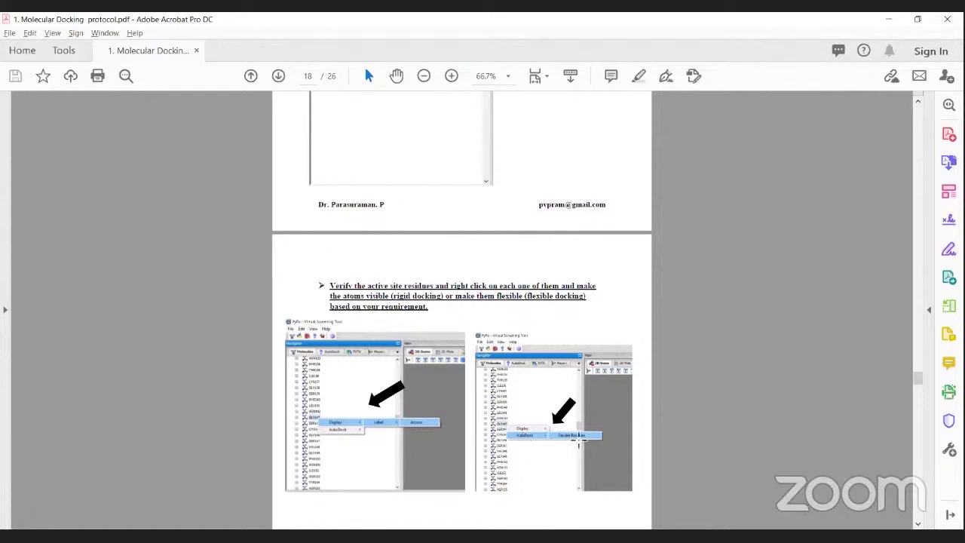
scroll(591, 443, "down", 1)
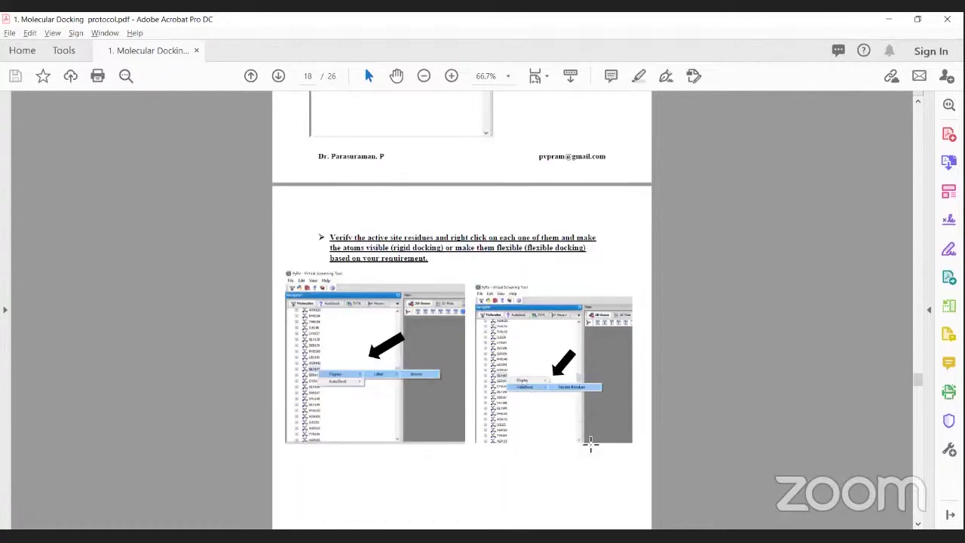
scroll(591, 444, "down", 11)
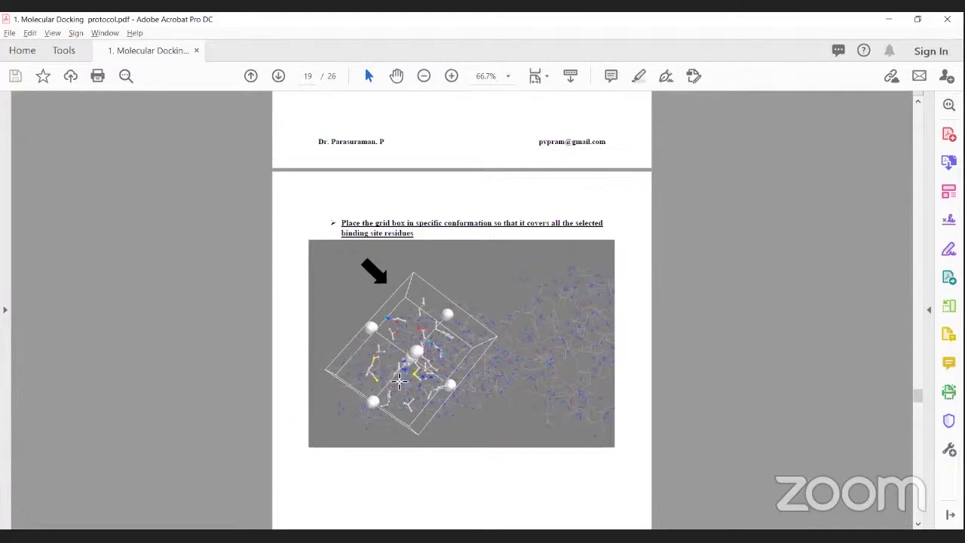
scroll(441, 359, "down", 3)
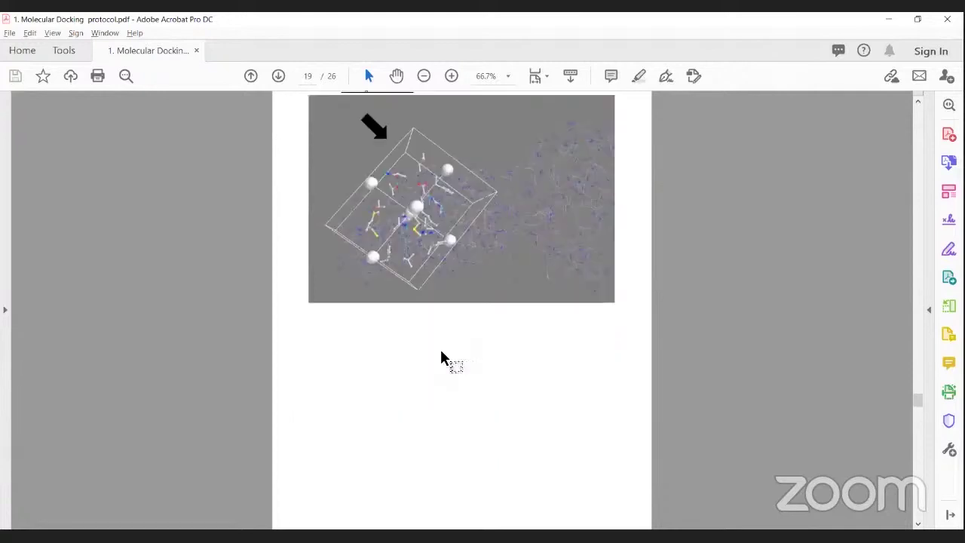
Read the protocol's pages on noting the grid box attributes, running the screening and exporting the docking results in .csv format
scroll(441, 358, "down", 8)
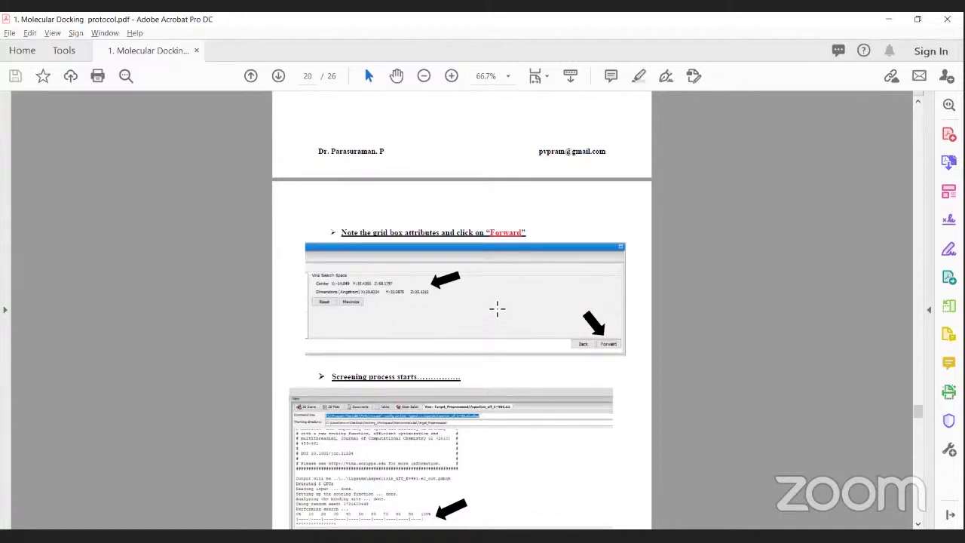
scroll(491, 314, "down", 8)
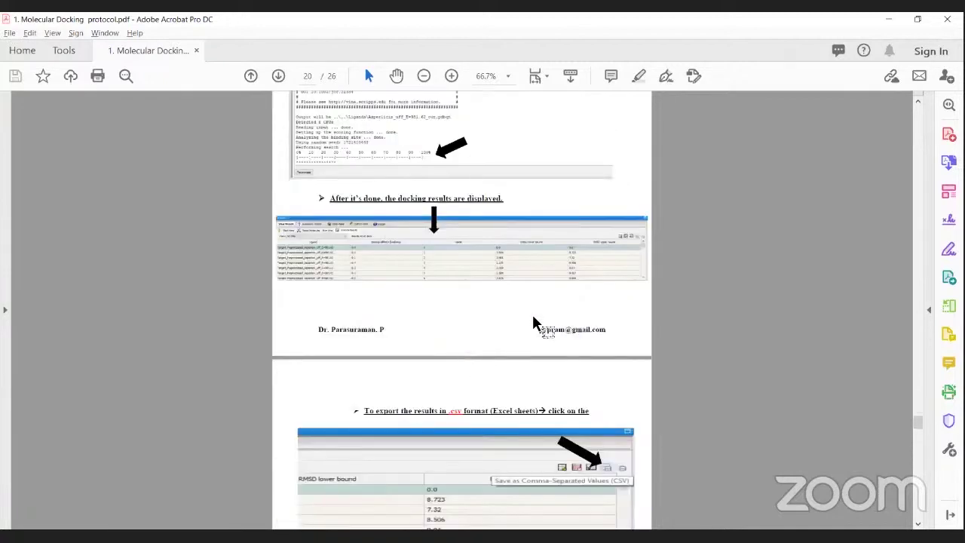
scroll(612, 305, "down", 1)
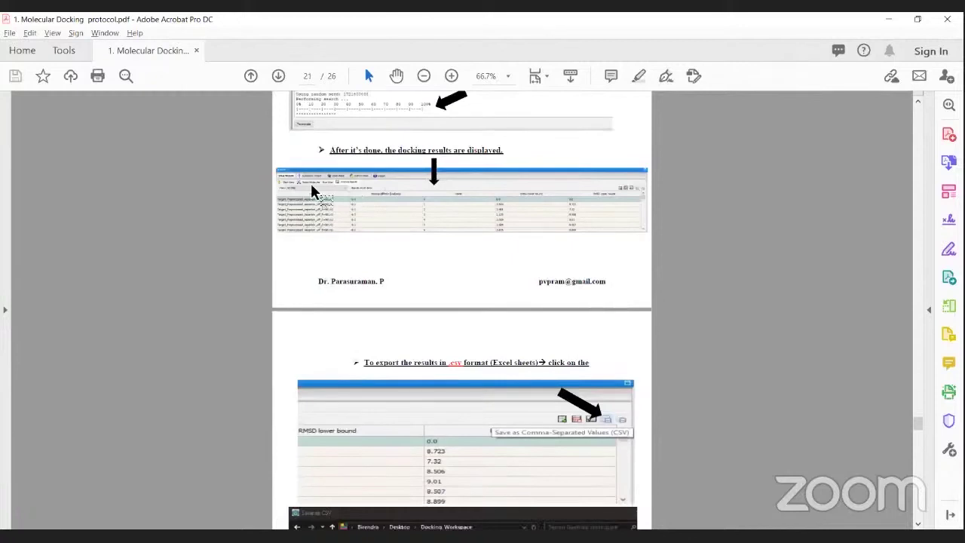
scroll(382, 218, "up", 1)
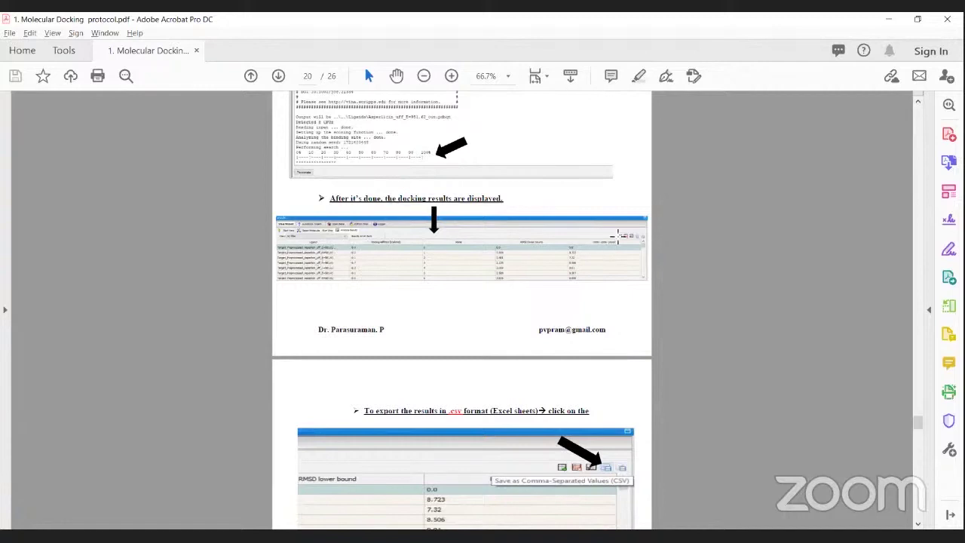
scroll(618, 361, "down", 2)
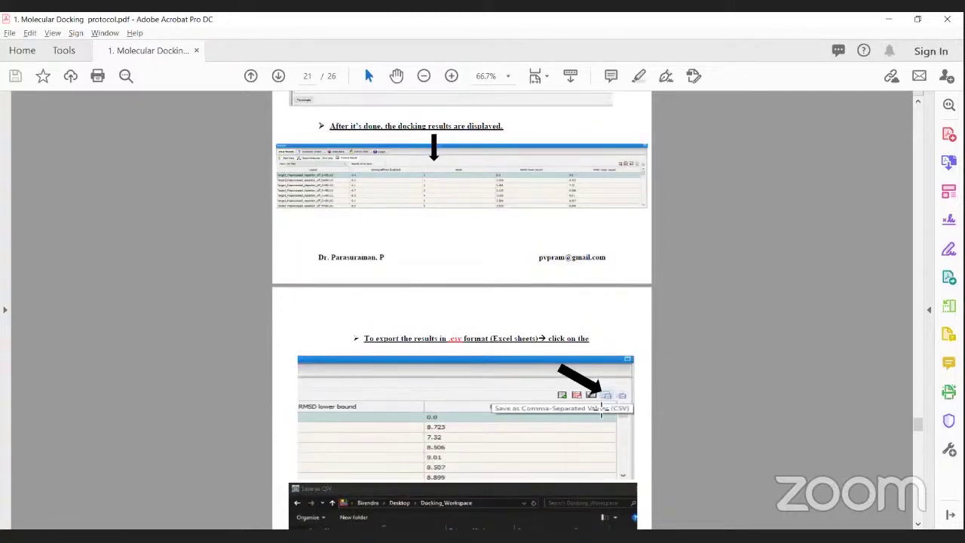
scroll(602, 411, "down", 10)
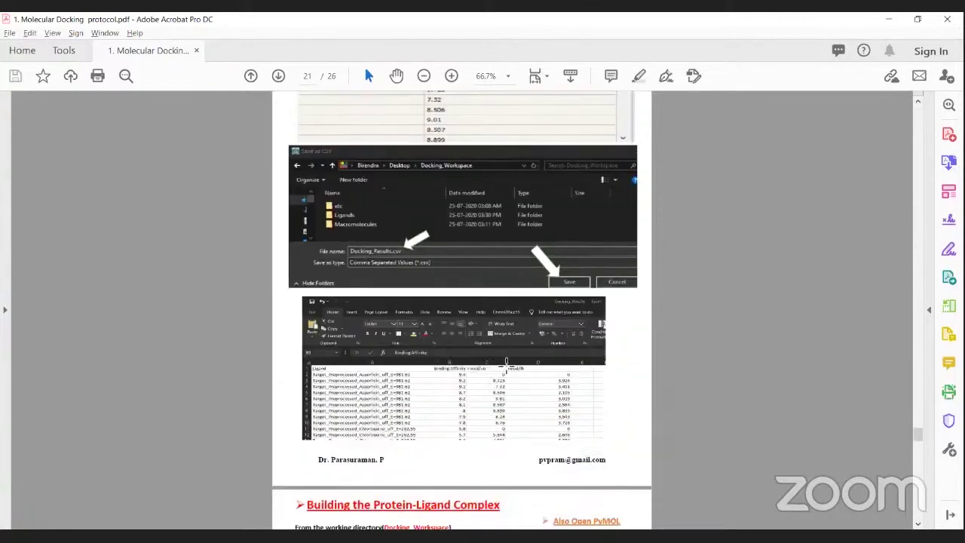
Read the Building the Protein-Ligand Complex section on finding the macromolecule and ligand .pdbqt files in the Macromolecules folder and loading them into PyMOL
scroll(503, 371, "down", 3)
scroll(504, 371, "down", 2)
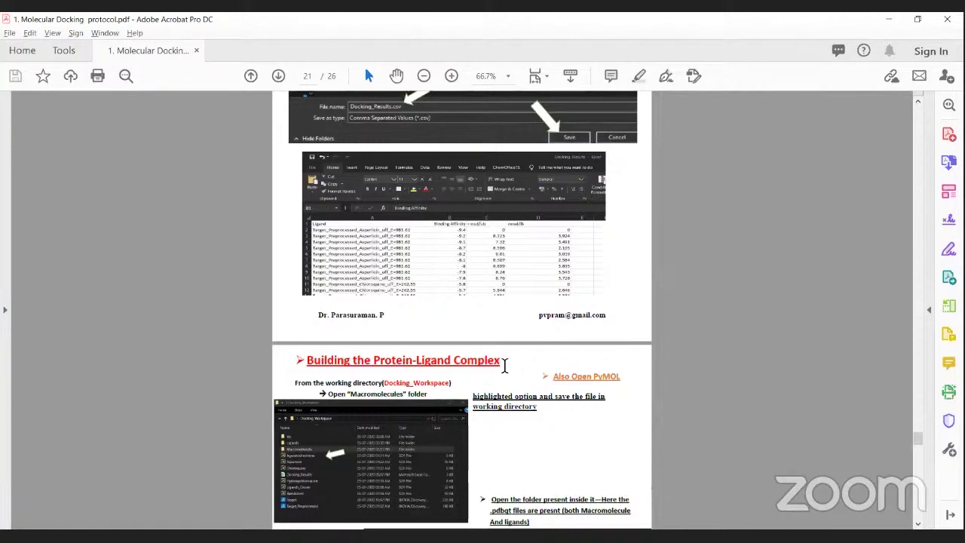
scroll(505, 367, "down", 1)
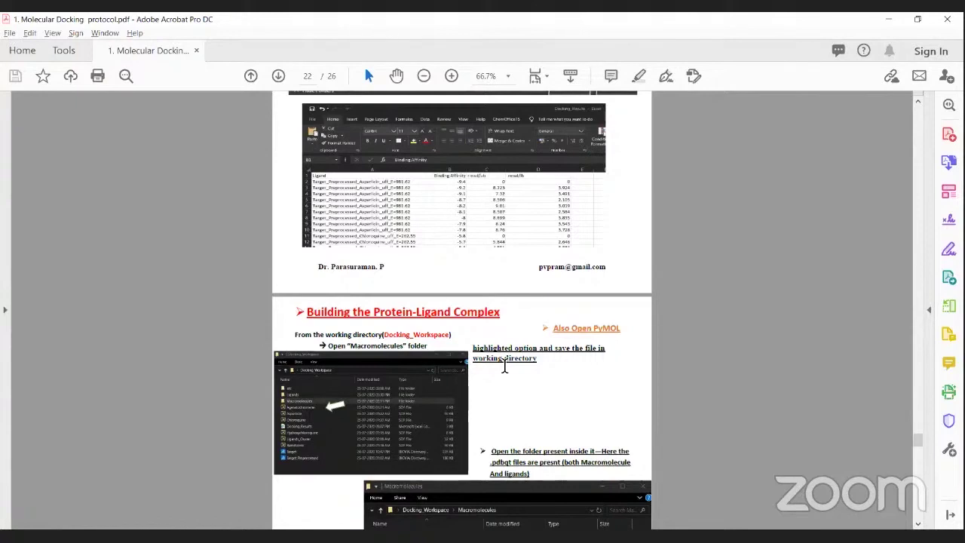
scroll(565, 314, "down", 3)
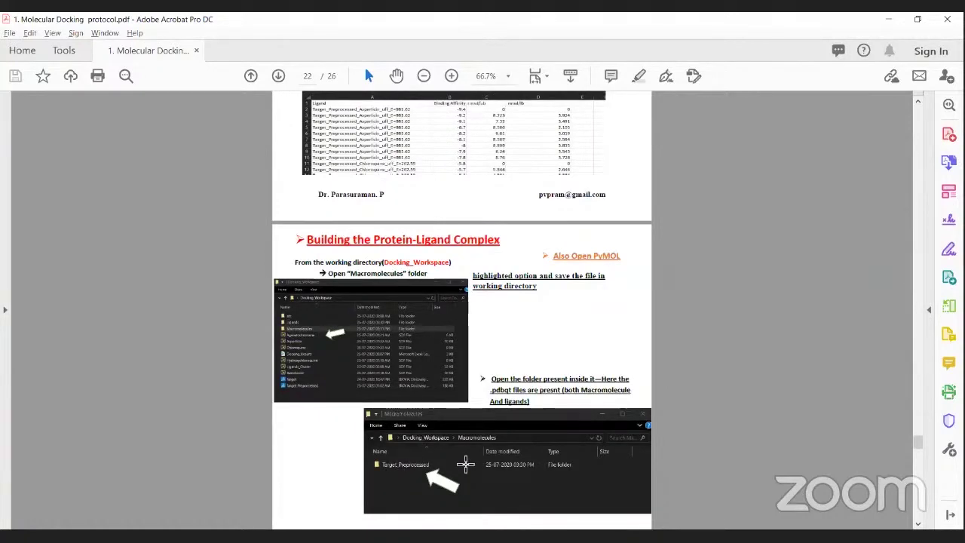
scroll(465, 464, "down", 2)
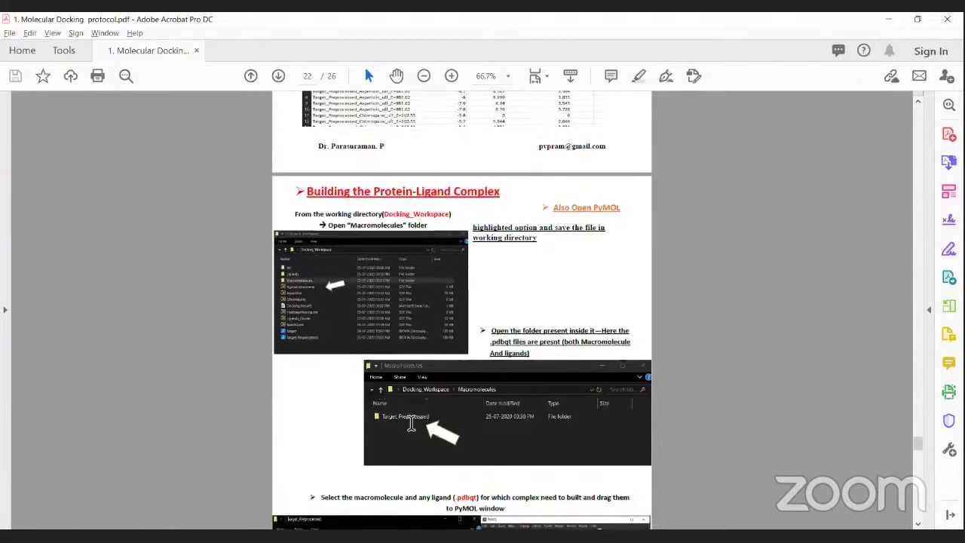
scroll(411, 424, "down", 6)
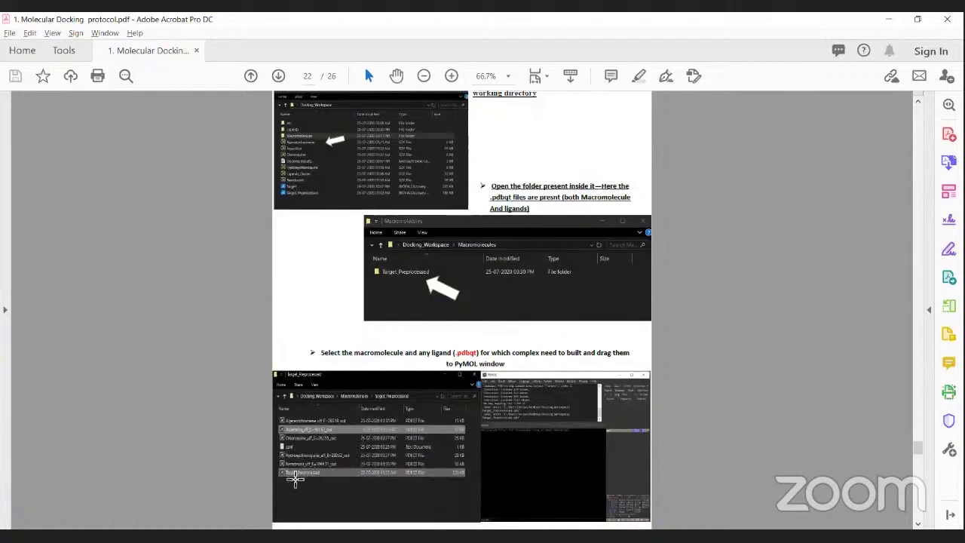
left_click(317, 466)
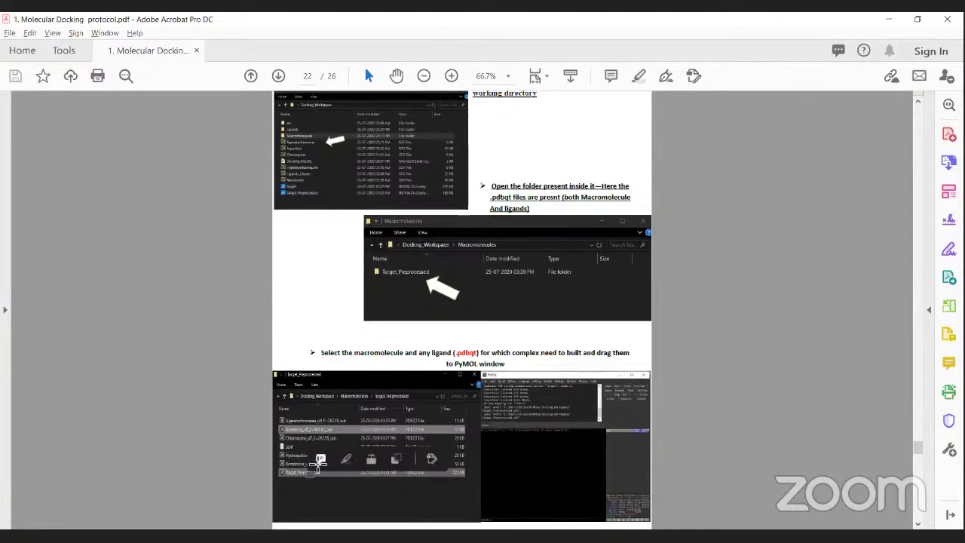
left_click(291, 432)
left_click(385, 445)
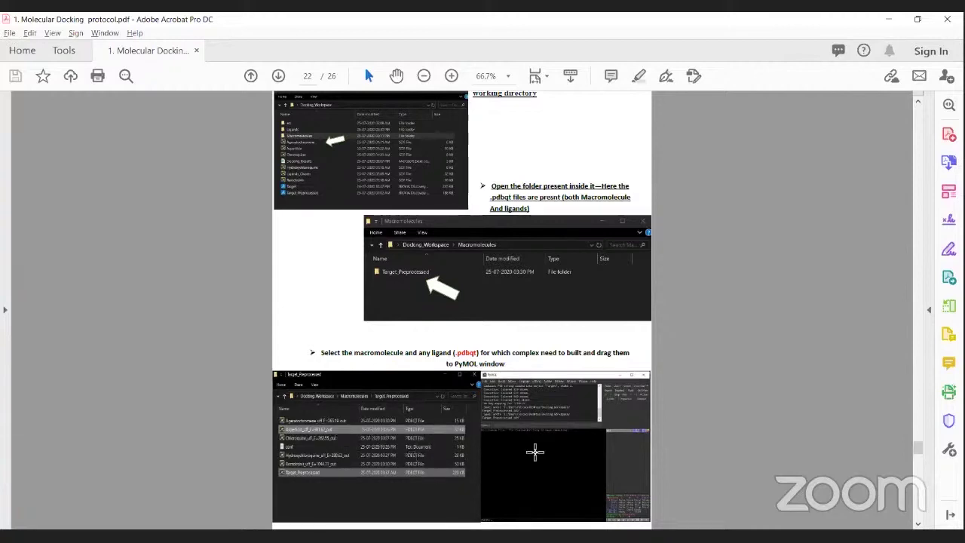
Read how to export the imported protein and ligand from PyMOL as one single file and save the complex in PDB format
scroll(543, 424, "down", 2)
scroll(562, 344, "down", 2)
scroll(562, 344, "down", 1)
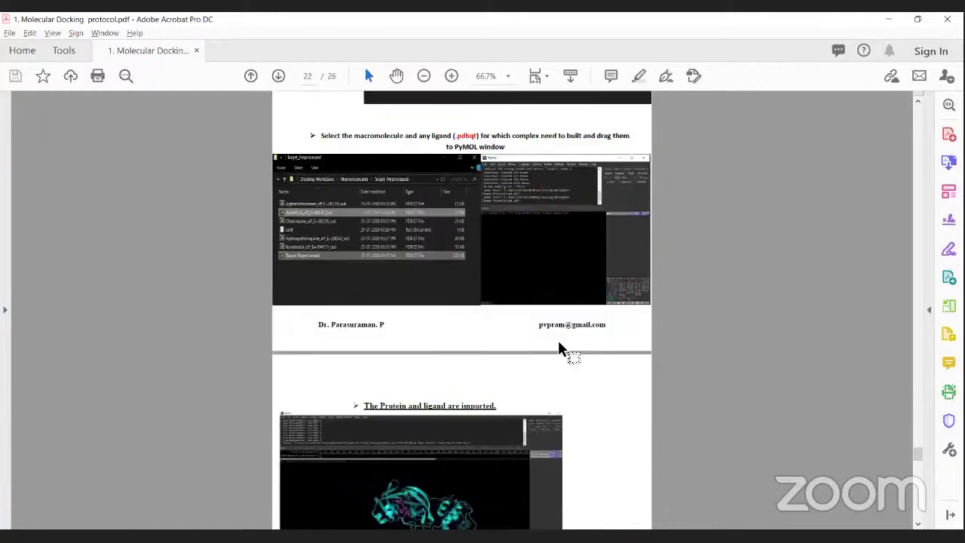
scroll(560, 348, "down", 3)
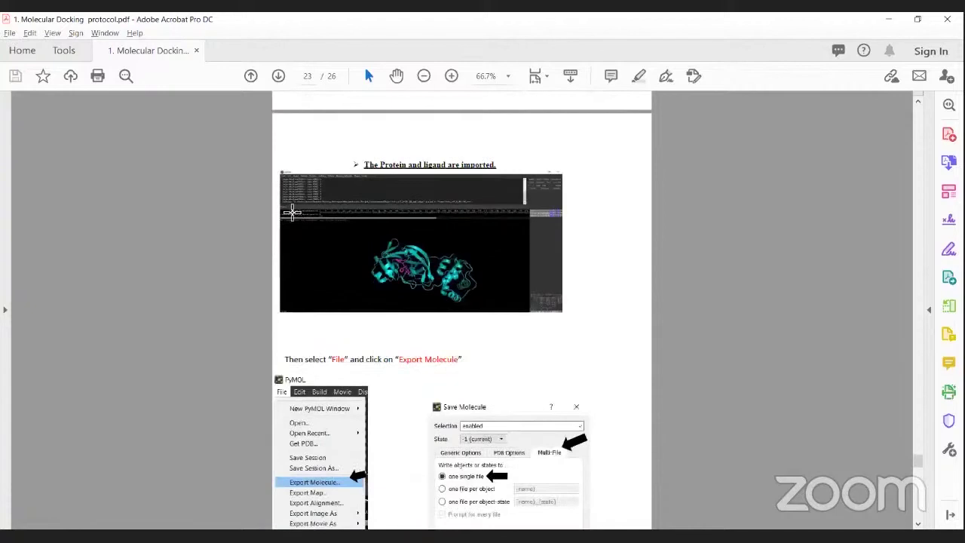
scroll(352, 348, "down", 1)
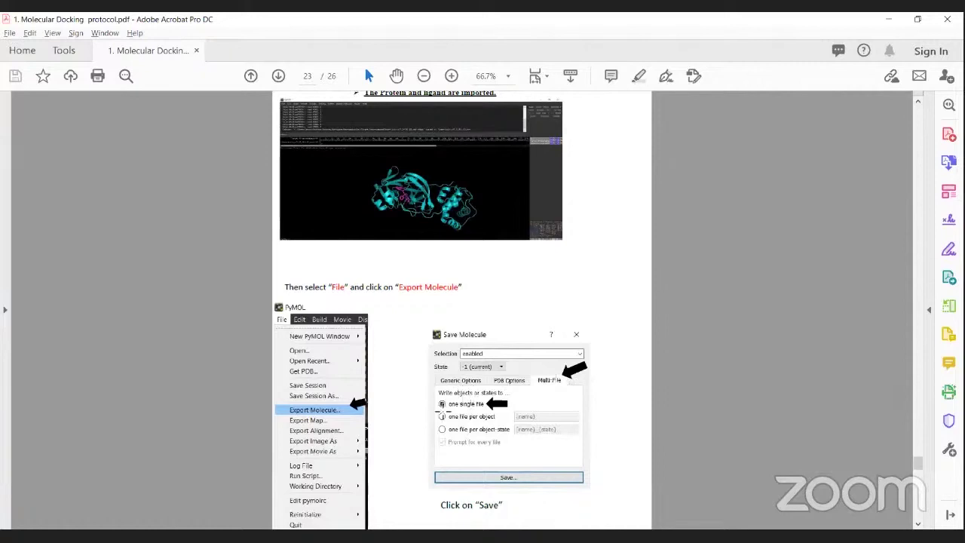
scroll(489, 408, "down", 1)
scroll(489, 407, "down", 3)
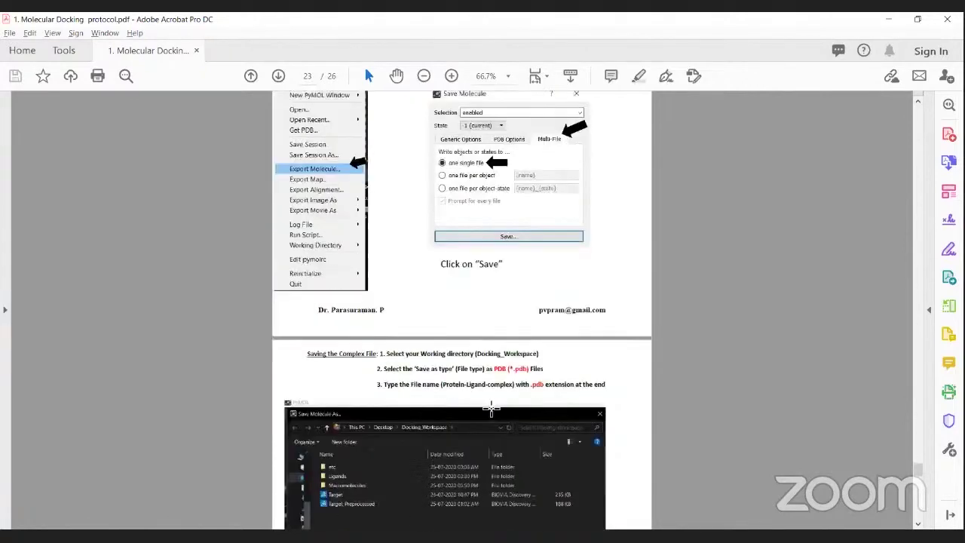
scroll(491, 408, "down", 3)
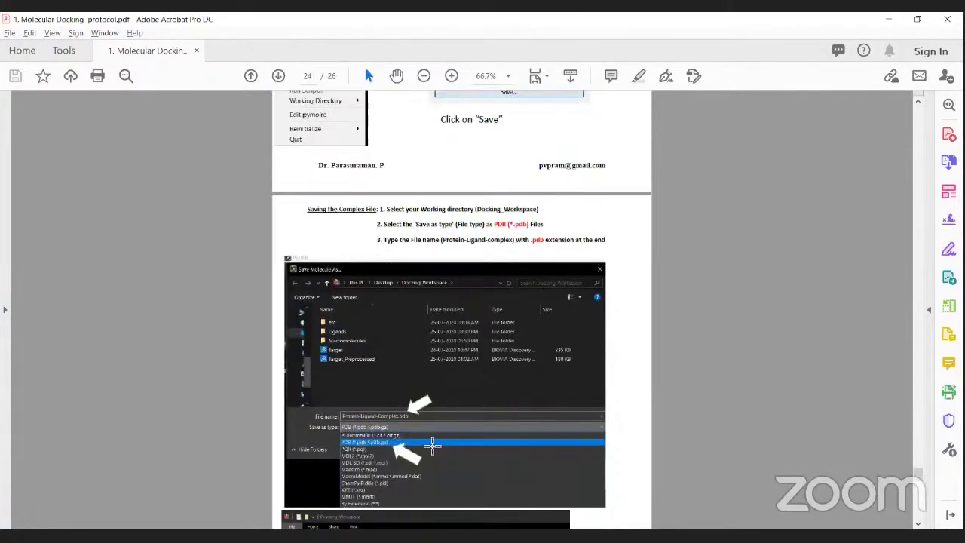
scroll(432, 445, "down", 4)
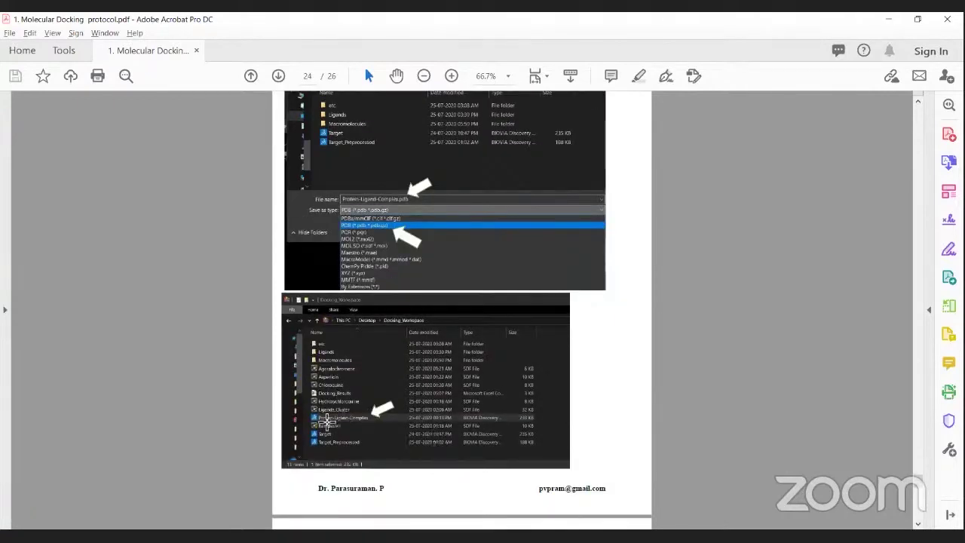
Read how to open the Protein-Ligand Complex in BIOVIA Discovery Studio Visualizer and view its interface figure on page 26
scroll(429, 413, "down", 5)
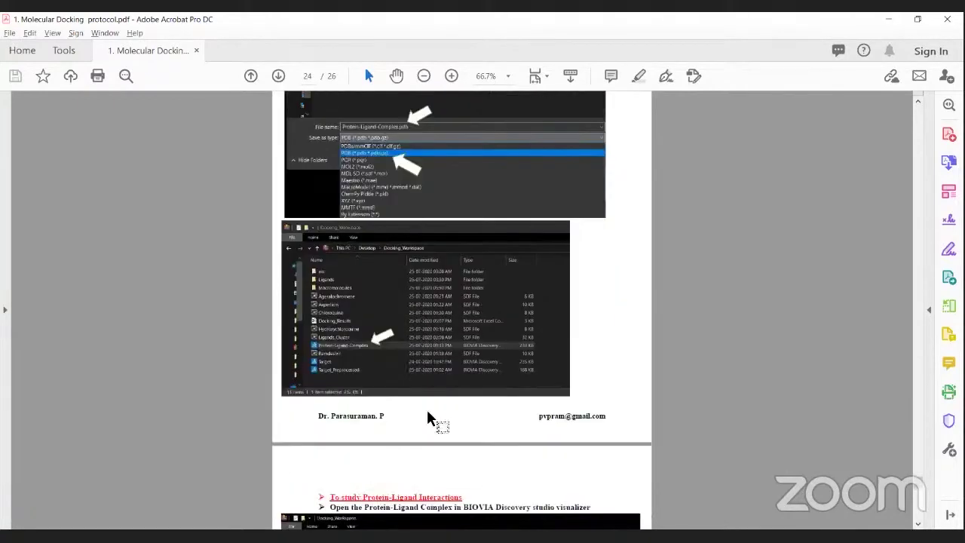
scroll(429, 413, "down", 1)
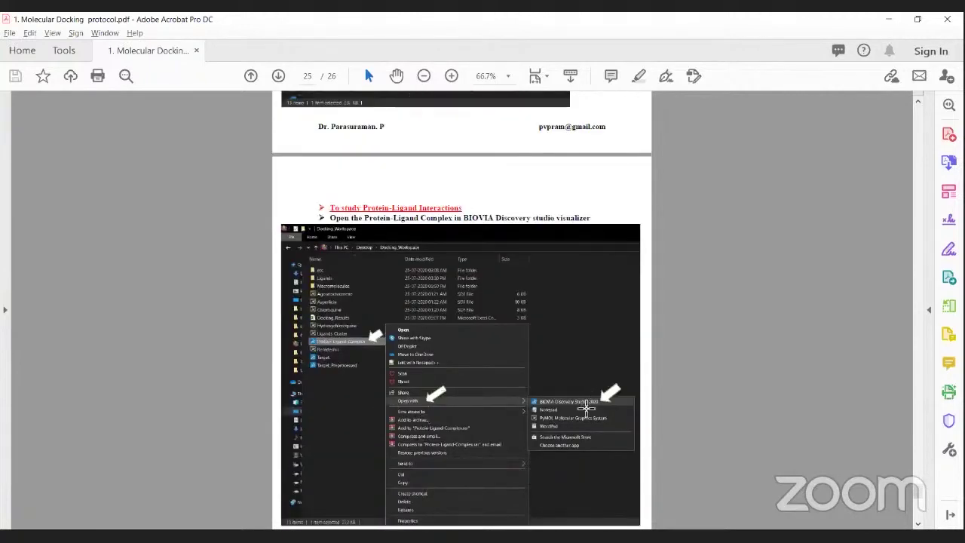
scroll(586, 408, "down", 6)
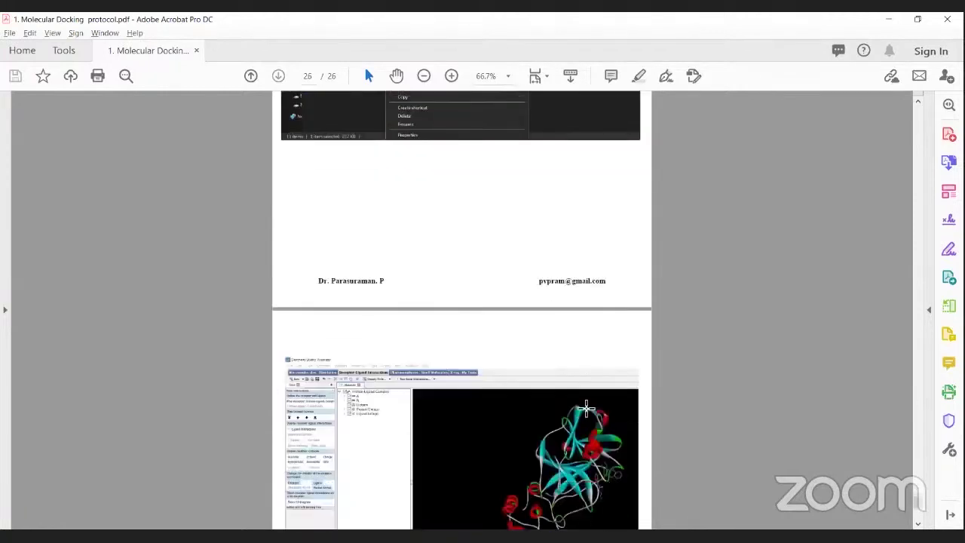
scroll(528, 392, "down", 4)
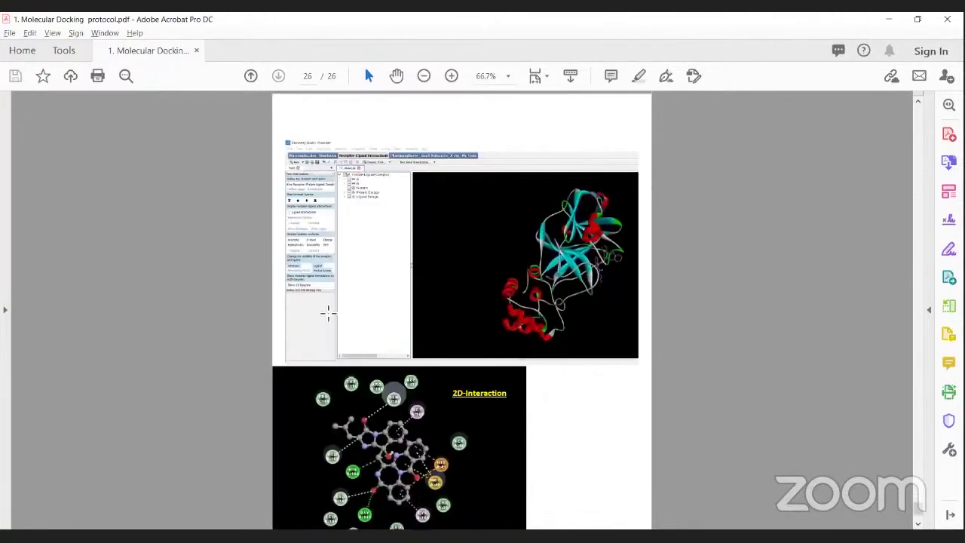
left_click_drag(321, 154, 297, 310)
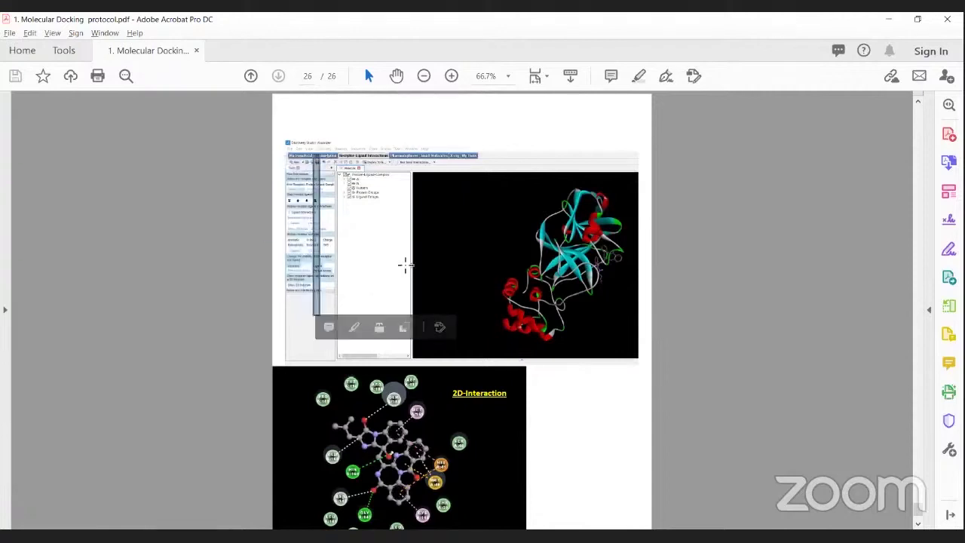
left_click(382, 260)
left_click(379, 271)
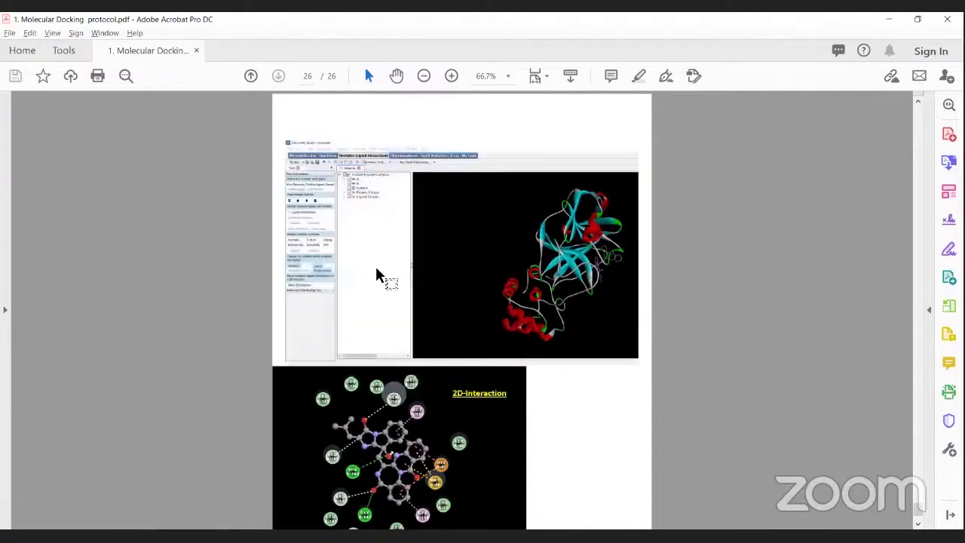
Enlarge page 26 to 200% and examine the figure's Receptor-Ligand Interactions tools and the 2D-Interaction diagram
scroll(376, 276, "up", 3, "ctrl")
scroll(320, 275, "up", 2, "ctrl")
left_click_drag(281, 267, 452, 362)
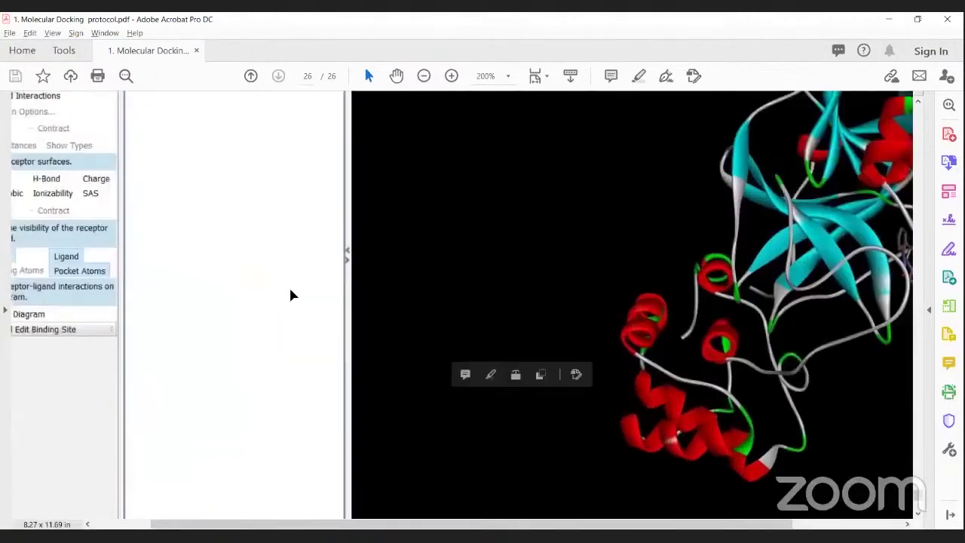
right_click(295, 292)
left_click(264, 489)
scroll(218, 309, "left", 2)
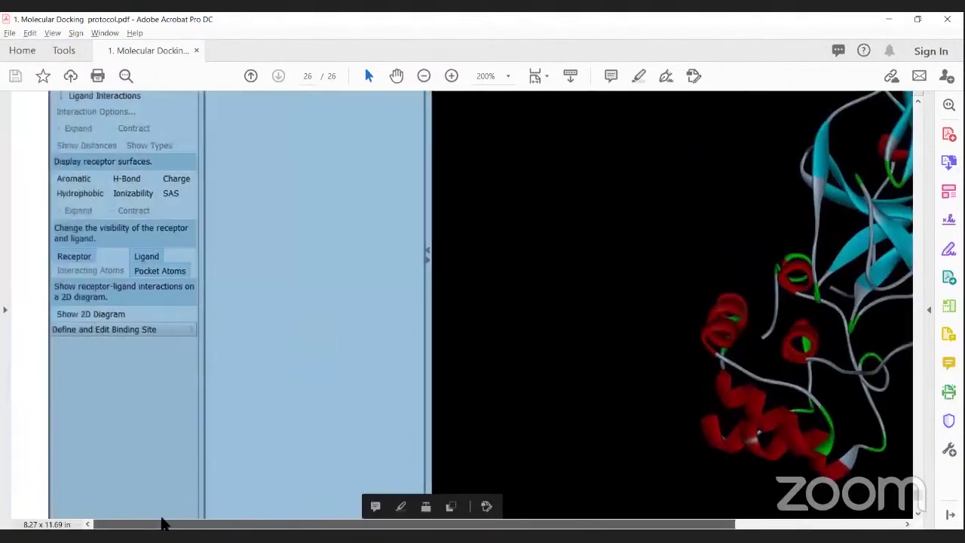
left_click(262, 303)
scroll(262, 304, "up", 5)
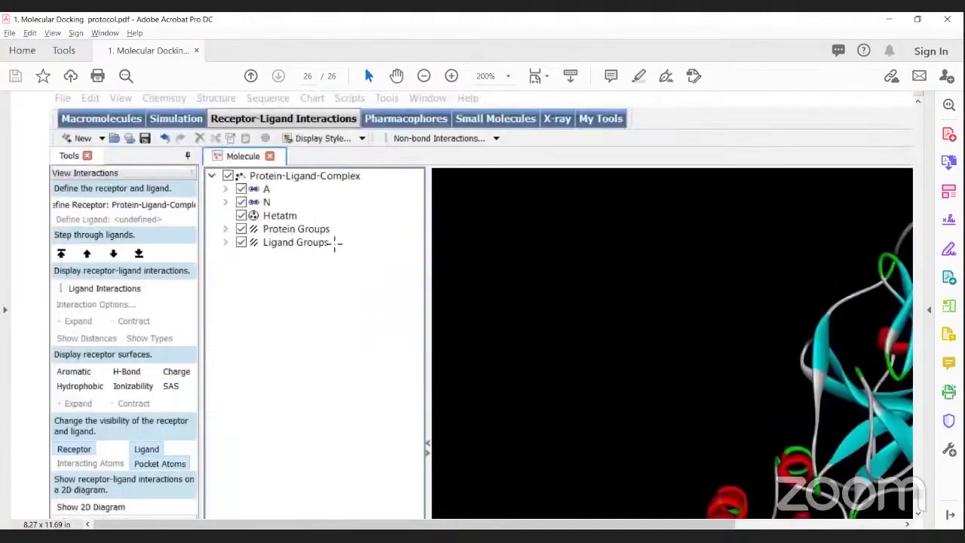
left_click(115, 294)
scroll(116, 302, "down", 4)
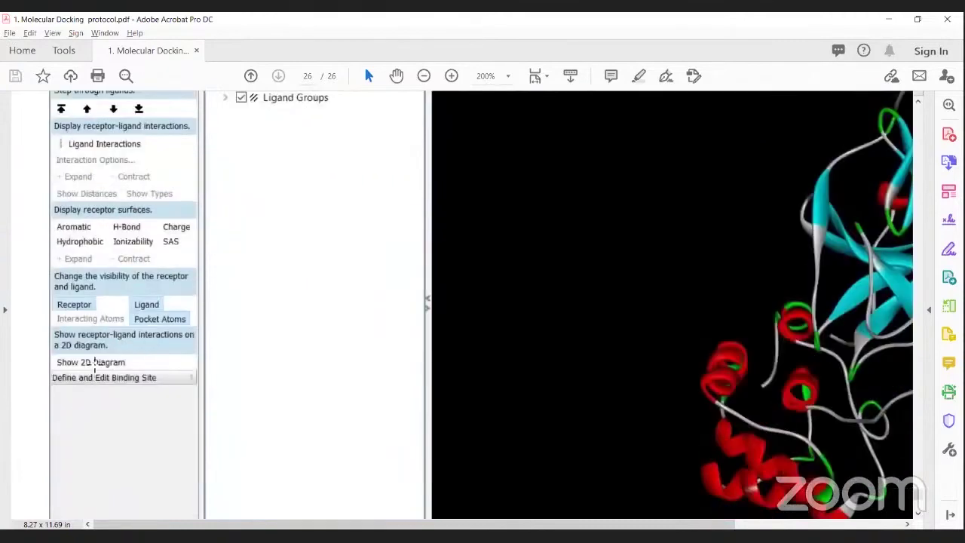
scroll(396, 319, "down", 10)
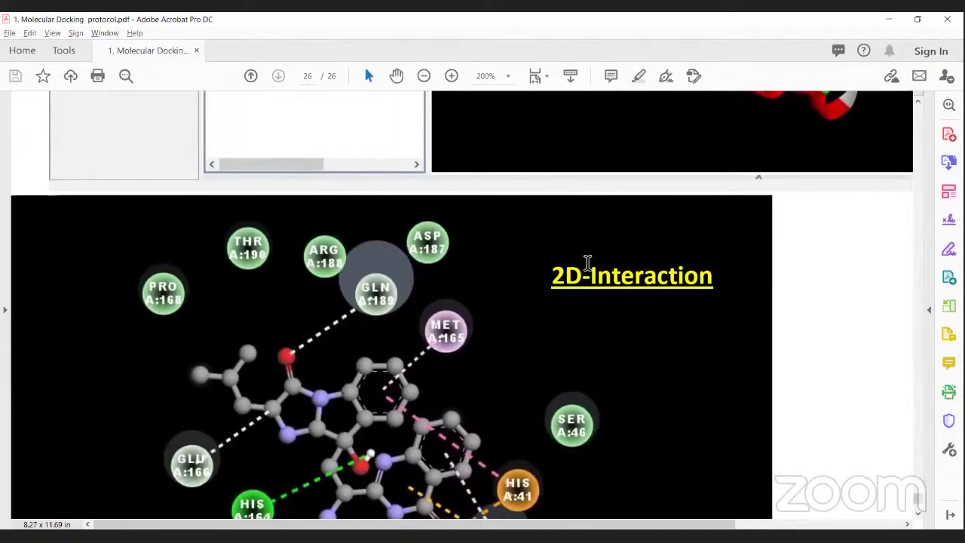
Switch to the result workbook in Excel and extend the compound numbering in column H down to 16 in row 23
scroll(588, 263, "down", 2)
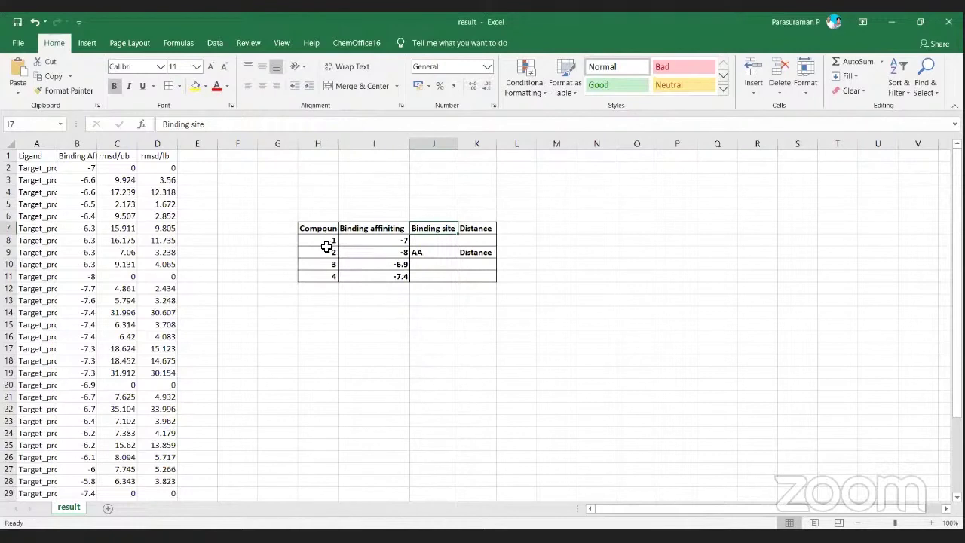
left_click_drag(325, 243, 337, 424)
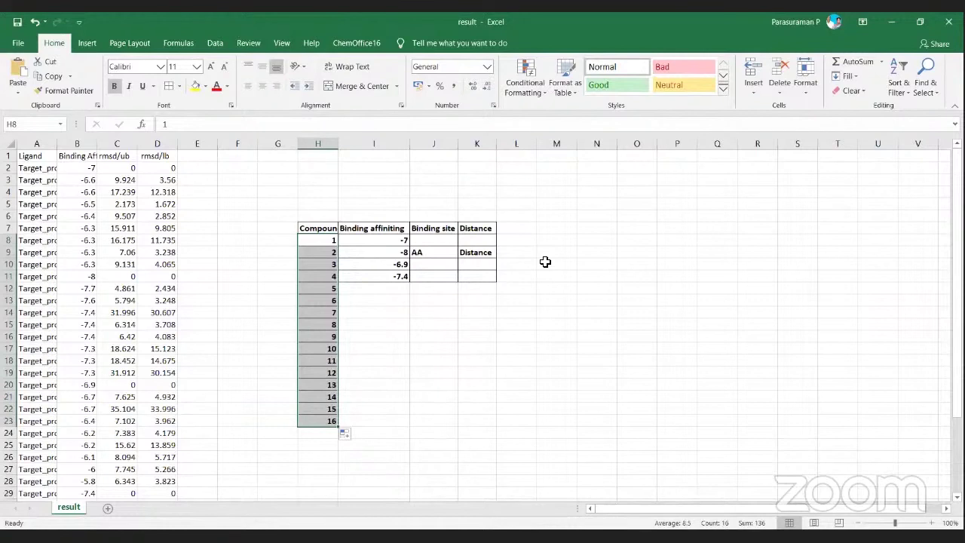
left_click_drag(402, 242, 403, 274)
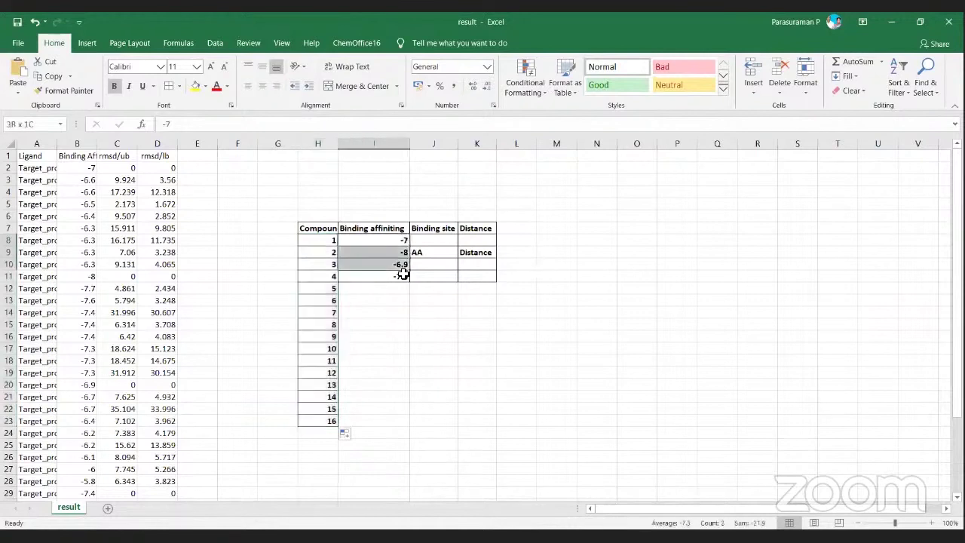
left_click(466, 290)
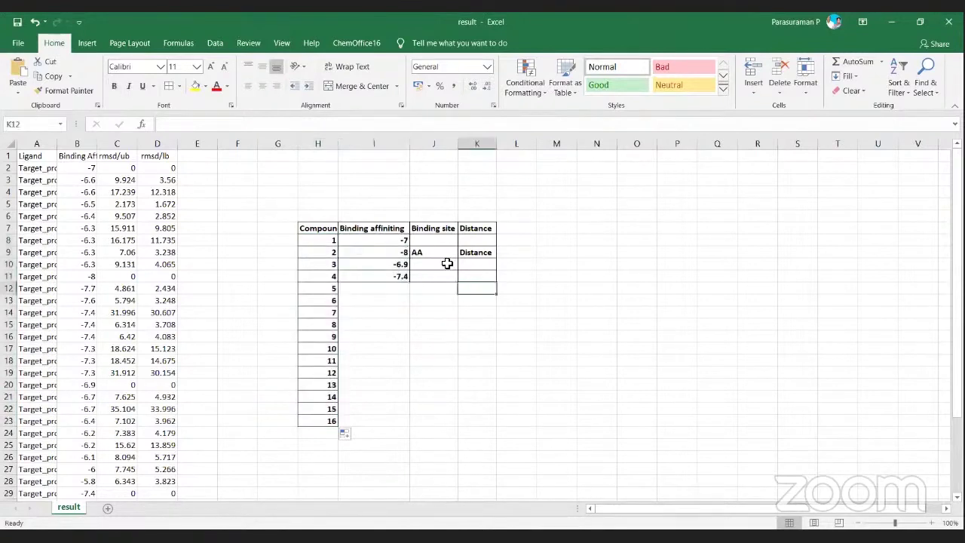
Change the Binding site entry for compound 2 in cell J9 to "AA 1"
double_click(428, 254)
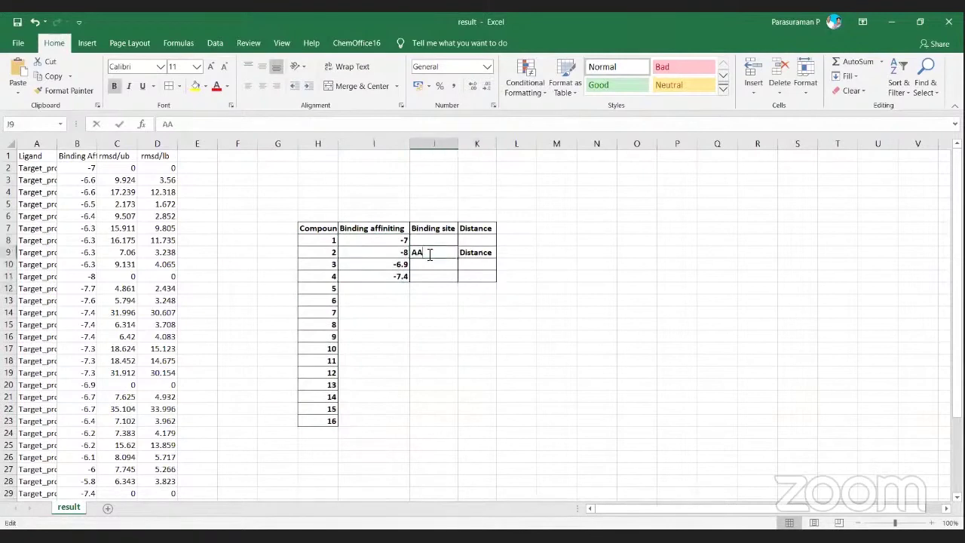
key("Return")
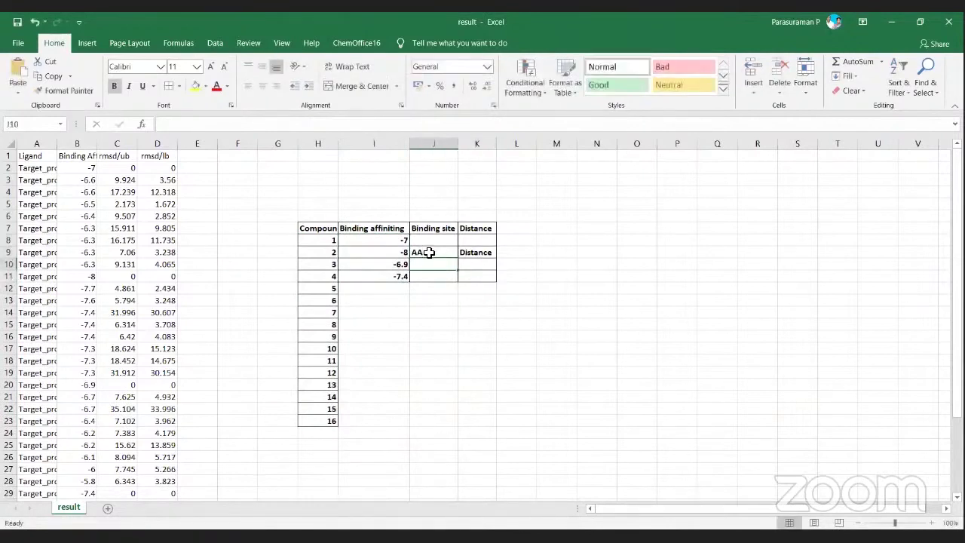
double_click(428, 253)
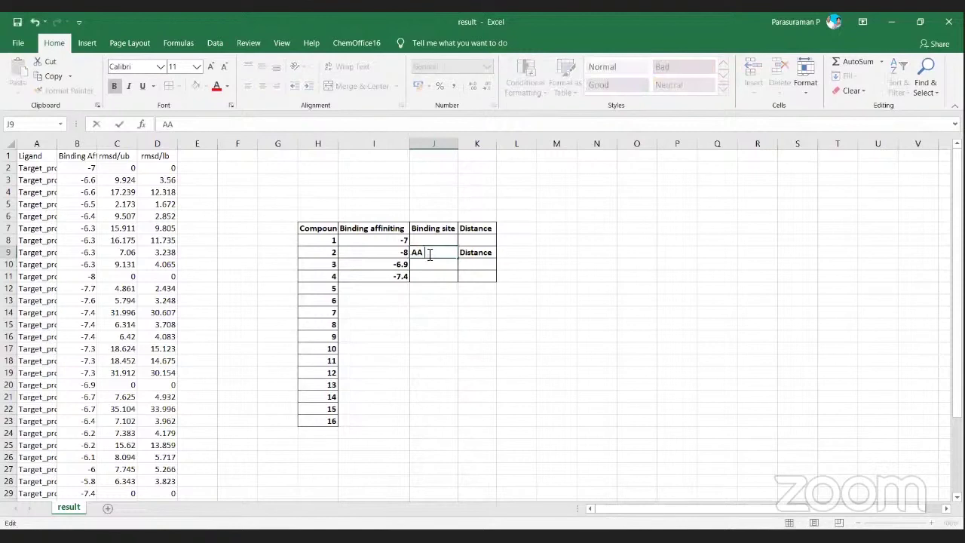
key("Return")
double_click(428, 253)
type("1")
key("Escape")
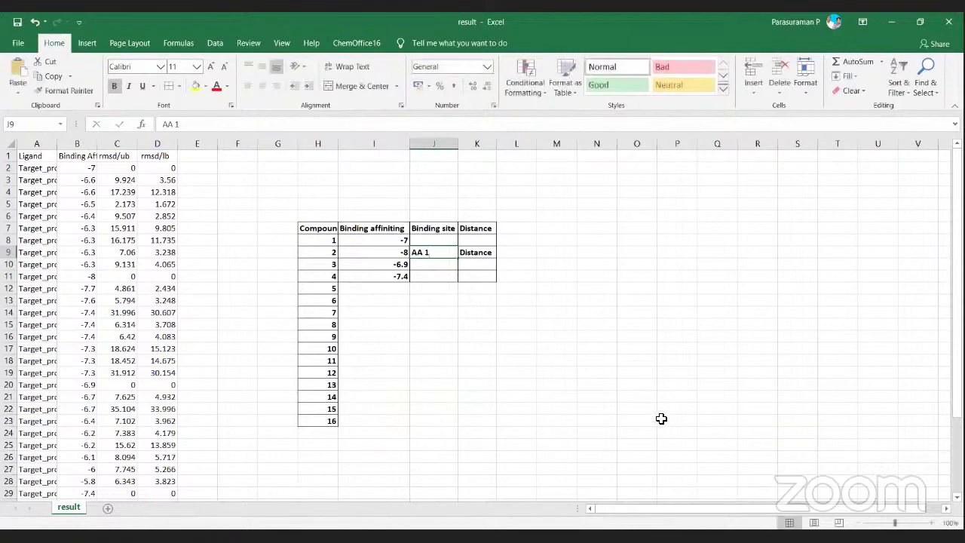